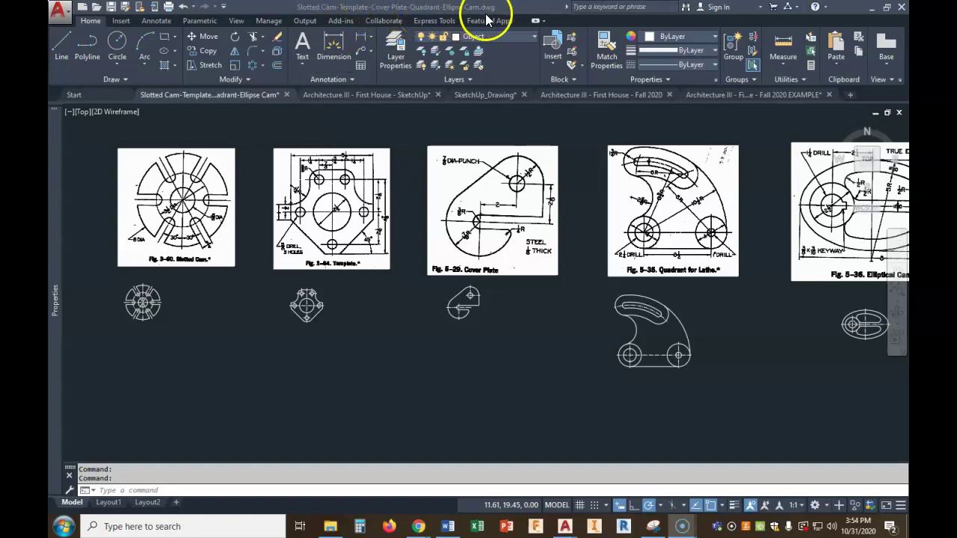
# Step: Zoom and pan the view to frame the Slotted Cam and Template reference figures and their drawings
pyautogui.scroll(-2, 657, 278)
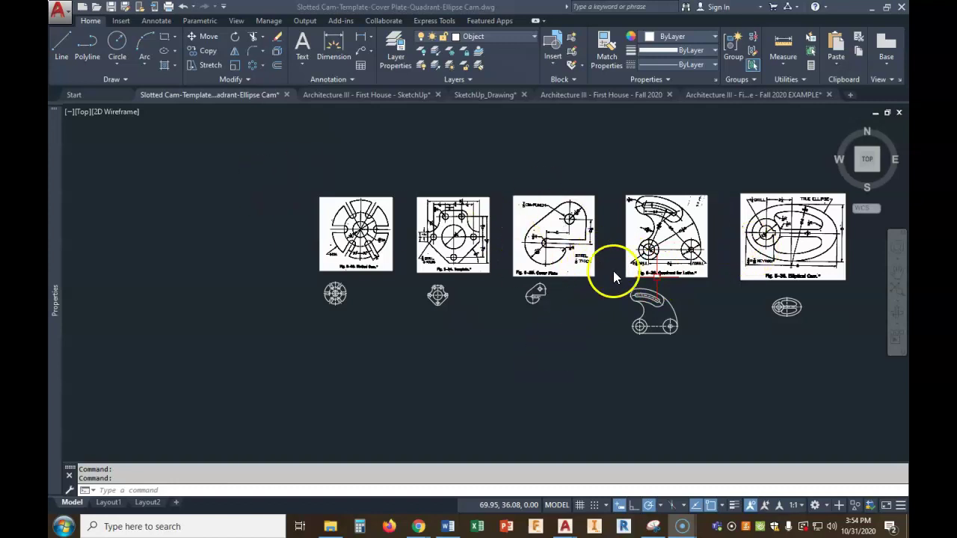
pyautogui.scroll(2, 609, 297)
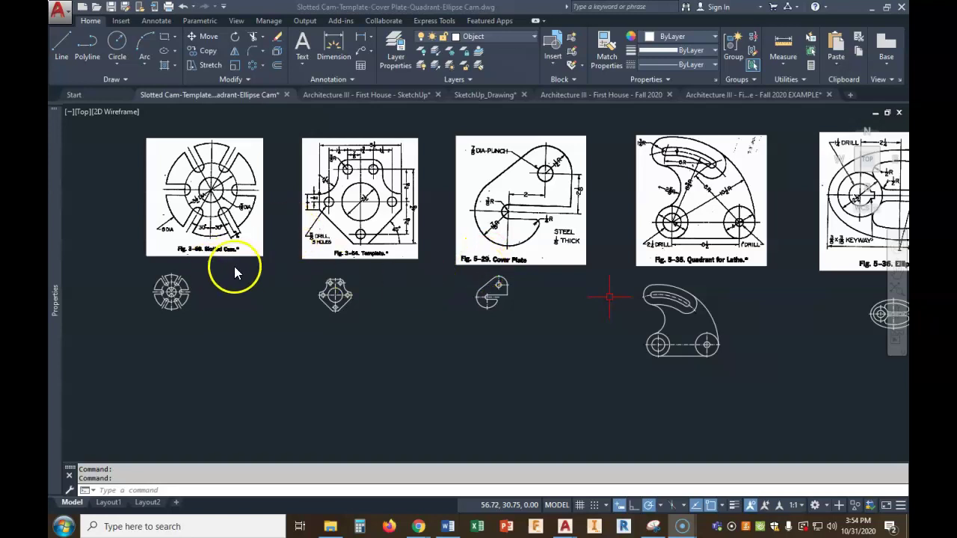
pyautogui.scroll(-2, 737, 303)
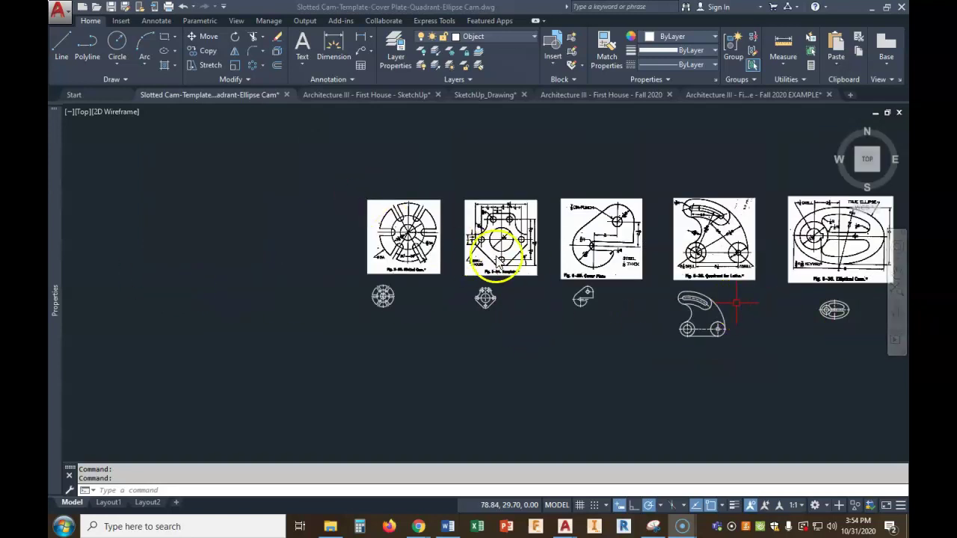
pyautogui.scroll(2, 425, 292)
pyautogui.scroll(2, 425, 292)
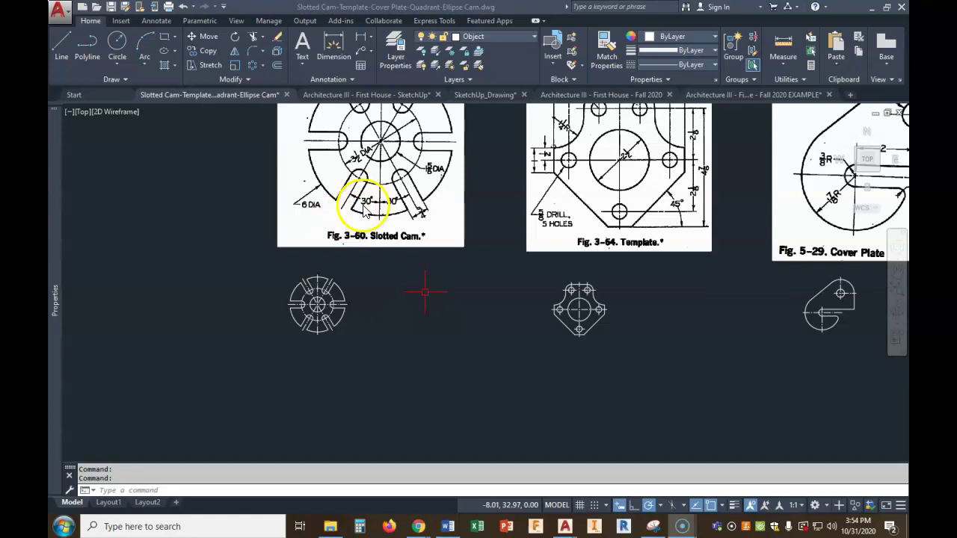
pyautogui.moveTo(389, 203); pyautogui.dragTo(366, 247, button='middle')
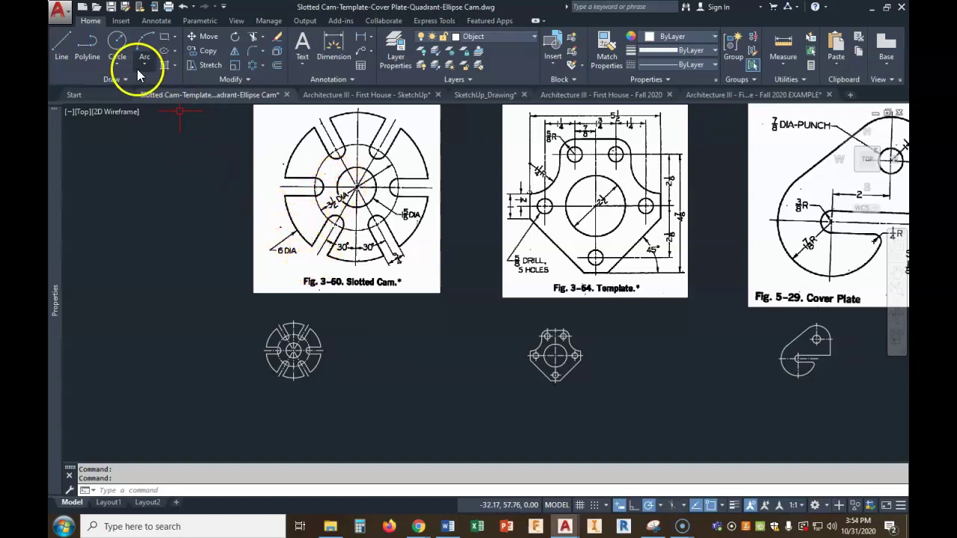
# Step: Draw a 6-diameter circle beside the Slotted Cam drawing
pyautogui.click(117, 44)
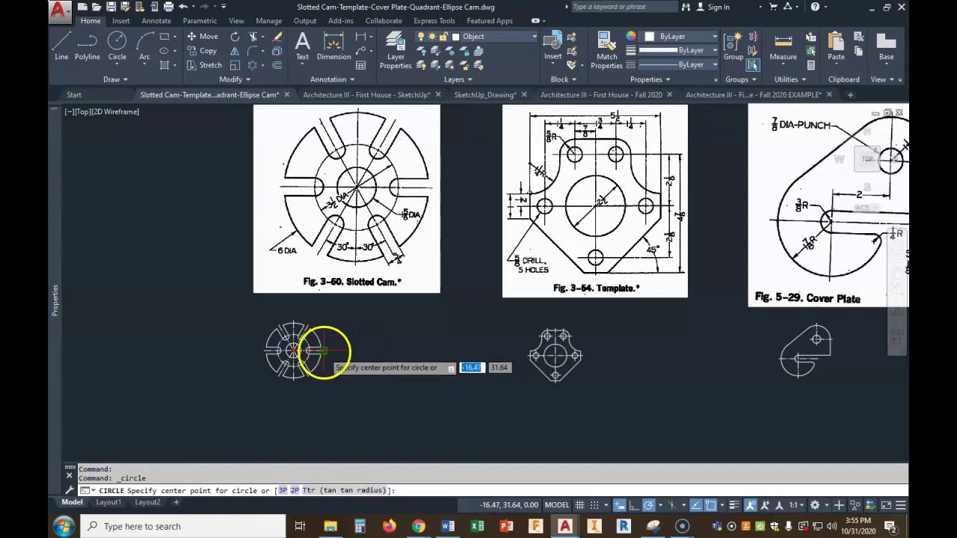
pyautogui.click(370, 350)
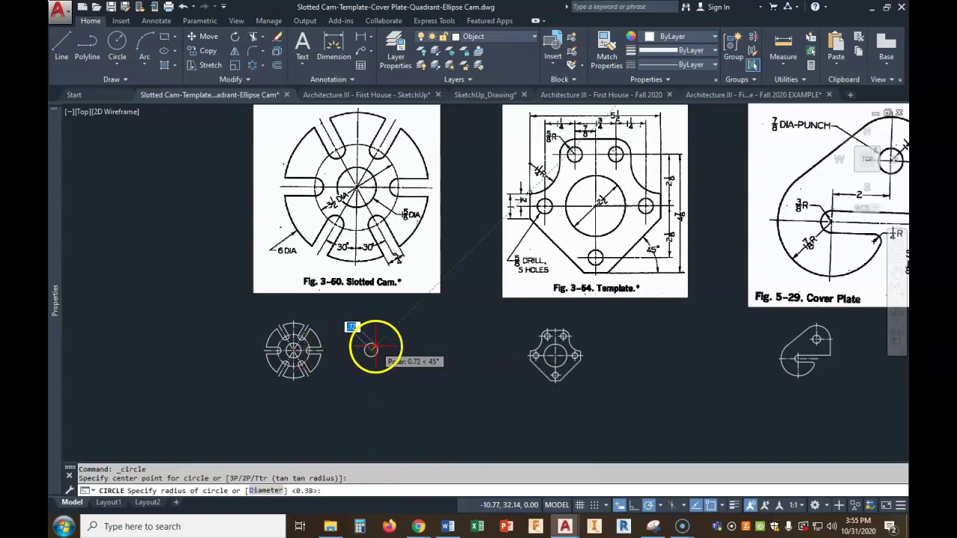
pyautogui.click(267, 491)
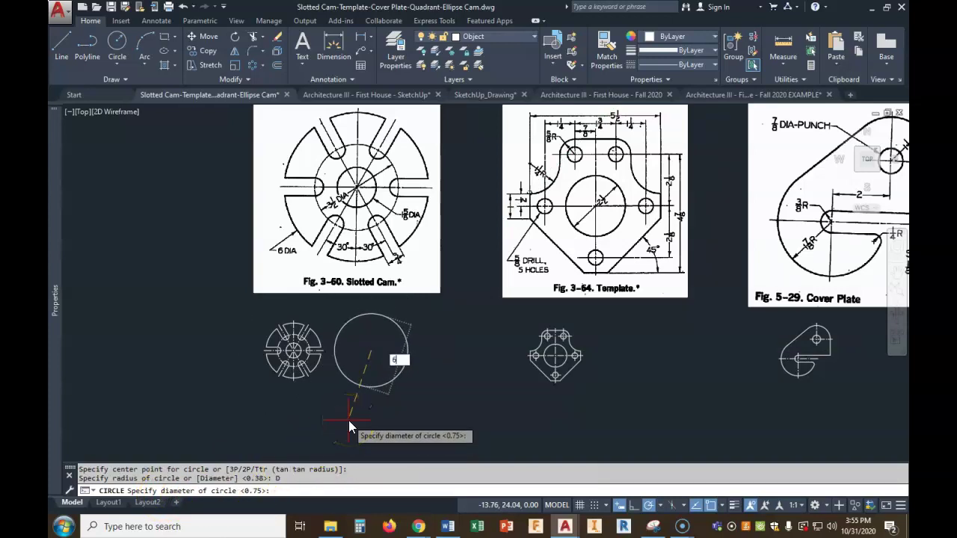
pyautogui.press('Return')
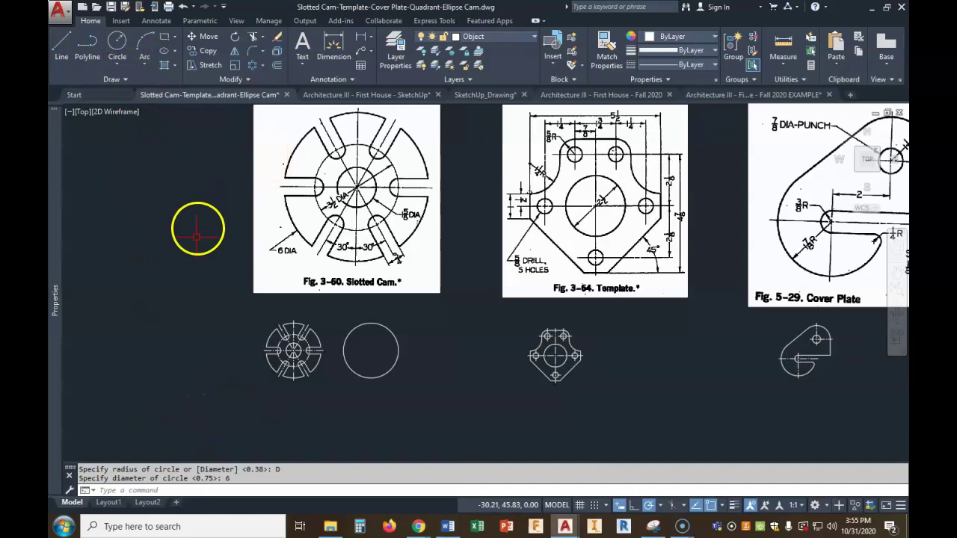
# Step: Add a concentric 3.5-diameter circle and put it on the Center layer
pyautogui.press('Return')
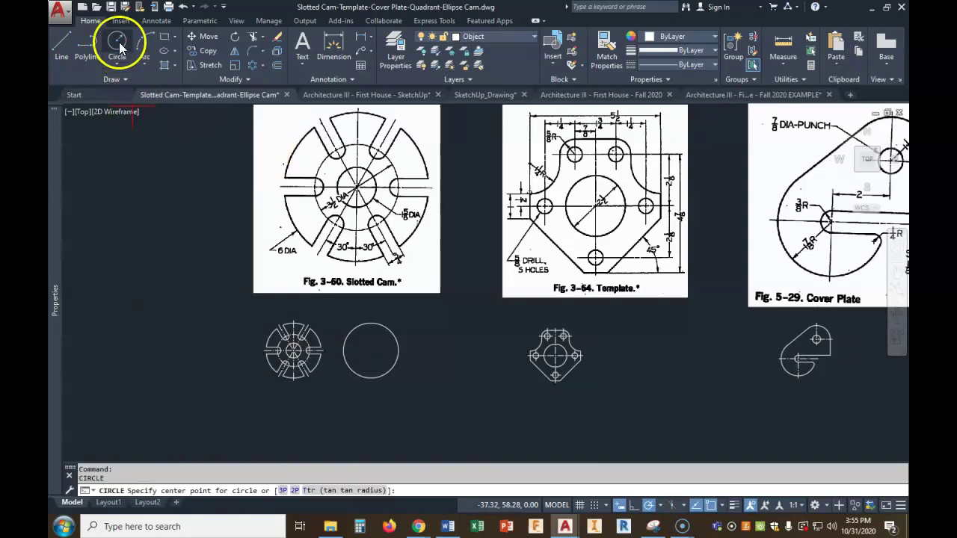
pyautogui.click(118, 66)
pyautogui.click(147, 110)
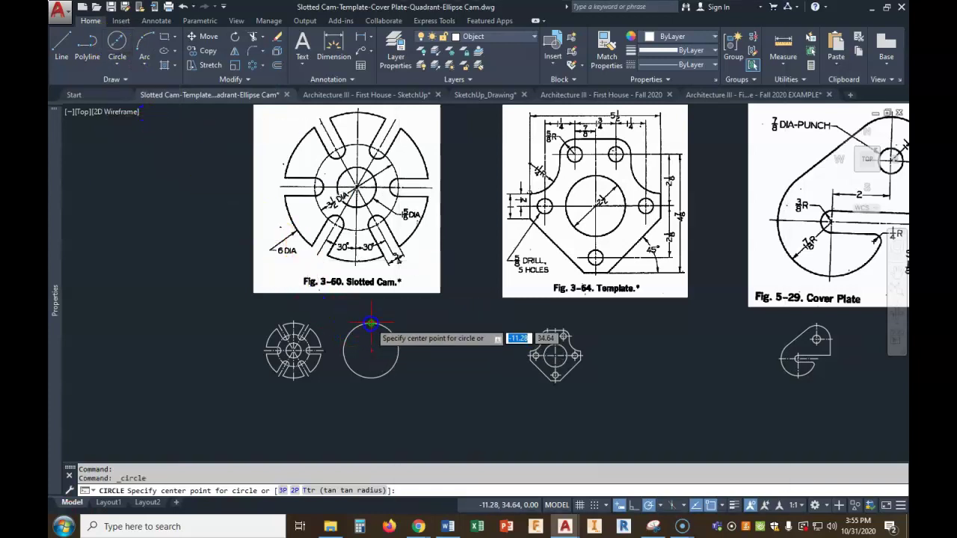
pyautogui.click(371, 350)
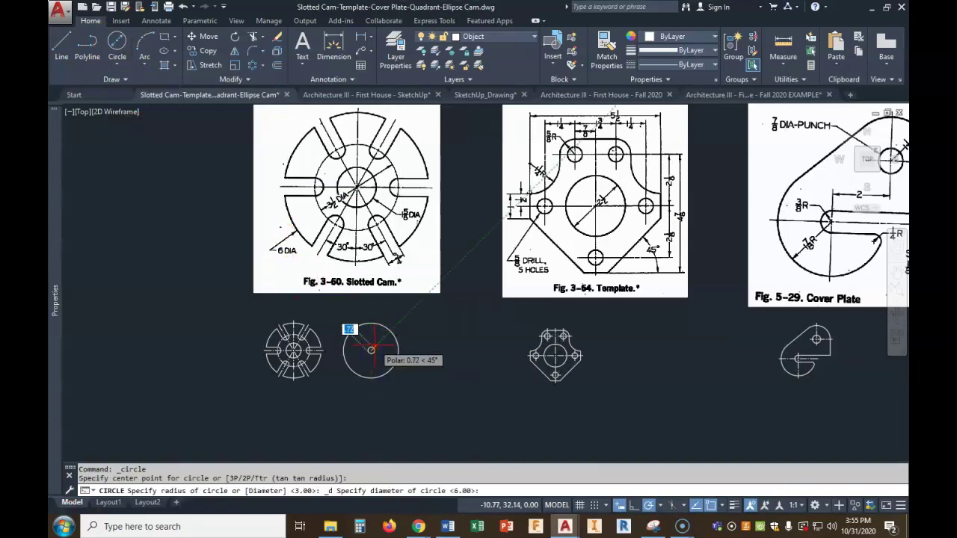
pyautogui.press('Return')
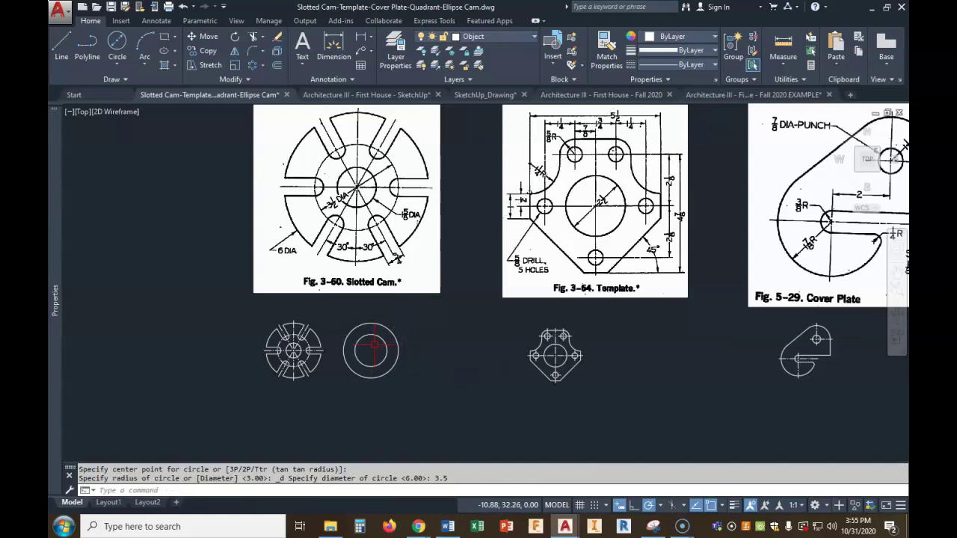
pyautogui.click(385, 340)
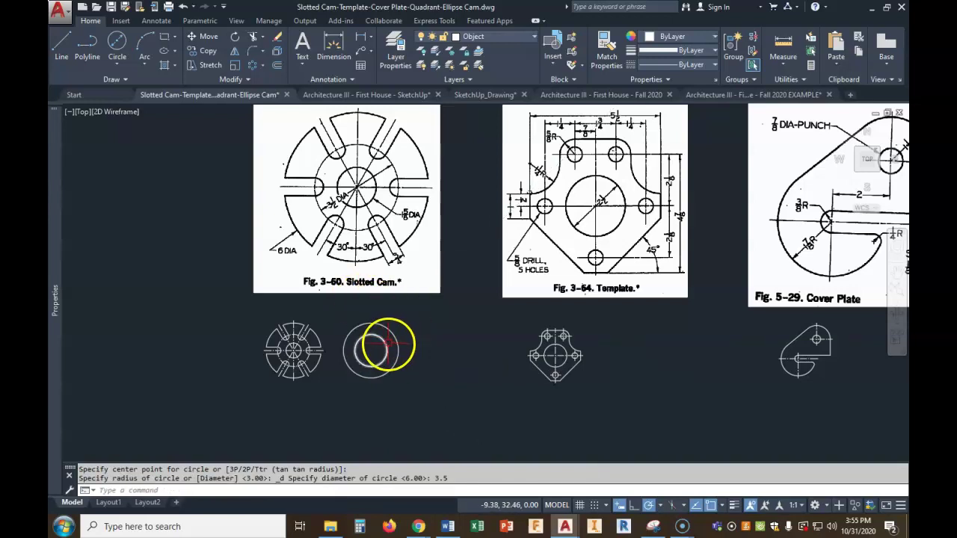
pyautogui.click(519, 37)
pyautogui.click(488, 95)
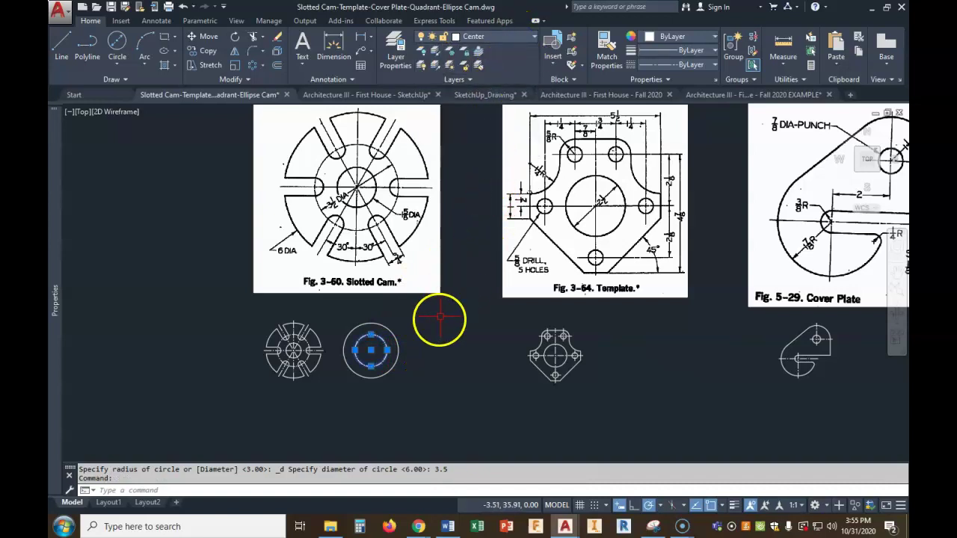
pyautogui.press('Escape')
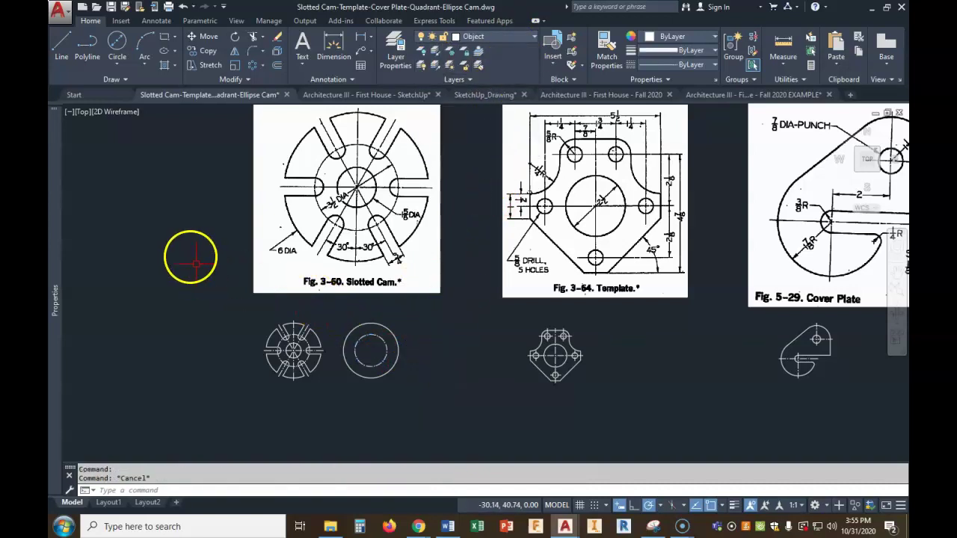
# Step: Add a concentric 1-5/8-diameter circle at the same centre
pyautogui.click(118, 43)
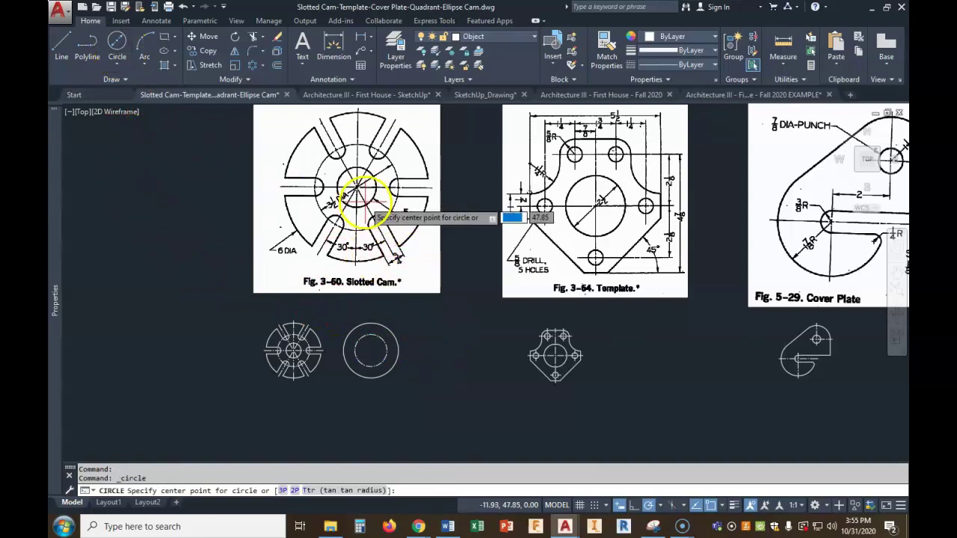
pyautogui.click(372, 350)
pyautogui.write('1.5')
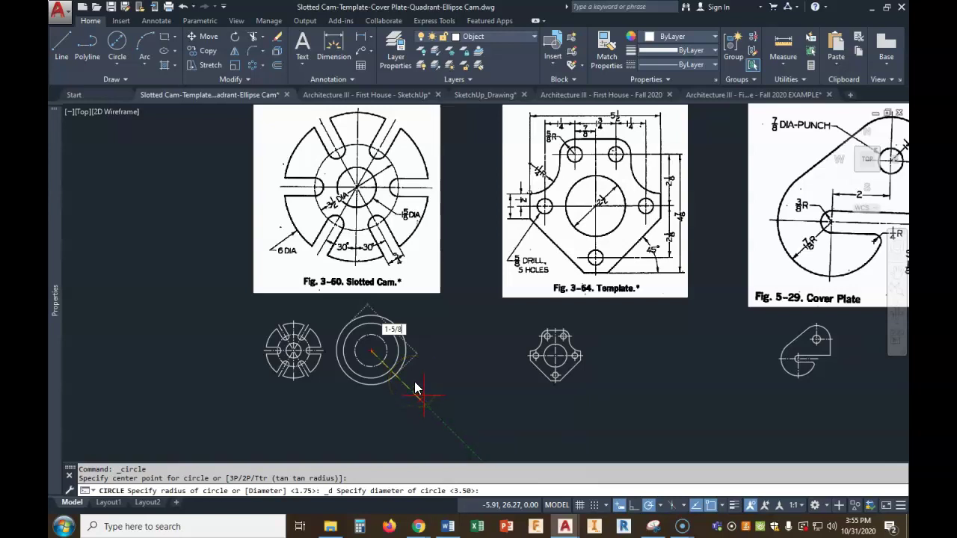
pyautogui.press('Return')
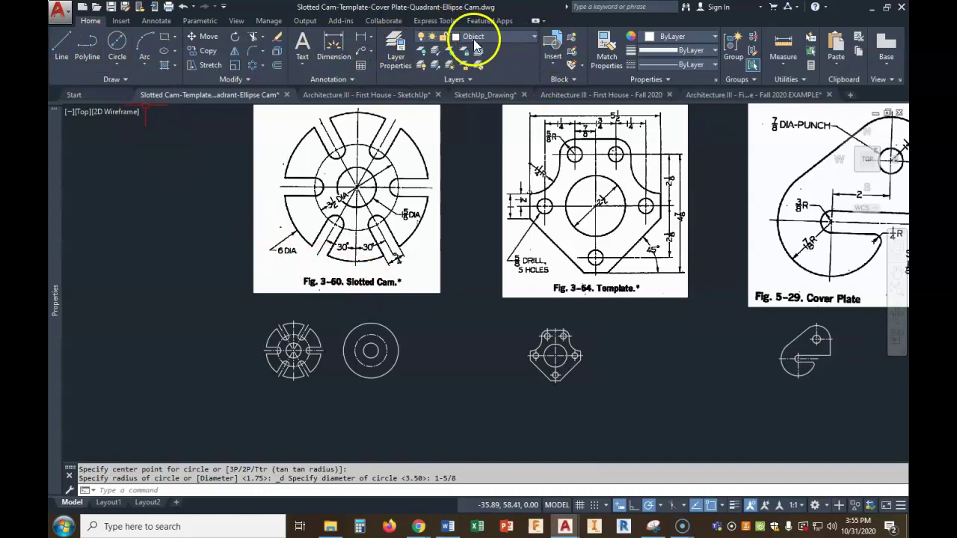
# Step: Draw a 6-long horizontal line across the outer circle's full diameter
pyautogui.click(60, 49)
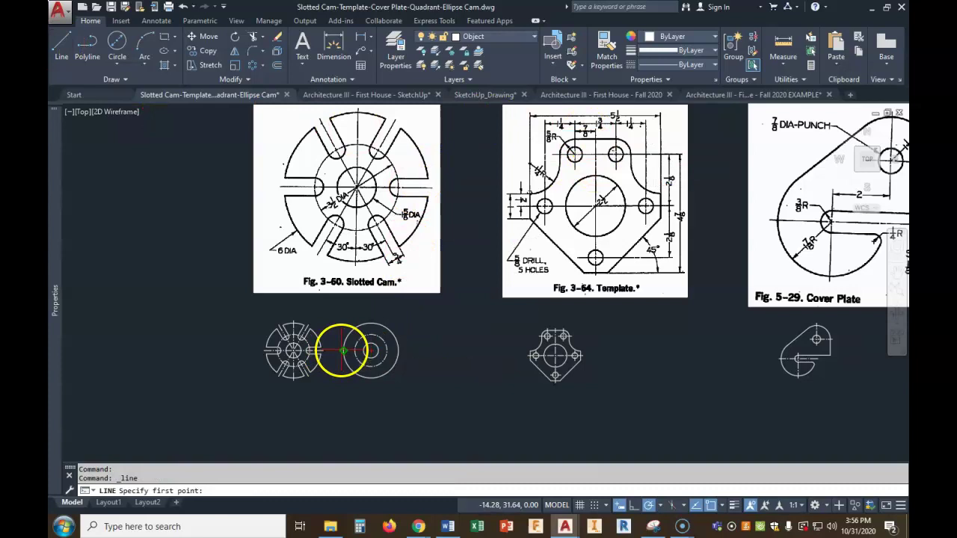
pyautogui.click(397, 351)
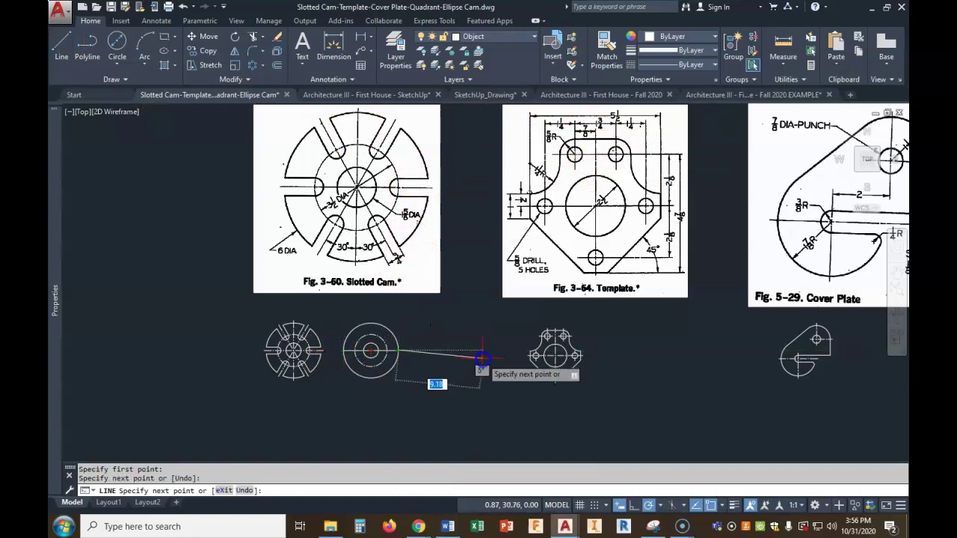
pyautogui.press('Escape')
# Step: Change the line's layer to Center using the Properties palette
pyautogui.click(700, 96)
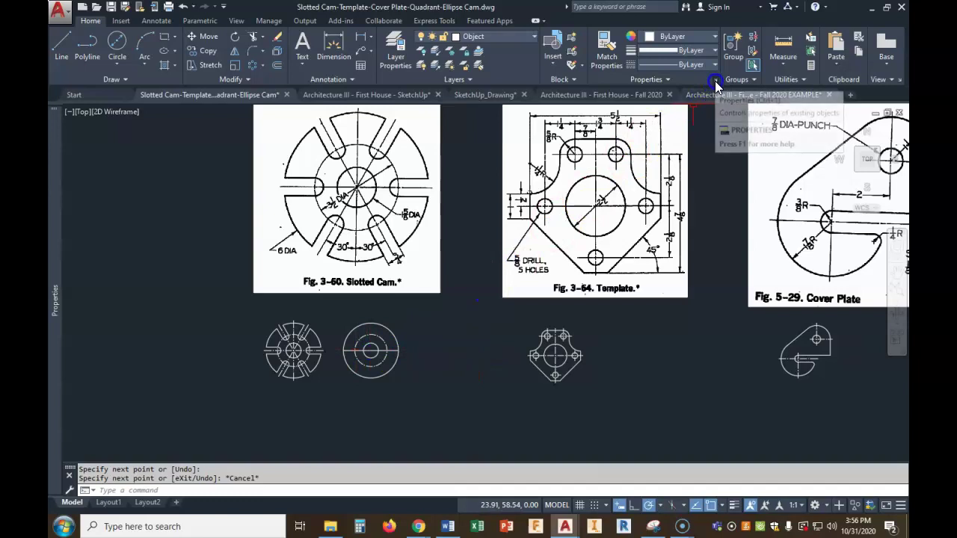
pyautogui.click(715, 81)
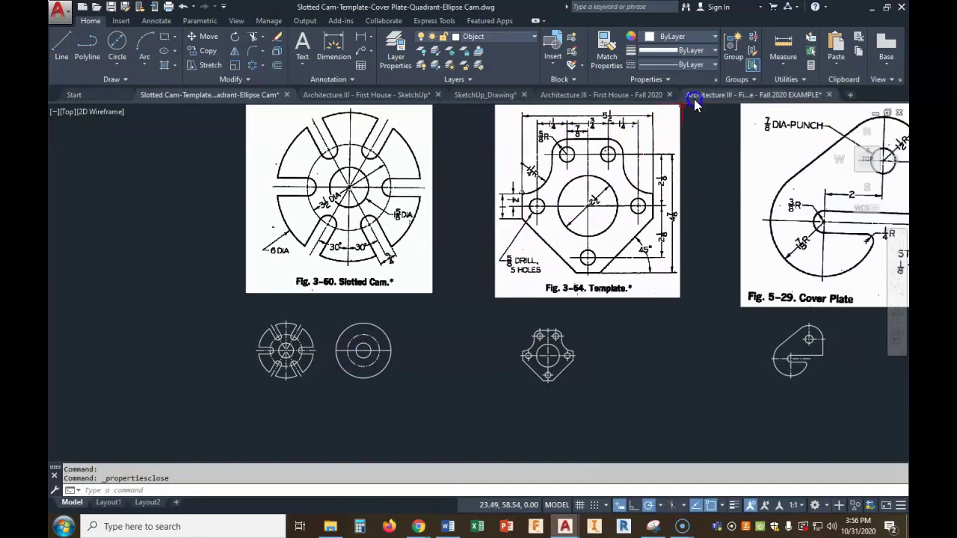
pyautogui.click(713, 80)
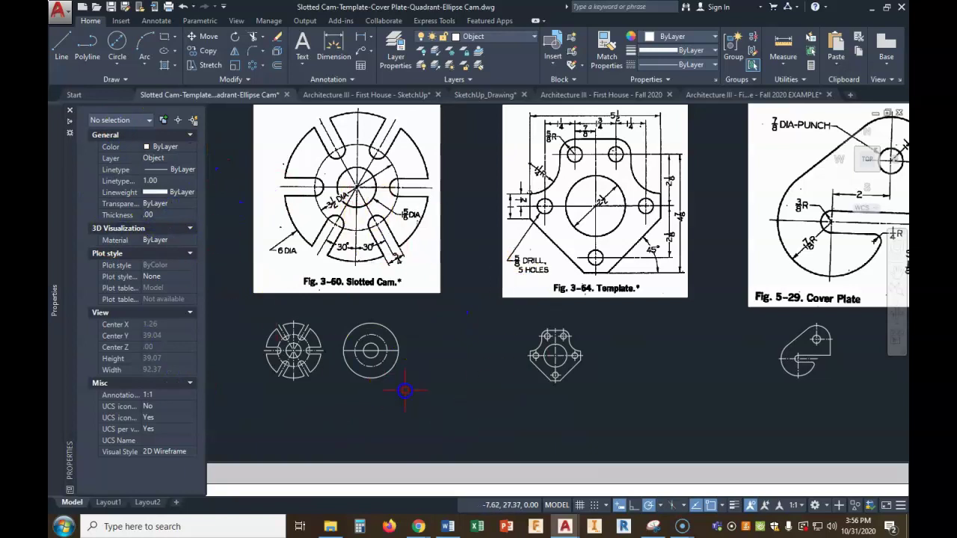
pyautogui.hotkey('ctrl', '1')
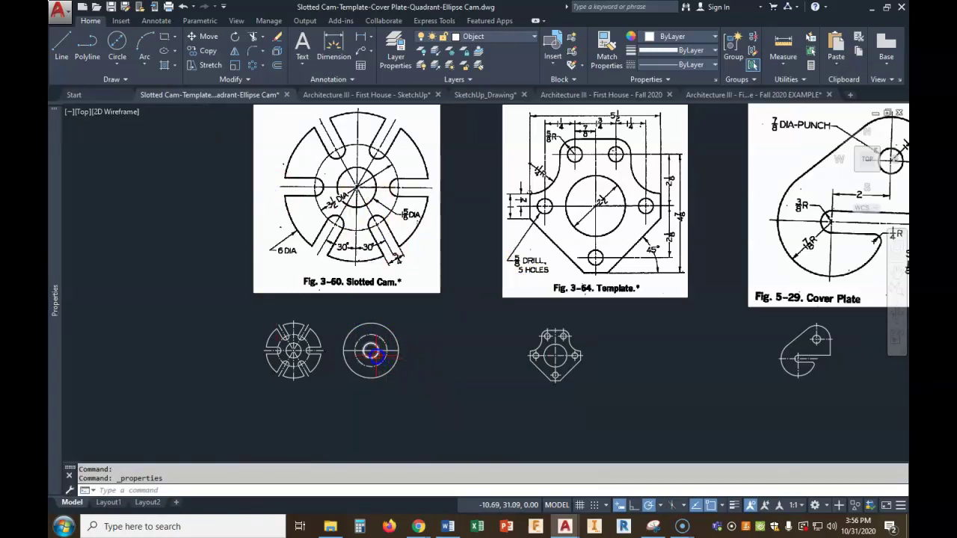
pyautogui.moveTo(56, 329)
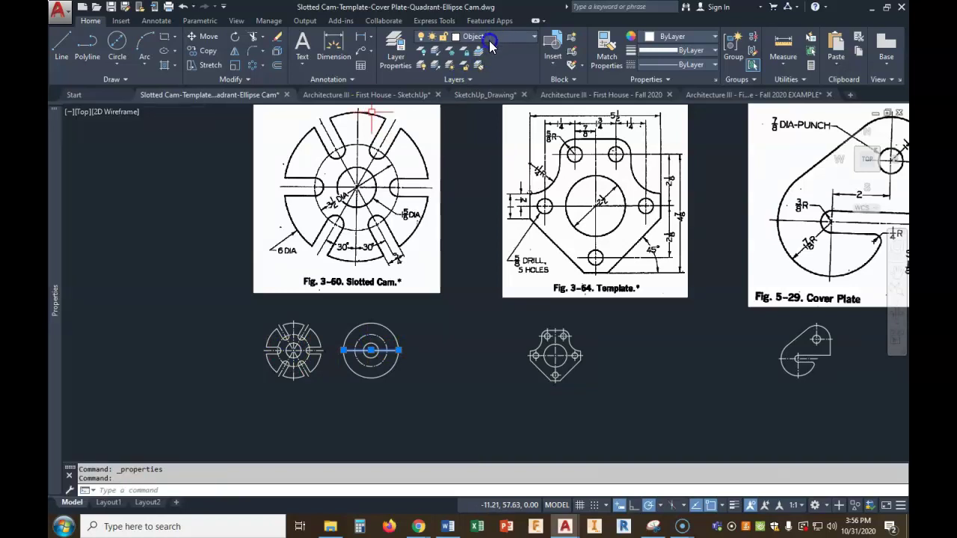
pyautogui.moveTo(53, 207)
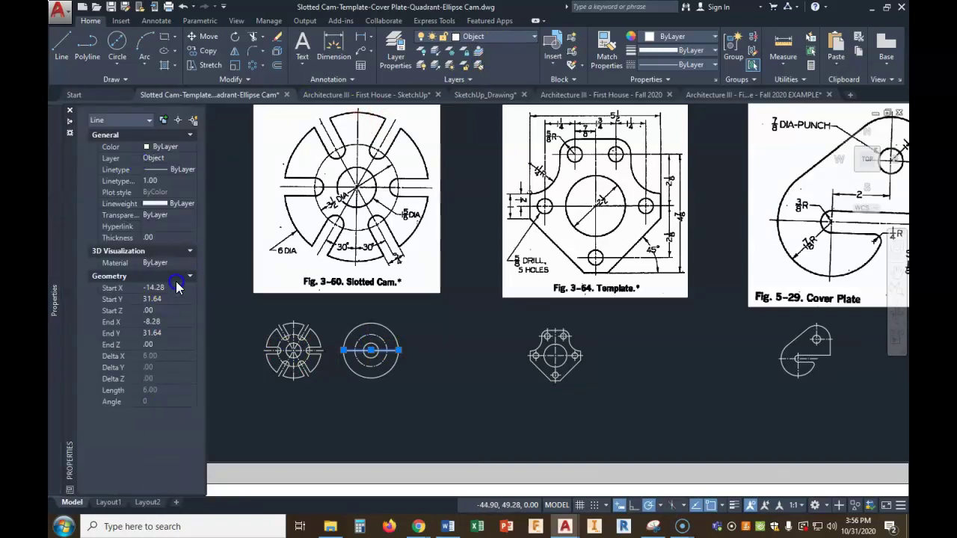
pyautogui.click(192, 161)
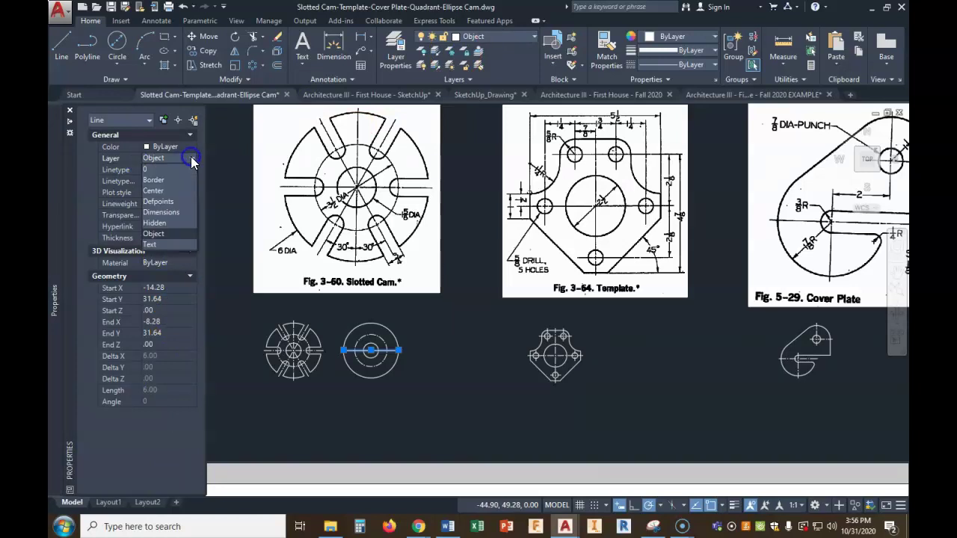
pyautogui.click(173, 191)
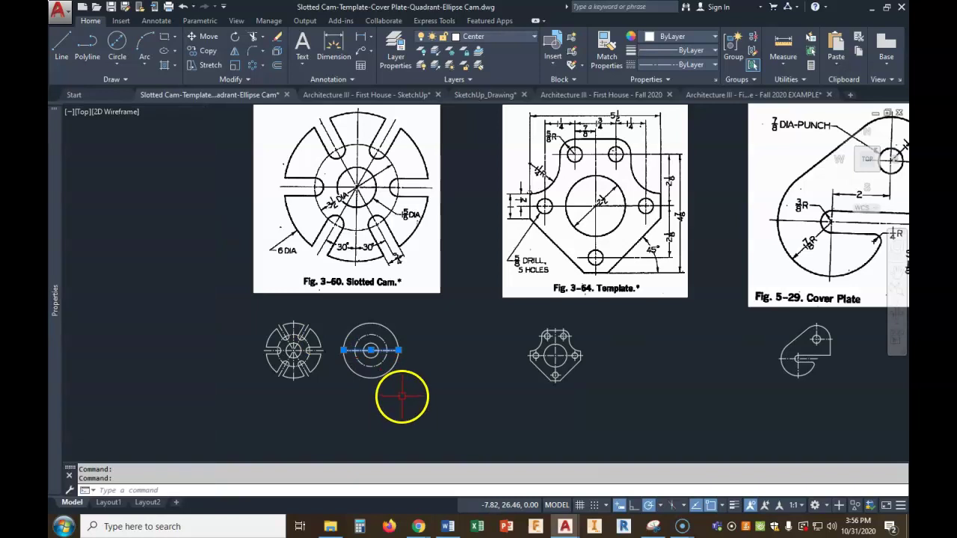
pyautogui.scroll(3, 406, 371)
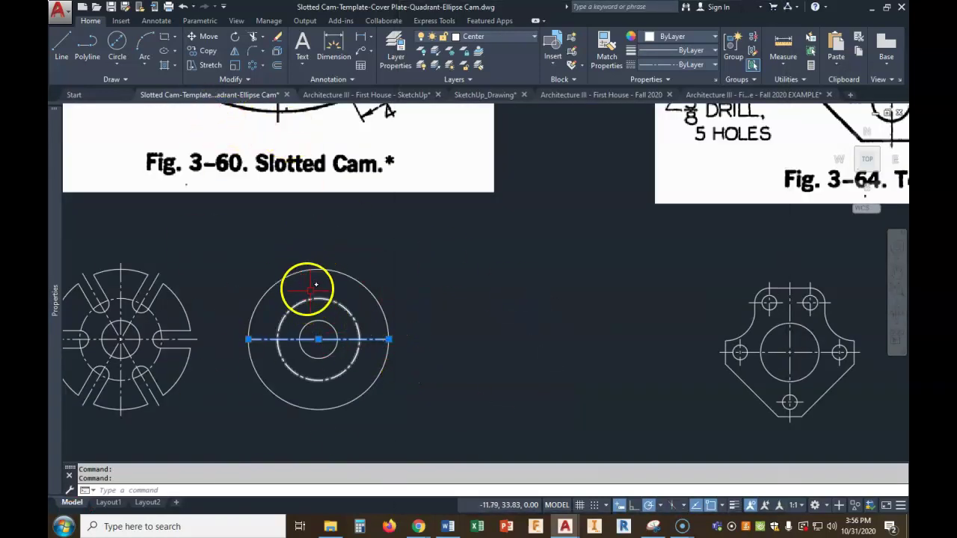
# Step: Mirror the horizontal centre line into a vertical one, keeping the original
pyautogui.click(234, 51)
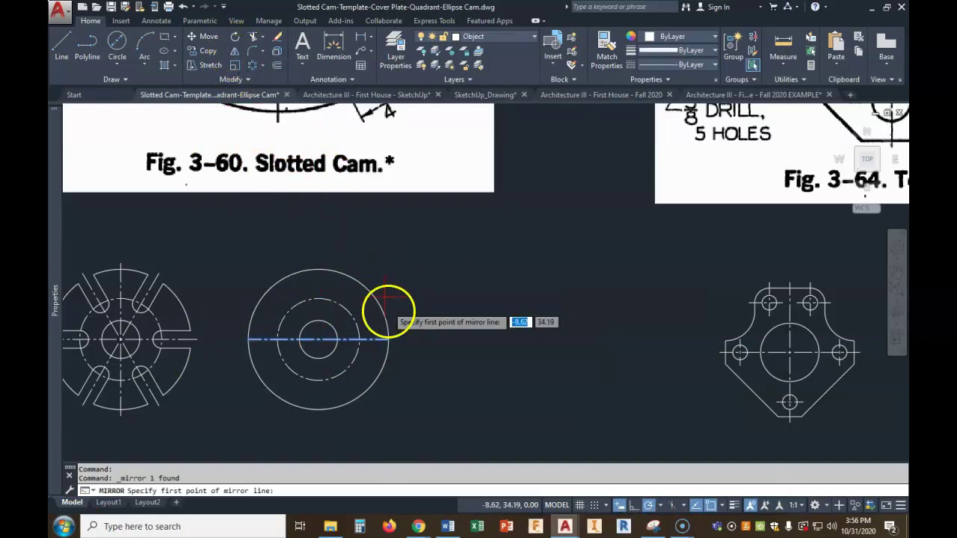
pyautogui.click(318, 338)
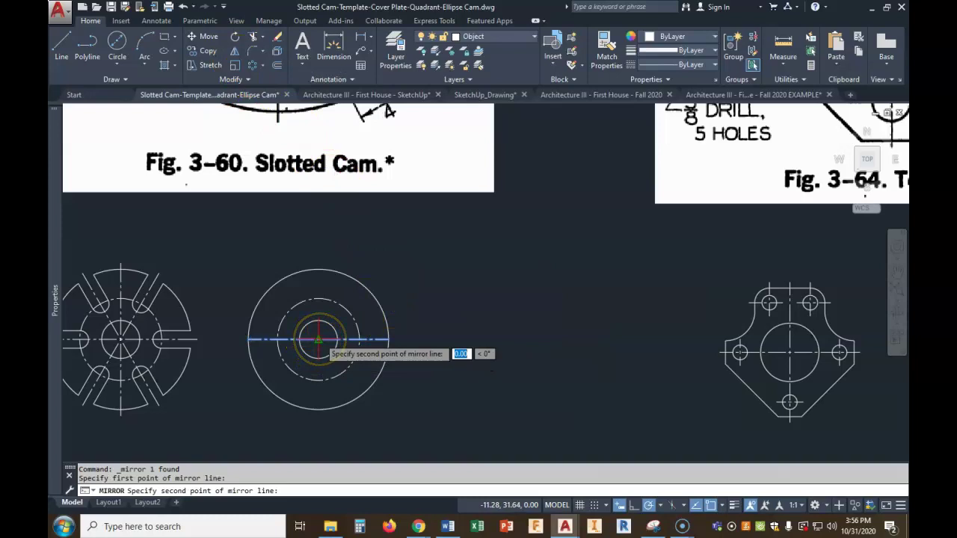
pyautogui.click(358, 381)
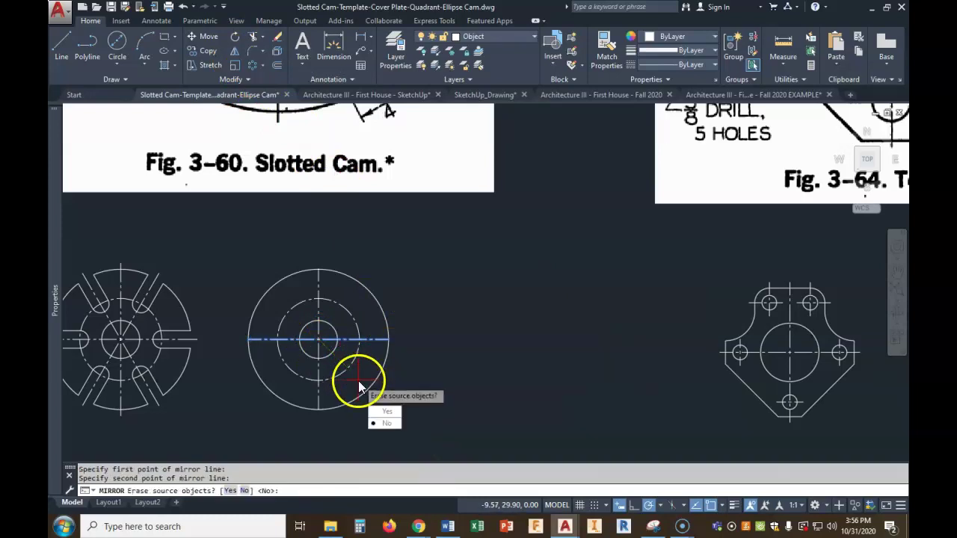
pyautogui.click(386, 423)
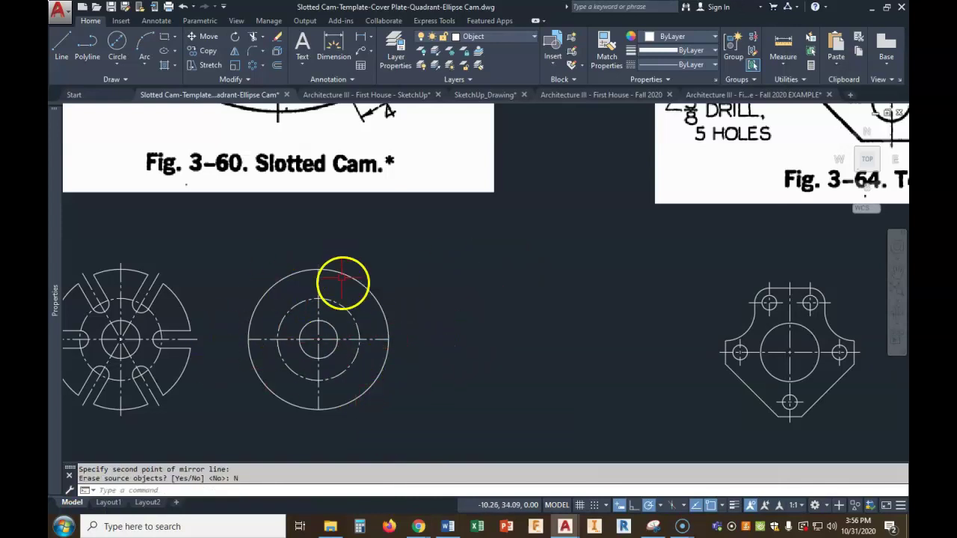
# Step: Extend both ends of the vertical centre line 0.25 past the circle
pyautogui.click(319, 287)
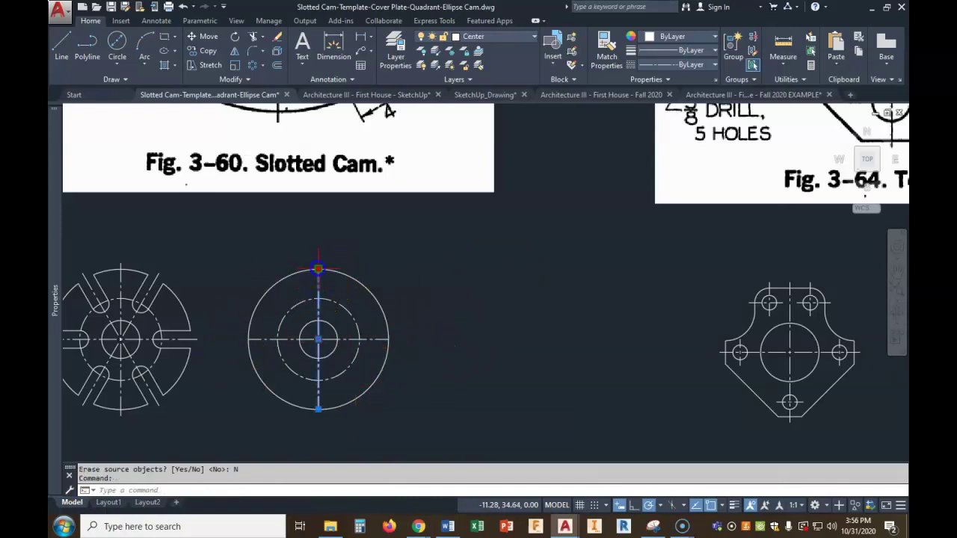
pyautogui.click(318, 267)
pyautogui.press('Return')
pyautogui.click(319, 410)
pyautogui.write('.25')
pyautogui.press('Return')
# Step: Extend the horizontal centre line's right end by 0.25
pyautogui.click(378, 341)
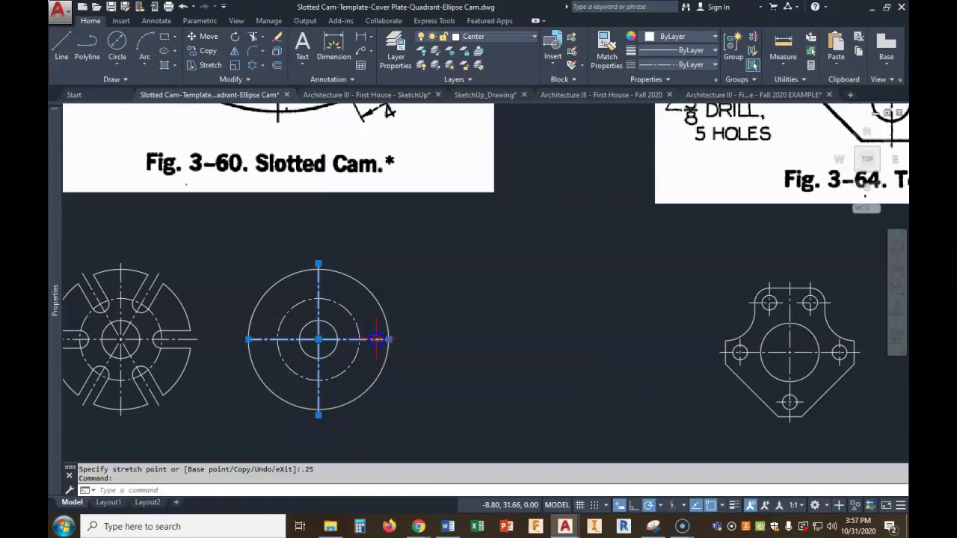
pyautogui.click(388, 339)
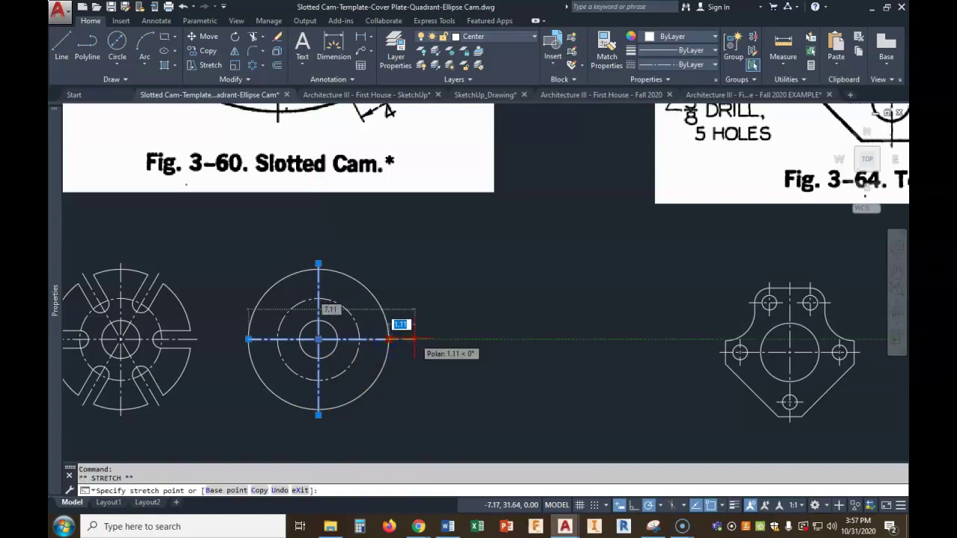
pyautogui.write('.25')
pyautogui.press('Return')
pyautogui.click(407, 329)
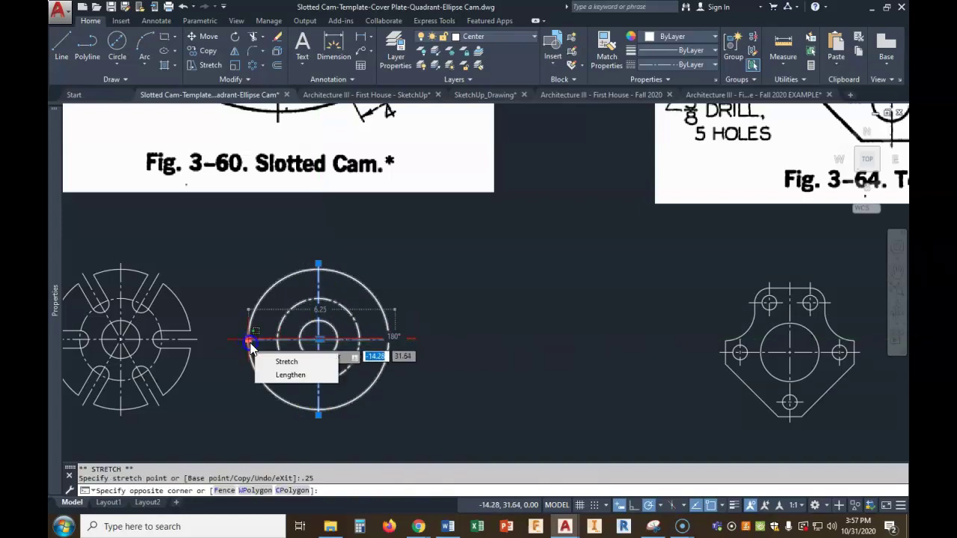
# Step: Undo the mistaken stretch of the horizontal centre line
pyautogui.click(400, 339)
pyautogui.click(395, 341)
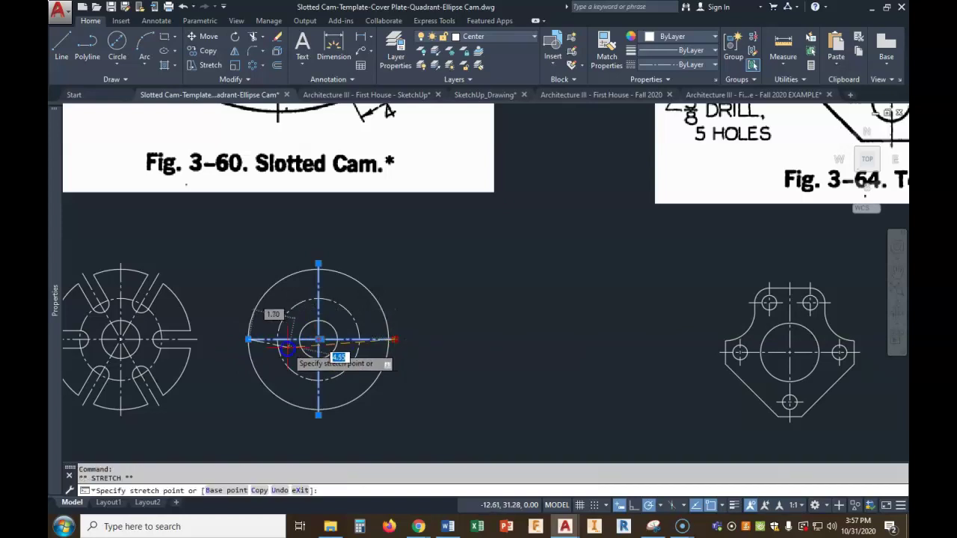
pyautogui.click(183, 12)
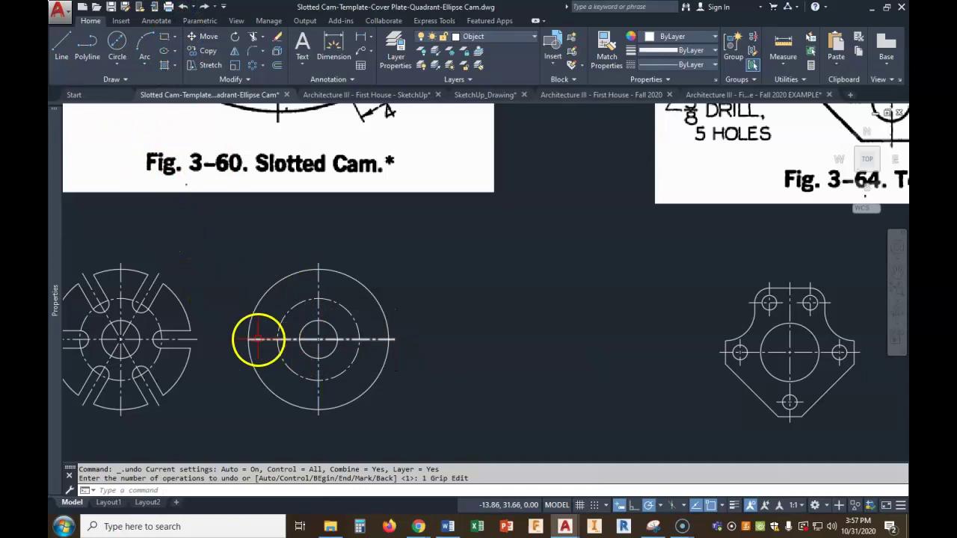
# Step: Stretch the horizontal centre line's left end 0.25 beyond the outer circle
pyautogui.click(249, 339)
pyautogui.click(225, 340)
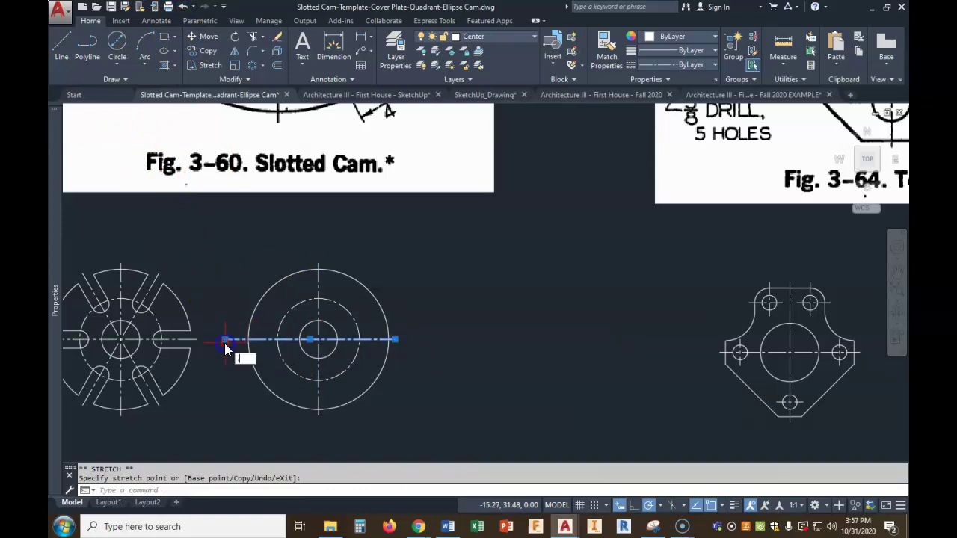
pyautogui.write('.25')
pyautogui.press('Return')
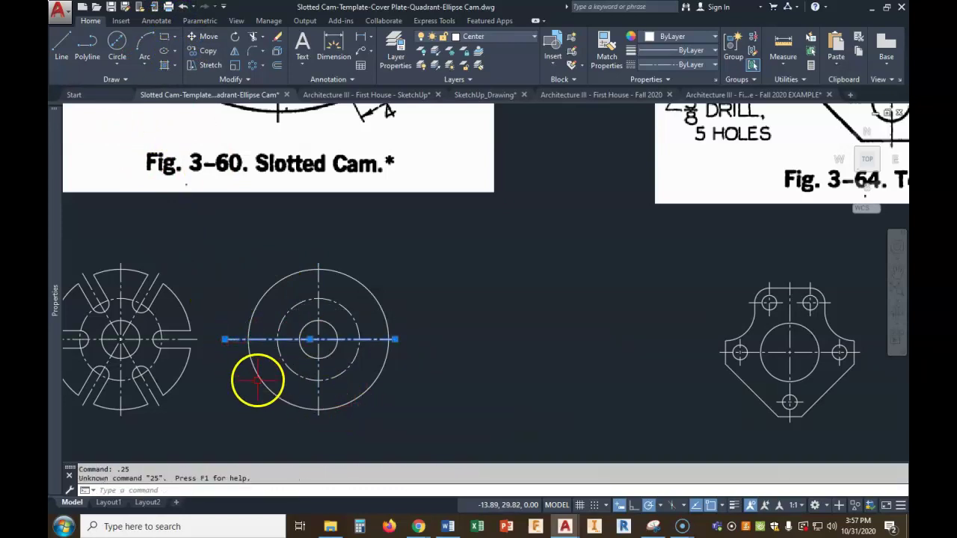
pyautogui.click(225, 340)
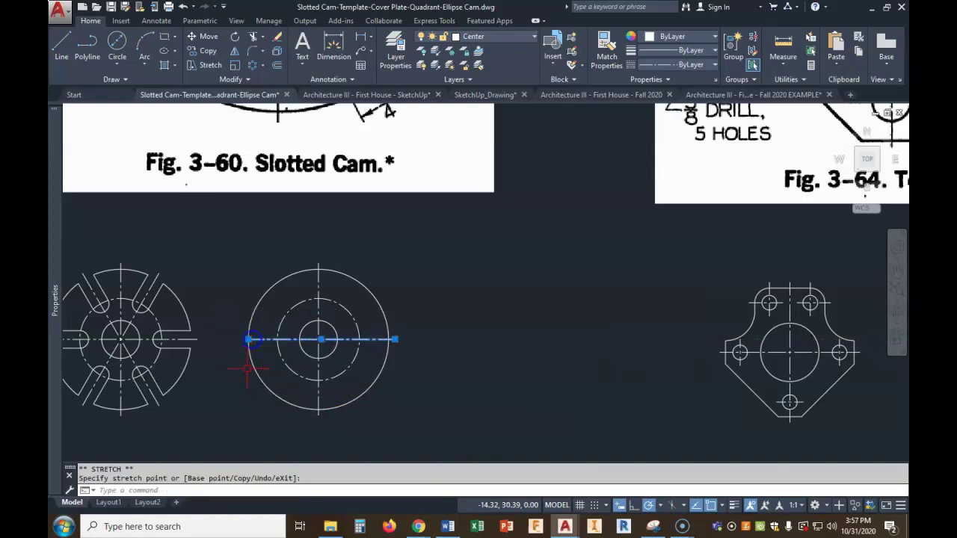
pyautogui.moveTo(248, 341); pyautogui.dragTo(214, 341)
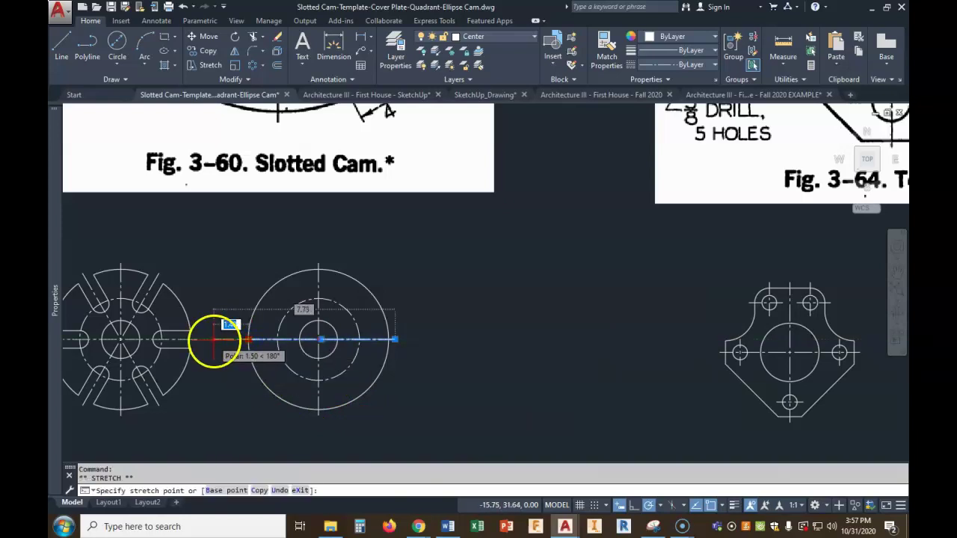
pyautogui.press('Escape')
pyautogui.press('Escape')
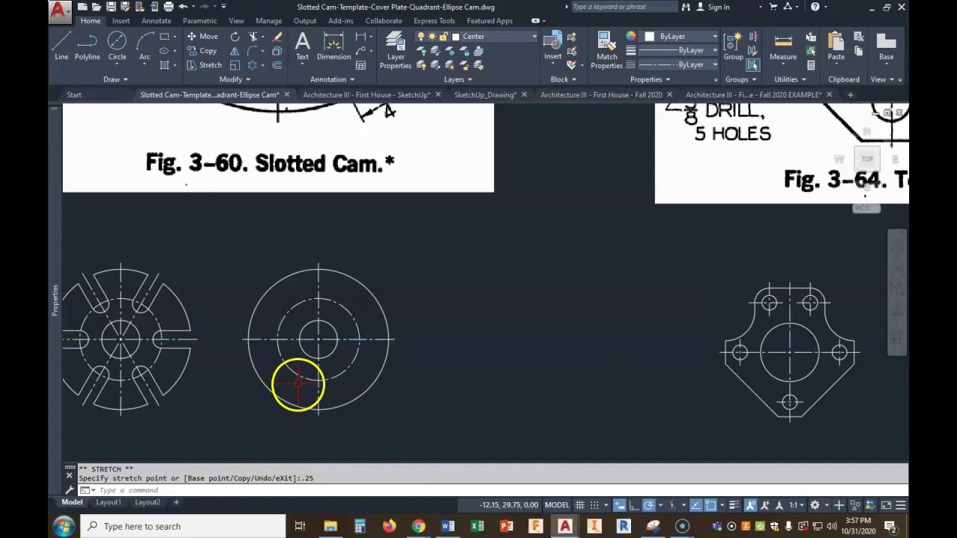
pyautogui.scroll(-4, 281, 346)
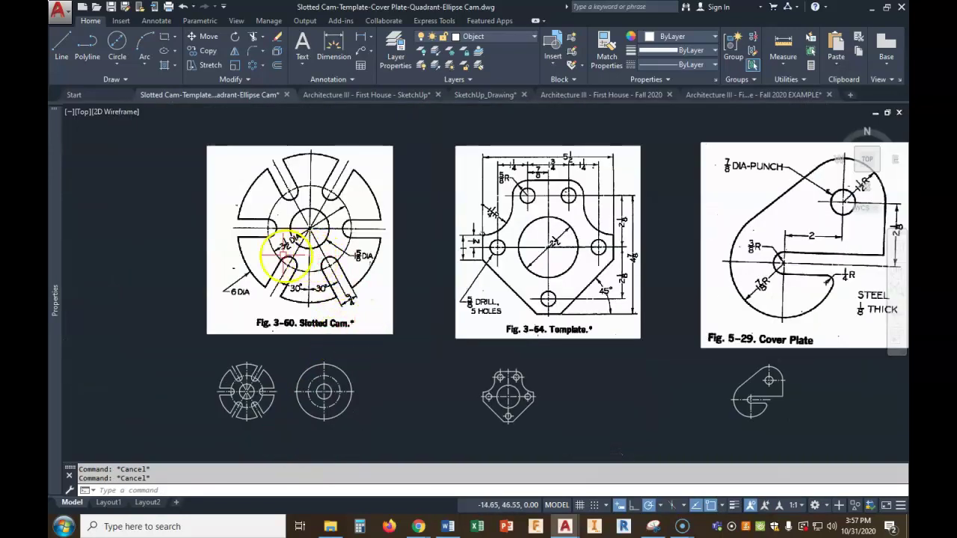
pyautogui.scroll(2, 277, 235)
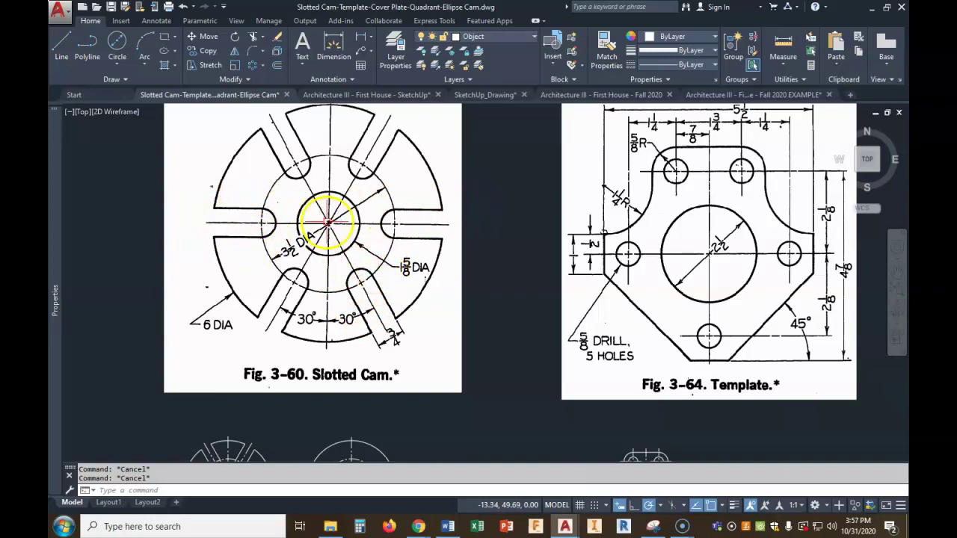
pyautogui.scroll(-4, 321, 308)
# Step: Draw a 0.75-diameter circle centred where the left centre line crosses the dashed circle
pyautogui.scroll(5, 332, 381)
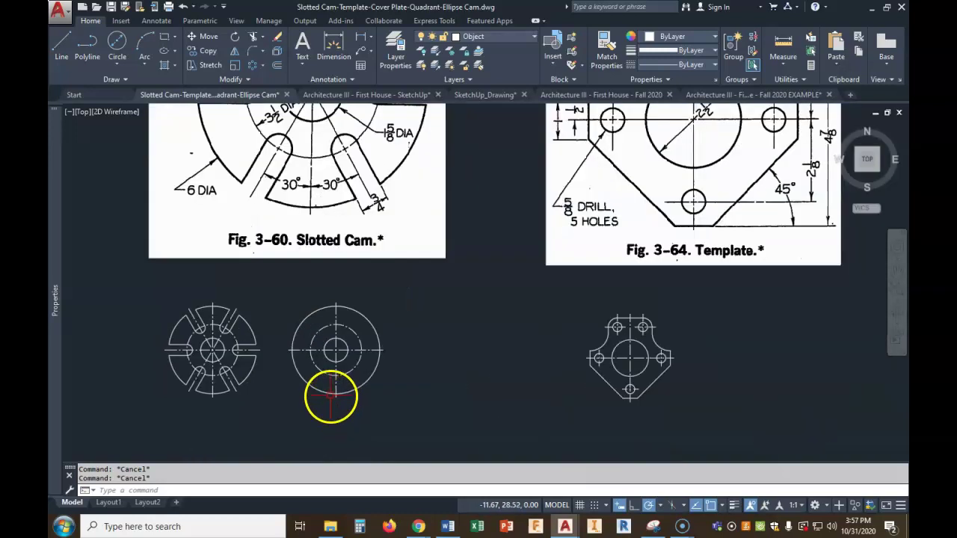
pyautogui.scroll(2, 285, 340)
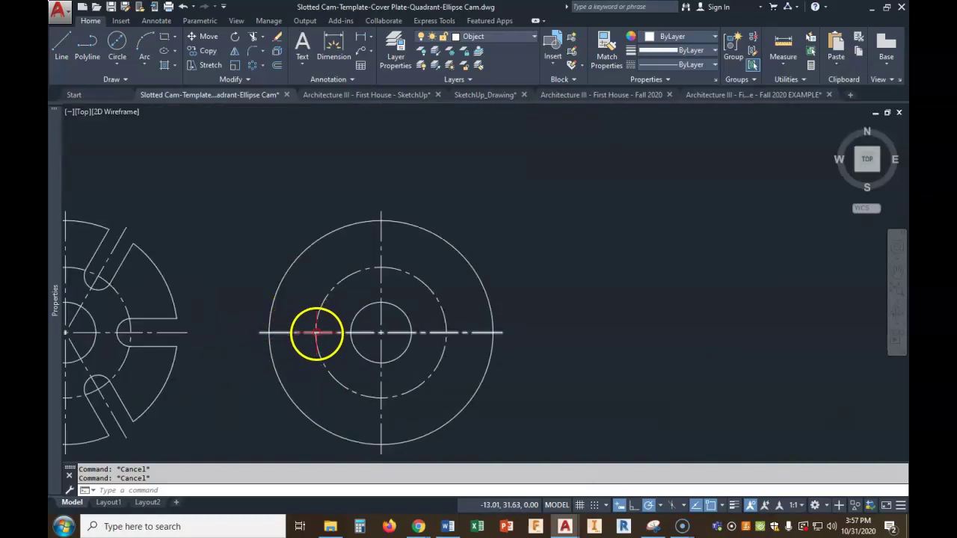
pyautogui.click(117, 42)
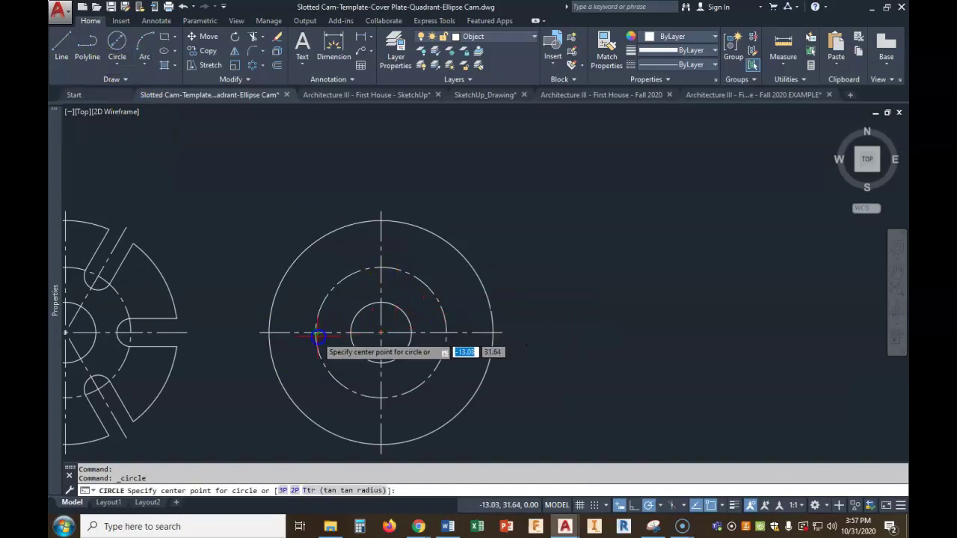
pyautogui.click(116, 66)
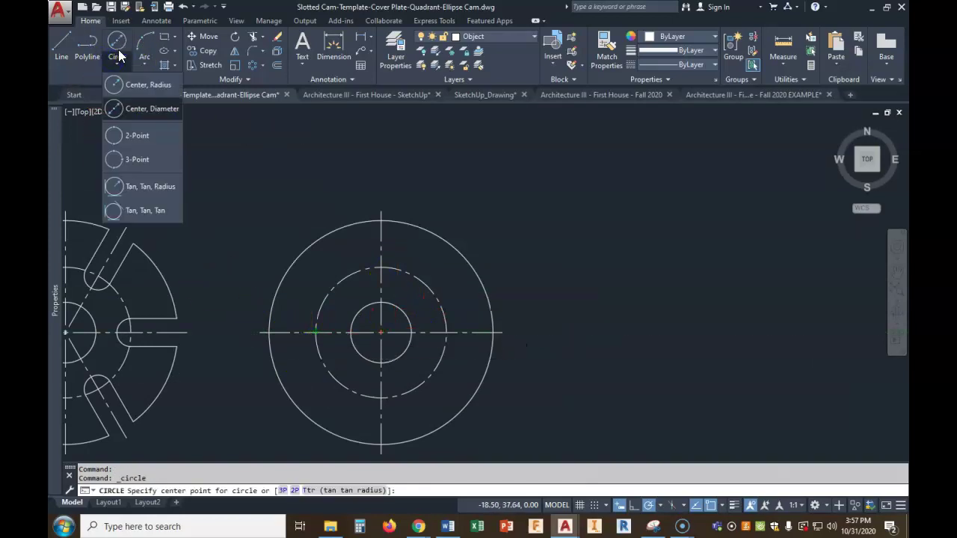
pyautogui.click(131, 87)
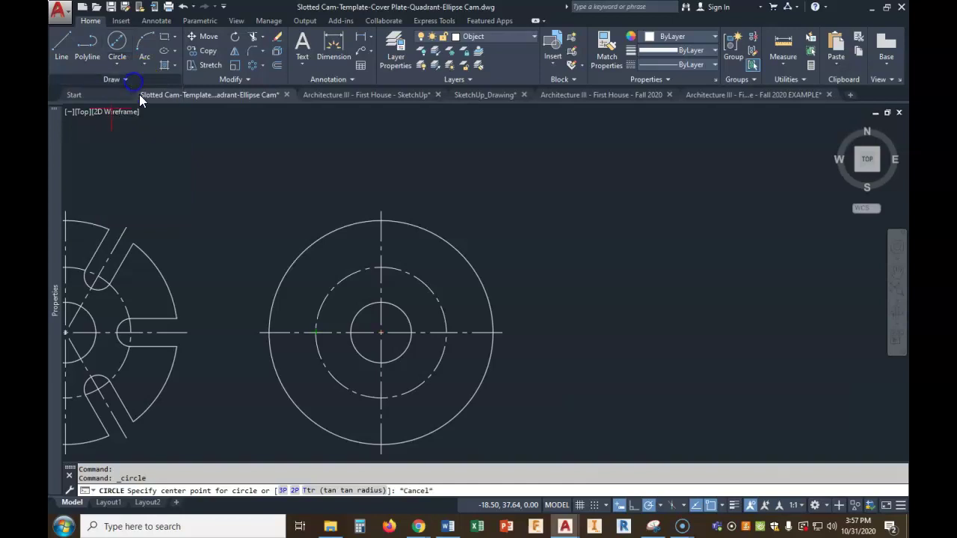
pyautogui.click(316, 333)
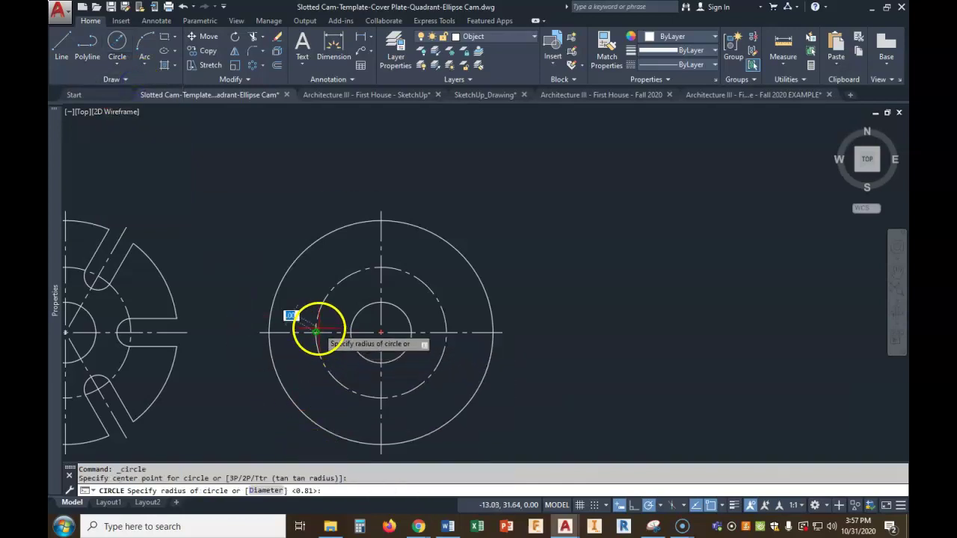
pyautogui.click(256, 490)
pyautogui.write('.75')
pyautogui.press('Return')
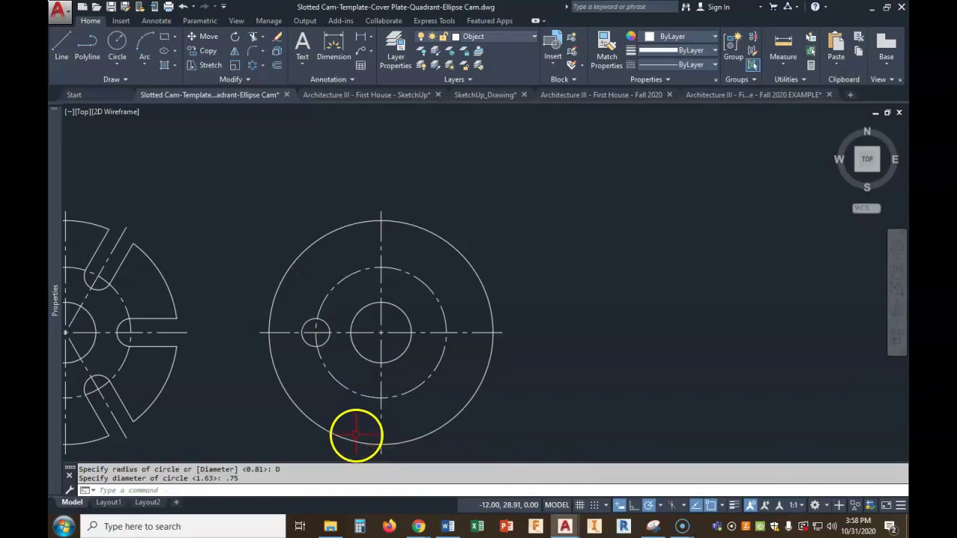
pyautogui.scroll(4, 304, 334)
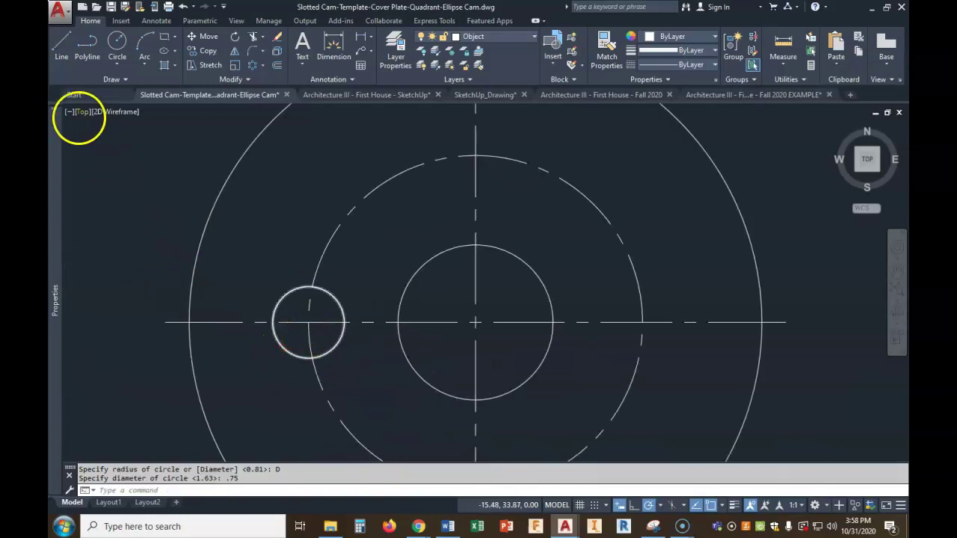
# Step: Draw two slot lines from the small circle's top and bottom out to the outer circle
pyautogui.click(62, 43)
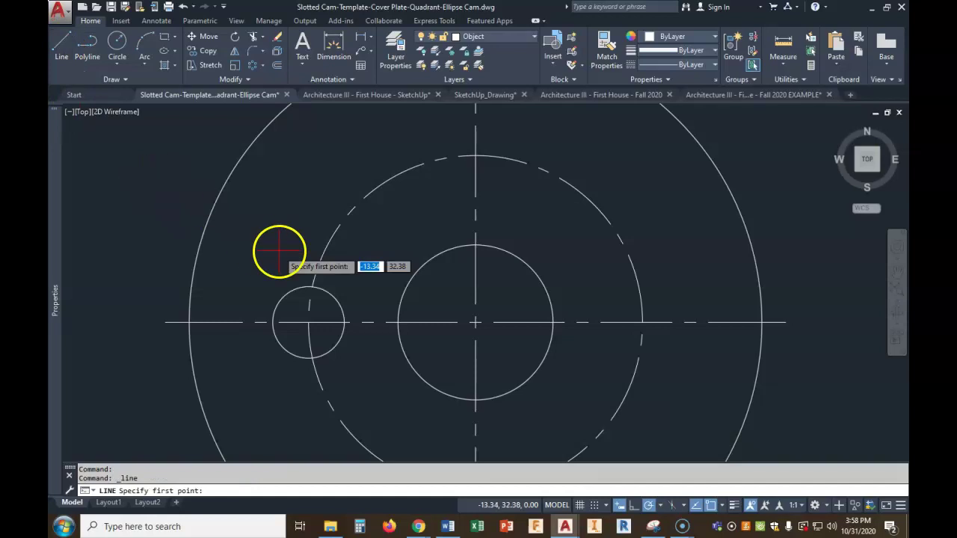
pyautogui.click(308, 287)
pyautogui.click(193, 286)
pyautogui.press('Return')
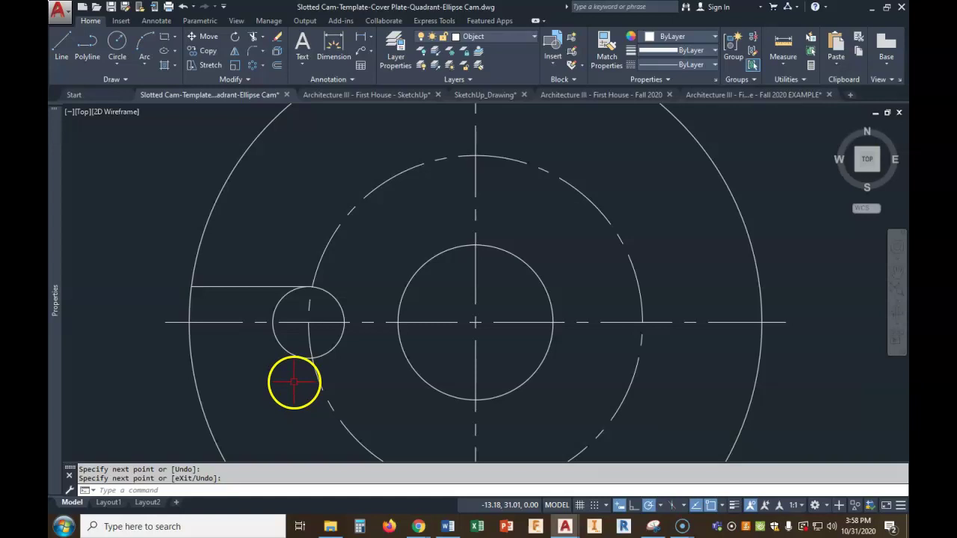
pyautogui.press('Return')
pyautogui.click(306, 359)
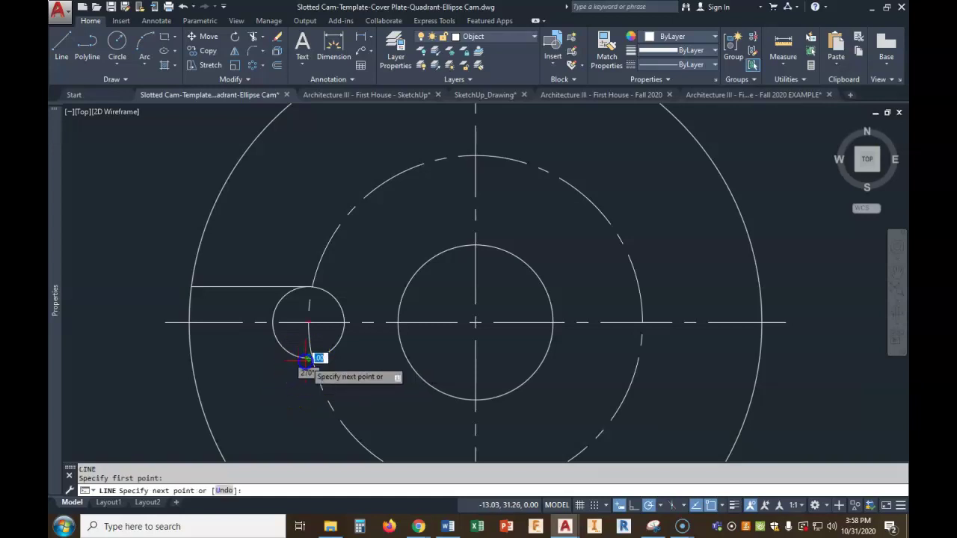
pyautogui.click(189, 358)
pyautogui.rightClick(145, 388)
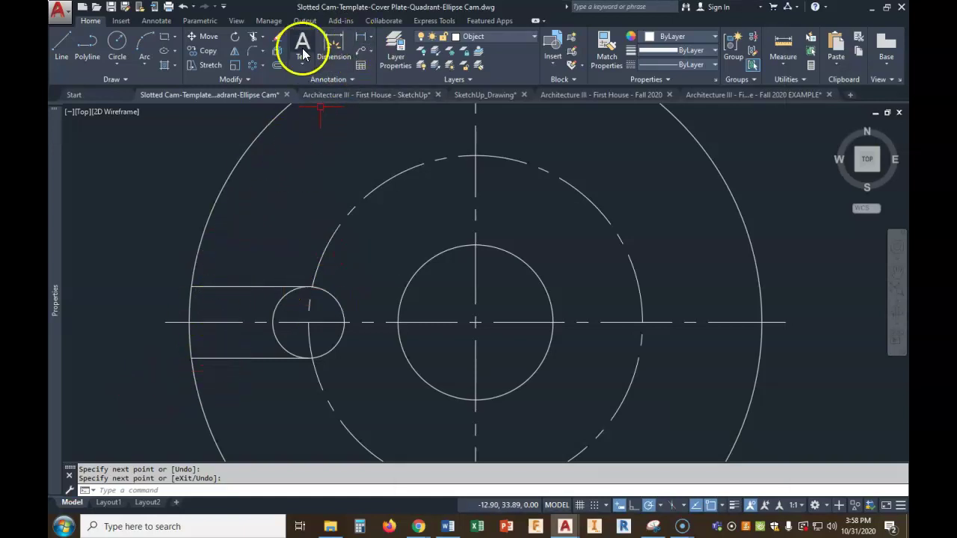
# Step: Trim the outer arc between the slot lines and the small circle's left half
pyautogui.click(251, 38)
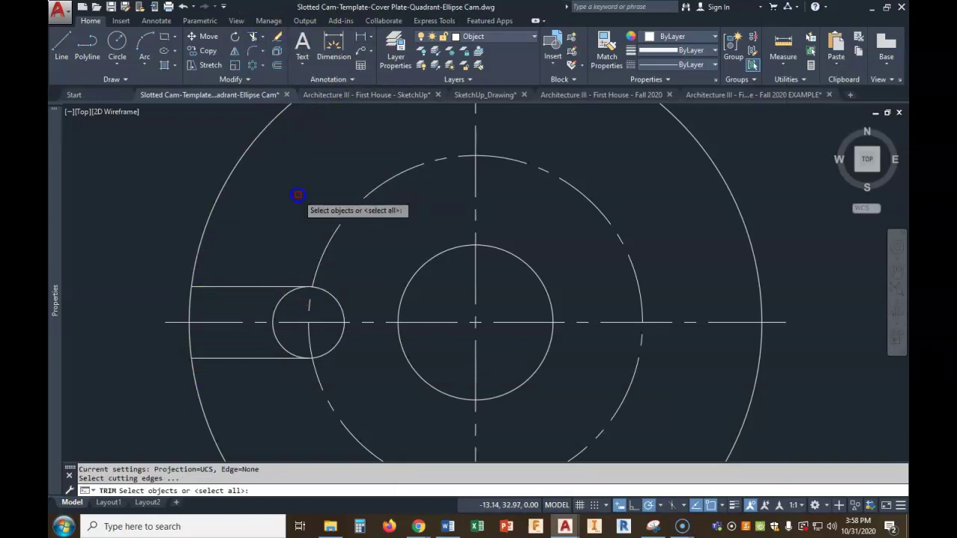
pyautogui.rightClick(298, 195)
pyautogui.click(188, 301)
pyautogui.click(189, 338)
pyautogui.click(277, 301)
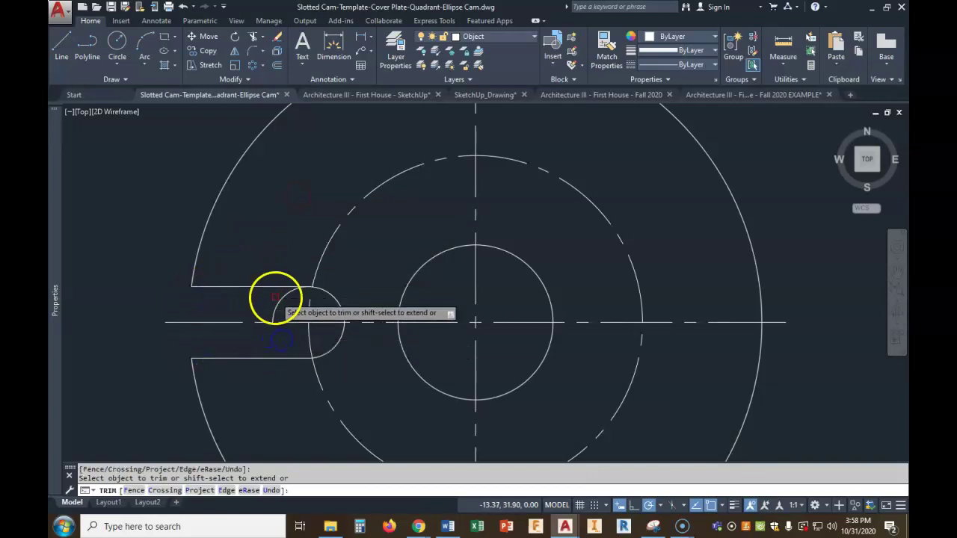
pyautogui.rightClick(260, 332)
pyautogui.scroll(-4, 260, 332)
pyautogui.scroll(-3, 291, 340)
pyautogui.scroll(3, 284, 348)
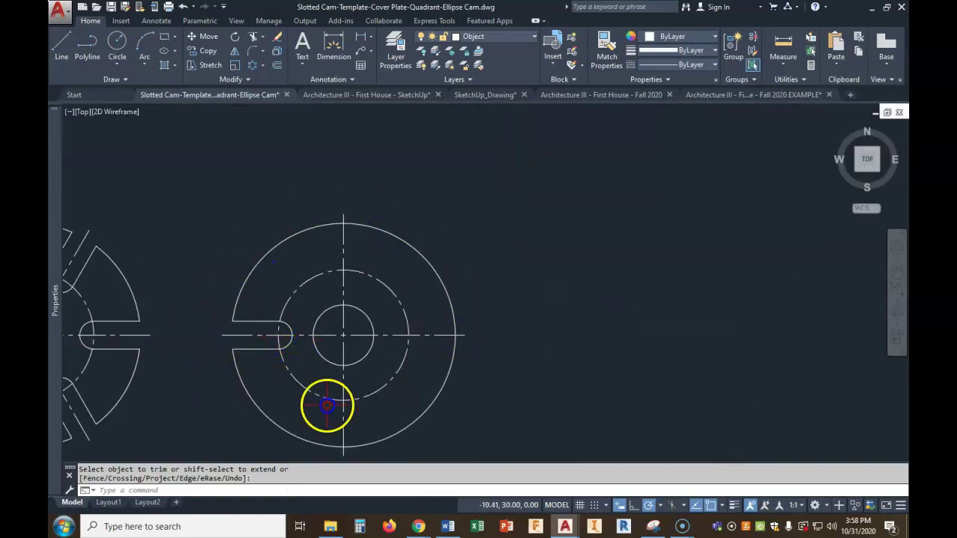
pyautogui.scroll(-5, 515, 307)
# Step: Polar-array the slot's three objects into 6 copies around the right cam's centre
pyautogui.moveTo(421, 134); pyautogui.dragTo(422, 172, button='middle')
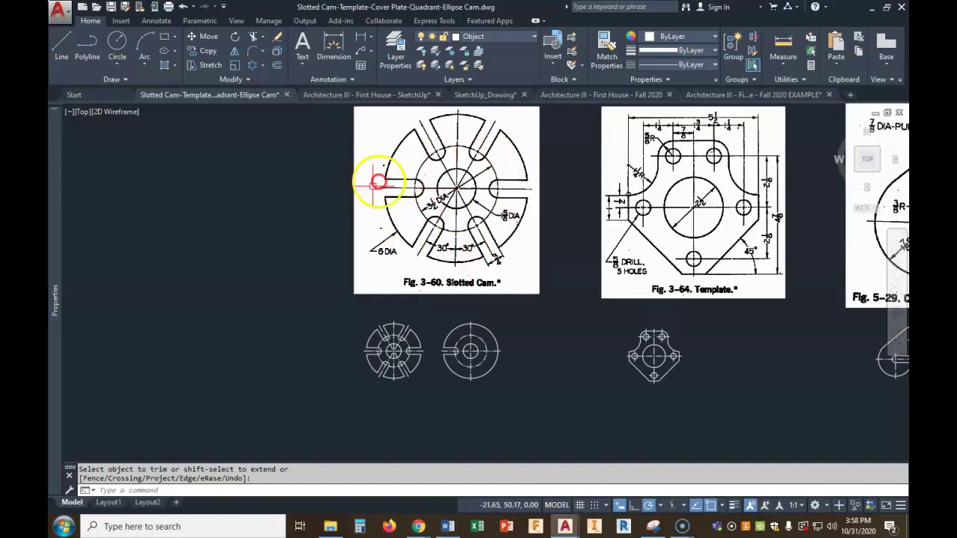
pyautogui.click(263, 67)
pyautogui.click(275, 88)
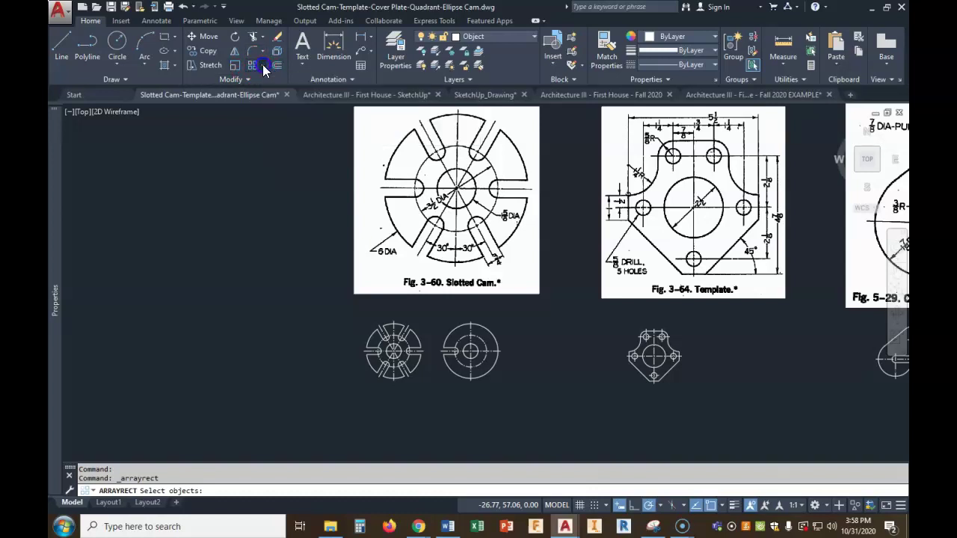
pyautogui.click(263, 67)
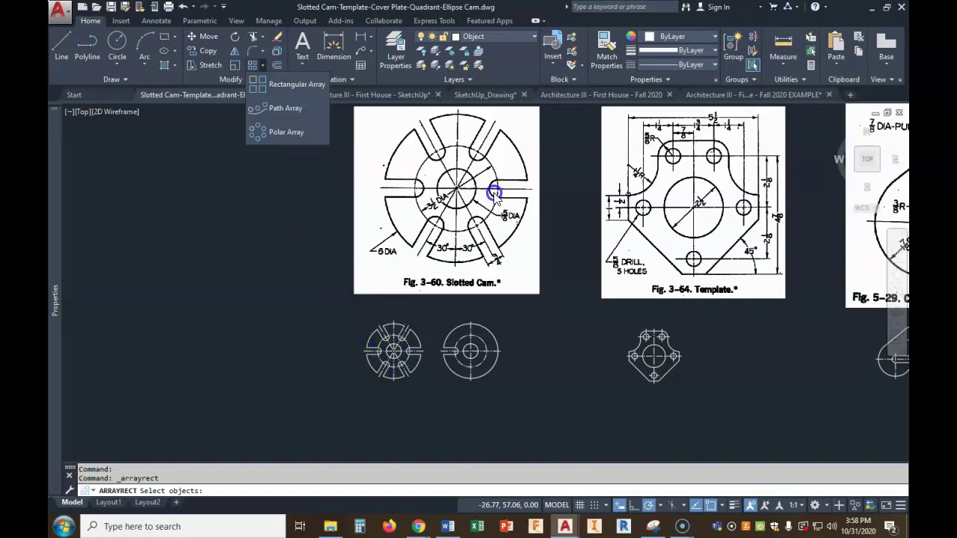
pyautogui.click(294, 131)
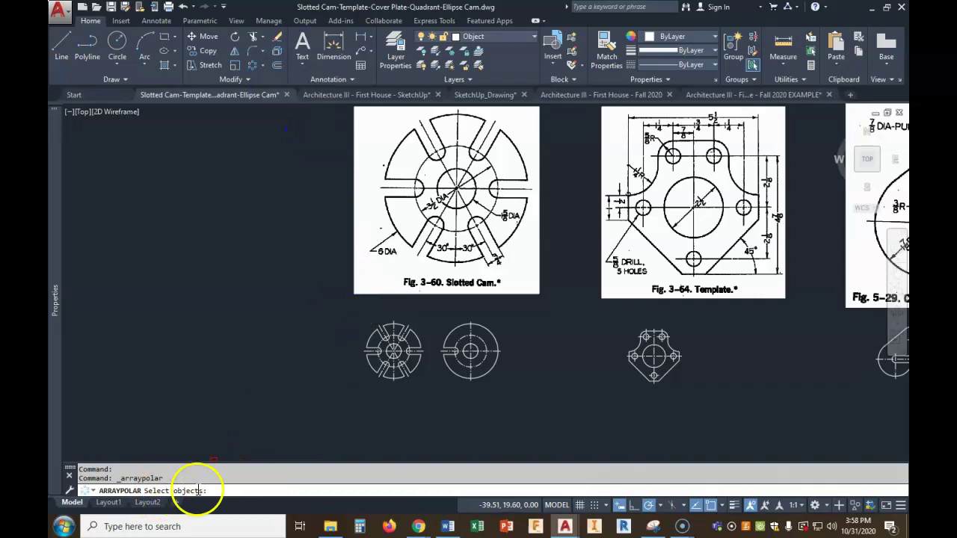
pyautogui.scroll(4, 429, 358)
pyautogui.click(448, 363)
pyautogui.click(504, 328)
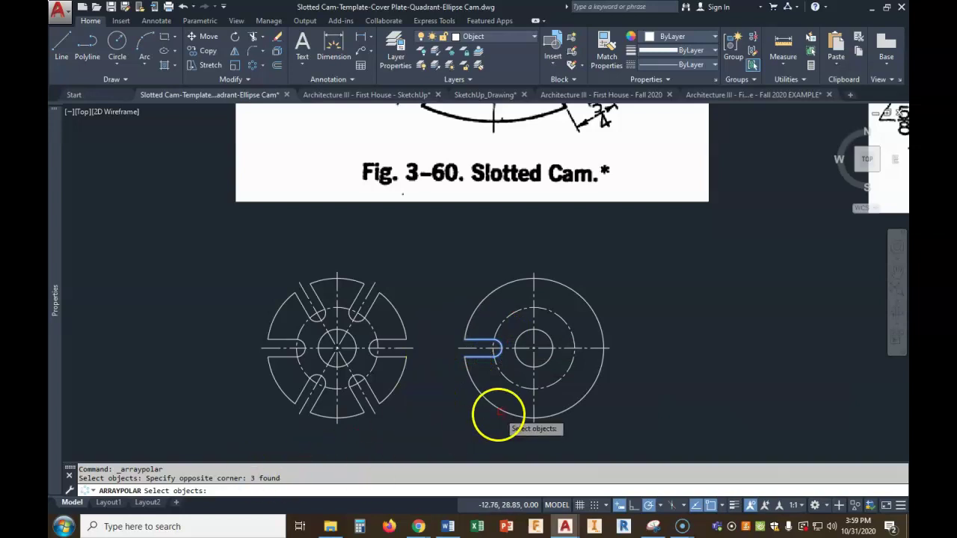
pyautogui.press('Return')
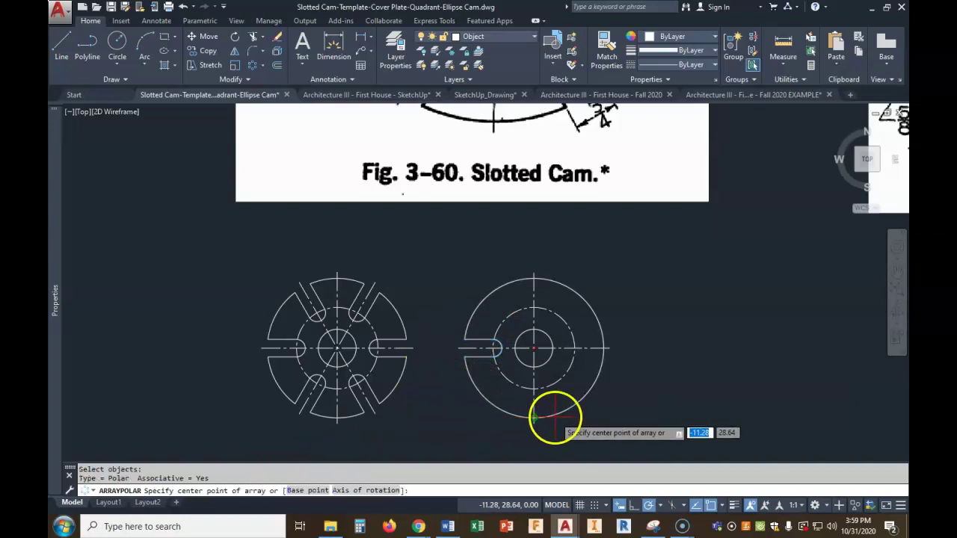
pyautogui.click(534, 348)
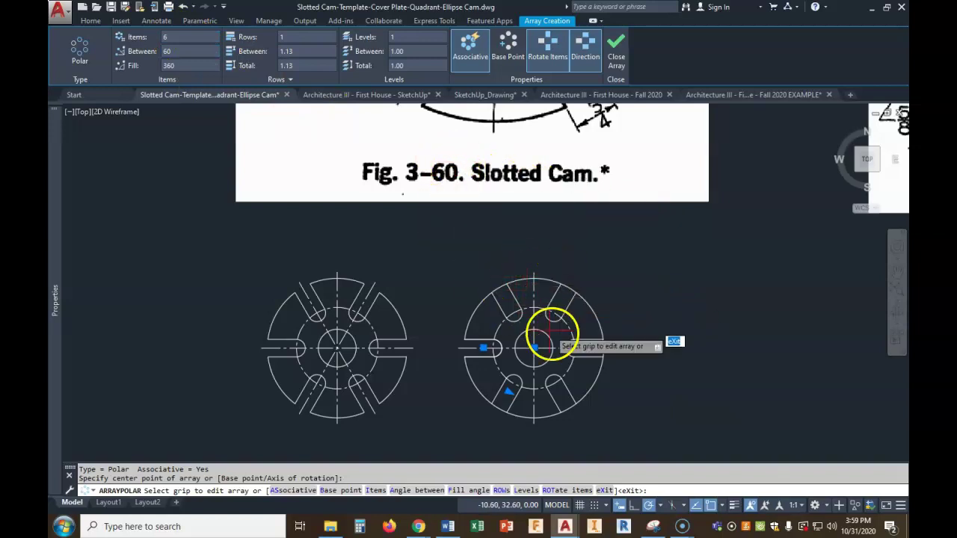
pyautogui.click(614, 46)
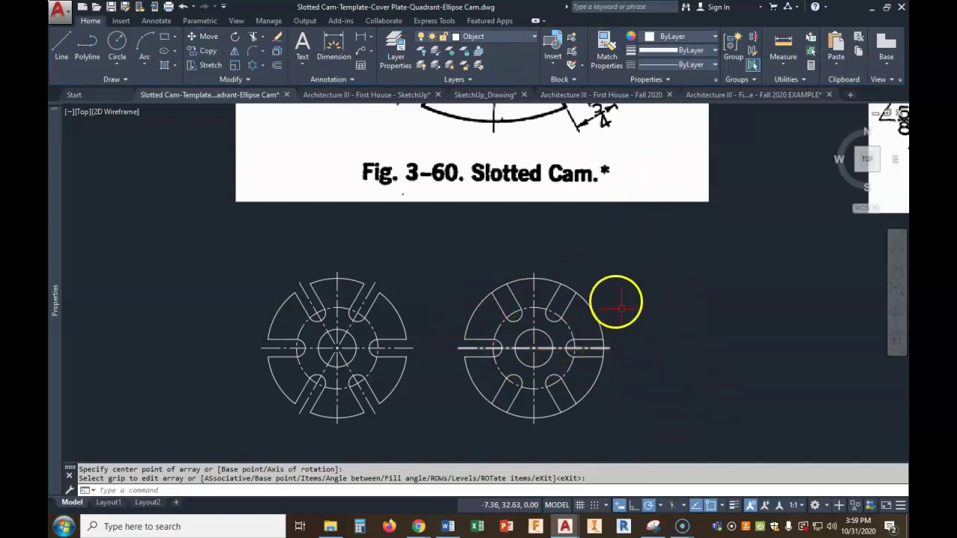
# Step: Trim the outer arcs across the top-right, top-left, bottom-right, bottom-left and right slot openings
pyautogui.click(256, 43)
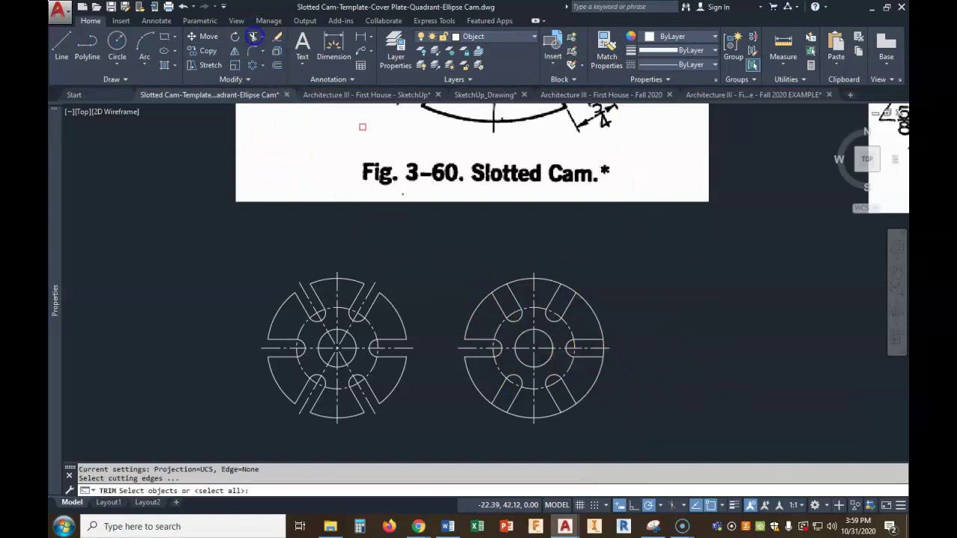
pyautogui.press('Return')
pyautogui.click(572, 287)
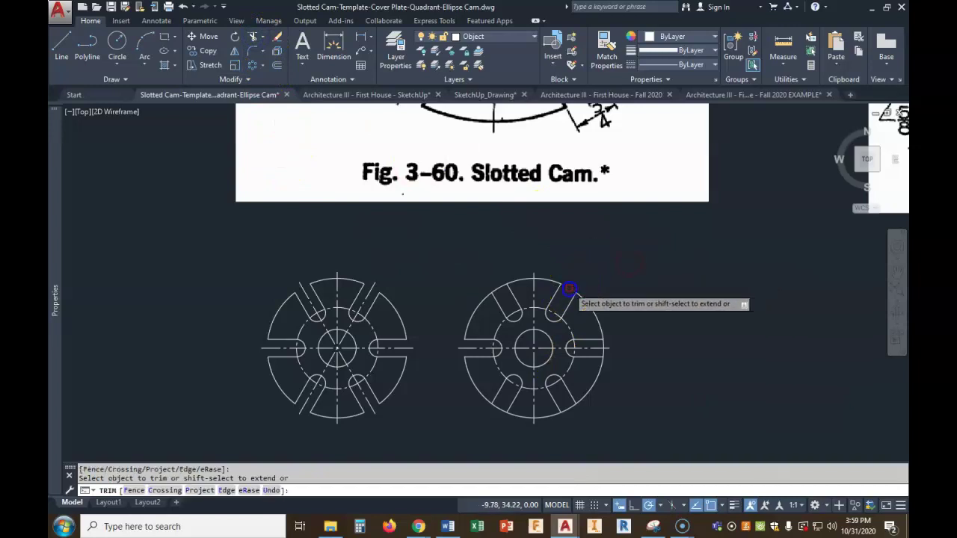
pyautogui.click(501, 286)
pyautogui.click(570, 406)
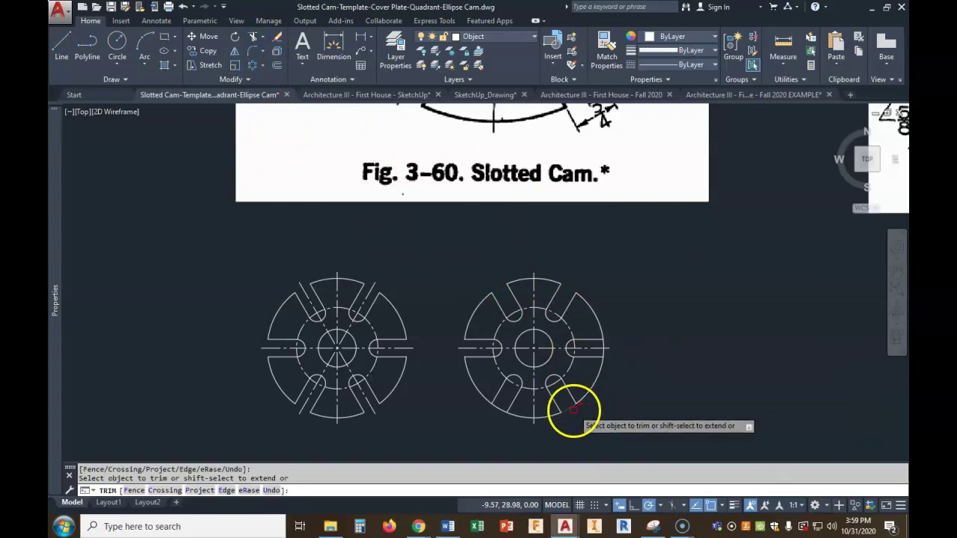
pyautogui.click(500, 407)
pyautogui.click(603, 346)
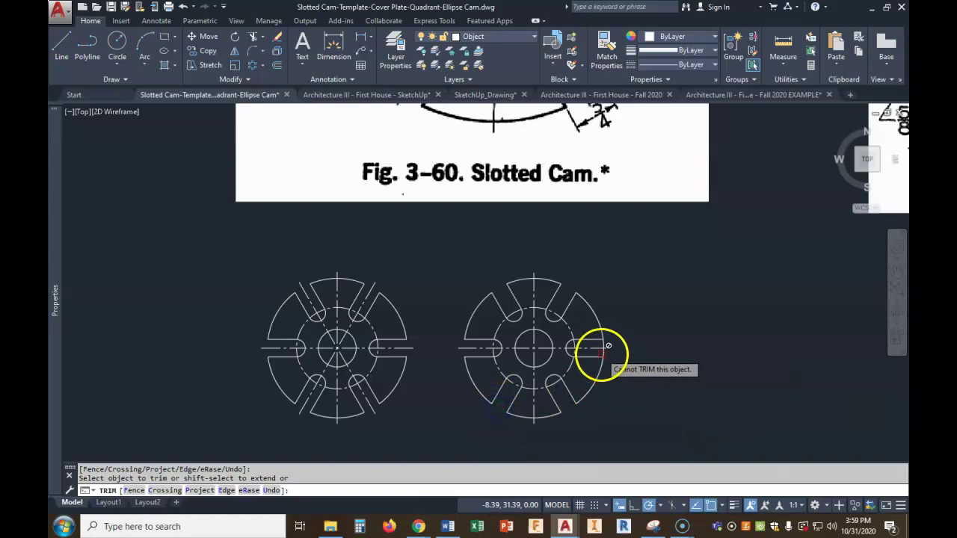
pyautogui.rightClick(663, 325)
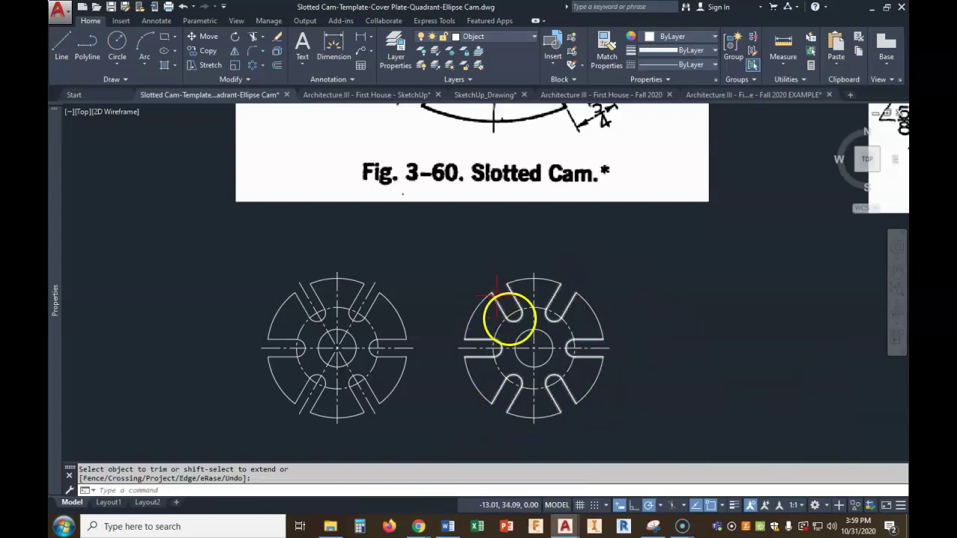
pyautogui.scroll(-4, 605, 367)
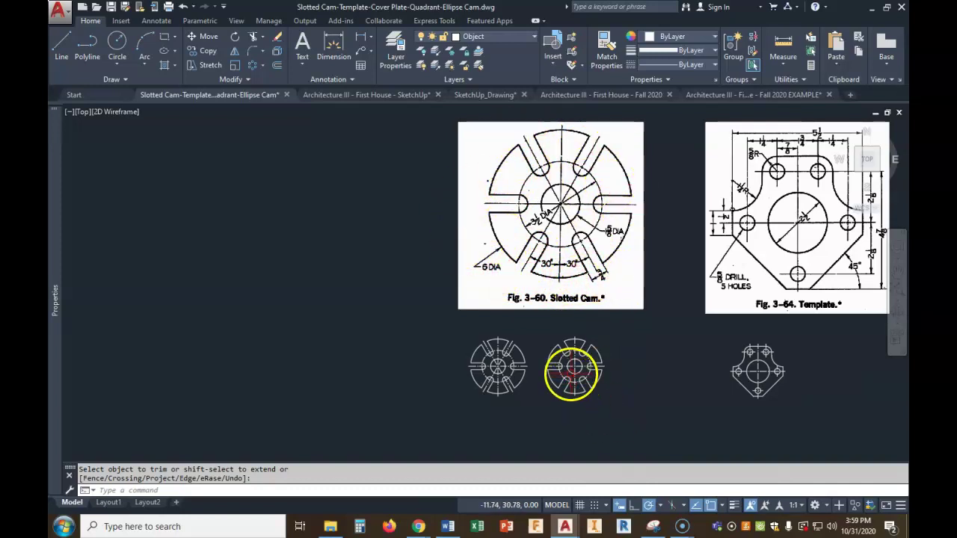
# Step: Polar-array the horizontal centre line as 3 items around the cam's centre
pyautogui.scroll(4, 573, 368)
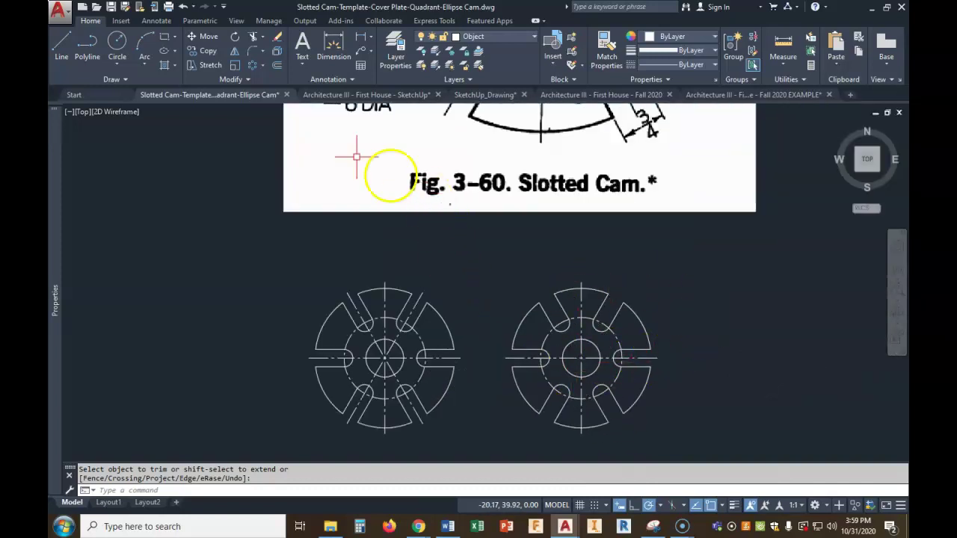
pyautogui.click(251, 67)
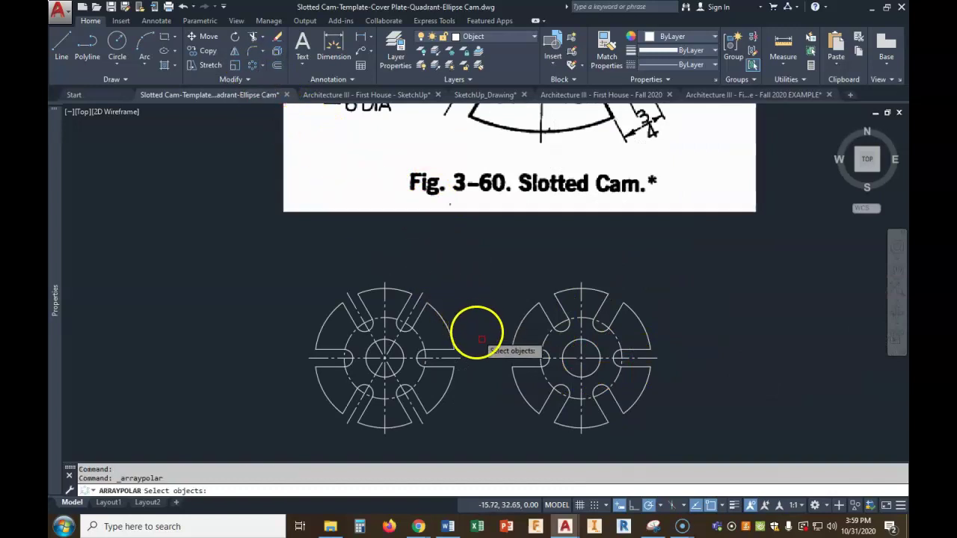
pyautogui.click(506, 358)
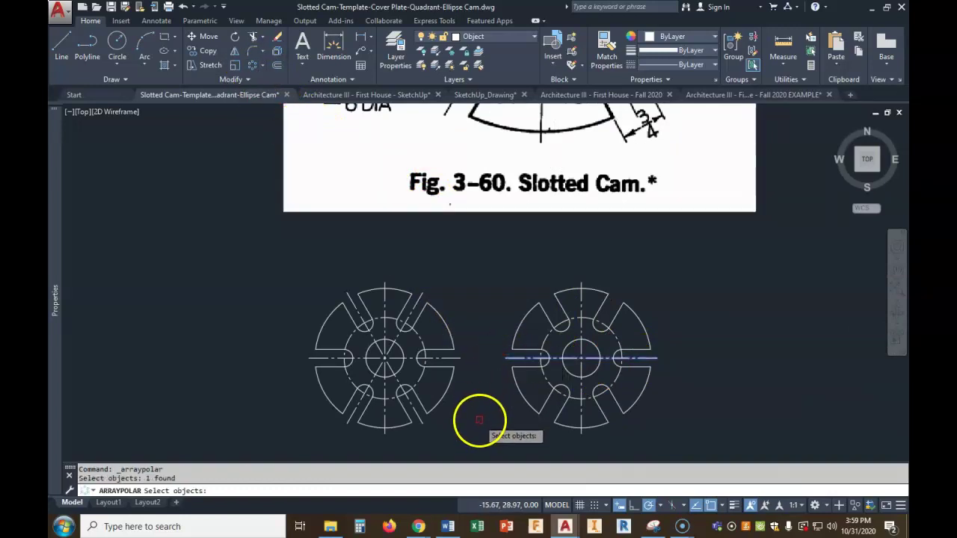
pyautogui.press('Return')
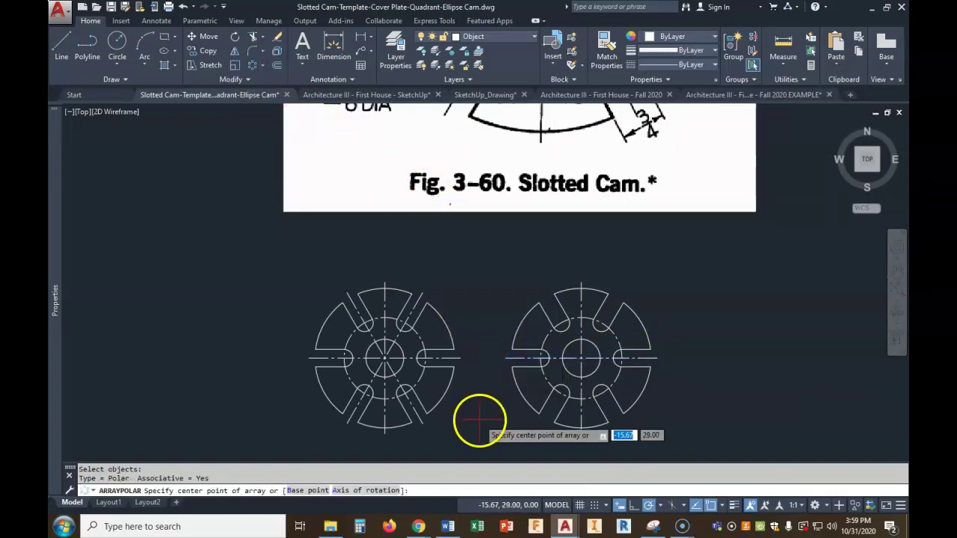
pyautogui.click(582, 358)
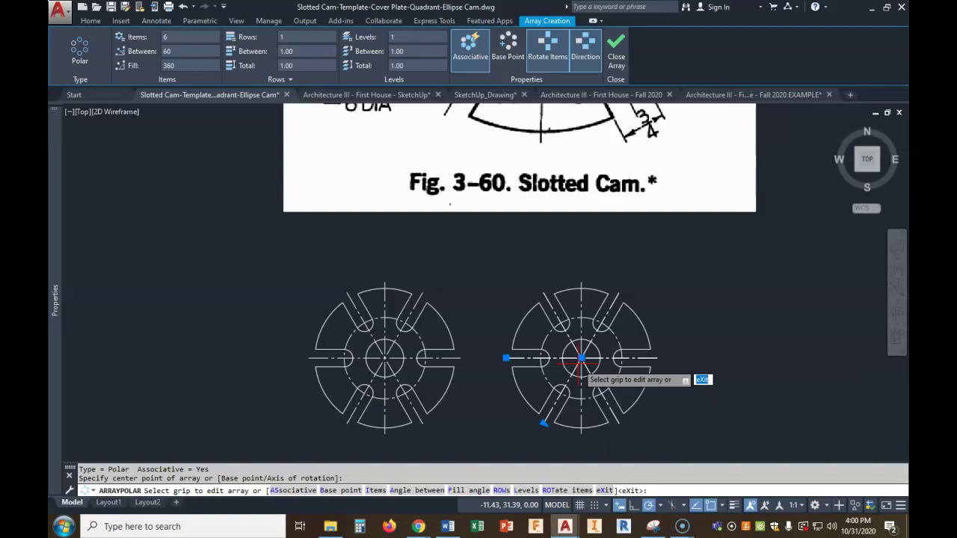
pyautogui.click(193, 39)
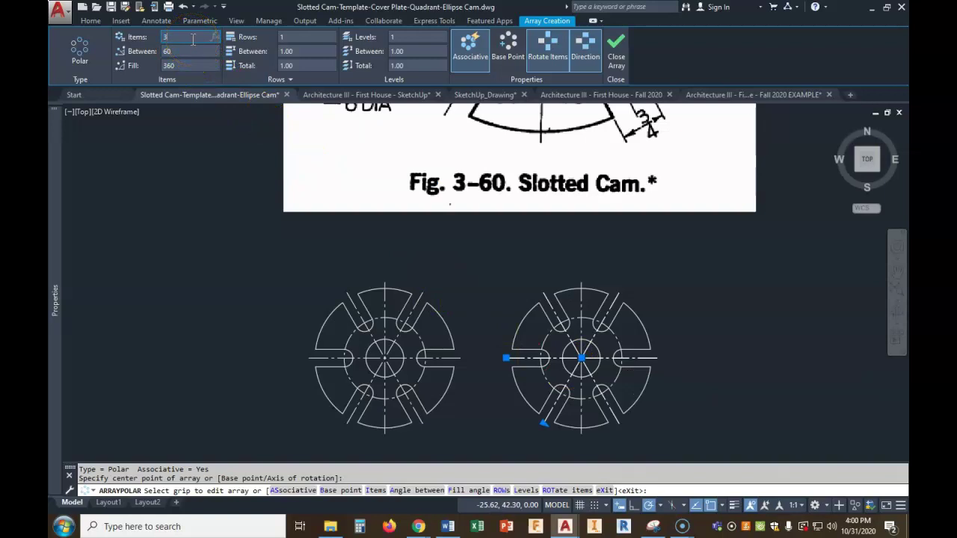
pyautogui.click(610, 45)
# Step: Zoom out and pan to bring the Template and Cover Plate references into view
pyautogui.scroll(-3, 667, 364)
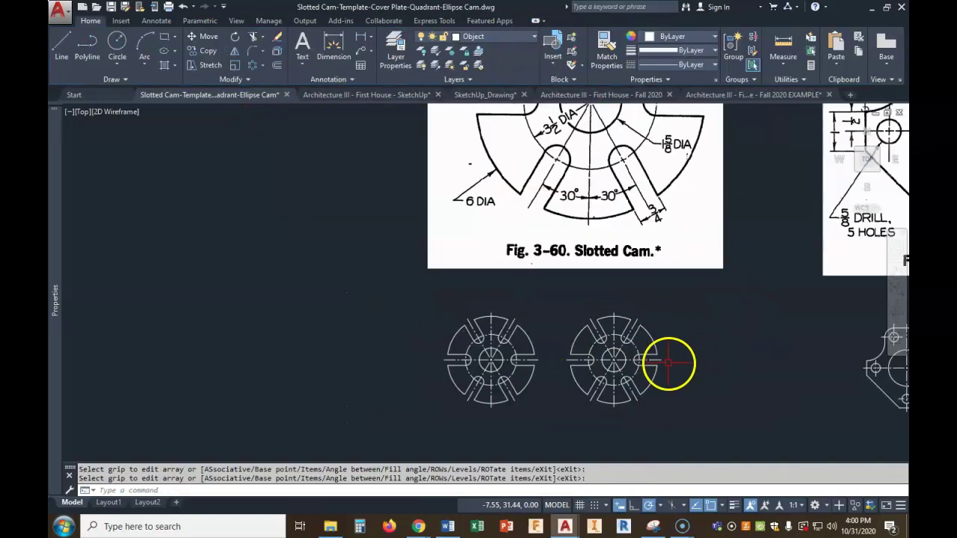
pyautogui.moveTo(758, 373)
pyautogui.mouseDown(button='middle')
pyautogui.moveTo(604, 376)
pyautogui.moveTo(604, 362)
pyautogui.mouseUp(button='middle')
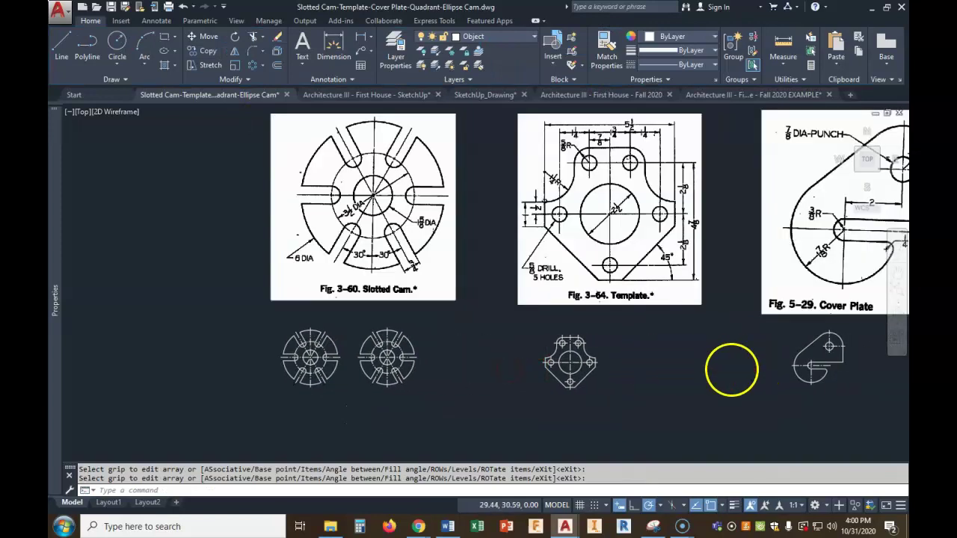
pyautogui.scroll(-2, 609, 378)
pyautogui.scroll(5, 545, 284)
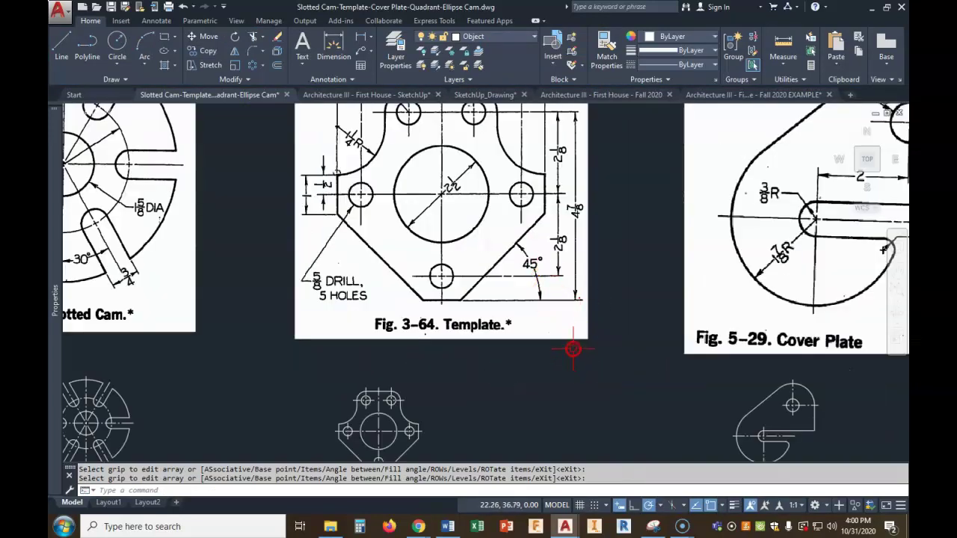
pyautogui.scroll(-2, 500, 339)
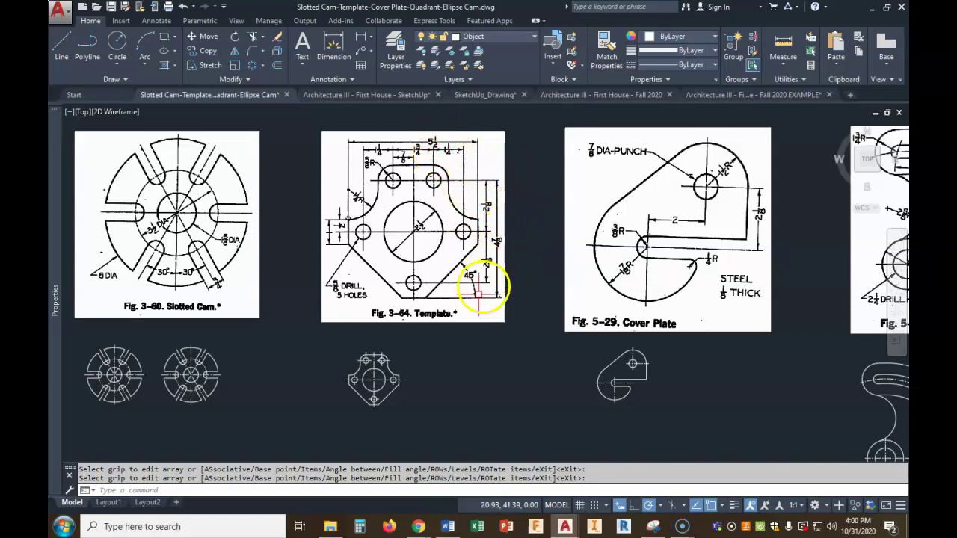
# Step: Draw a 5.5 by 5.5 square beside the Template drawing
pyautogui.click(59, 43)
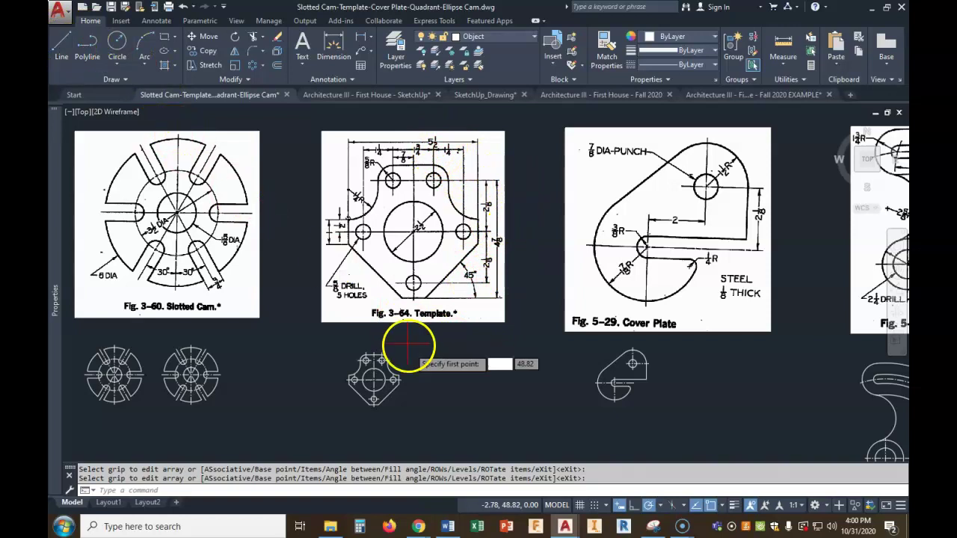
pyautogui.click(427, 405)
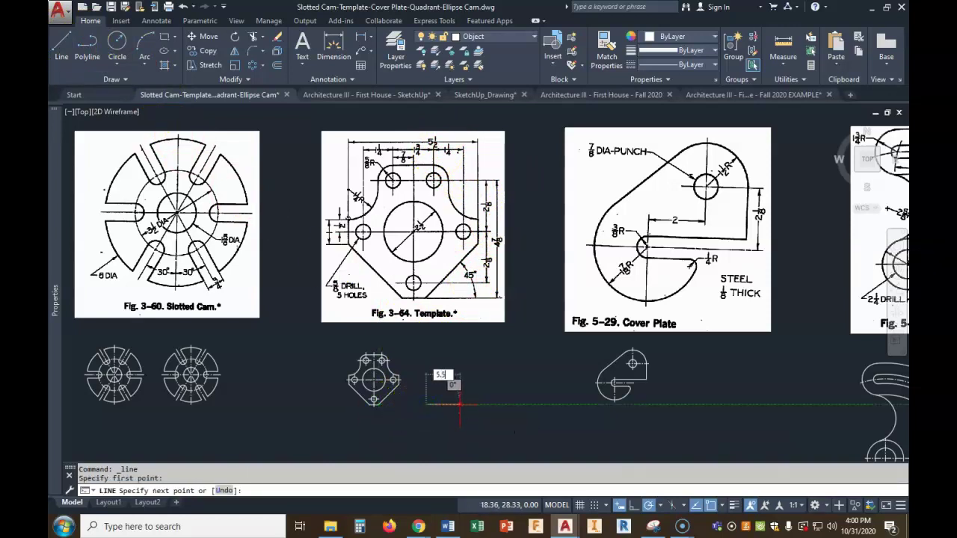
pyautogui.press('Return')
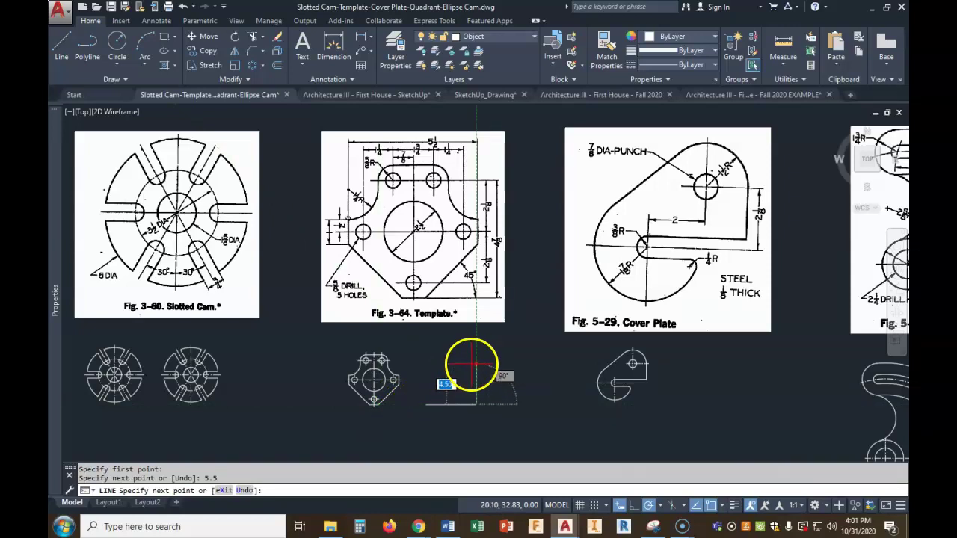
pyautogui.press('Return')
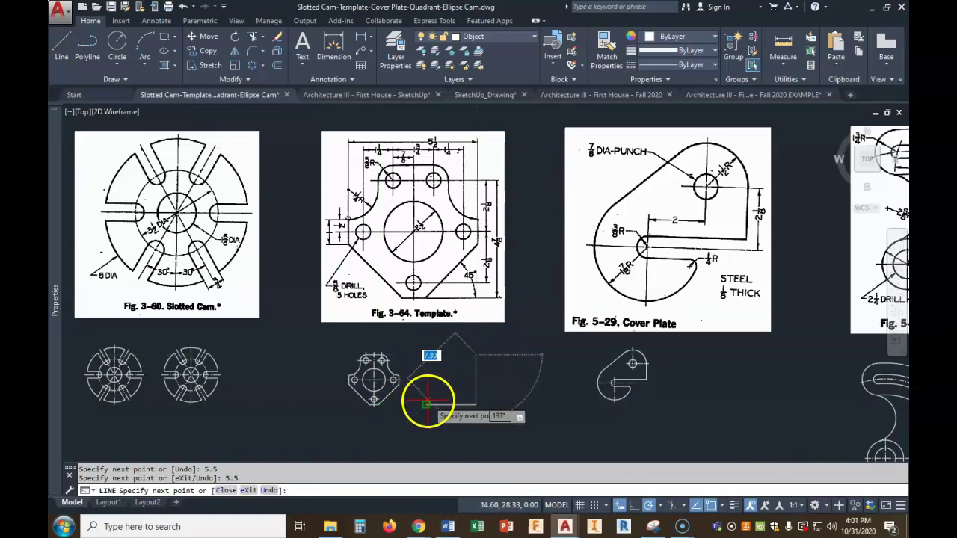
pyautogui.click(427, 355)
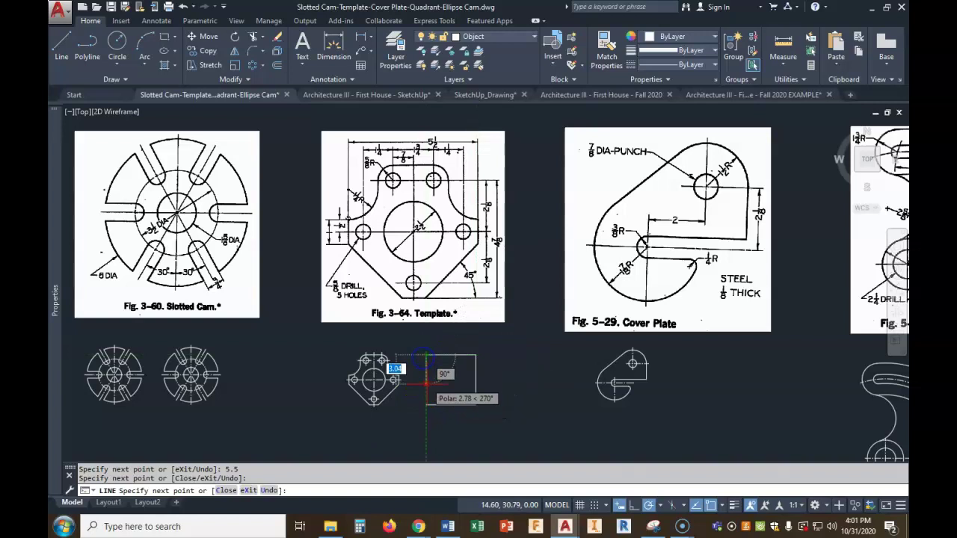
pyautogui.click(426, 403)
pyautogui.press('Return')
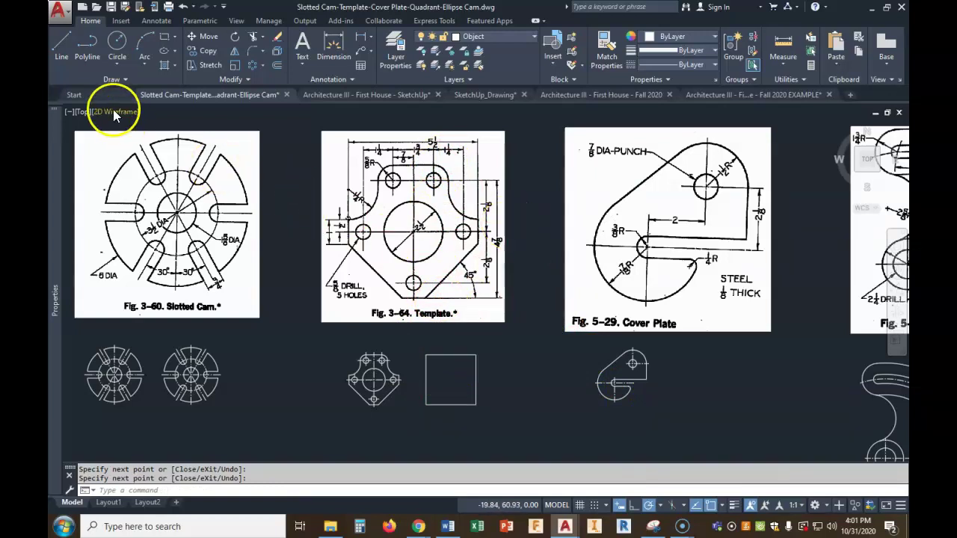
# Step: Draw vertical and horizontal lines crossing the square through its edge midpoints
pyautogui.click(61, 48)
pyautogui.click(451, 355)
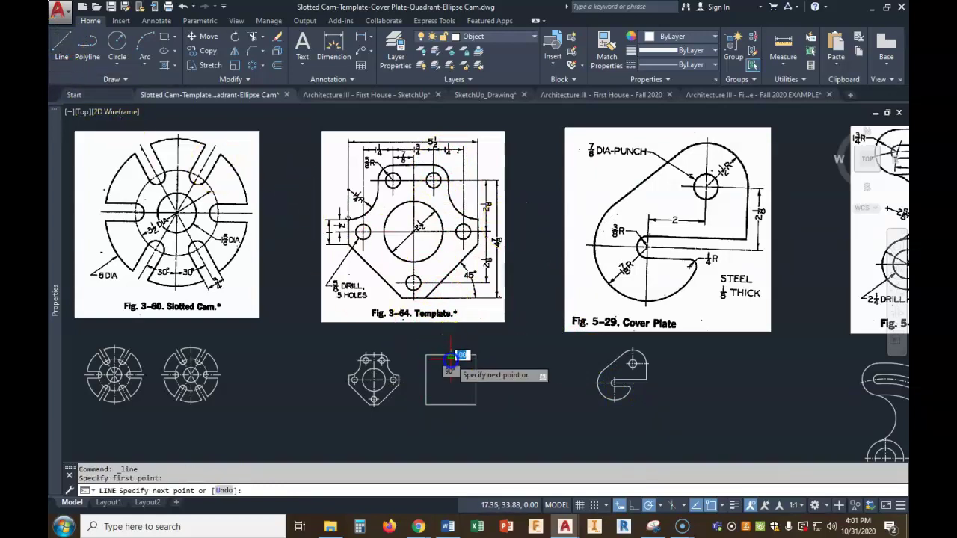
pyautogui.click(452, 405)
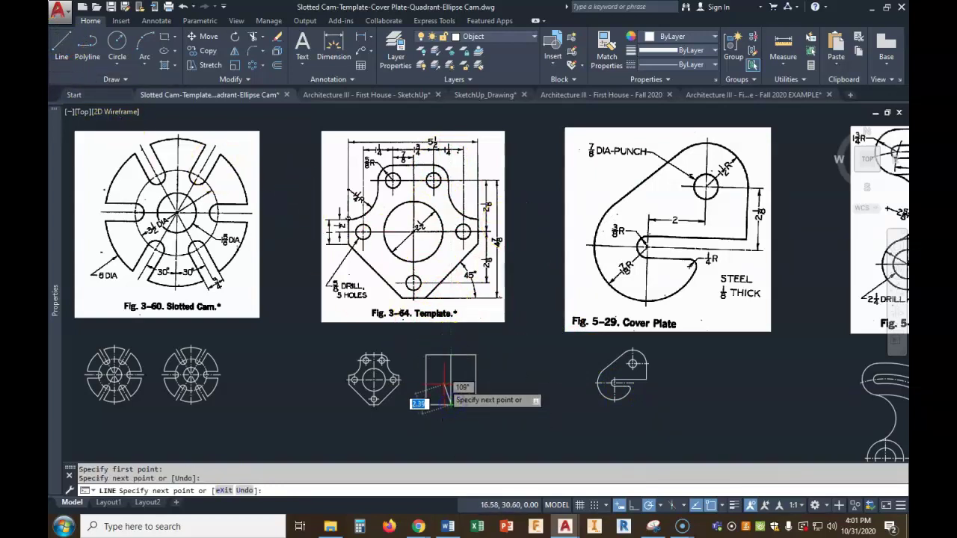
pyautogui.press('Return')
pyautogui.press('Return')
pyautogui.click(425, 380)
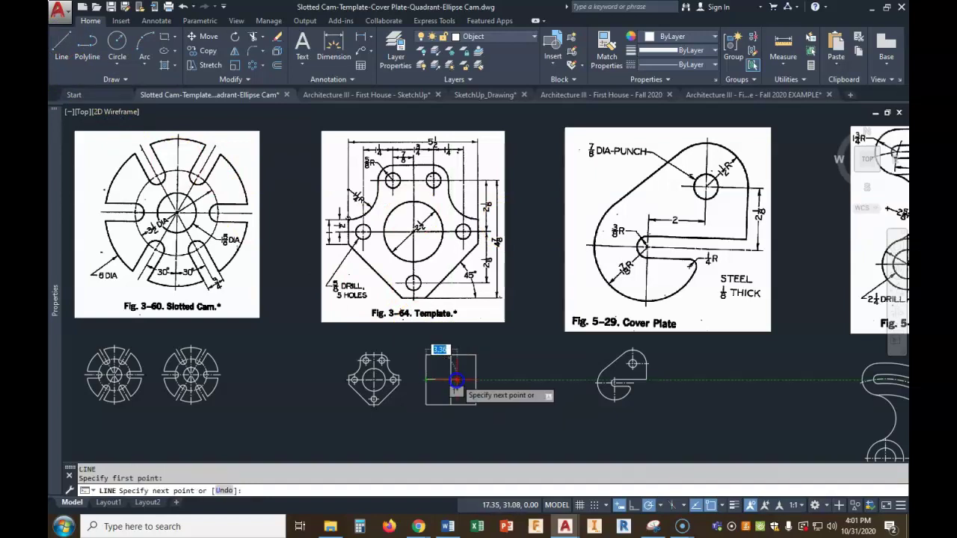
pyautogui.click(476, 380)
pyautogui.press('Return')
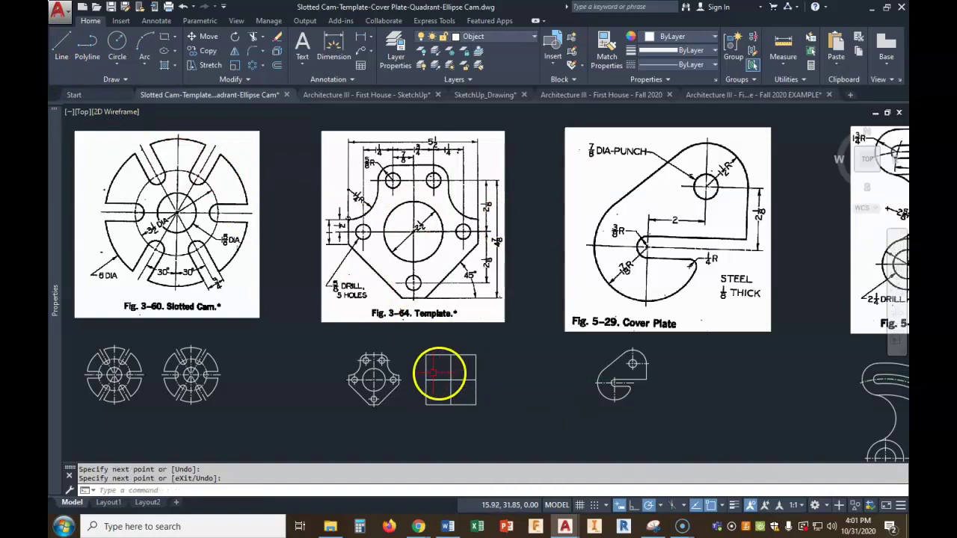
# Step: Move both cross lines onto the Center layer so they become centre lines
pyautogui.click(462, 354)
pyautogui.click(447, 390)
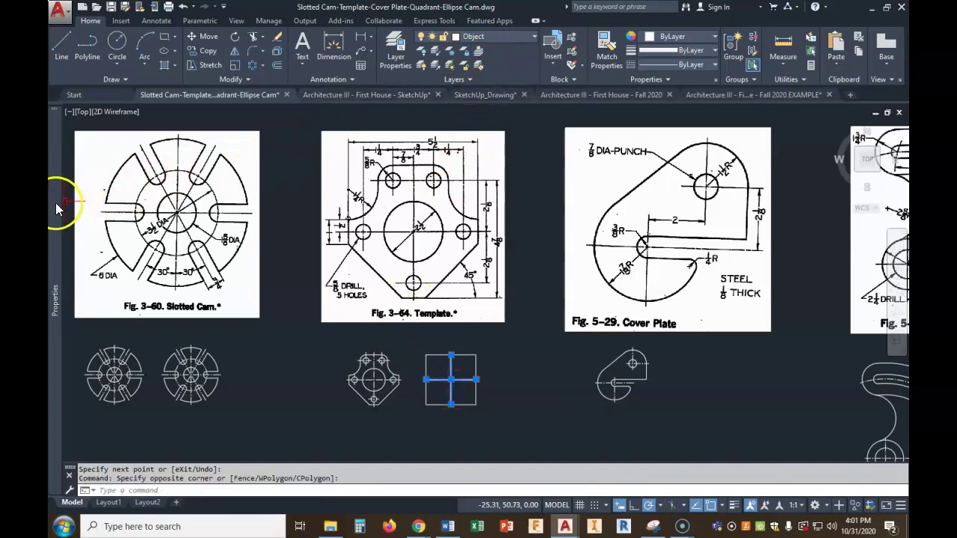
pyautogui.moveTo(55, 202)
pyautogui.click(187, 158)
pyautogui.click(191, 158)
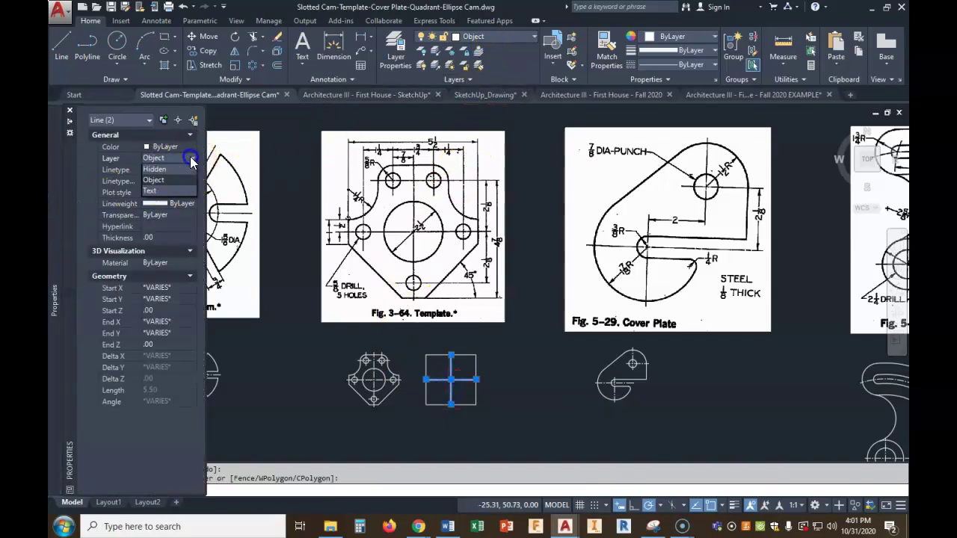
pyautogui.click(170, 191)
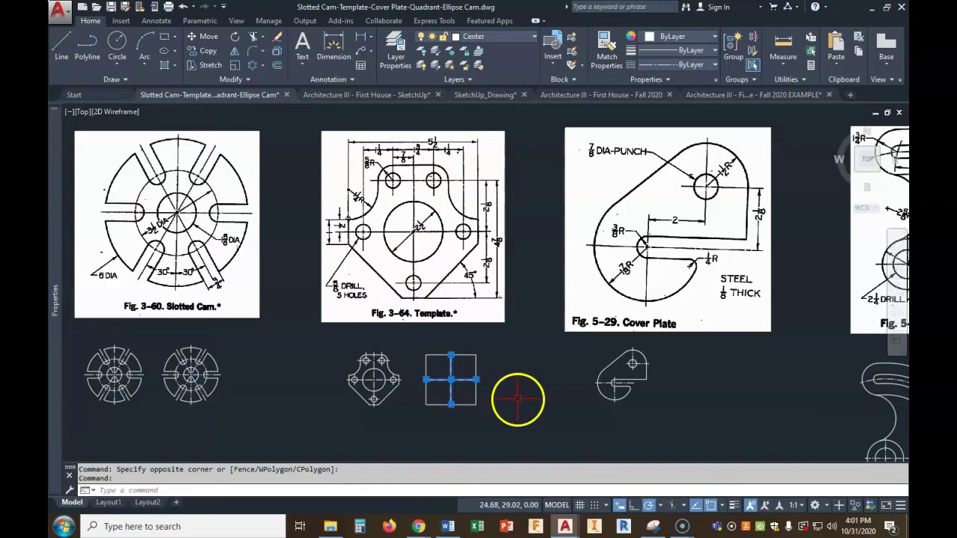
pyautogui.press('Escape')
pyautogui.press('Escape')
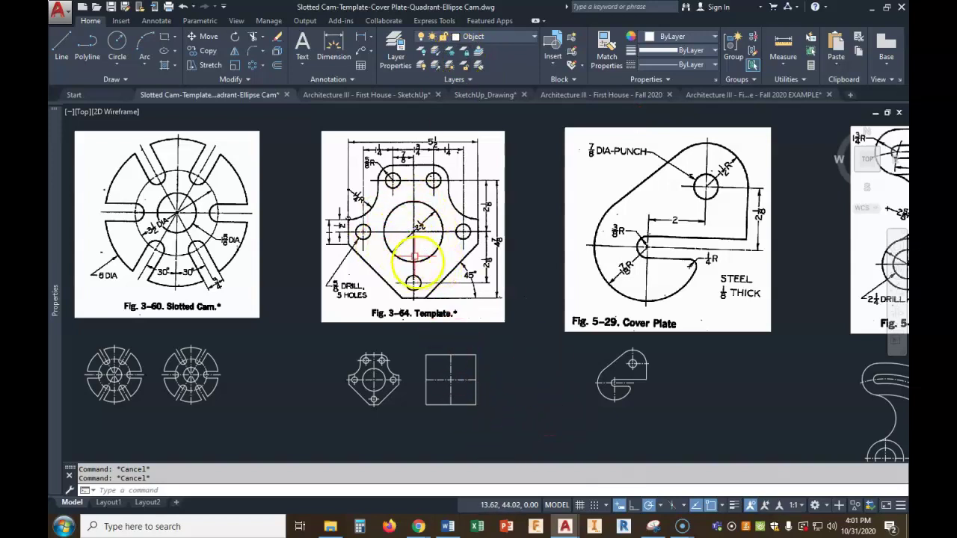
# Step: Draw a 2.5-diameter circle centred where the square's centre lines cross
pyautogui.click(117, 44)
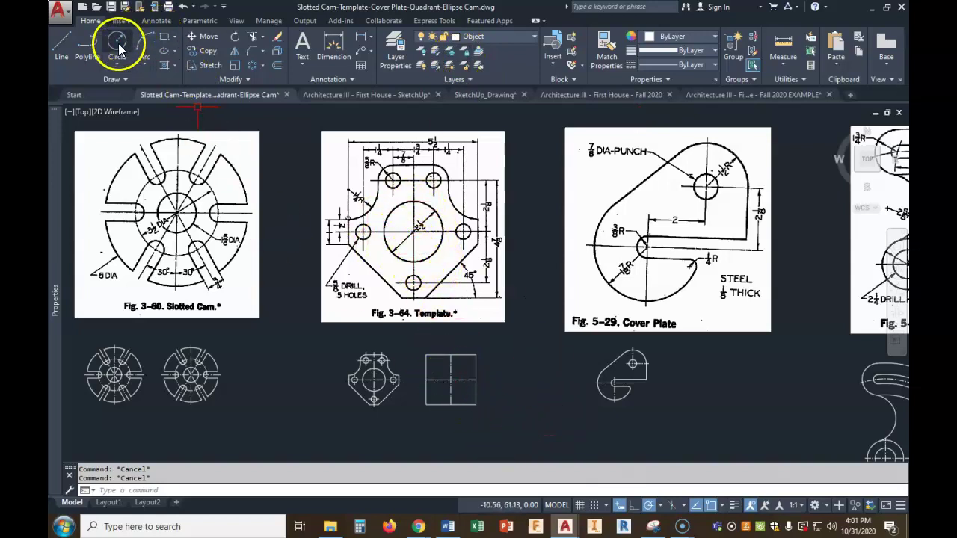
pyautogui.click(450, 380)
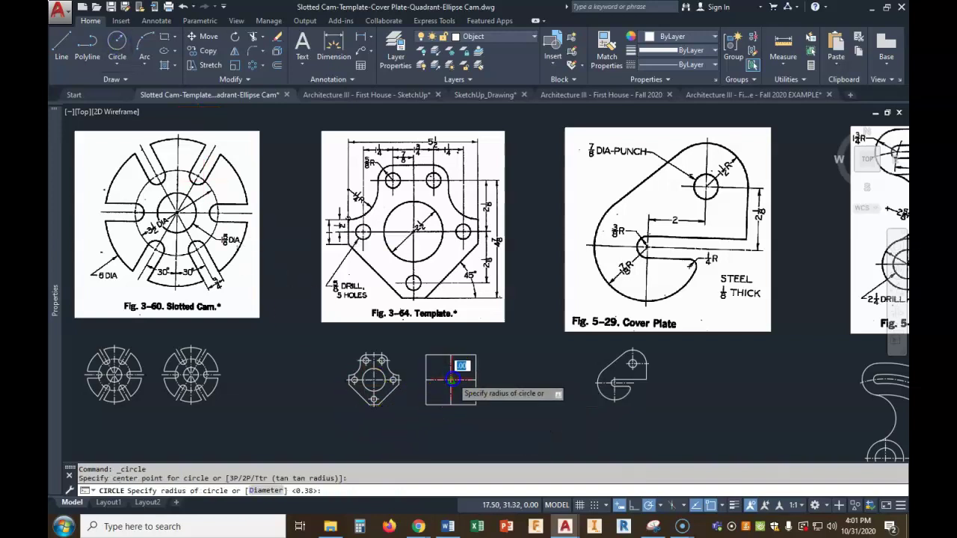
pyautogui.click(266, 491)
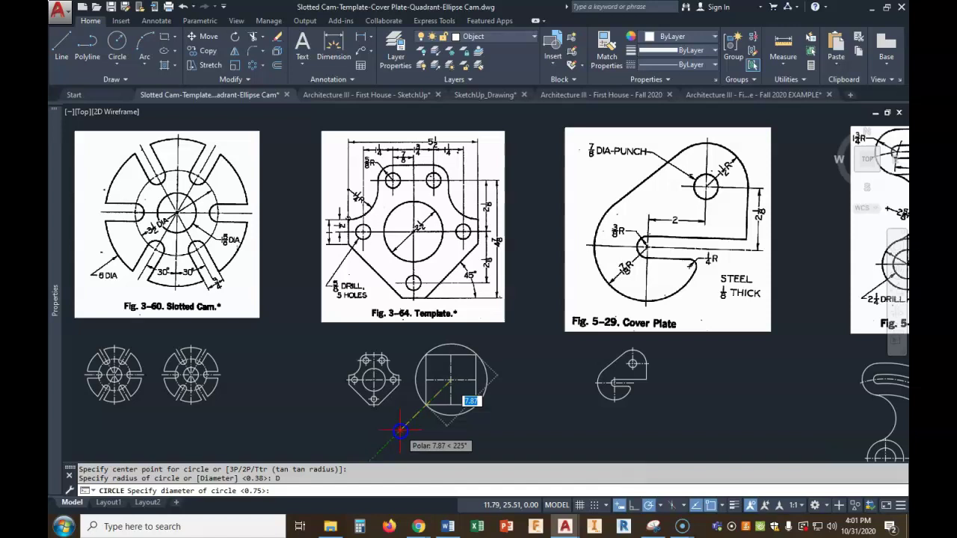
pyautogui.write('2.5')
pyautogui.press('Return')
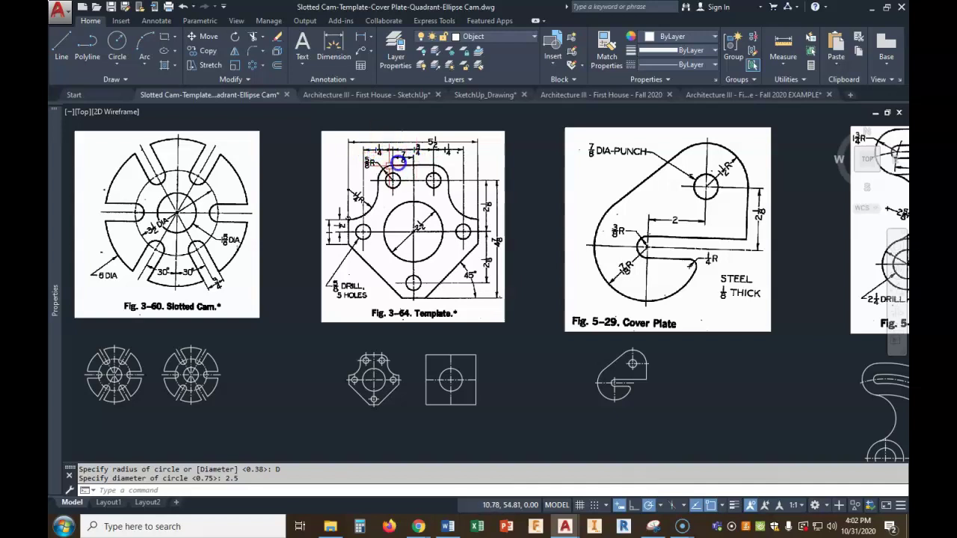
# Step: Offset the vertical centre line 2-1/8 to the left, near the square's left edge
pyautogui.scroll(4, 454, 382)
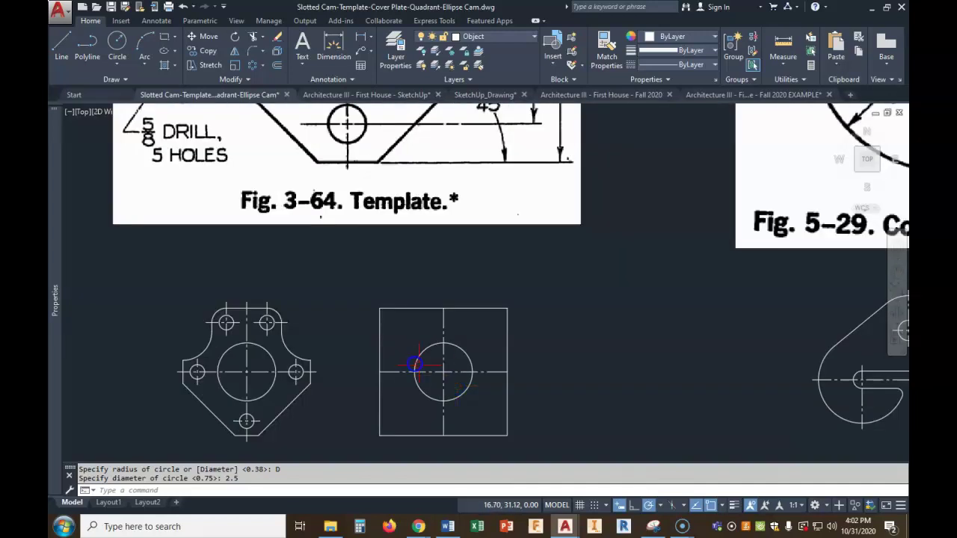
pyautogui.click(275, 67)
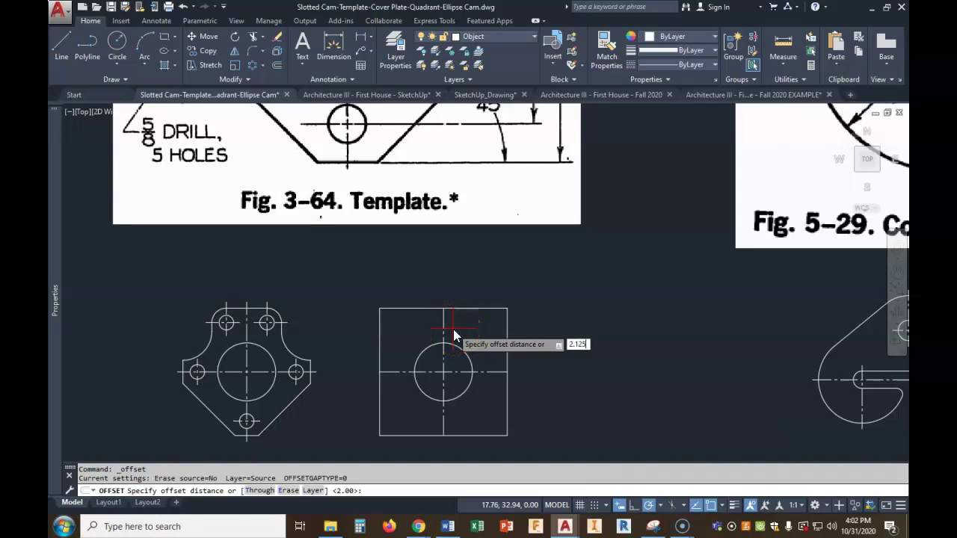
pyautogui.press('BackSpace')
pyautogui.press('BackSpace')
pyautogui.press('BackSpace')
pyautogui.press('BackSpace')
pyautogui.write('-1/8')
pyautogui.press('Return')
pyautogui.click(443, 324)
pyautogui.click(418, 329)
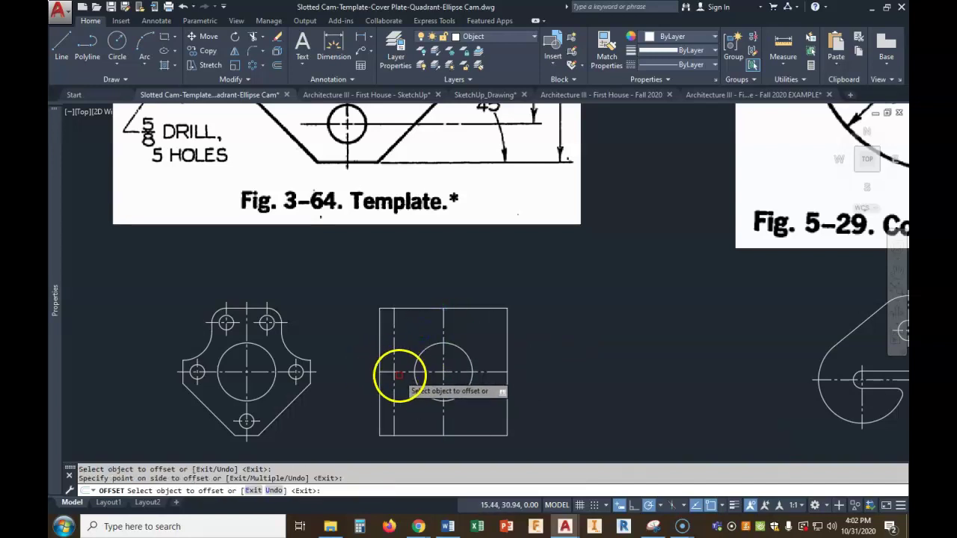
pyautogui.scroll(-1, 255, 277)
pyautogui.scroll(-1, 284, 311)
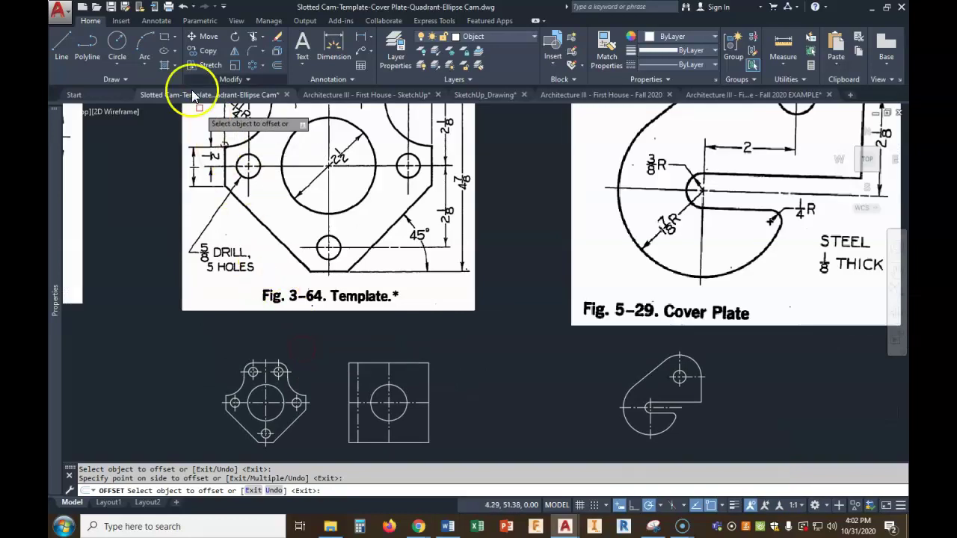
# Step: Draw a 5/8-diameter hole where the offset line meets the horizontal centre line
pyautogui.click(117, 66)
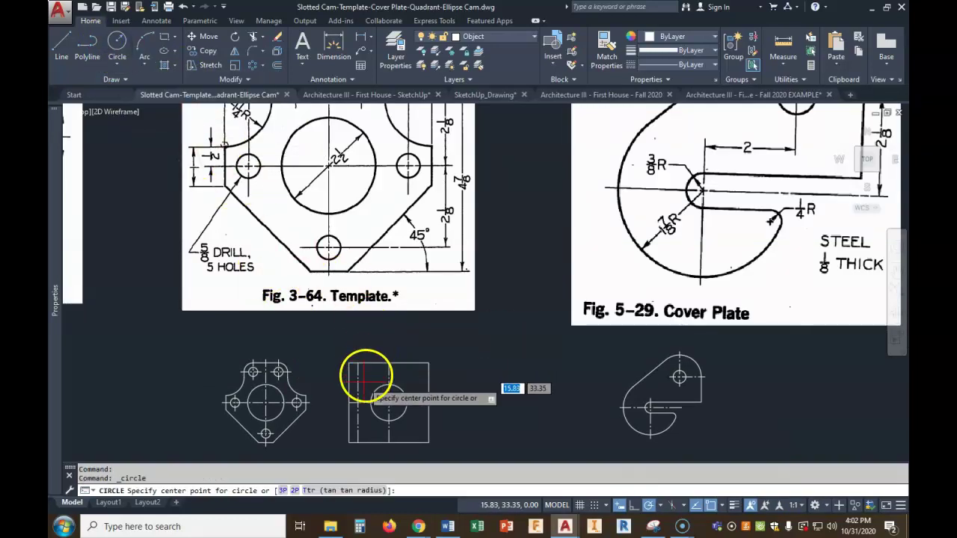
pyautogui.click(357, 403)
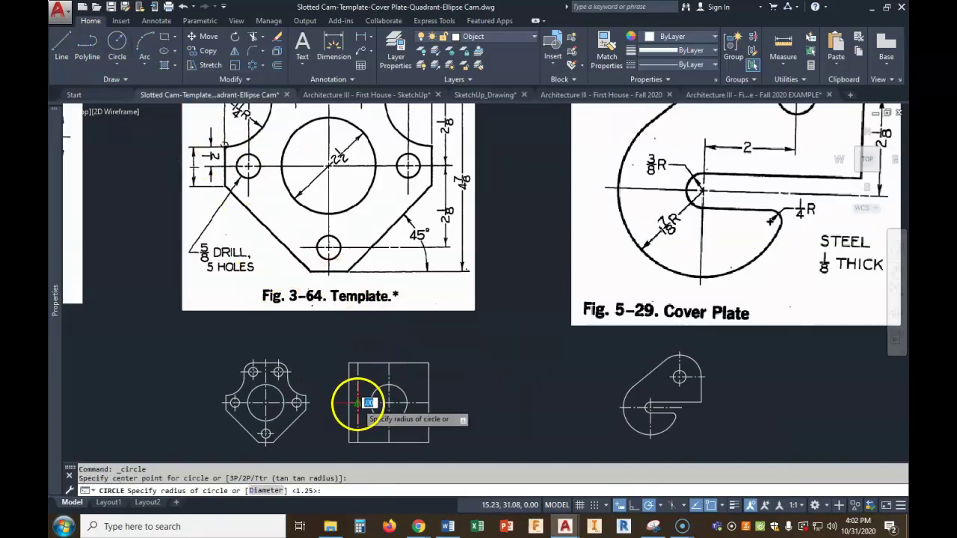
pyautogui.click(273, 490)
pyautogui.scroll(-2, 332, 310)
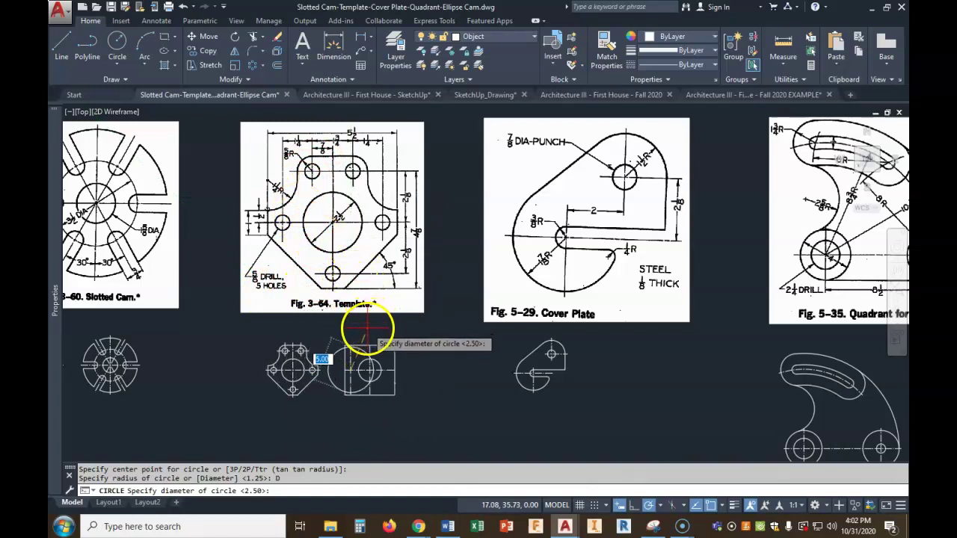
pyautogui.write('/8')
pyautogui.press('Return')
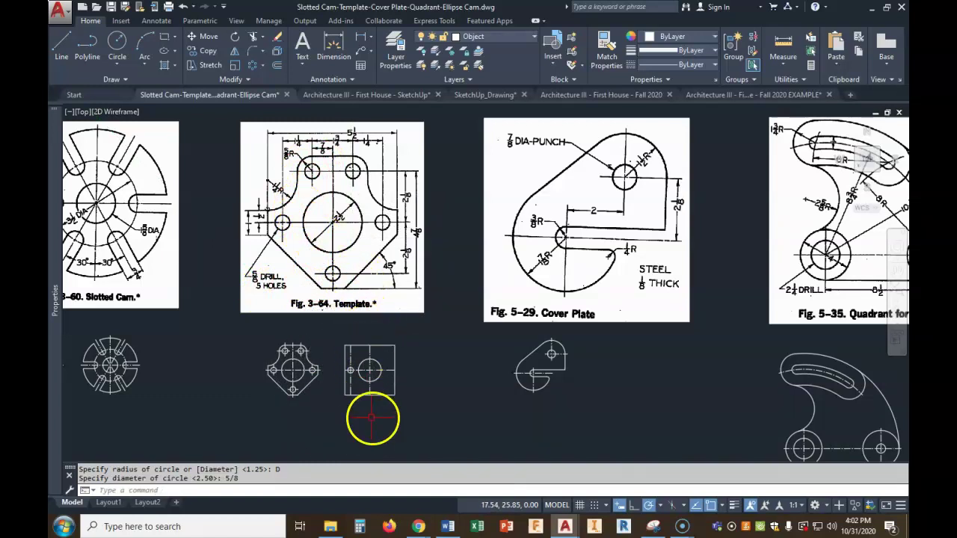
pyautogui.scroll(2, 359, 390)
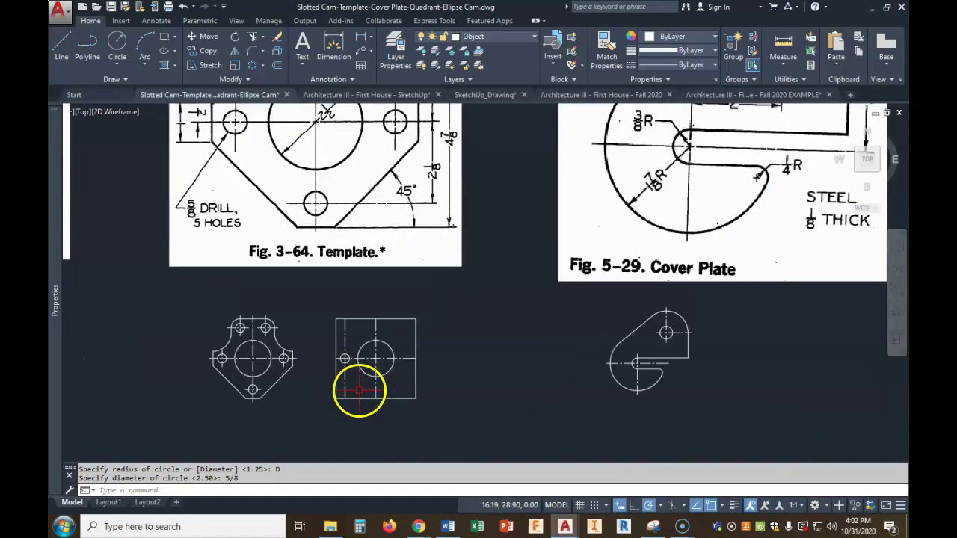
# Step: Shorten the small hole's centre line to extend .25 past the hole at top and bottom
pyautogui.click(345, 338)
pyautogui.click(344, 319)
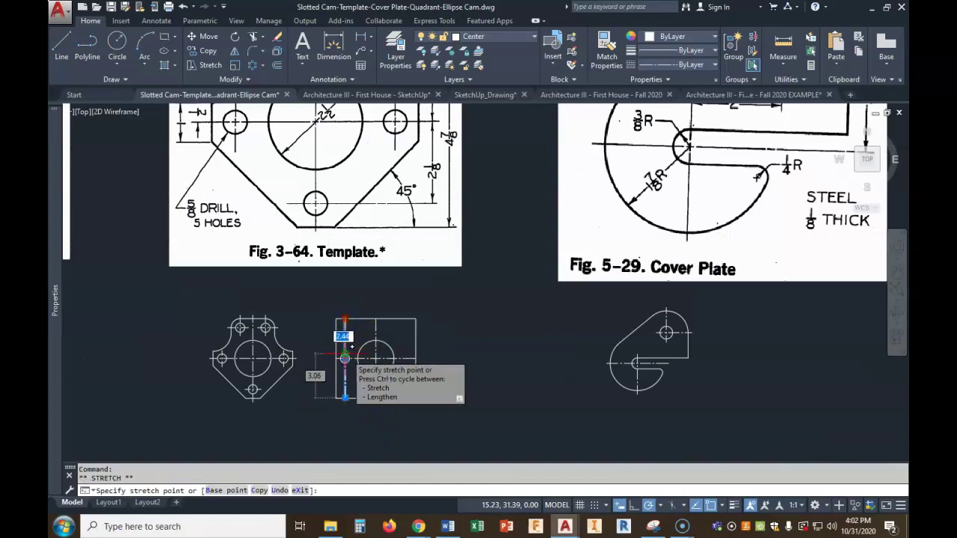
pyautogui.scroll(3, 347, 350)
pyautogui.click(343, 359)
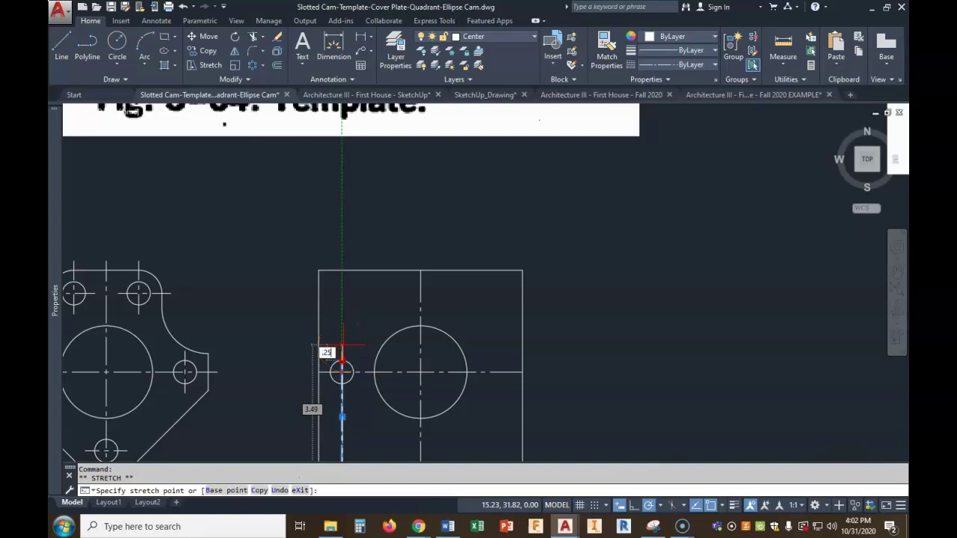
pyautogui.press('Return')
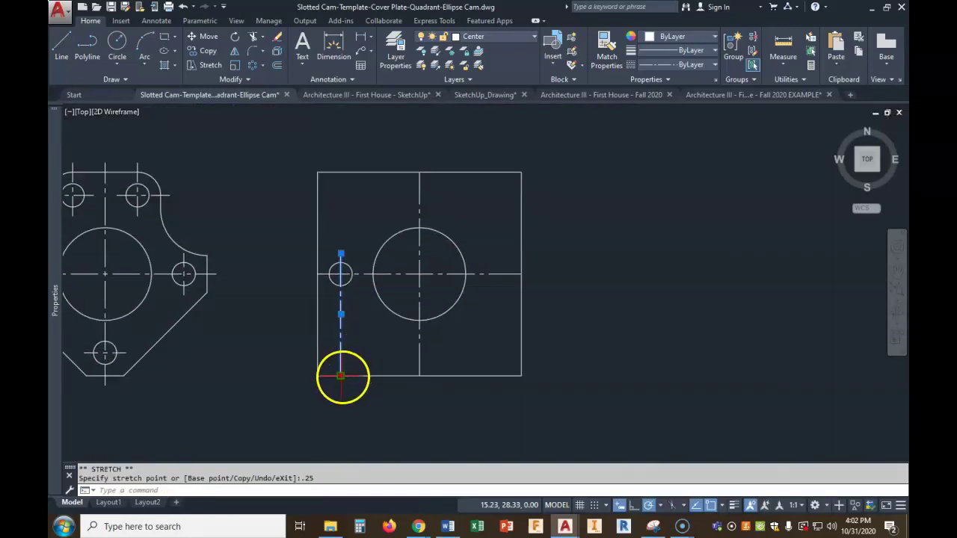
pyautogui.click(341, 376)
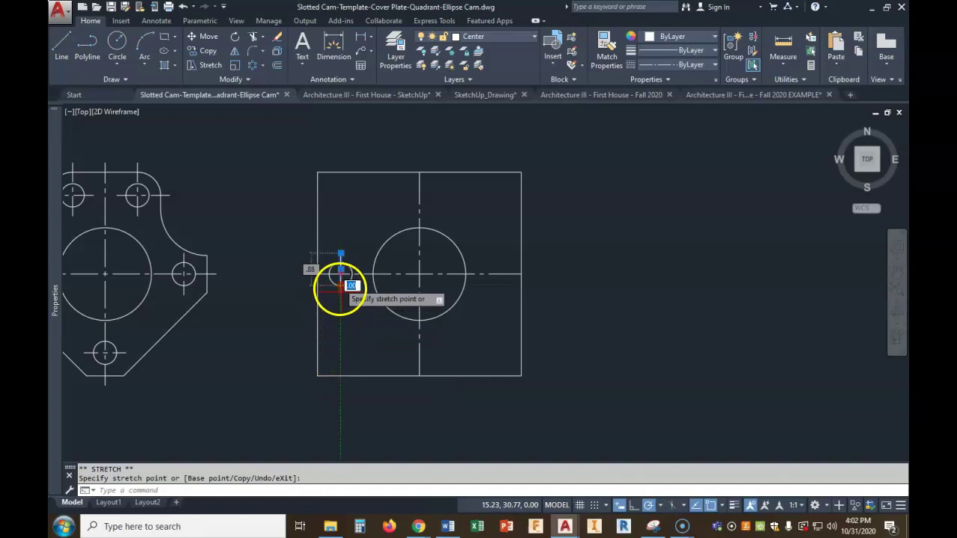
pyautogui.press('Return')
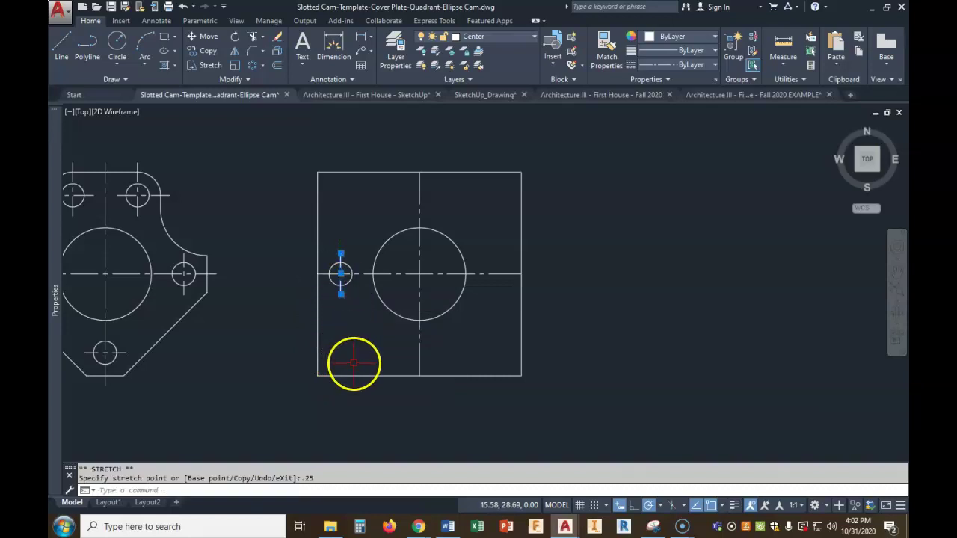
pyautogui.press('Escape')
# Step: Select the square's left edge
pyautogui.scroll(-5, 352, 351)
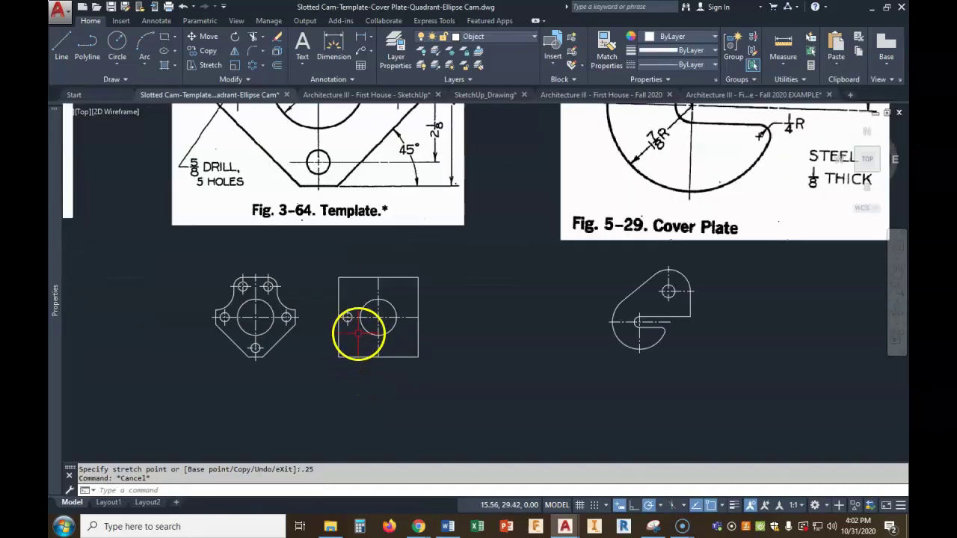
pyautogui.scroll(-2, 385, 378)
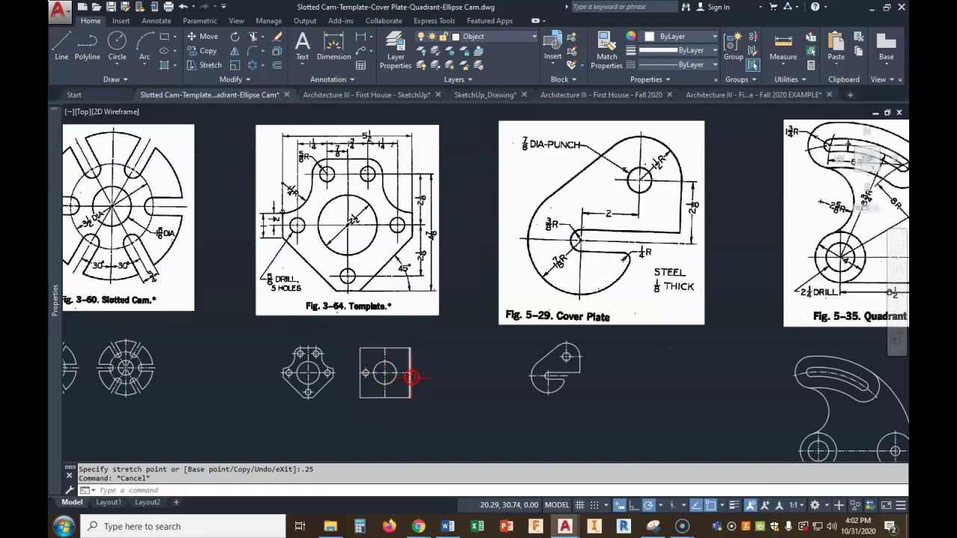
pyautogui.scroll(5, 411, 378)
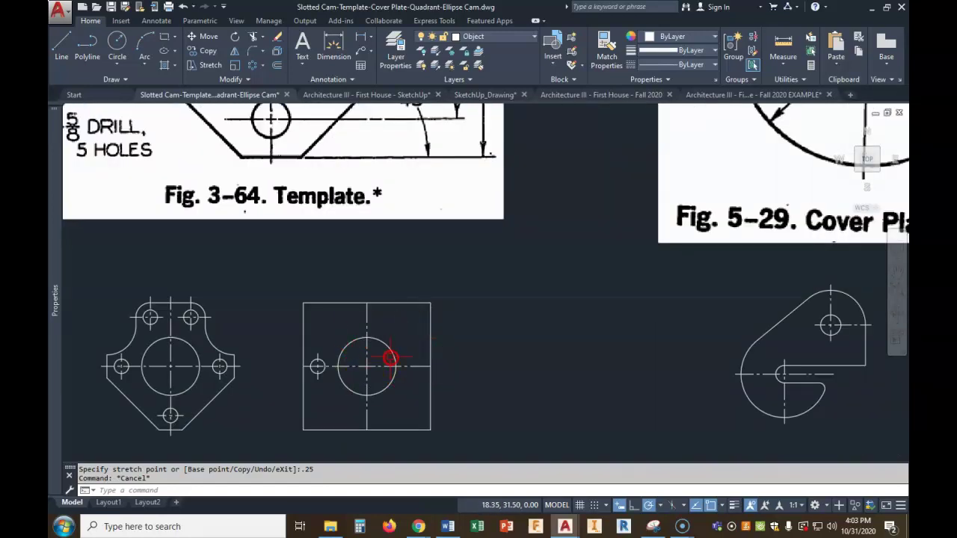
pyautogui.scroll(-3, 390, 358)
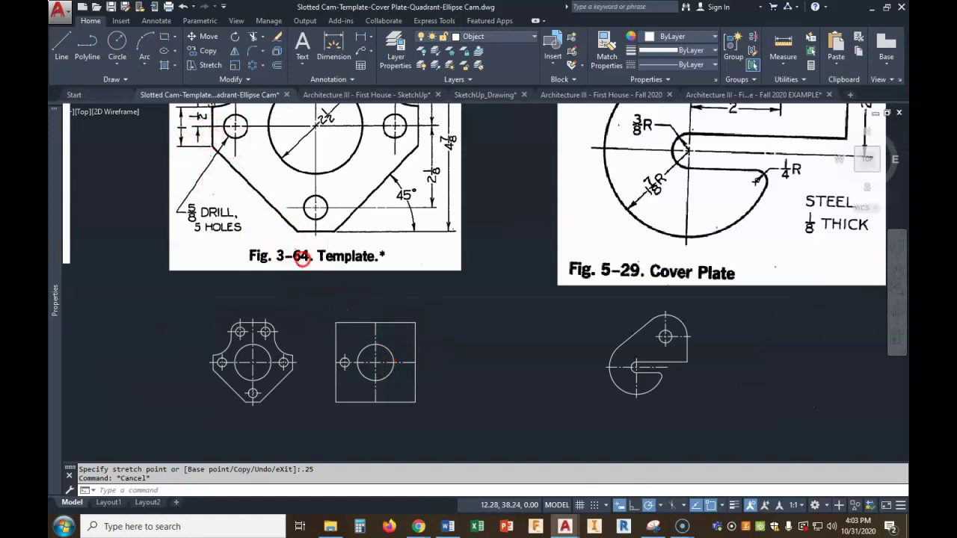
pyautogui.scroll(-2, 302, 257)
pyautogui.scroll(2, 333, 320)
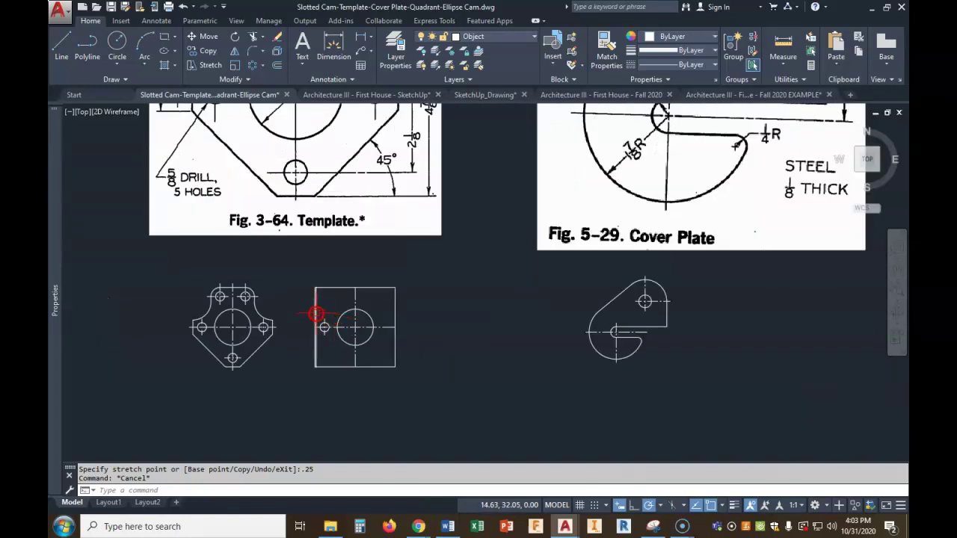
pyautogui.click(316, 314)
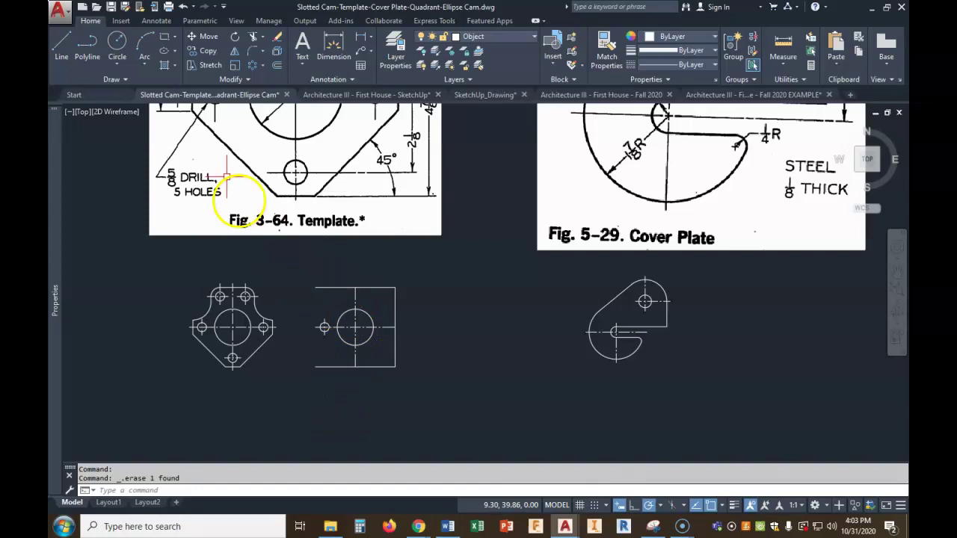
# Step: Undo the erase to restore the square's left edge
pyautogui.click(185, 9)
pyautogui.scroll(3, 316, 314)
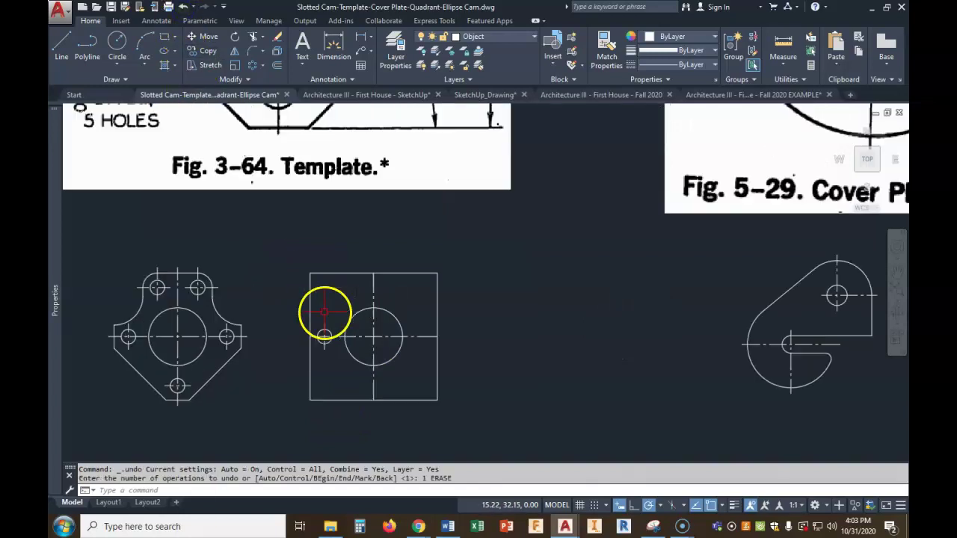
pyautogui.scroll(-3, 311, 311)
pyautogui.scroll(-2, 310, 311)
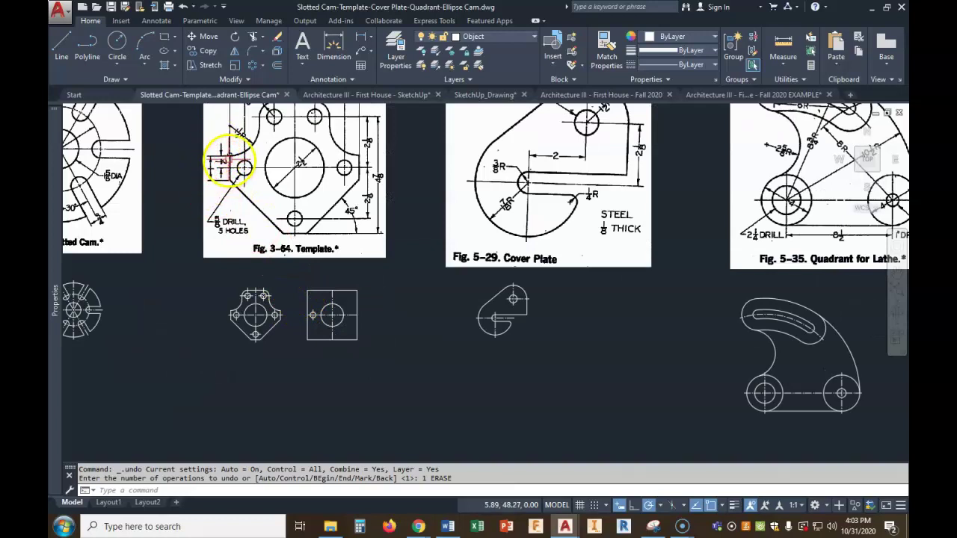
pyautogui.scroll(4, 314, 310)
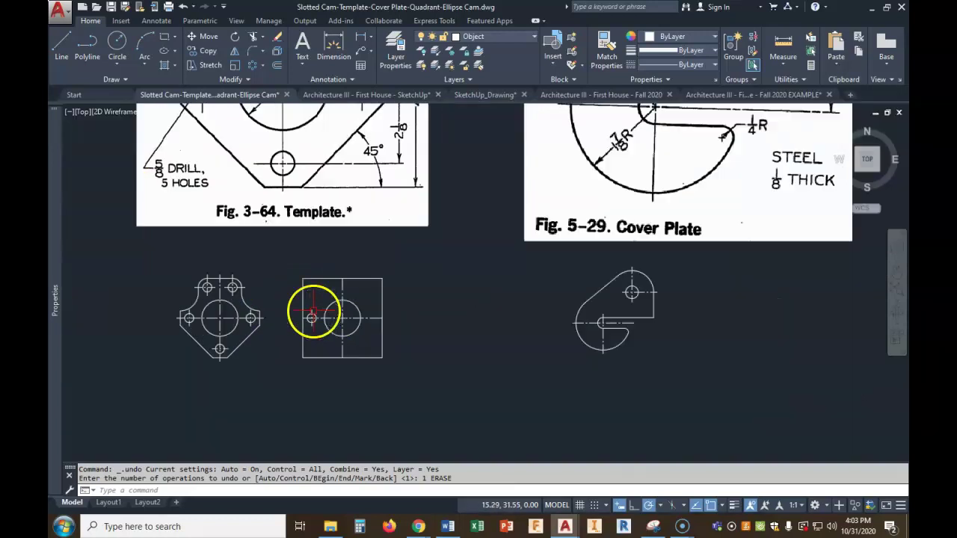
# Step: Stretch the left edge's top end .5 toward the small hole
pyautogui.click(296, 294)
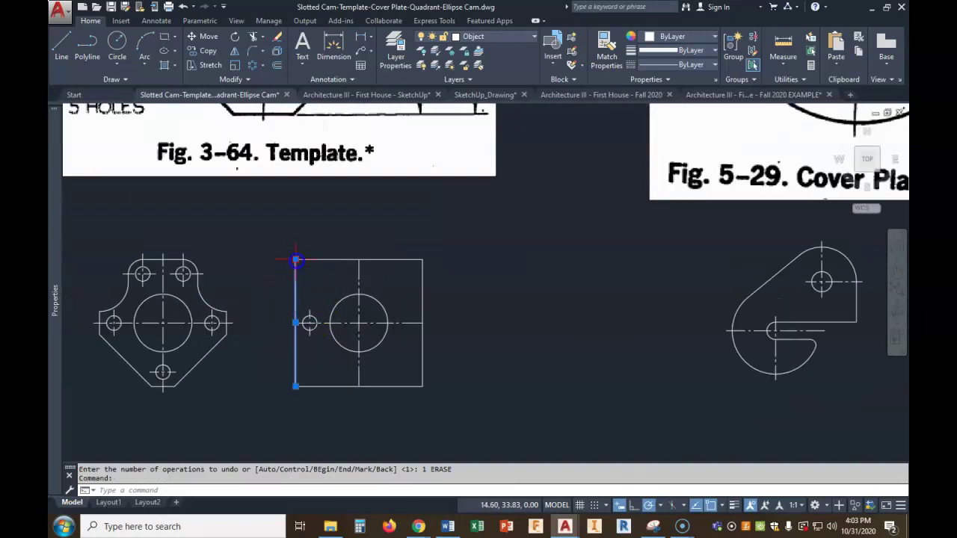
pyautogui.click(295, 260)
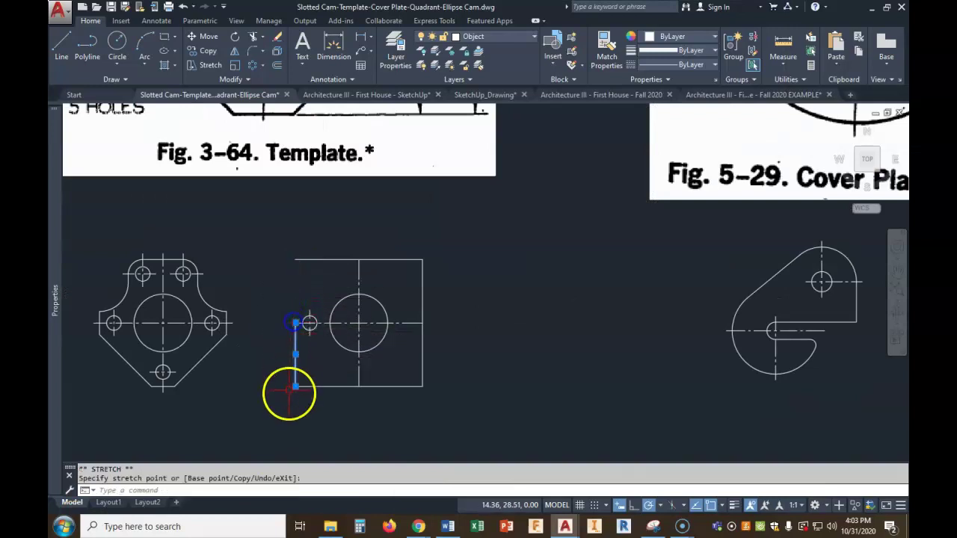
pyautogui.click(295, 323)
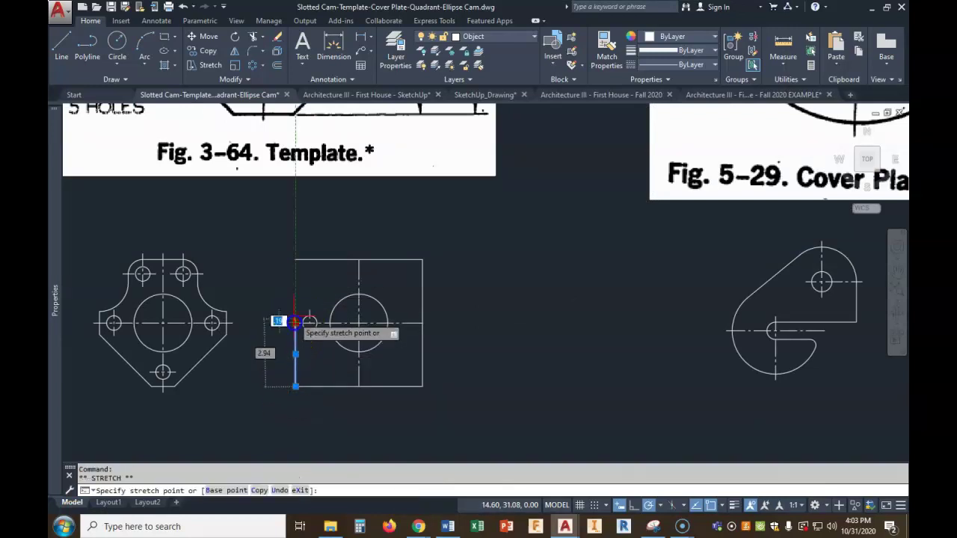
pyautogui.write('.5')
pyautogui.press('Return')
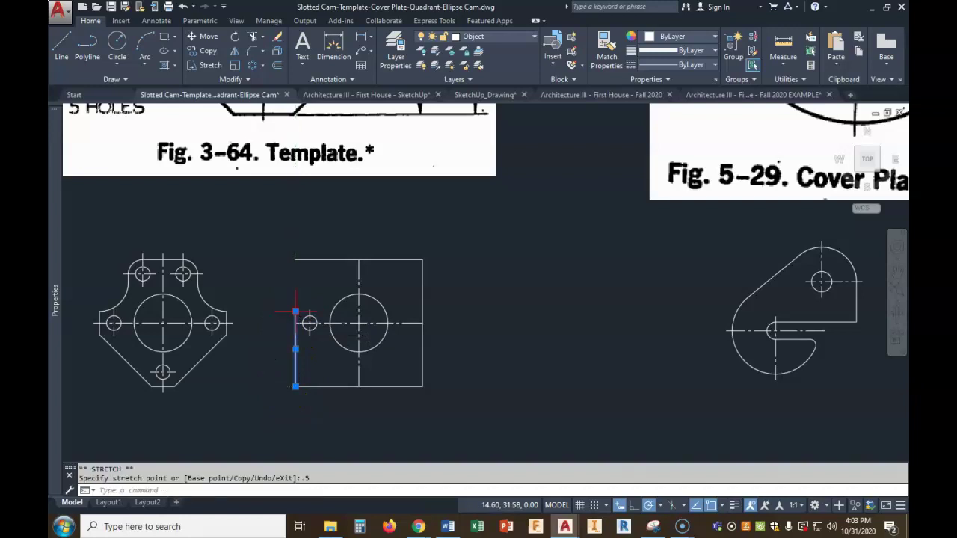
# Step: Stretch the left edge's bottom end .5 up toward the hole and deselect it
pyautogui.click(295, 386)
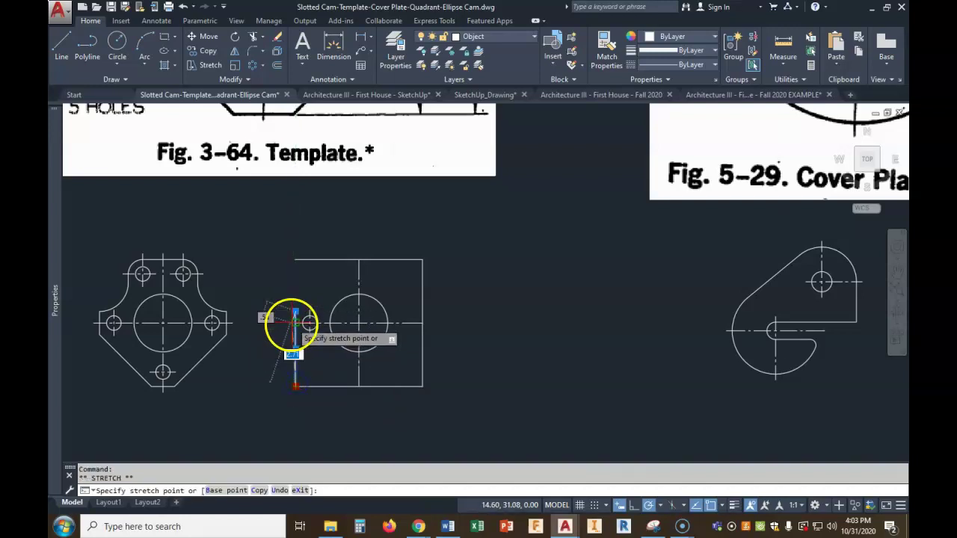
pyautogui.click(295, 322)
pyautogui.moveTo(296, 327)
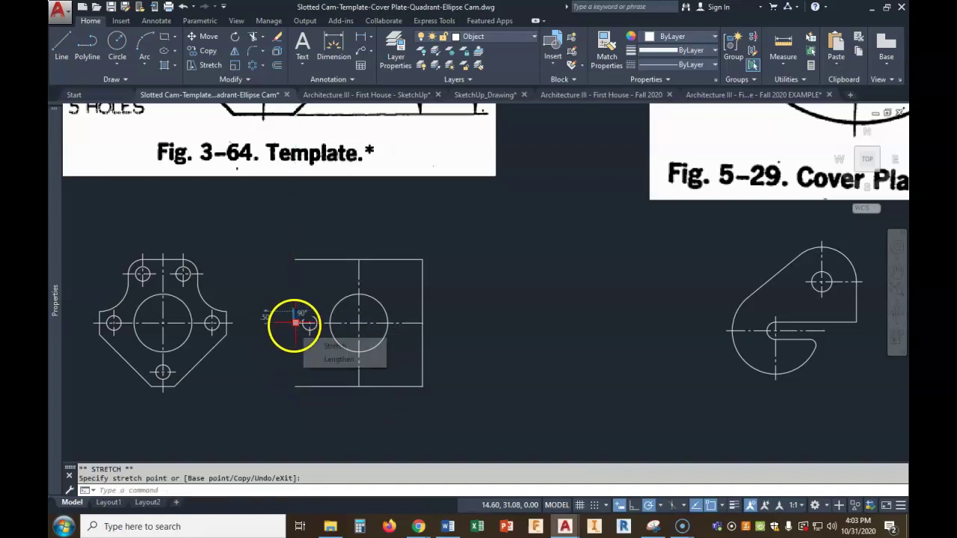
pyautogui.scroll(4, 295, 325)
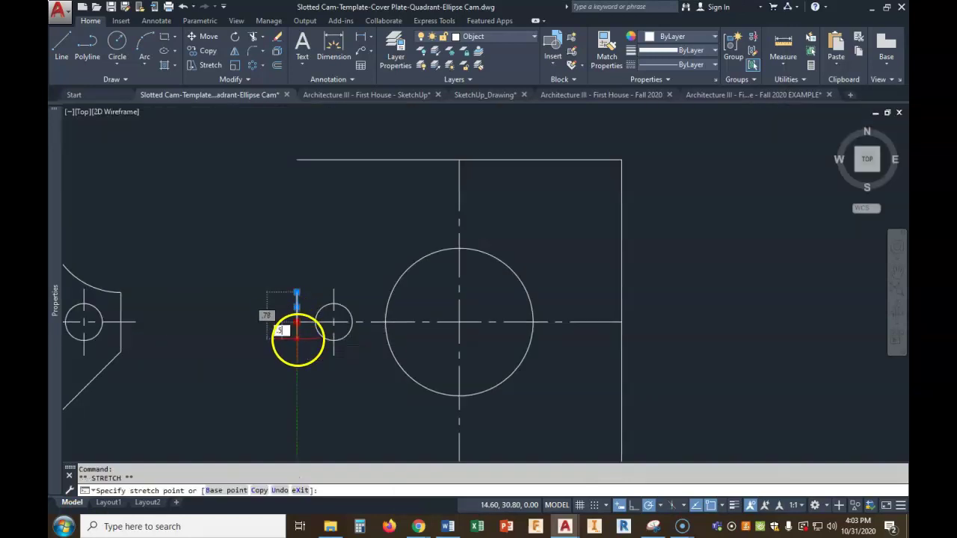
pyautogui.write('.5')
pyautogui.press('Return')
pyautogui.press('Escape')
pyautogui.press('Escape')
pyautogui.scroll(-5, 305, 375)
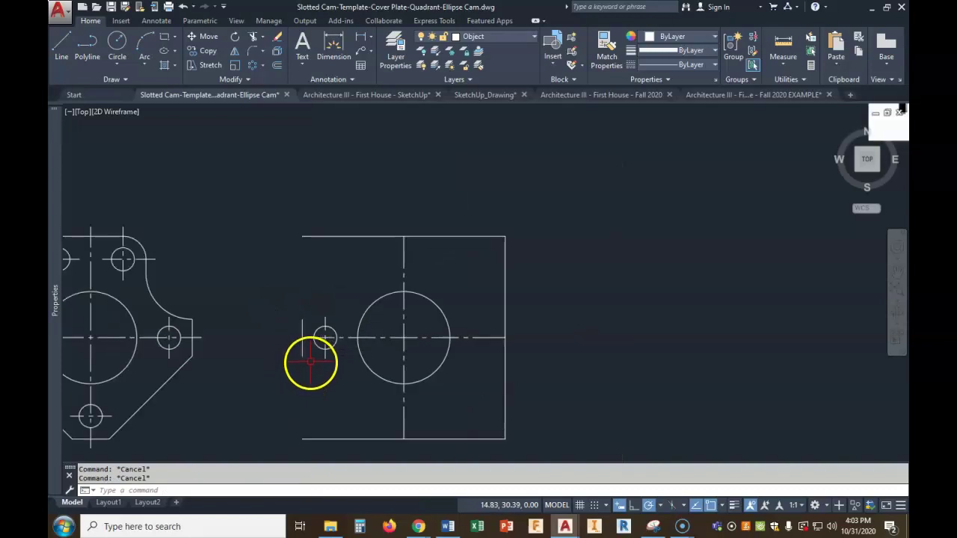
pyautogui.scroll(-4, 341, 378)
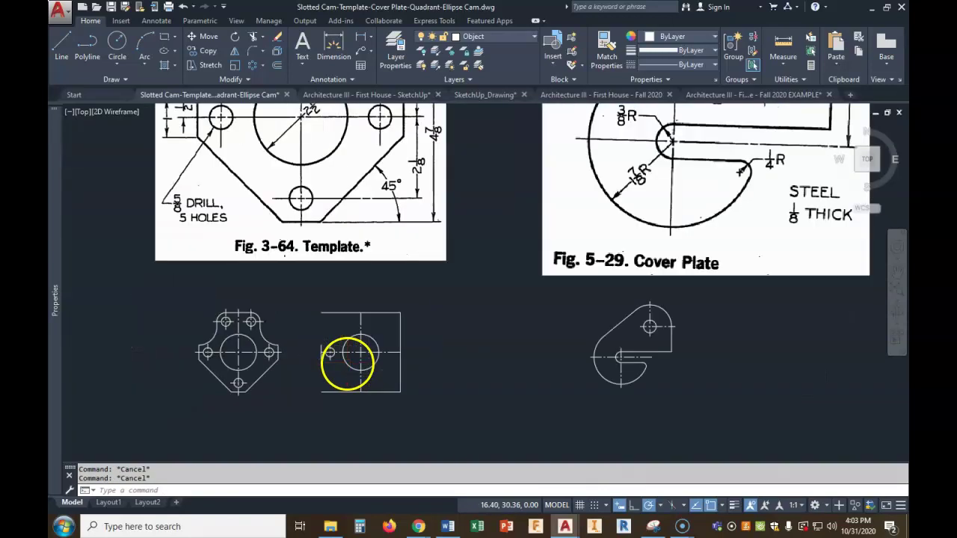
pyautogui.scroll(2, 273, 239)
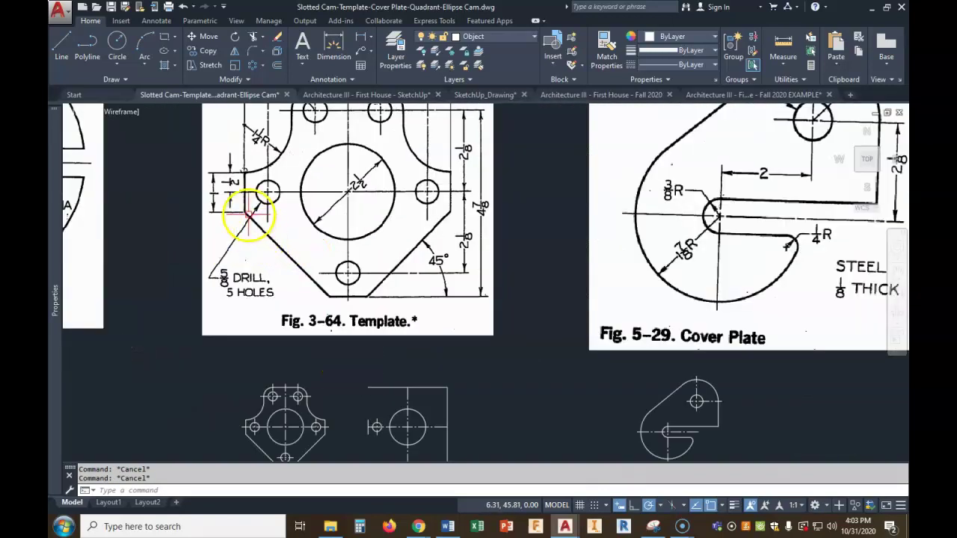
pyautogui.scroll(-3, 385, 392)
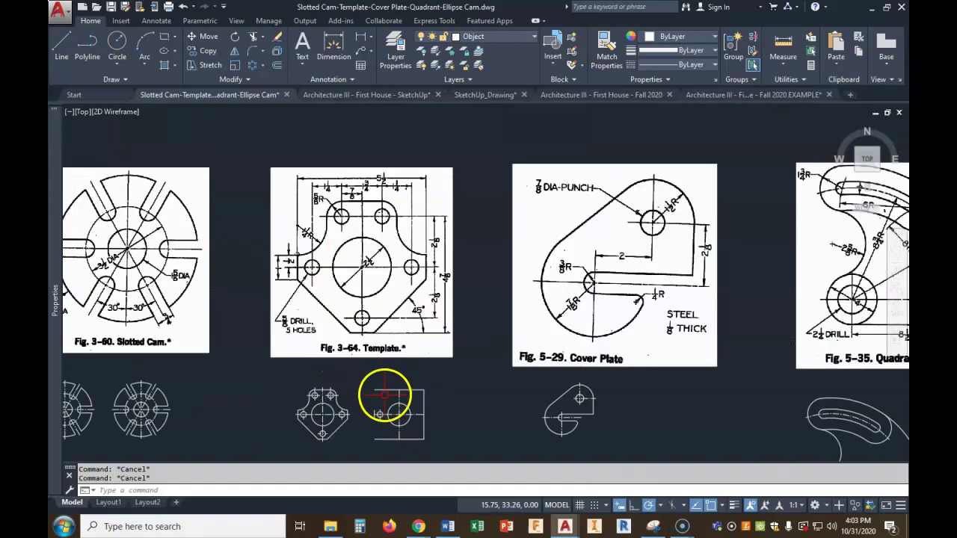
pyautogui.moveTo(391, 408); pyautogui.dragTo(375, 336, button='middle')
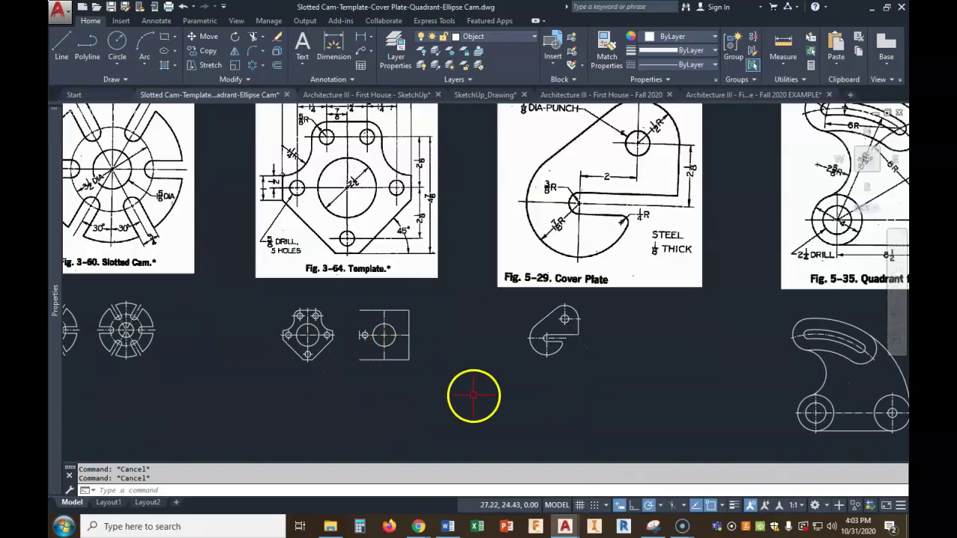
# Step: Draw a 45° line from the short left edge's lower end down to the bottom edge
pyautogui.scroll(2, 372, 362)
pyautogui.scroll(2, 373, 362)
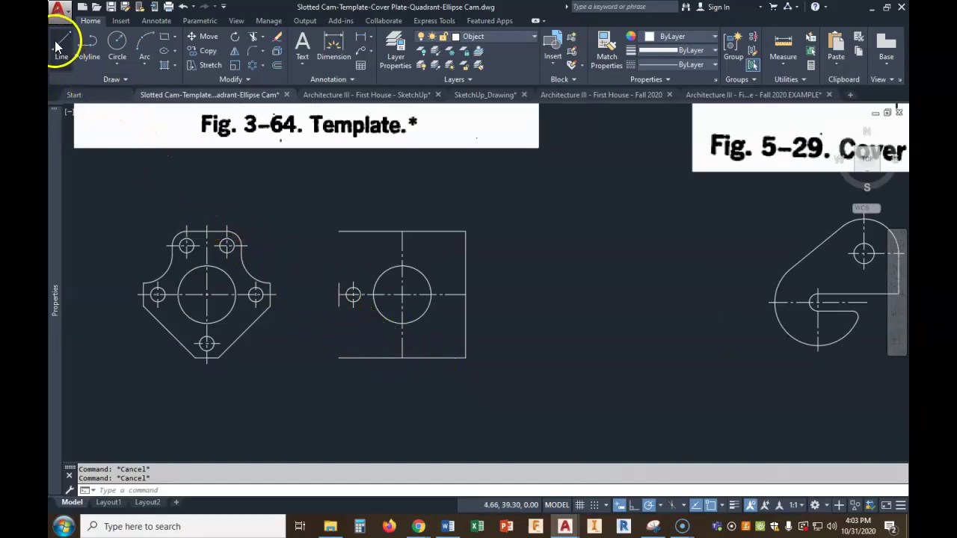
pyautogui.click(338, 306)
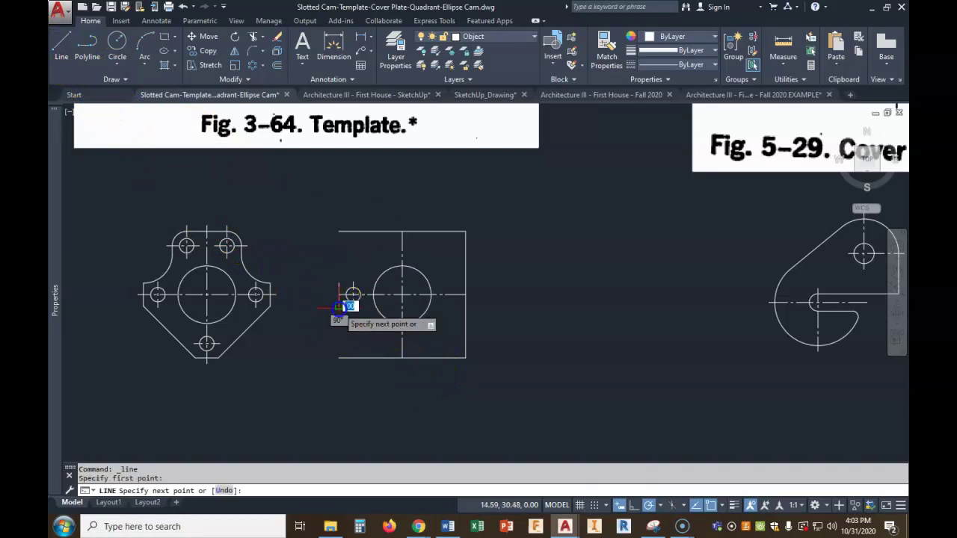
pyautogui.click(342, 320)
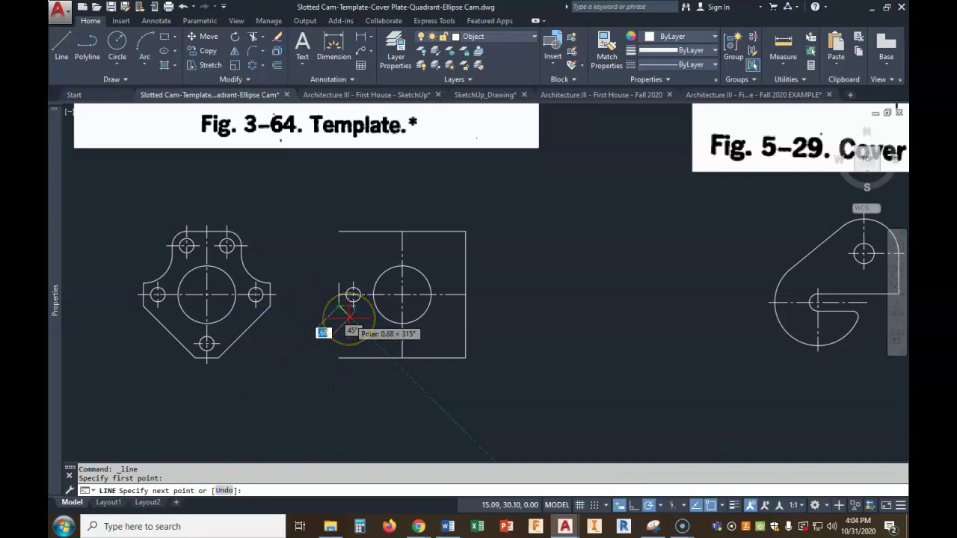
pyautogui.click(390, 358)
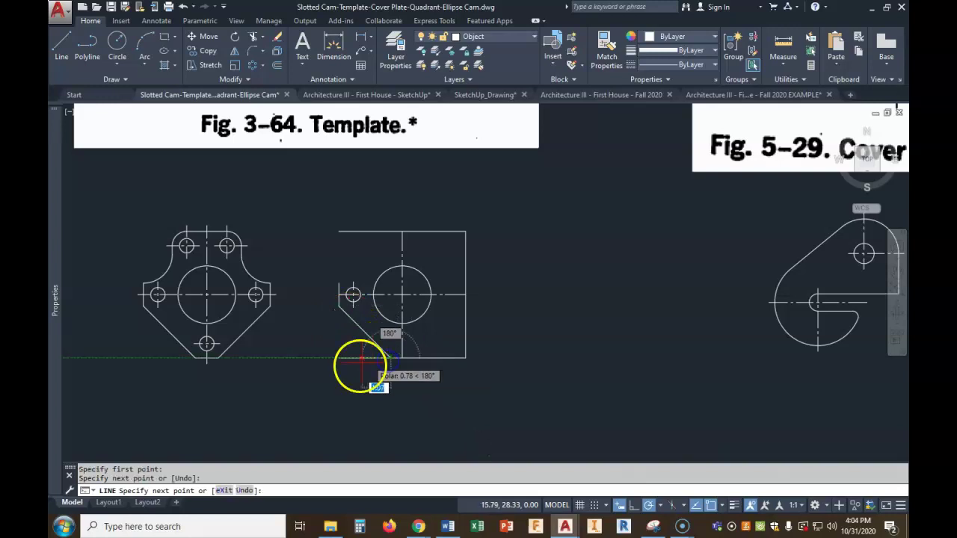
pyautogui.rightClick(367, 367)
pyautogui.scroll(2, 369, 366)
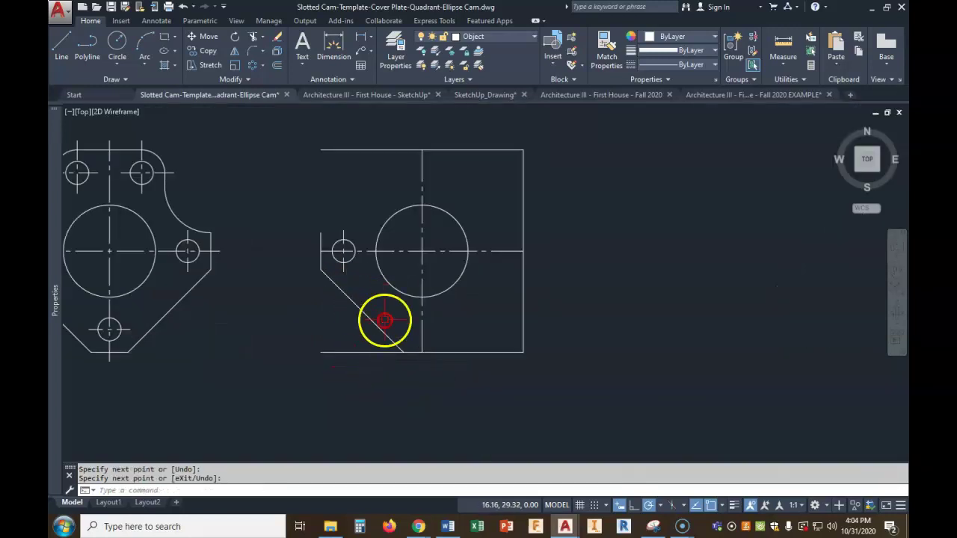
# Step: Stretch the bottom edge's left end back to meet the slanted line
pyautogui.click(319, 353)
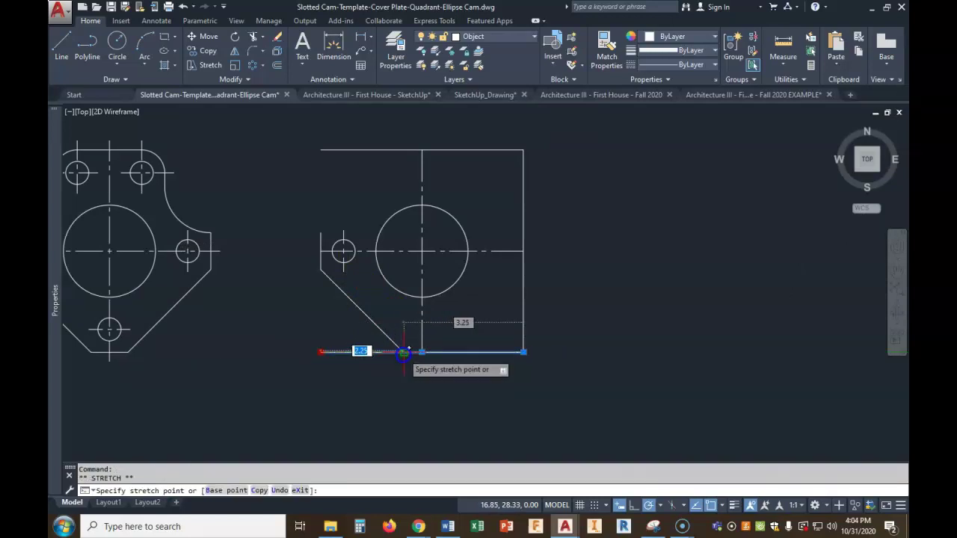
pyautogui.click(404, 352)
pyautogui.press('Escape')
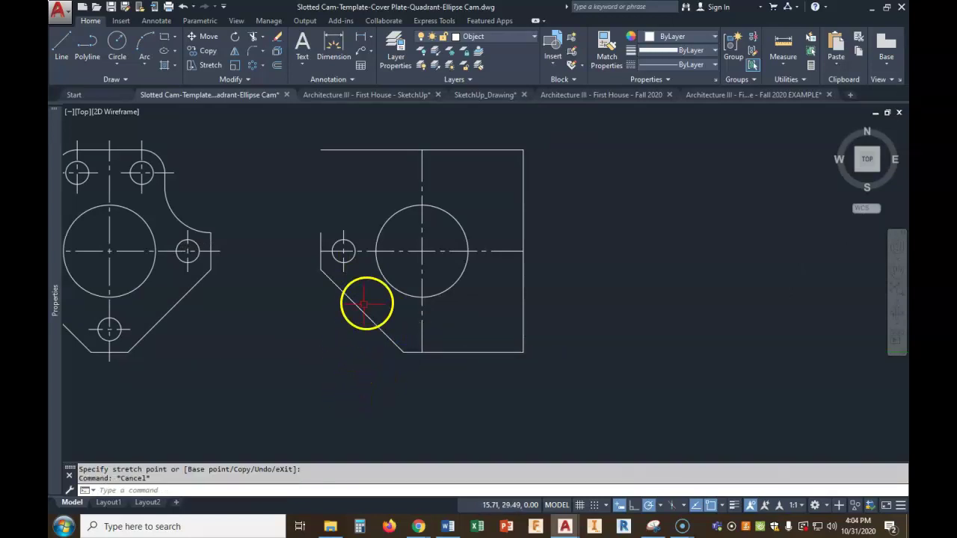
pyautogui.scroll(-6, 395, 248)
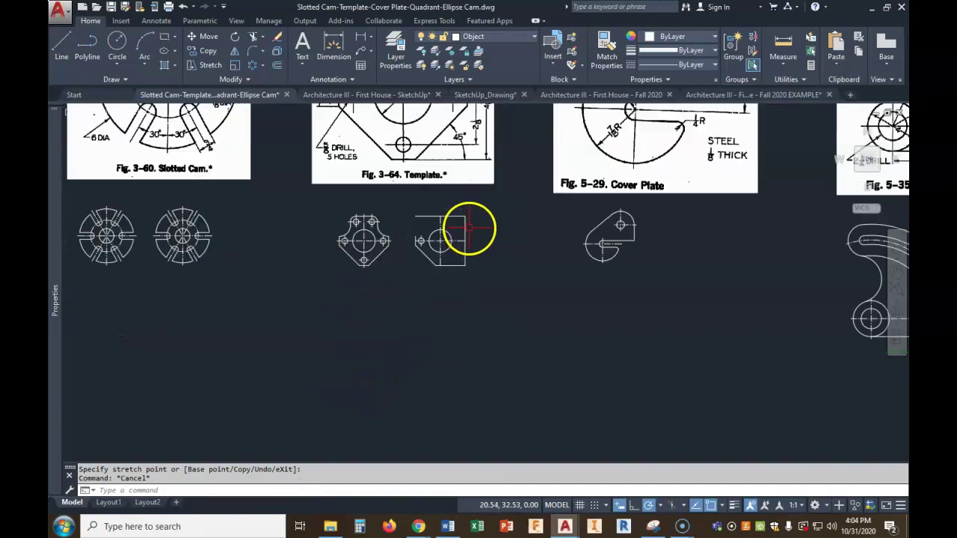
pyautogui.moveTo(472, 224); pyautogui.dragTo(444, 331, button='middle')
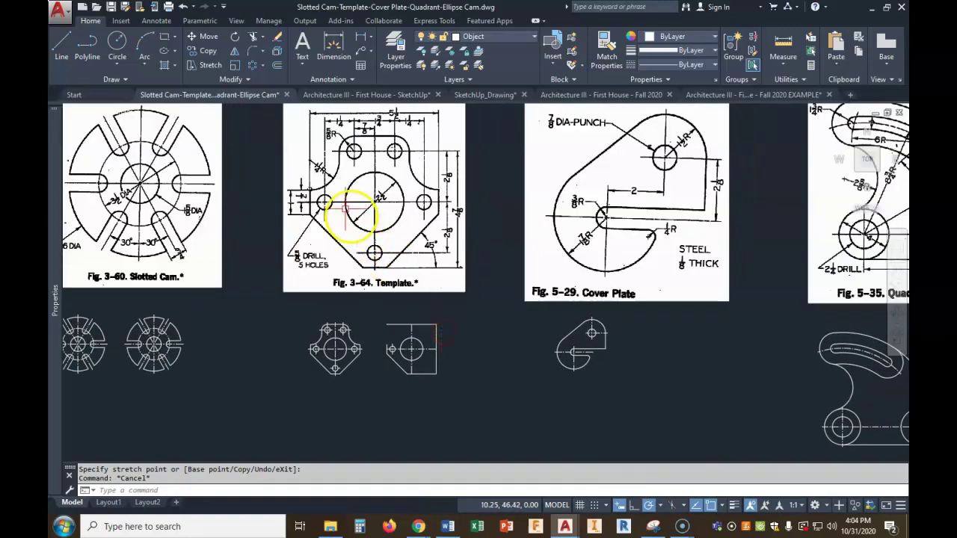
pyautogui.scroll(5, 346, 210)
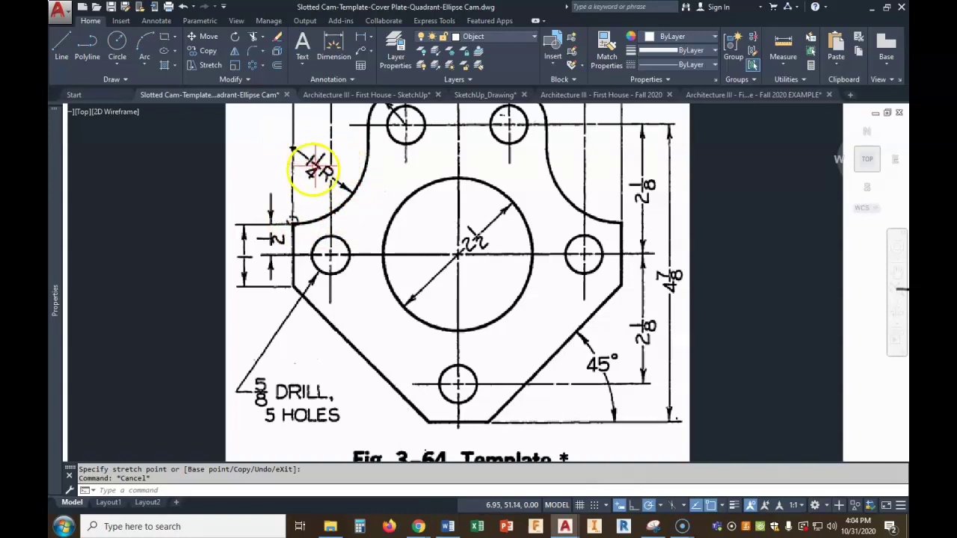
# Step: Draw a circle centred 1.25 above the short left edge, sized to reach its endpoint
pyautogui.scroll(-3, 344, 235)
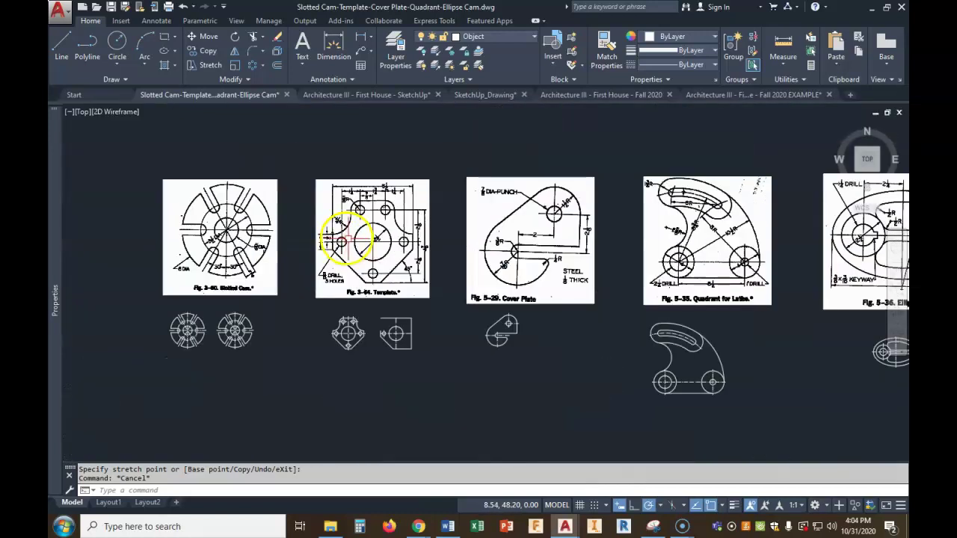
pyautogui.scroll(4, 392, 348)
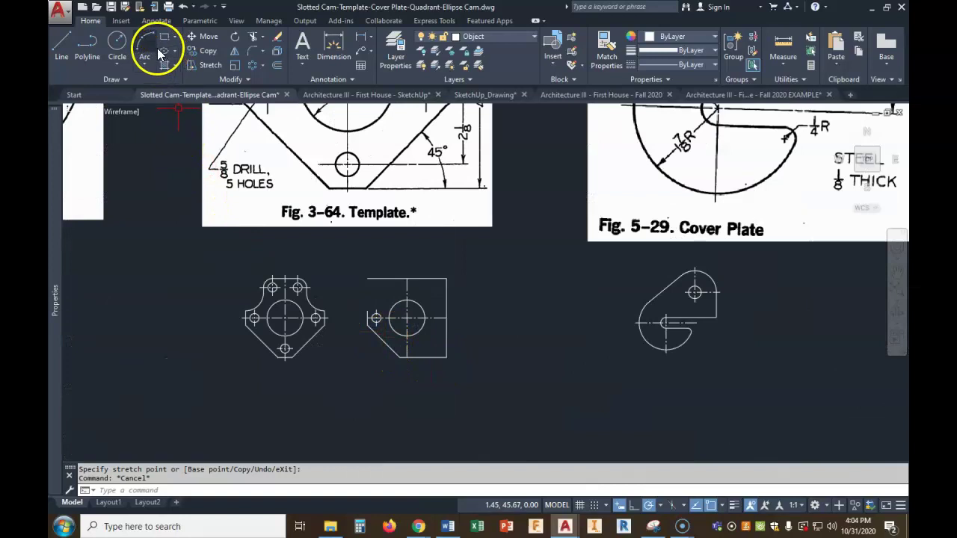
pyautogui.click(117, 42)
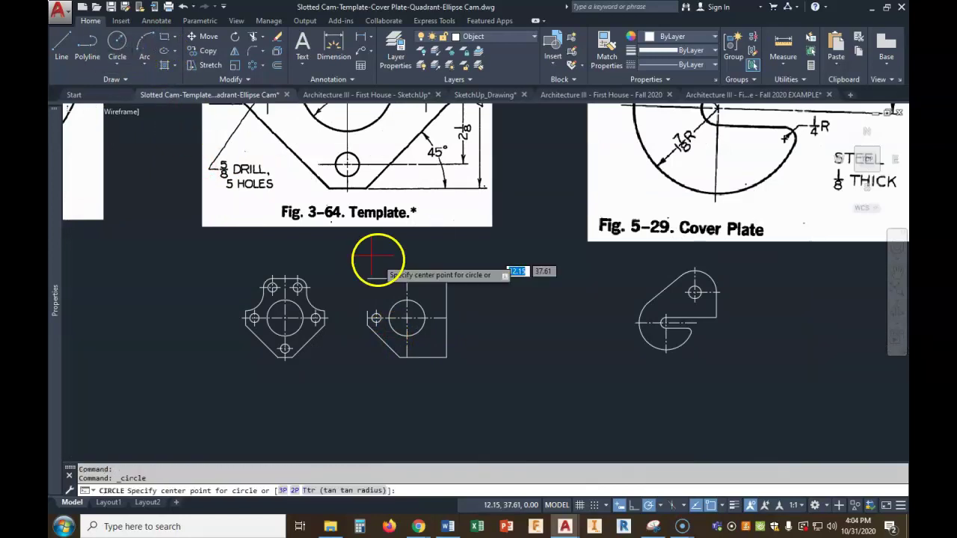
pyautogui.scroll(4, 366, 310)
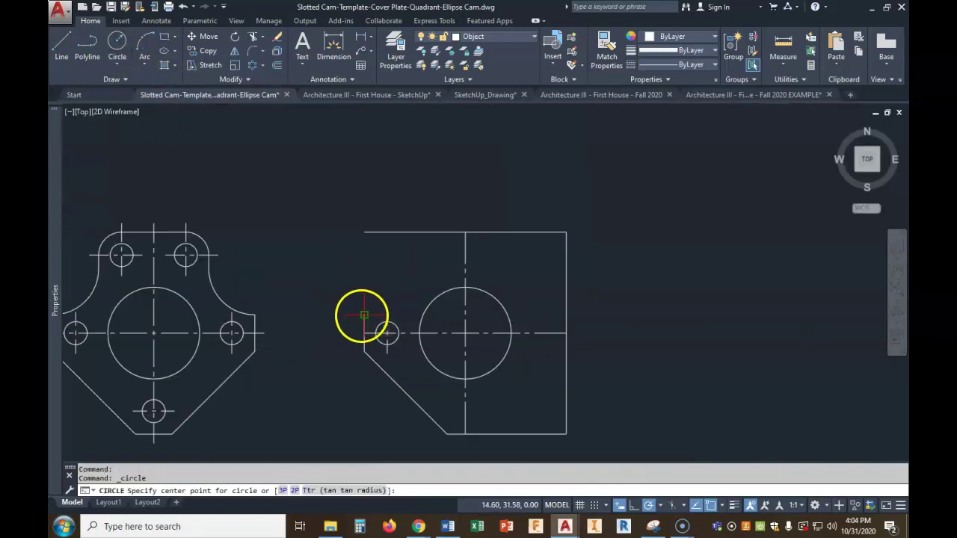
pyautogui.scroll(-1, 362, 291)
pyautogui.scroll(-3, 362, 293)
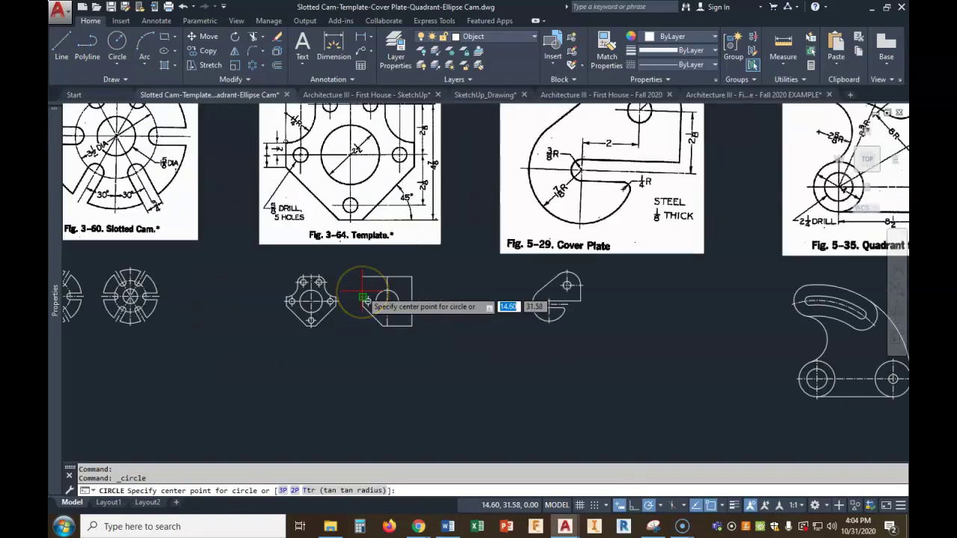
pyautogui.scroll(2, 361, 303)
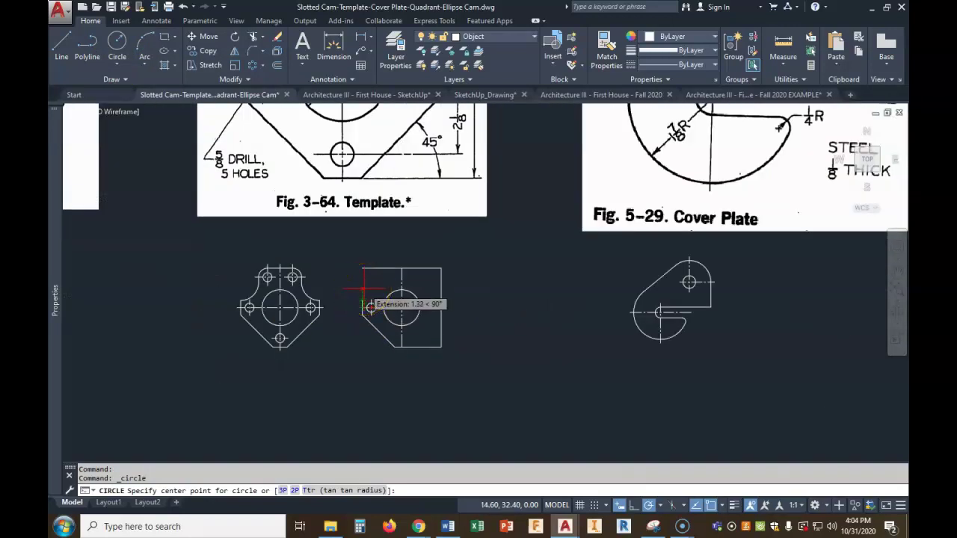
pyautogui.press('Return')
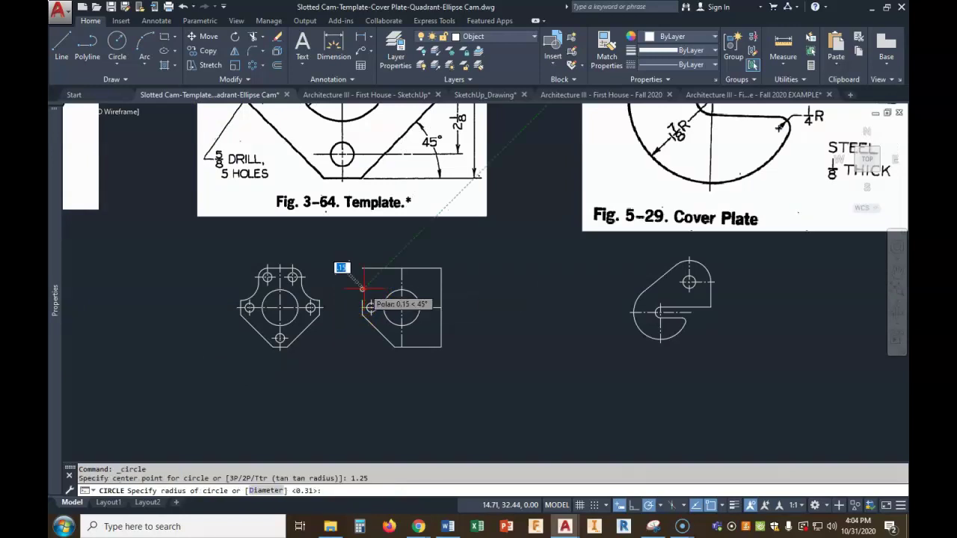
pyautogui.scroll(-1, 362, 289)
pyautogui.scroll(4, 362, 287)
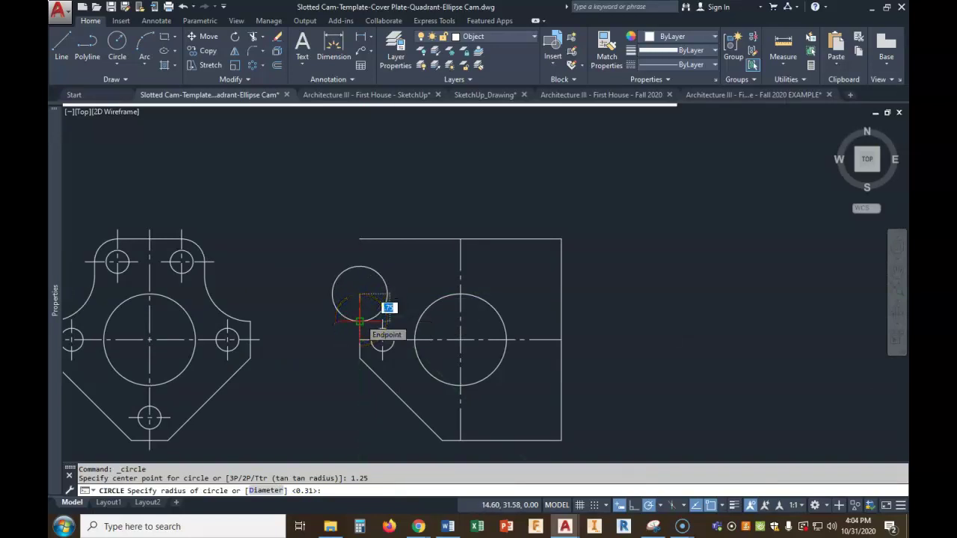
pyautogui.click(360, 322)
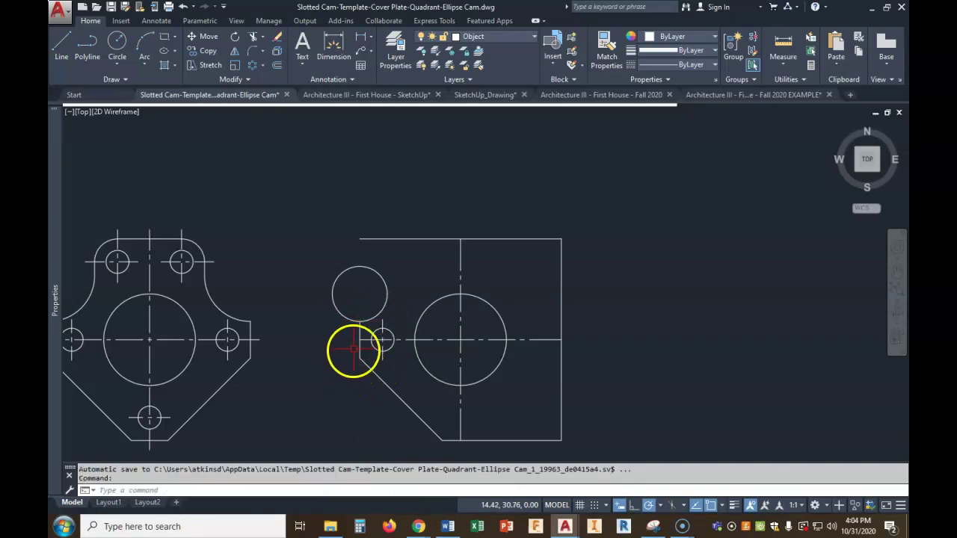
pyautogui.scroll(-4, 448, 314)
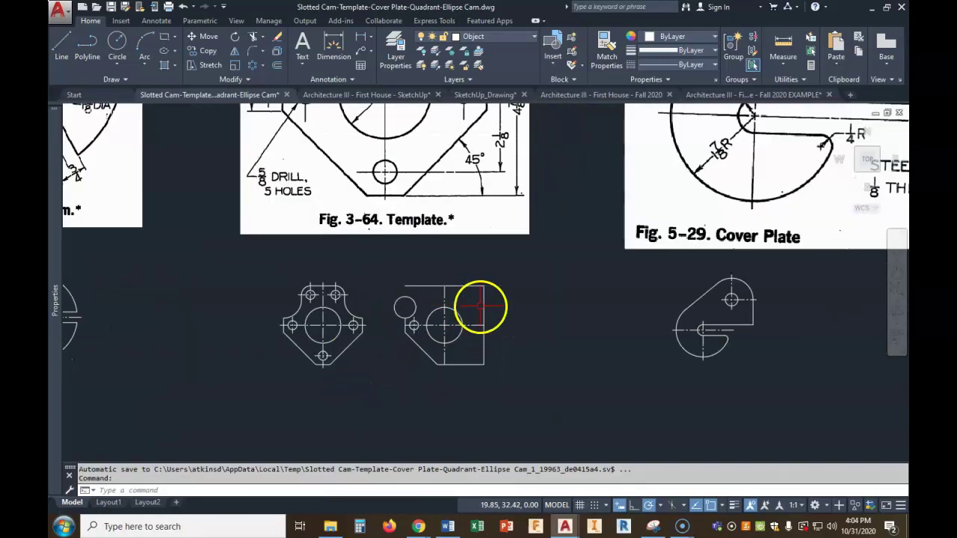
pyautogui.moveTo(481, 299); pyautogui.dragTo(452, 367, button='middle')
pyautogui.scroll(-2, 441, 359)
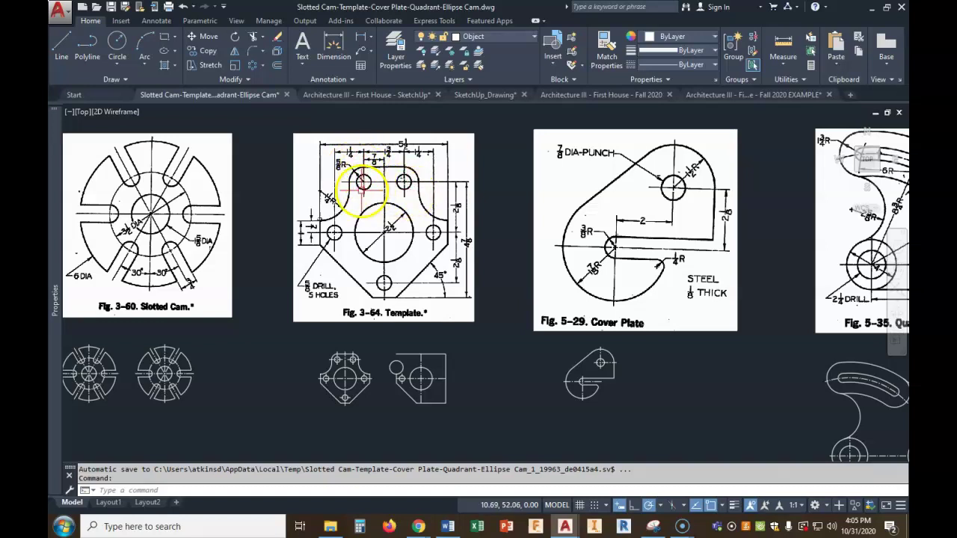
pyautogui.scroll(4, 417, 381)
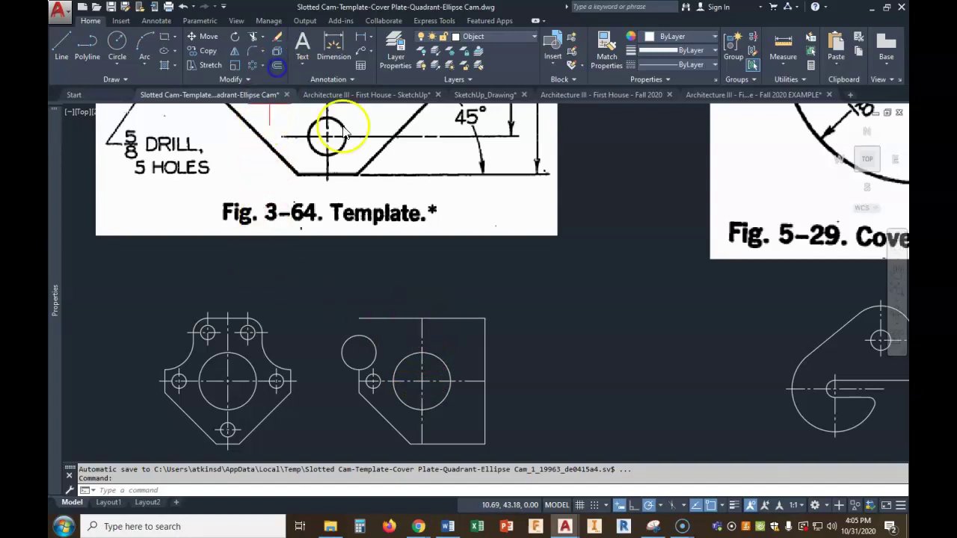
# Step: Offset the vertical centre line 7/8 to the left
pyautogui.press('Return')
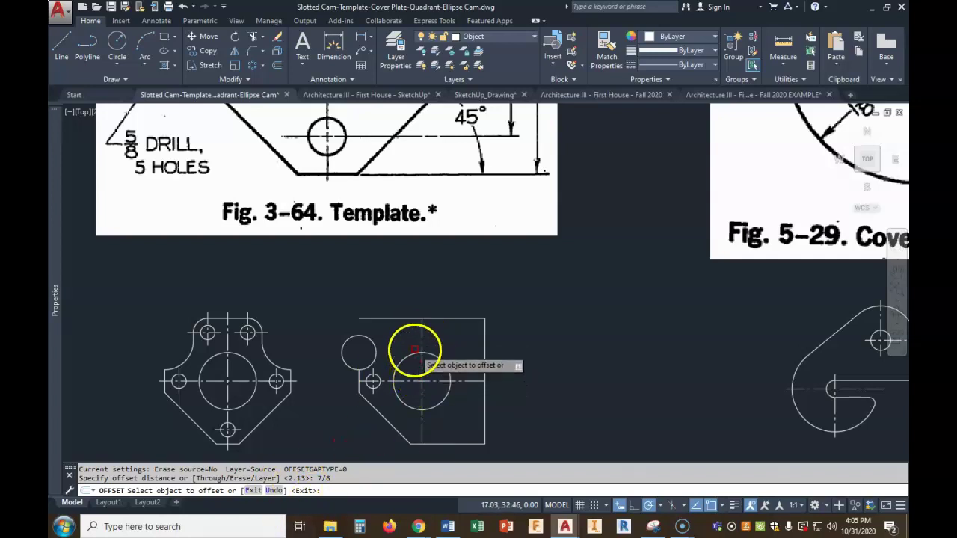
pyautogui.click(391, 336)
pyautogui.click(400, 378)
pyautogui.press('Return')
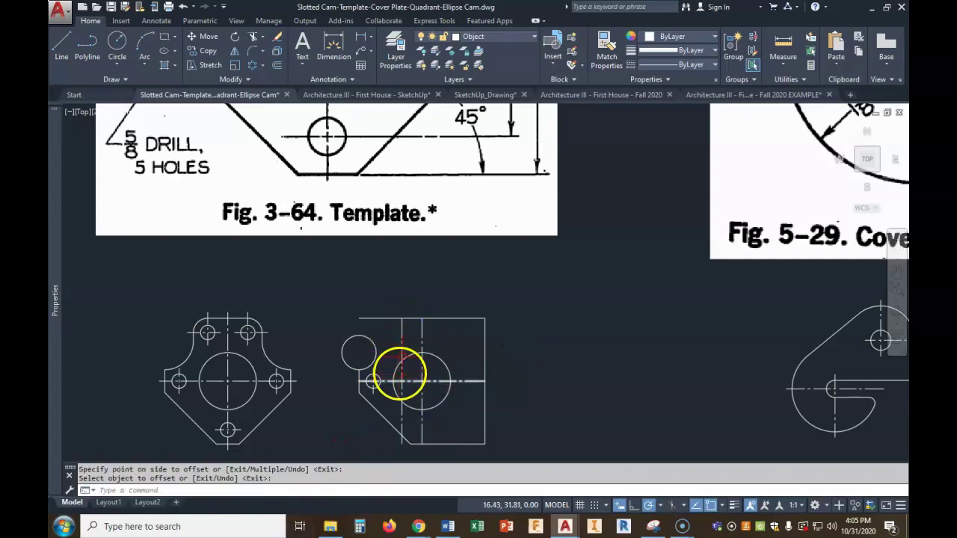
pyautogui.scroll(-5, 402, 374)
pyautogui.scroll(3, 396, 214)
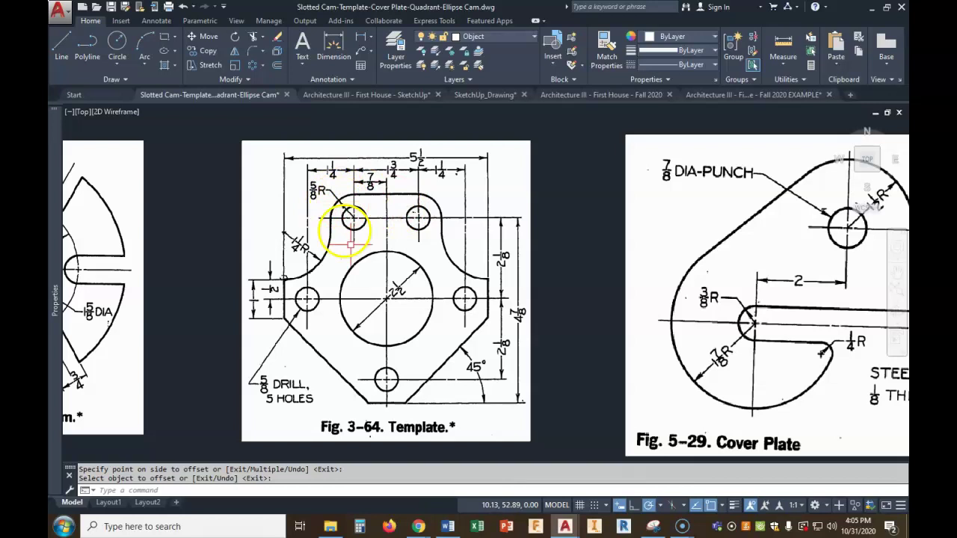
pyautogui.scroll(-4, 406, 325)
pyautogui.scroll(4, 412, 380)
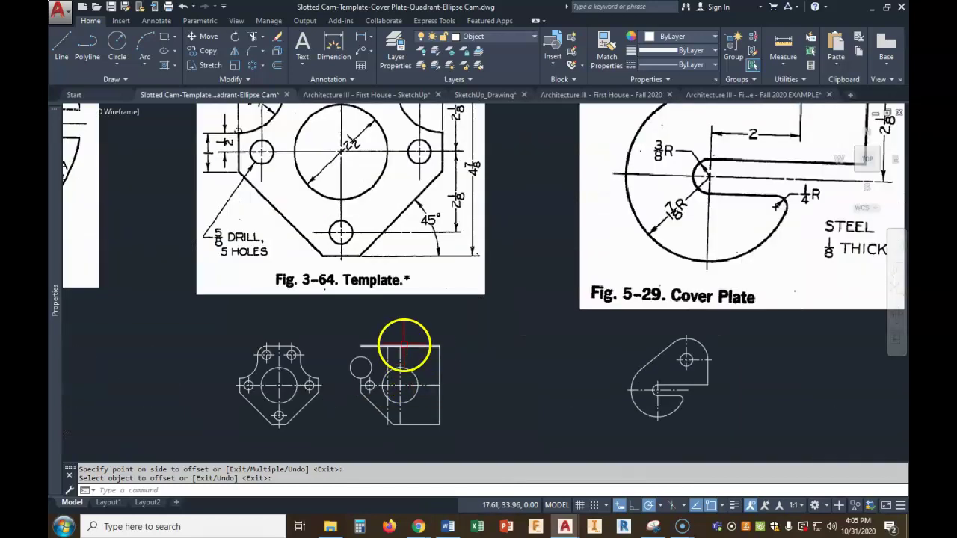
pyautogui.scroll(-2, 404, 346)
pyautogui.click(398, 337)
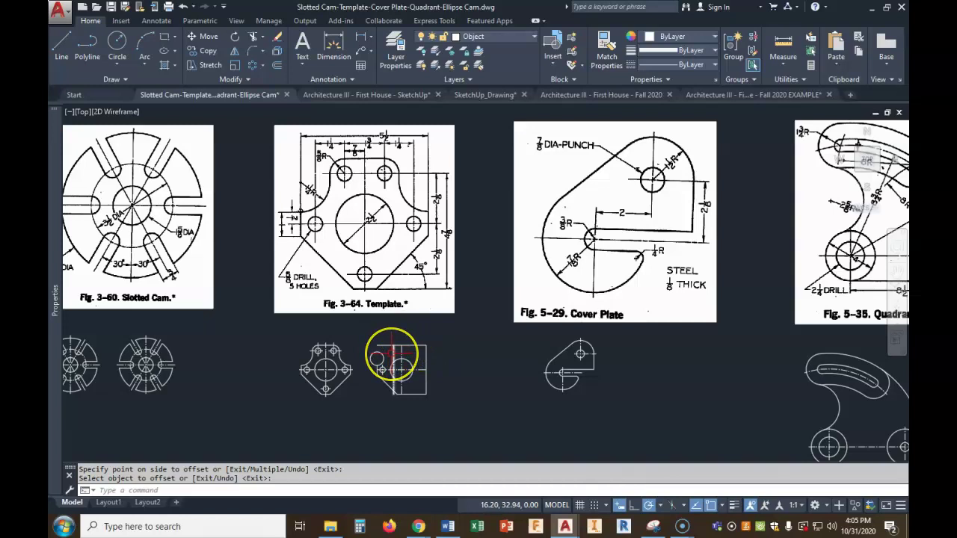
pyautogui.scroll(3, 390, 352)
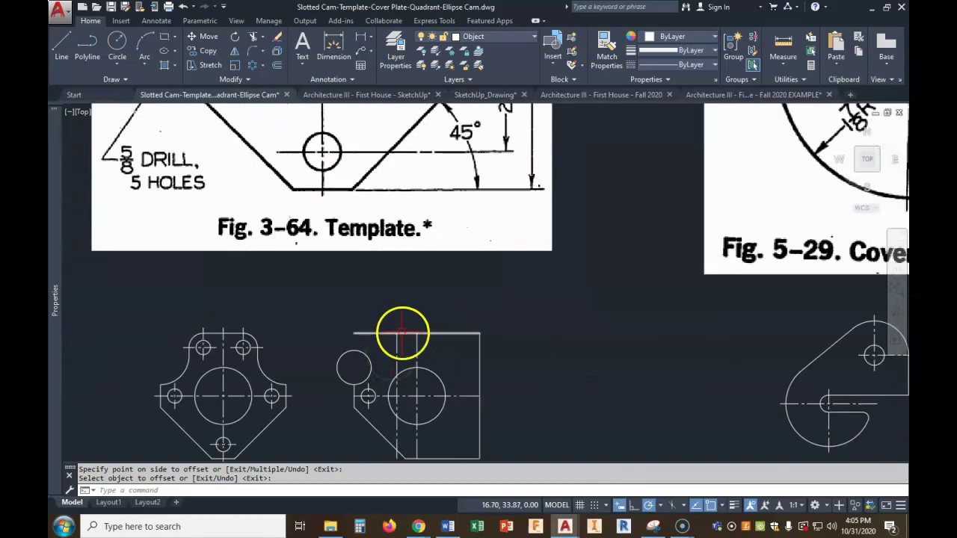
pyautogui.scroll(-3, 403, 334)
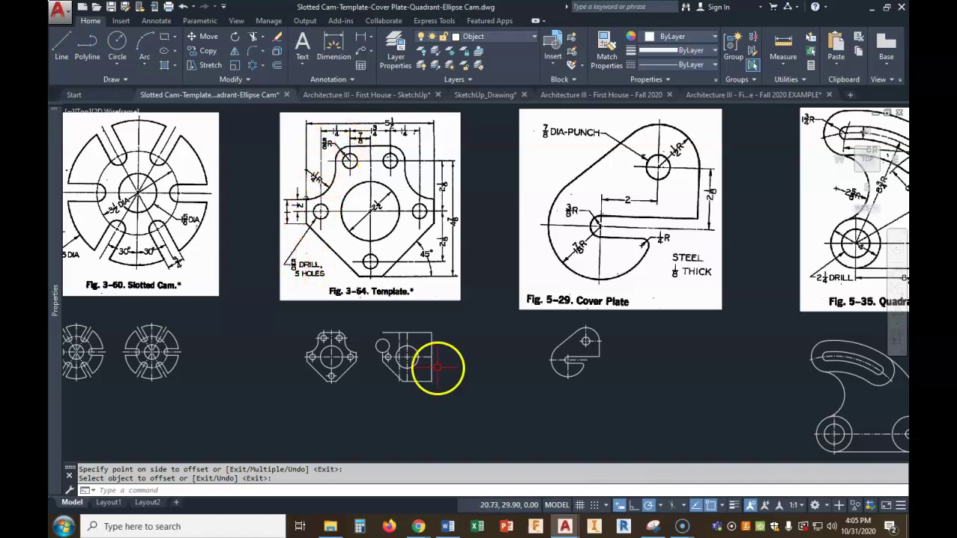
pyautogui.scroll(3, 386, 345)
pyautogui.scroll(2, 396, 341)
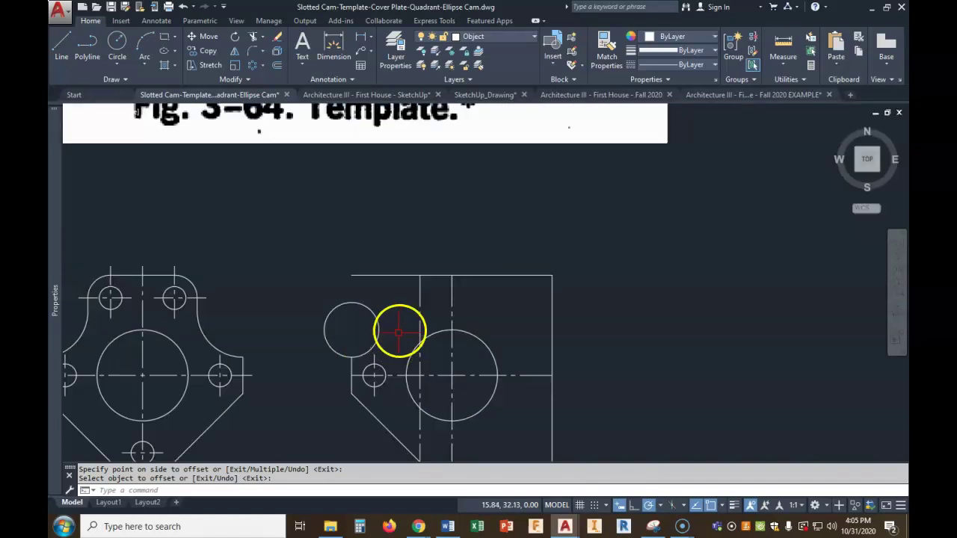
# Step: Draw a small circle on the offset line, centred 5/8 below the top edge
pyautogui.click(117, 42)
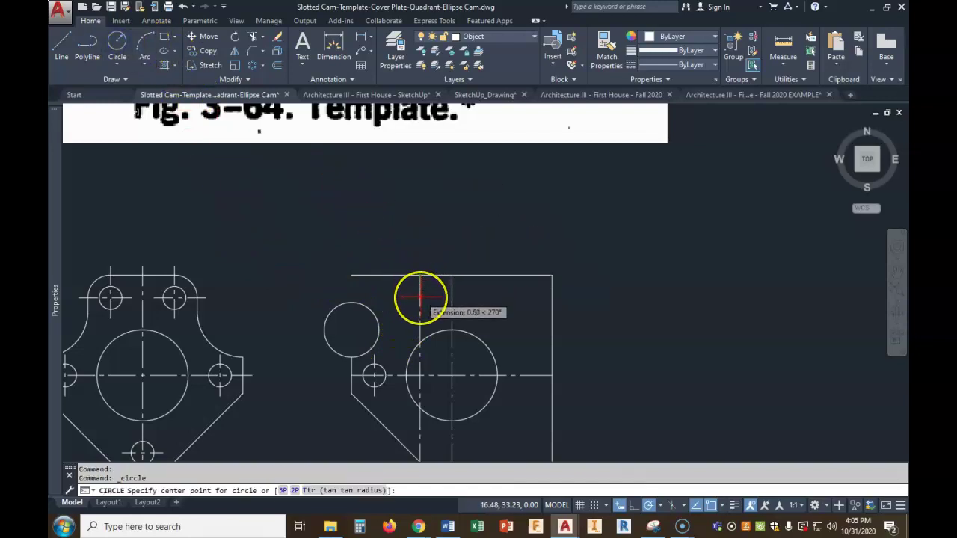
pyautogui.write('5/8')
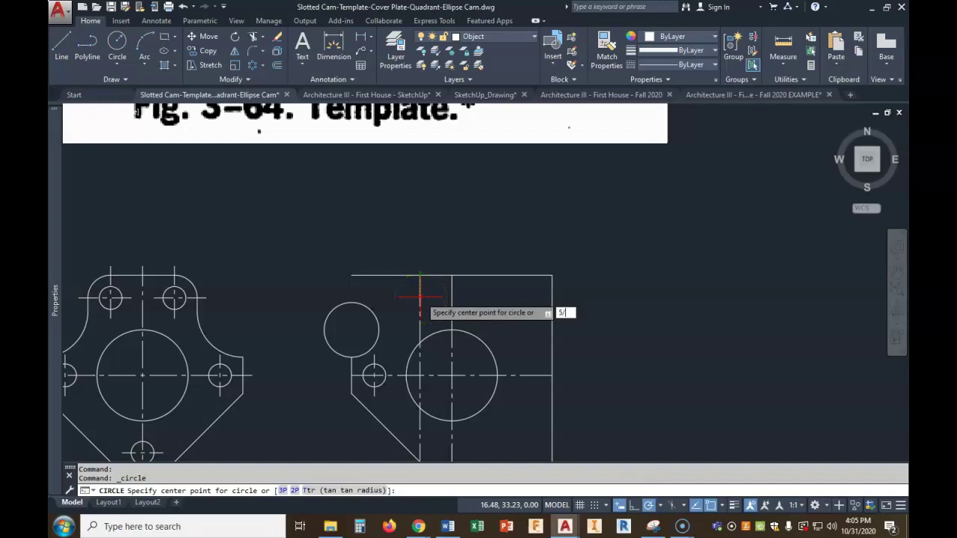
pyautogui.press('Return')
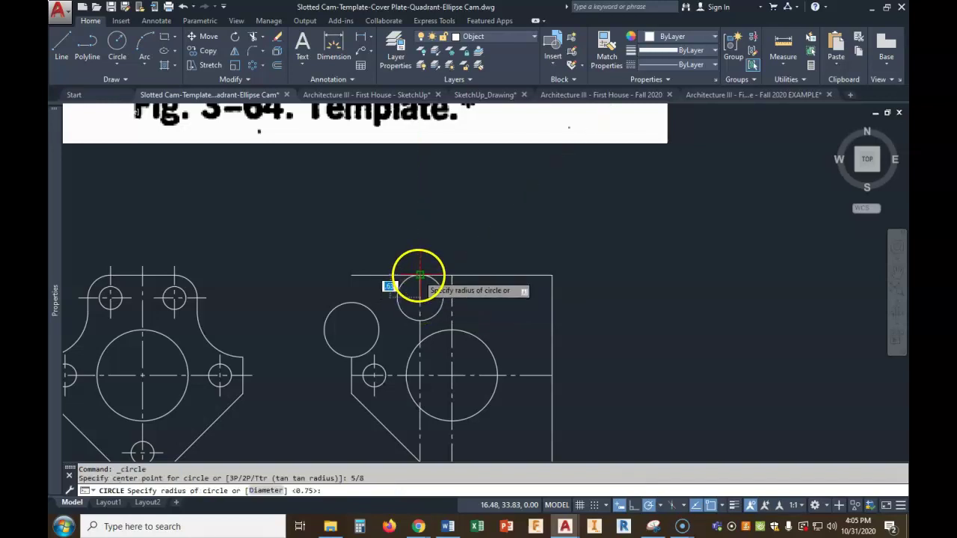
pyautogui.click(432, 331)
pyautogui.scroll(-4, 459, 409)
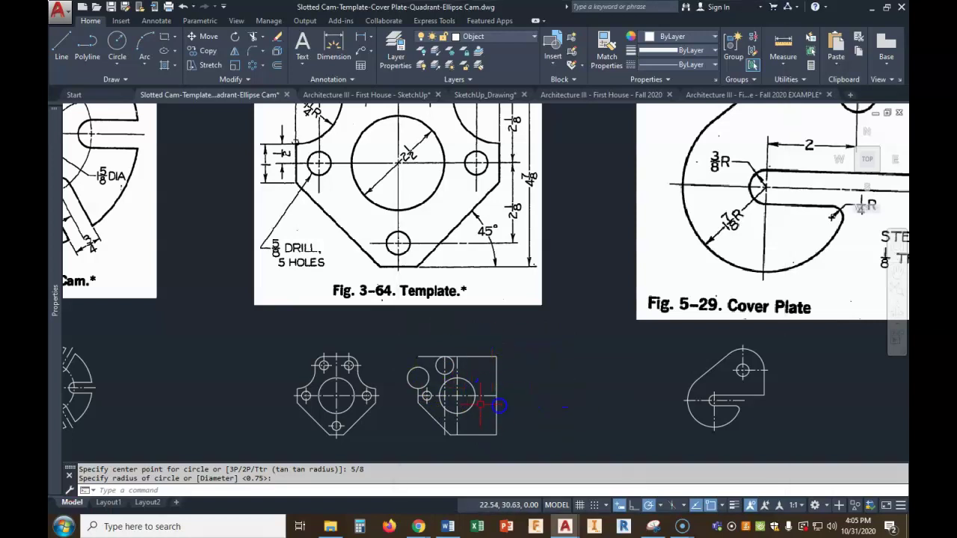
pyautogui.scroll(-2, 474, 385)
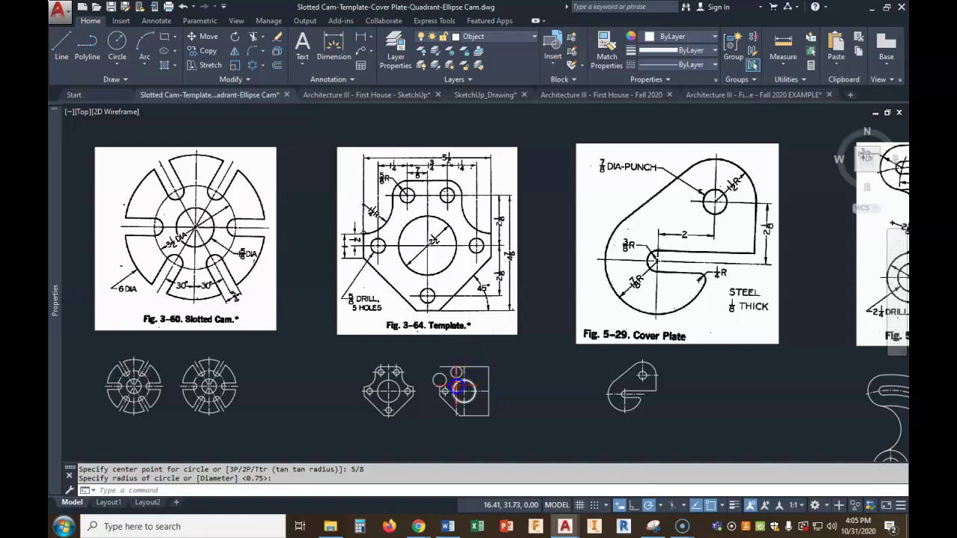
pyautogui.scroll(2, 464, 404)
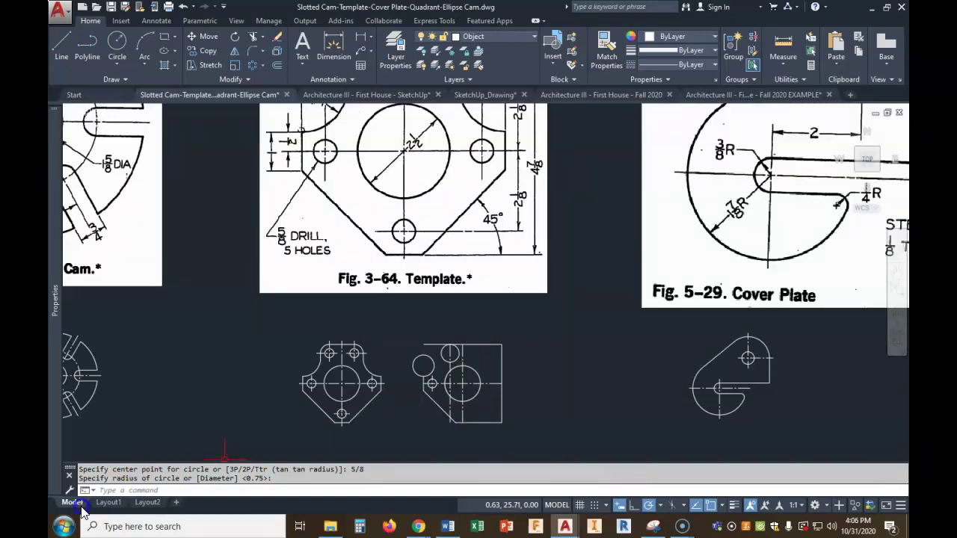
pyautogui.press('Escape')
pyautogui.scroll(1, 430, 395)
pyautogui.scroll(1, 458, 404)
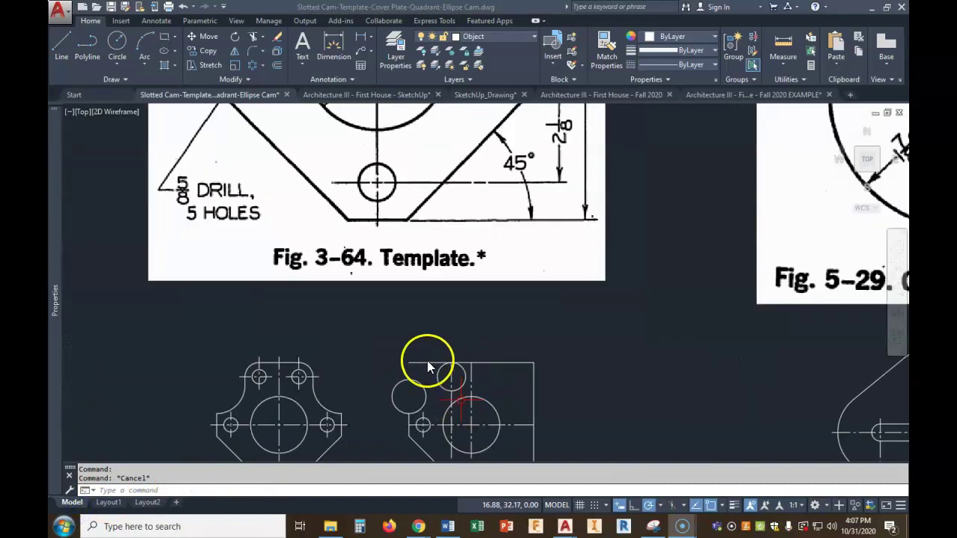
pyautogui.scroll(-4, 454, 381)
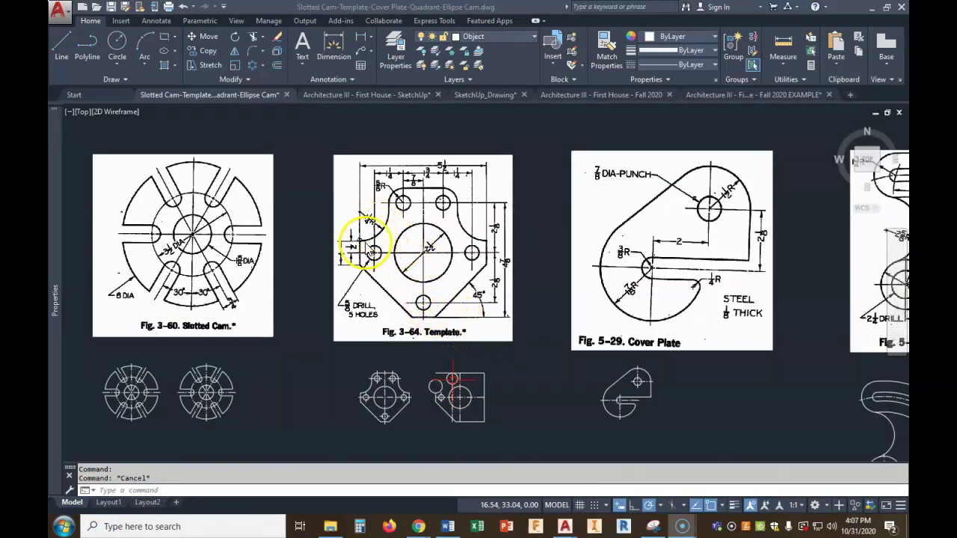
pyautogui.scroll(4, 441, 398)
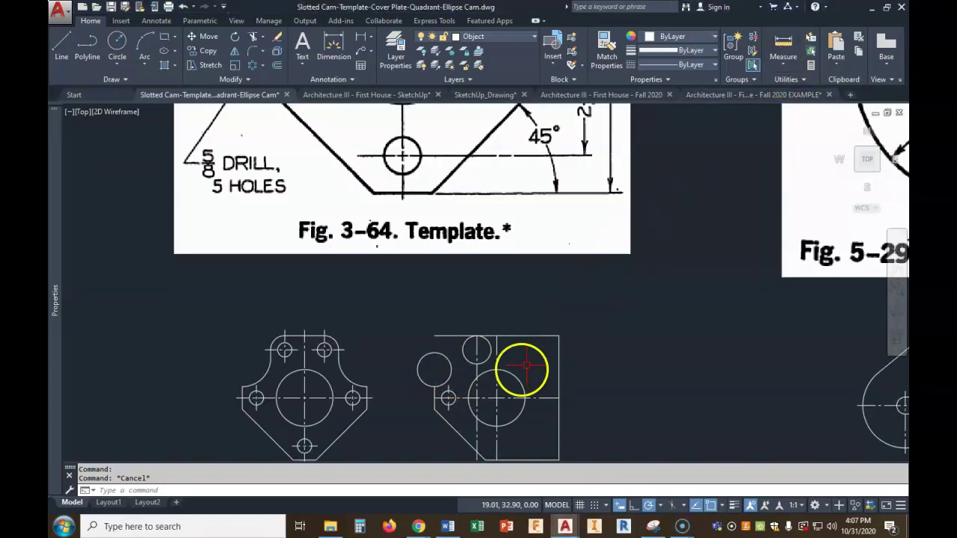
# Step: Measure the distance between two points on the template's side view, reading 1.50
pyautogui.click(785, 45)
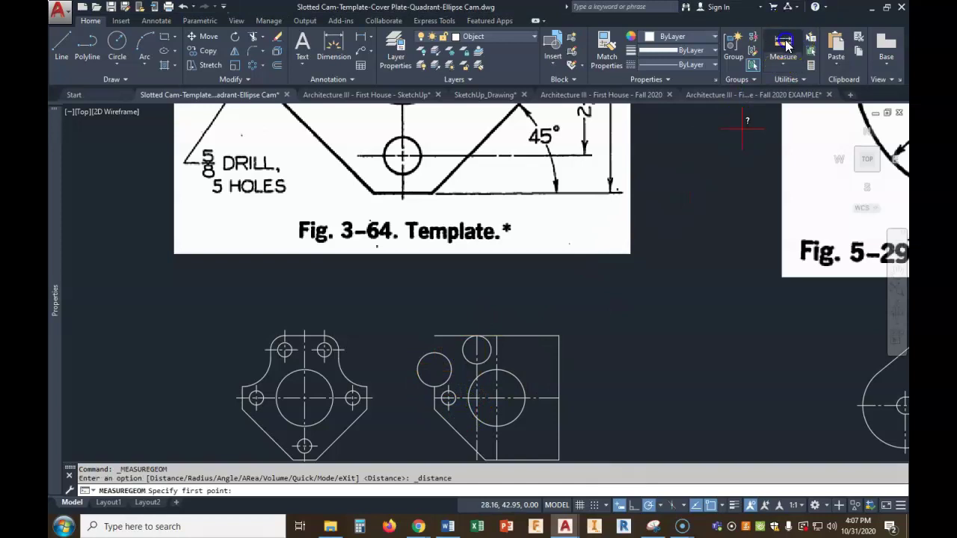
pyautogui.click(433, 353)
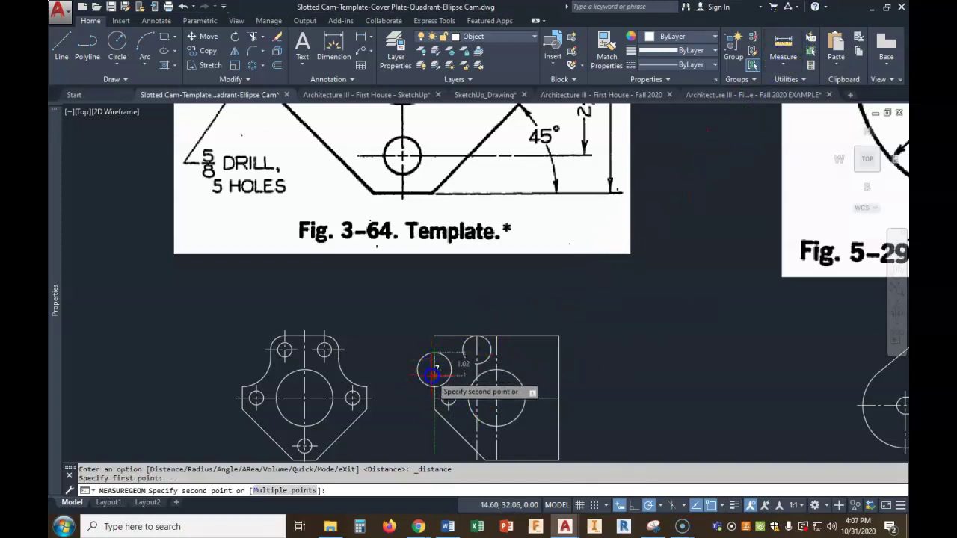
pyautogui.click(434, 386)
pyautogui.scroll(-4, 456, 380)
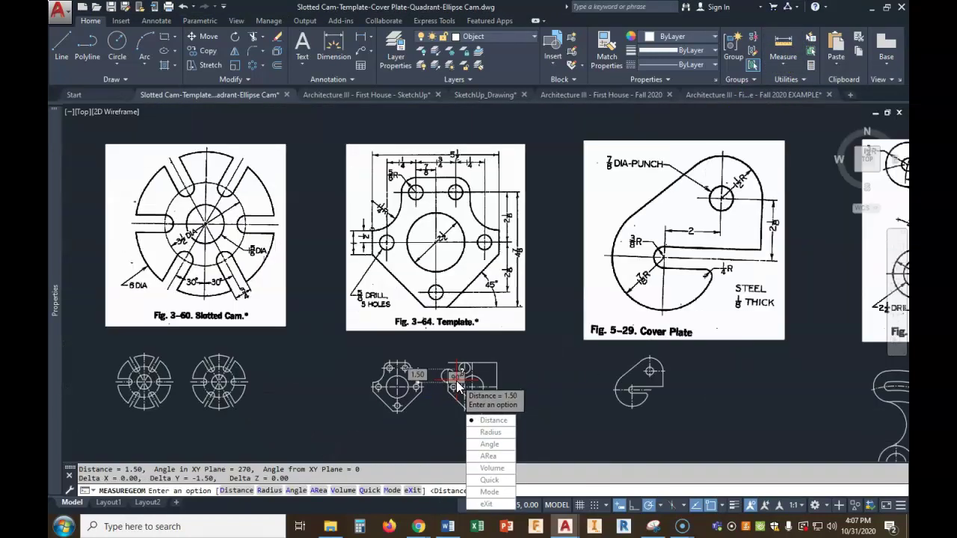
pyautogui.scroll(3, 535, 380)
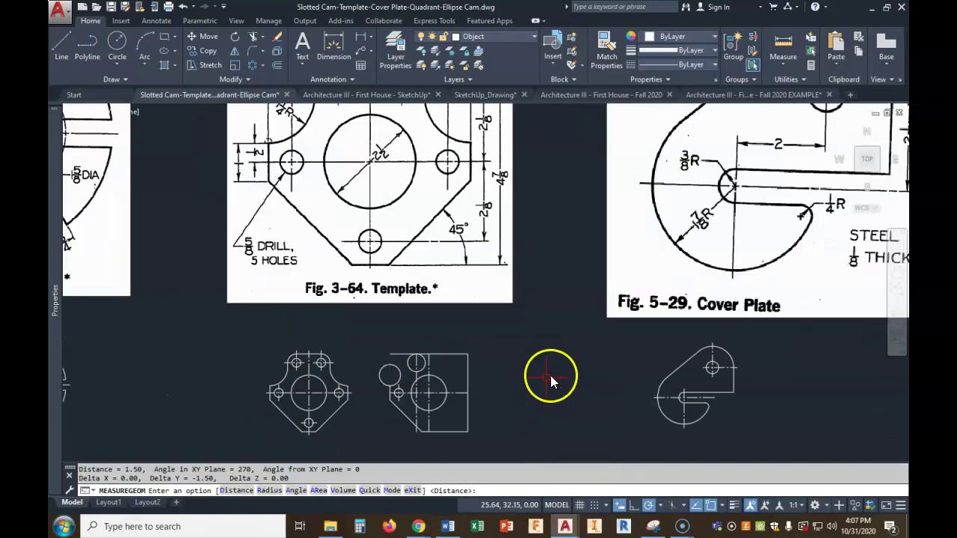
pyautogui.press('Escape')
# Step: Window-select the stray circle outside the left edge and delete it
pyautogui.click(391, 376)
pyautogui.click(387, 357)
pyautogui.press('Delete')
pyautogui.scroll(-2, 396, 303)
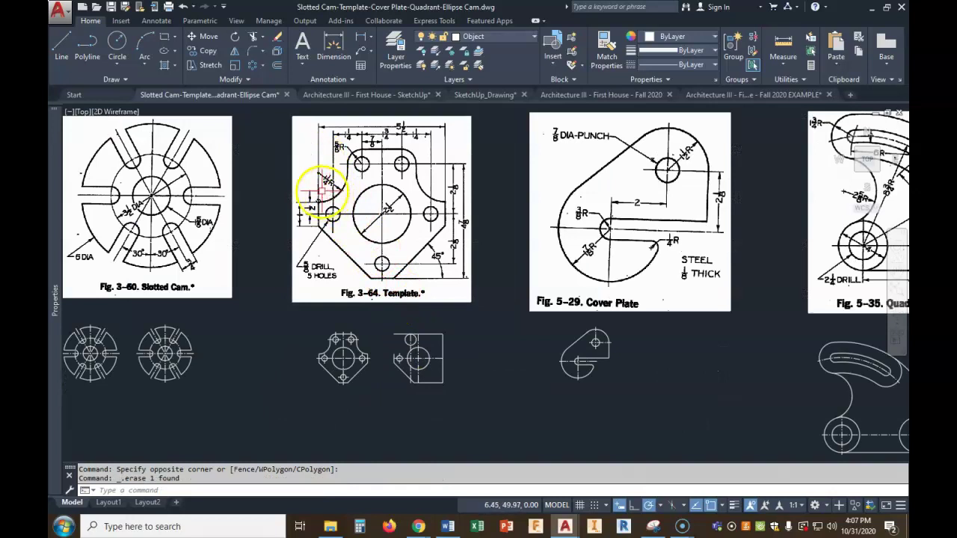
pyautogui.scroll(4, 395, 325)
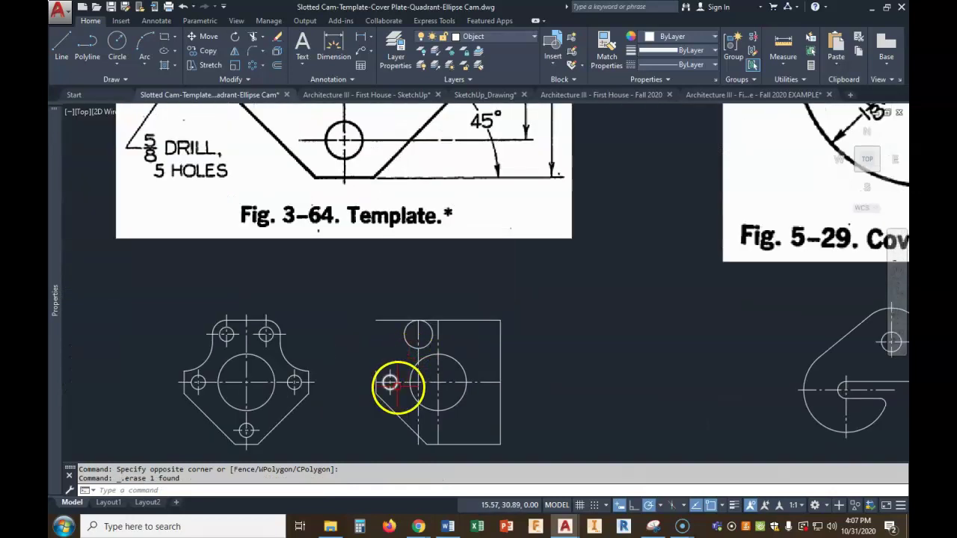
# Step: Draw a large circle centred 1.25 from the tracked point, sized to the line's endpoint
pyautogui.click(116, 44)
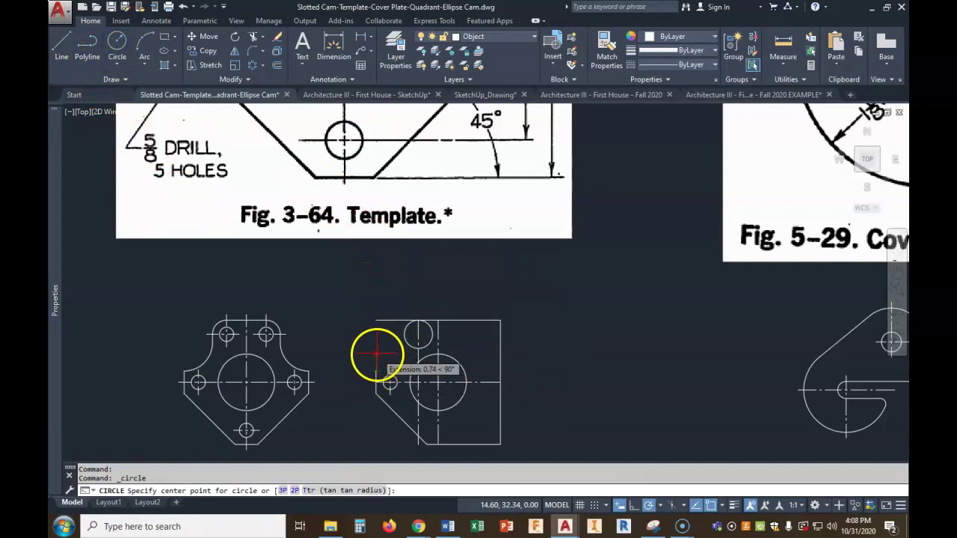
pyautogui.write('1')
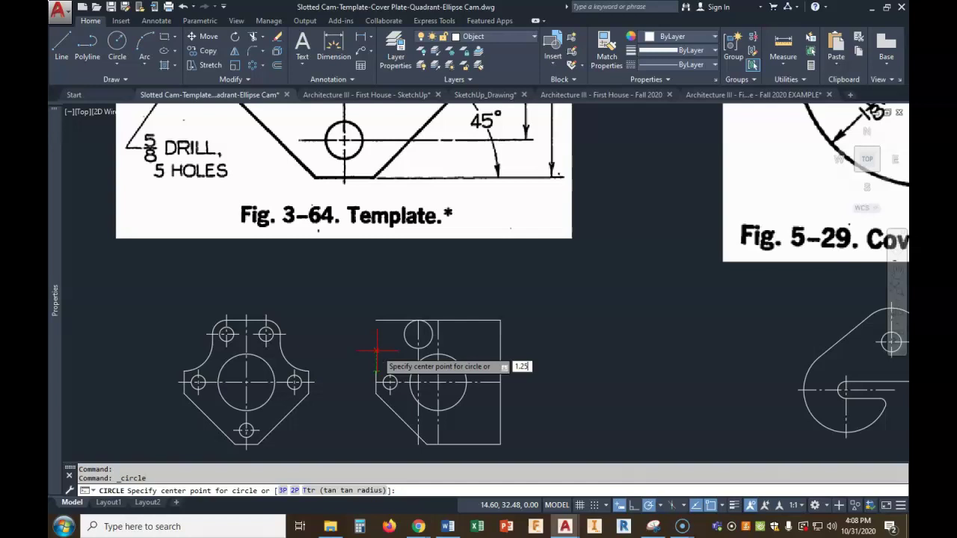
pyautogui.write('.25')
pyautogui.press('Return')
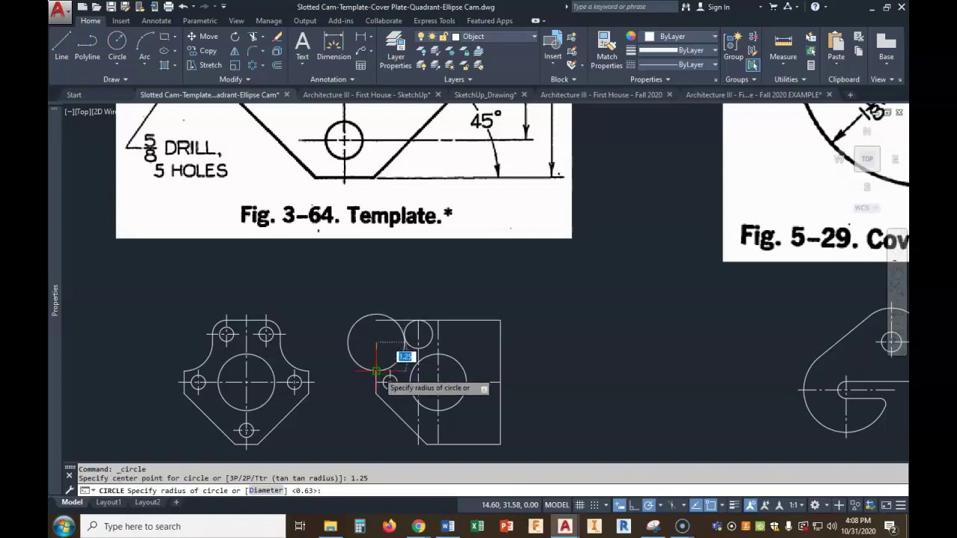
pyautogui.click(376, 371)
pyautogui.scroll(2, 396, 347)
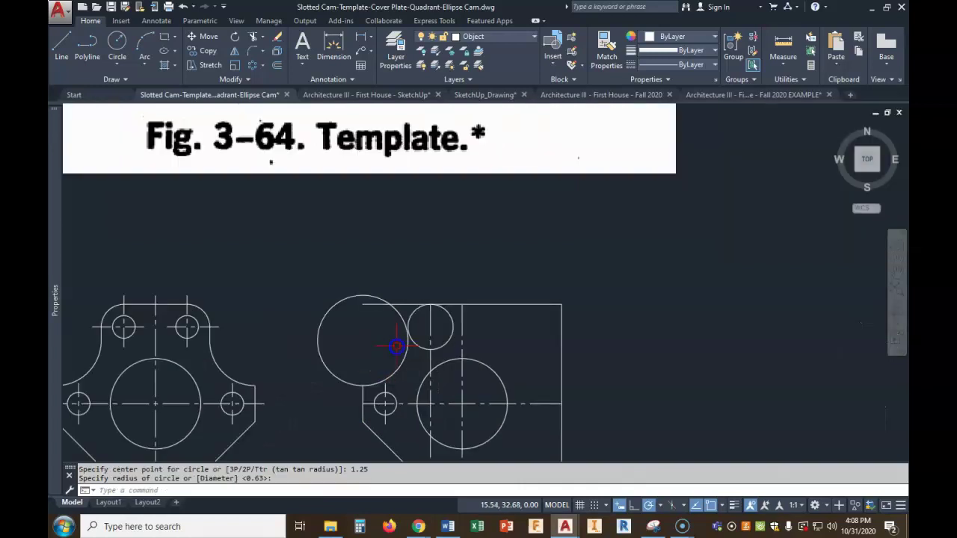
pyautogui.scroll(-6, 396, 346)
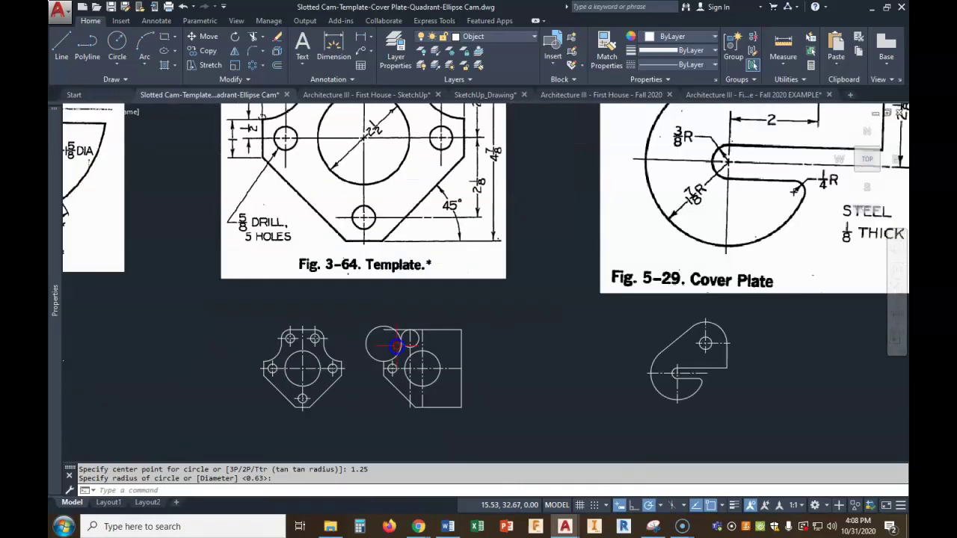
pyautogui.scroll(6, 397, 345)
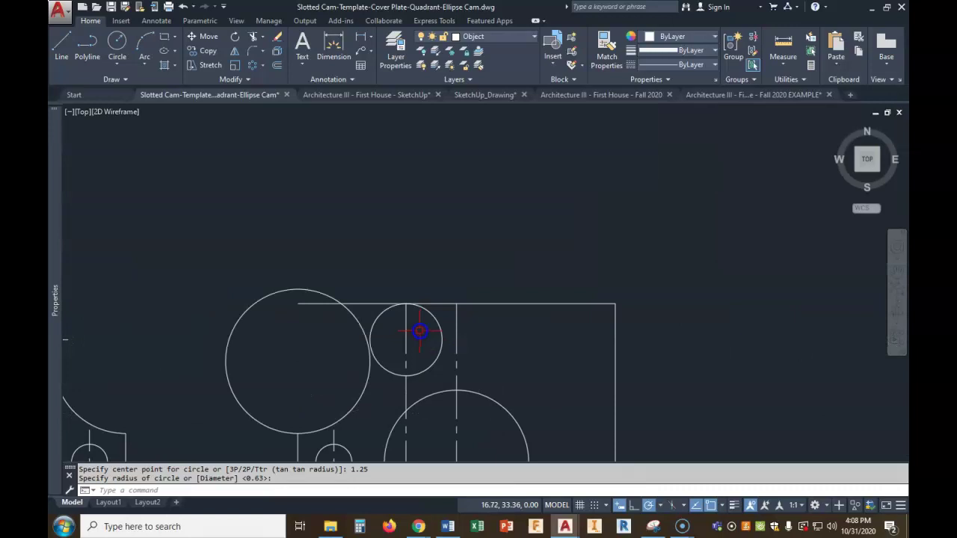
pyautogui.scroll(-2, 374, 360)
pyautogui.moveTo(379, 342); pyautogui.dragTo(380, 258, button='middle')
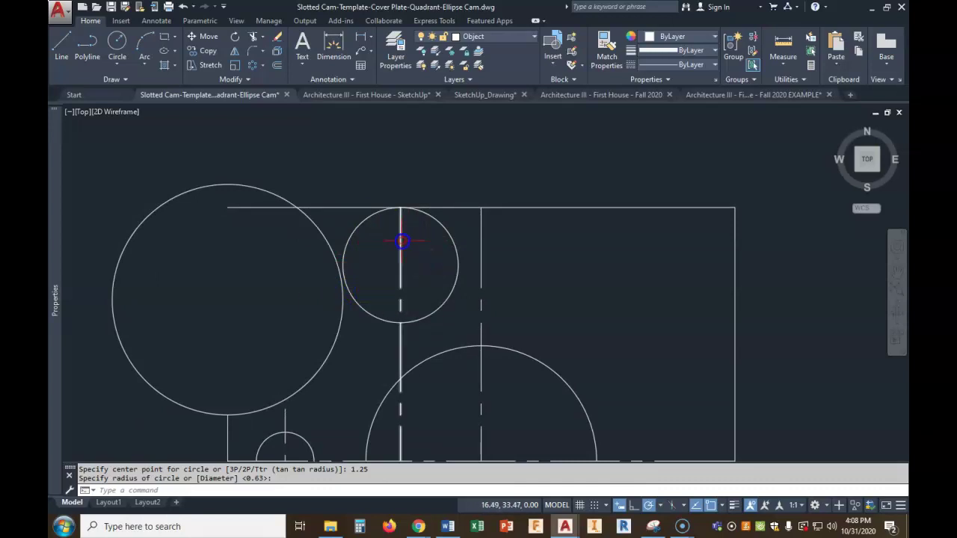
pyautogui.scroll(-6, 415, 254)
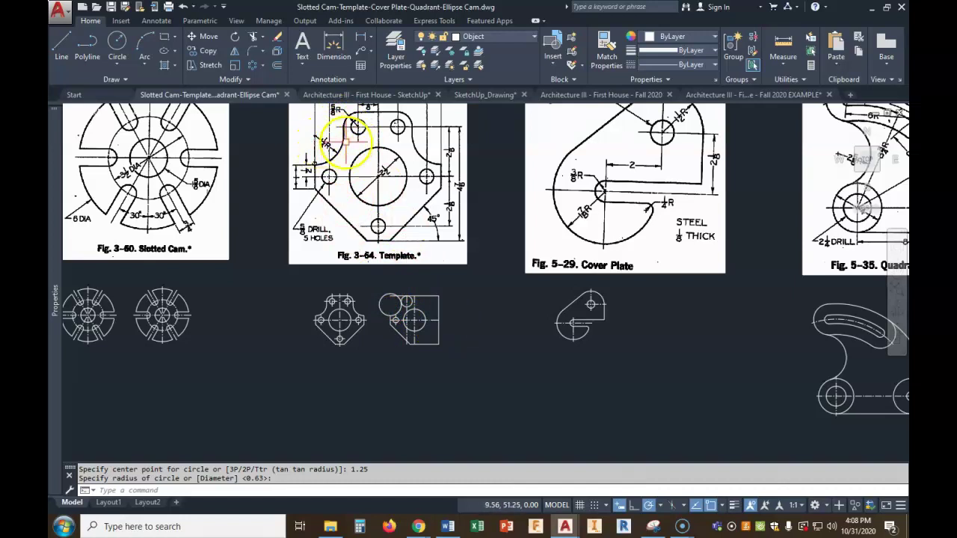
pyautogui.scroll(6, 392, 307)
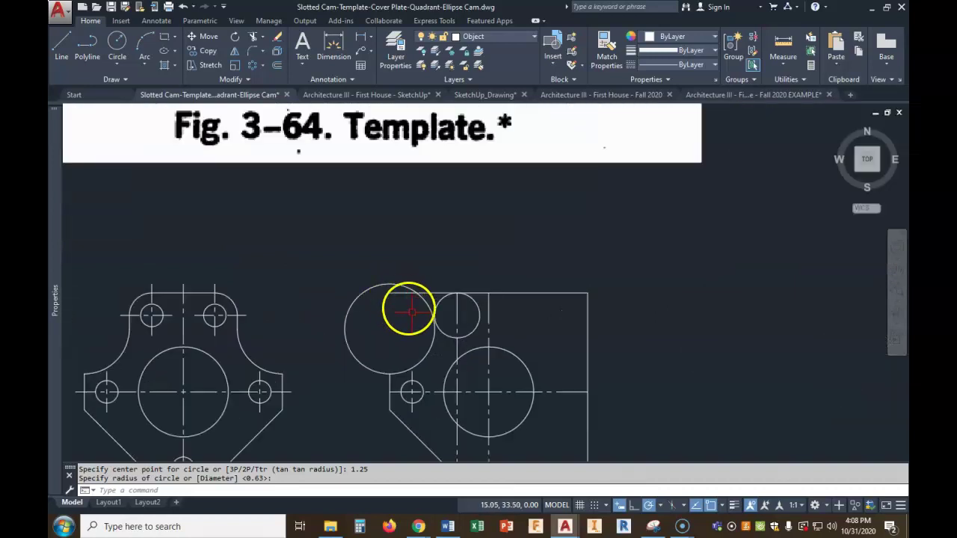
pyautogui.scroll(2, 430, 328)
# Step: Draw a line from the large circle ending tangent to the small top circle using TAN
pyautogui.click(64, 46)
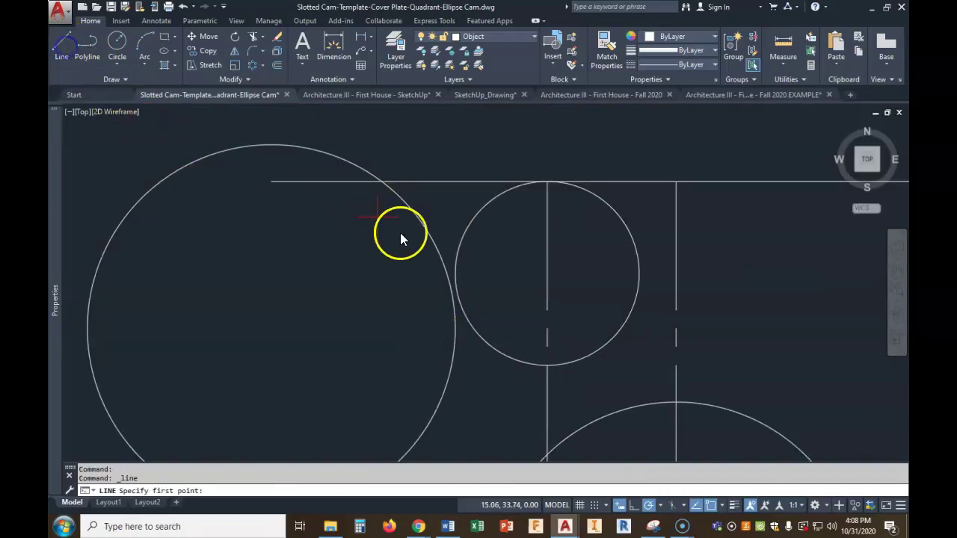
pyautogui.scroll(4, 459, 265)
pyautogui.click(486, 281)
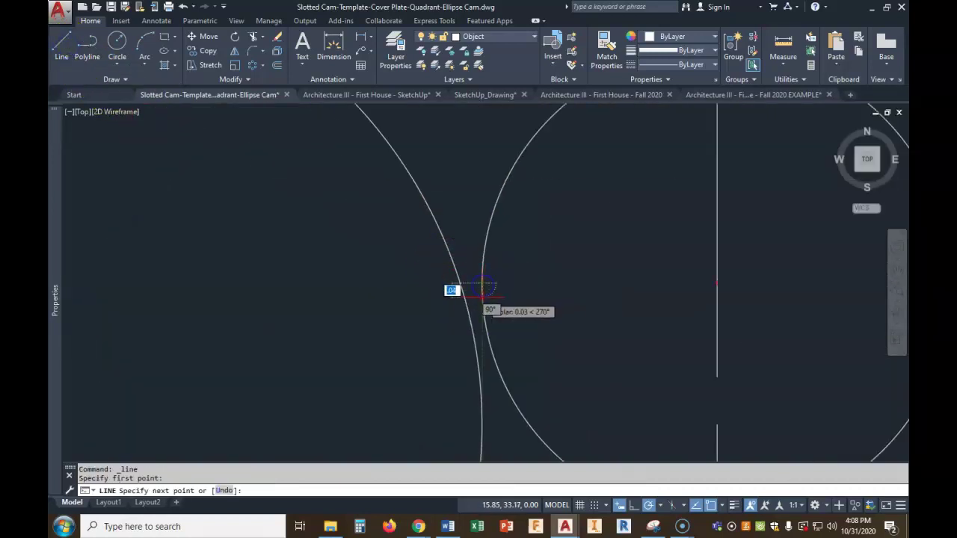
pyautogui.scroll(-2, 482, 299)
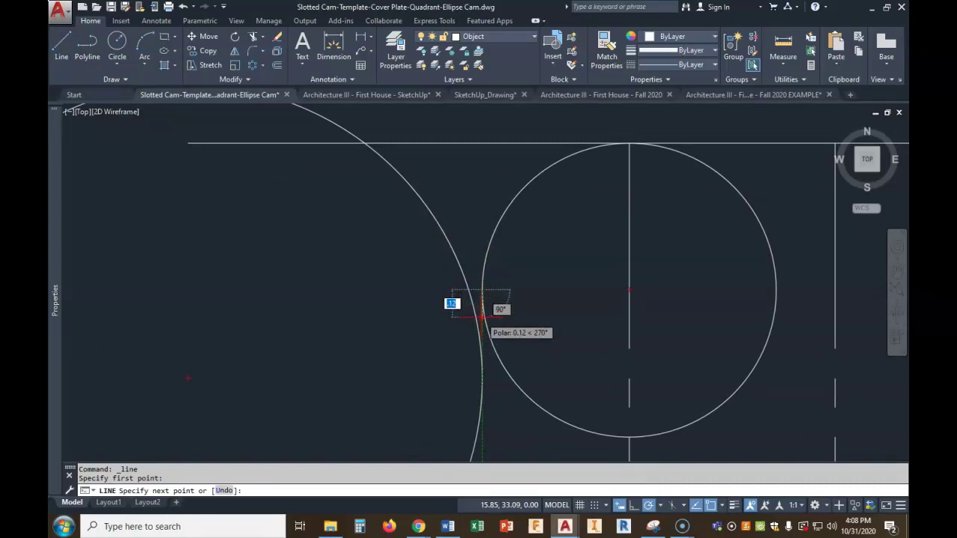
pyautogui.write('tan')
pyautogui.press('Return')
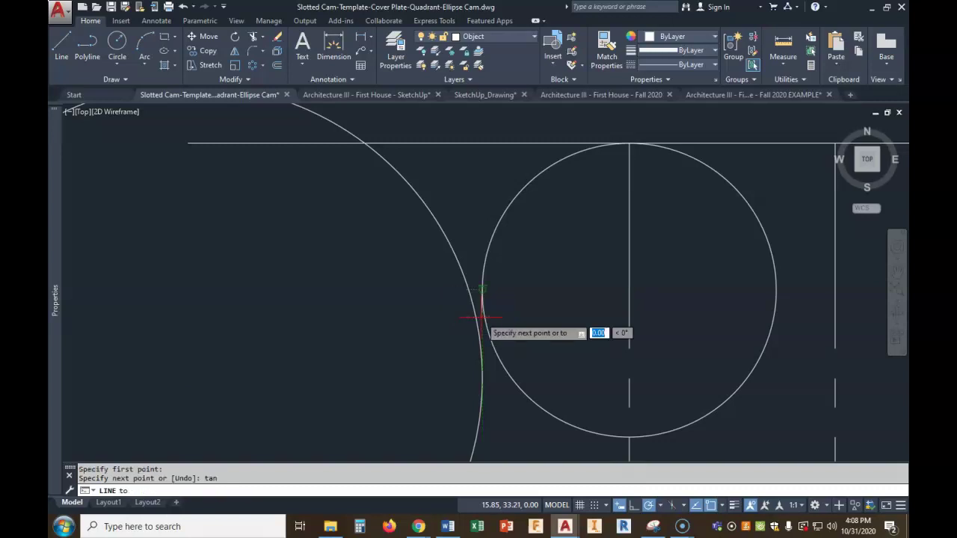
pyautogui.click(482, 378)
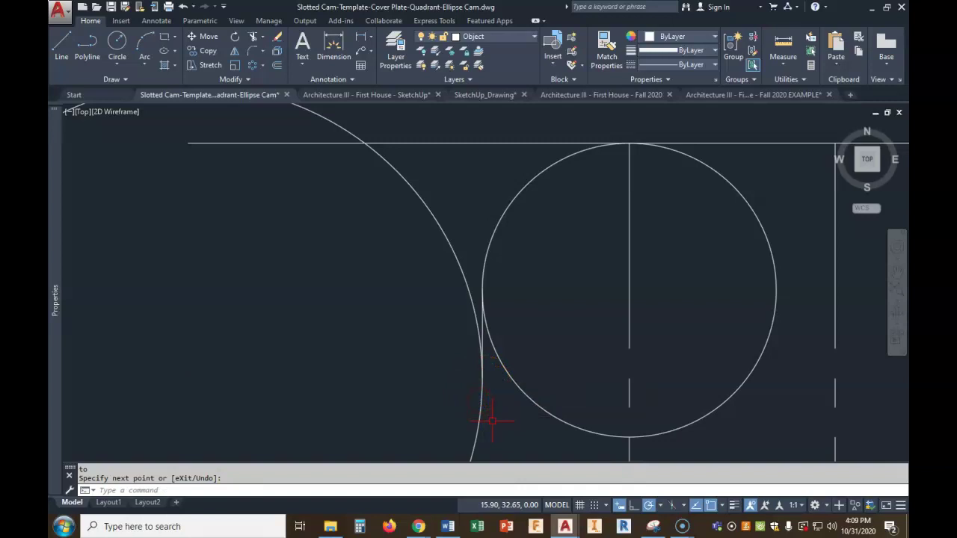
pyautogui.scroll(-2, 481, 327)
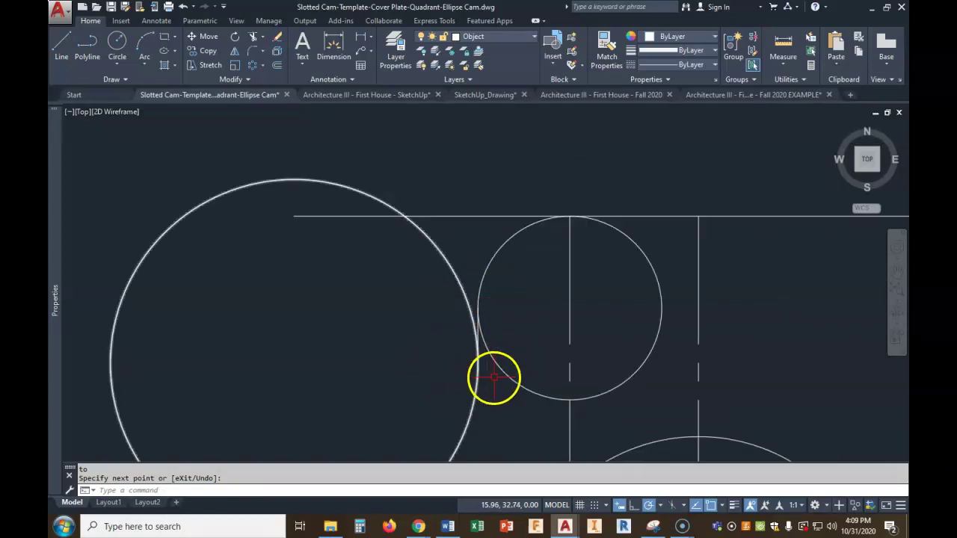
pyautogui.scroll(-2, 489, 342)
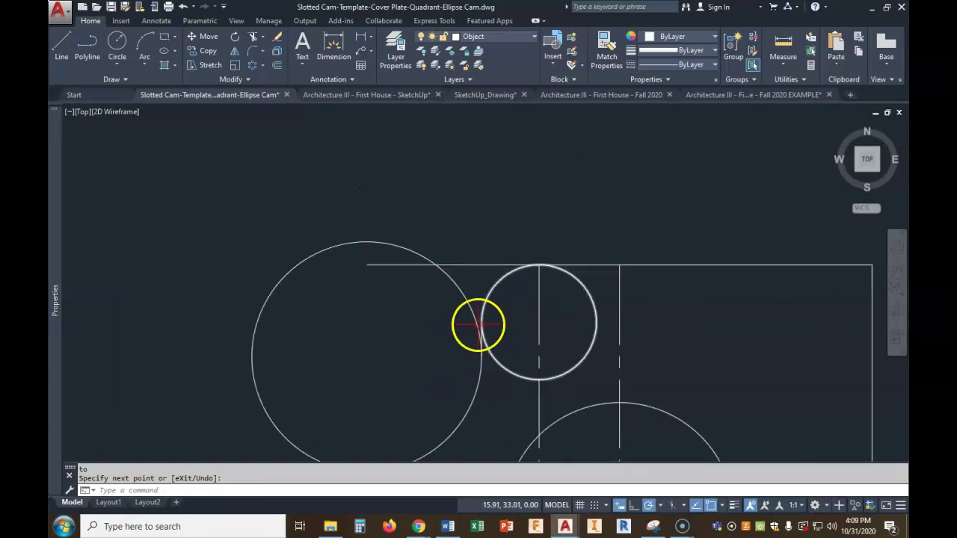
pyautogui.scroll(-2, 483, 313)
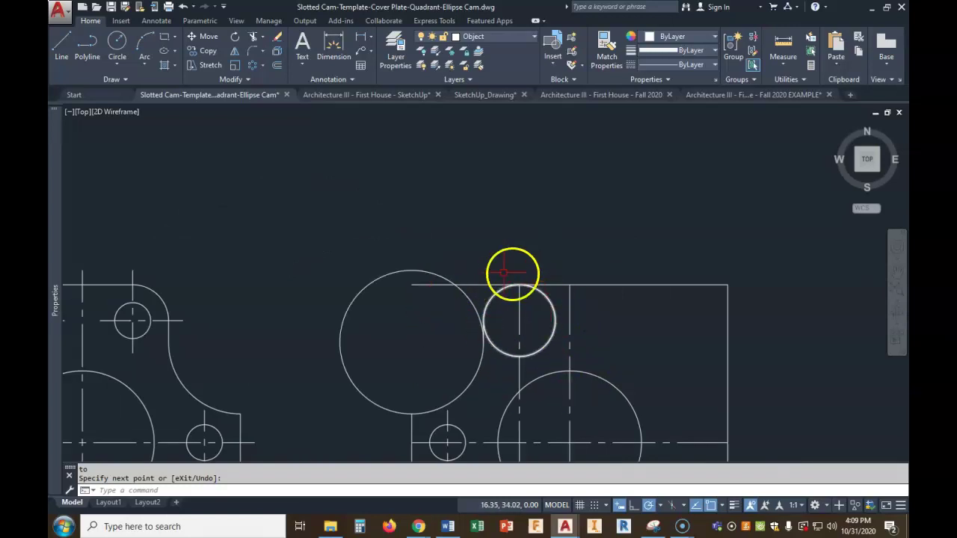
# Step: Trim the large circle's left arc, the top line's stub and the small circle's arcs
pyautogui.click(251, 41)
pyautogui.press('Return')
pyautogui.click(423, 269)
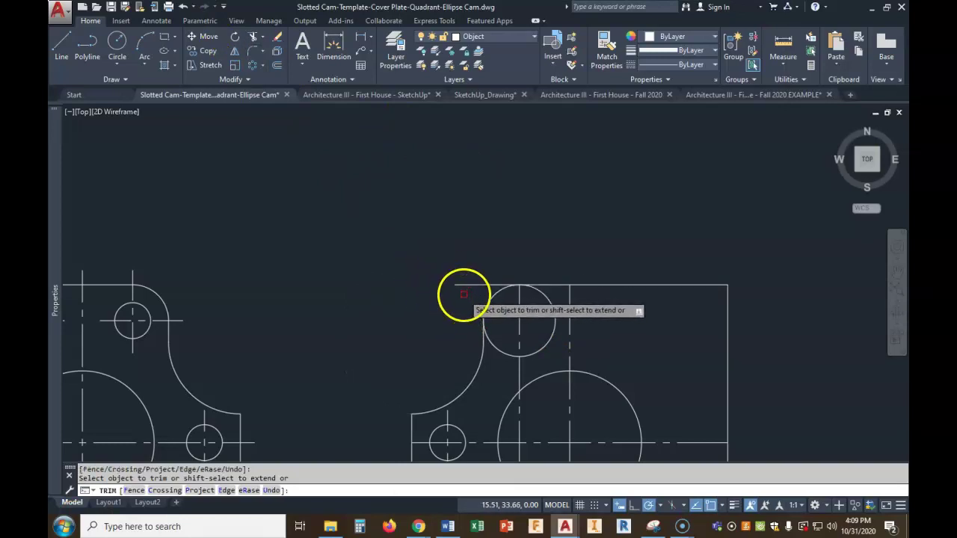
pyautogui.click(465, 285)
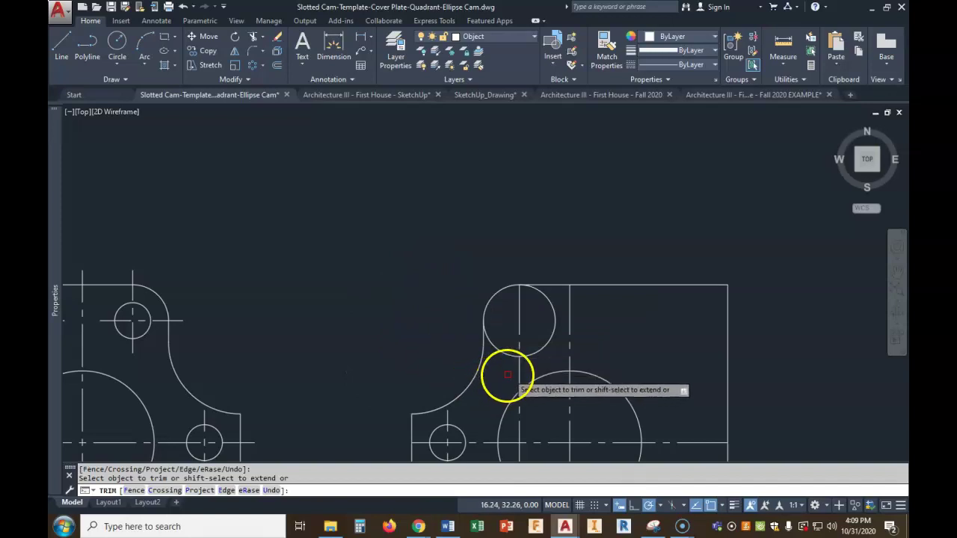
pyautogui.click(502, 357)
pyautogui.click(537, 355)
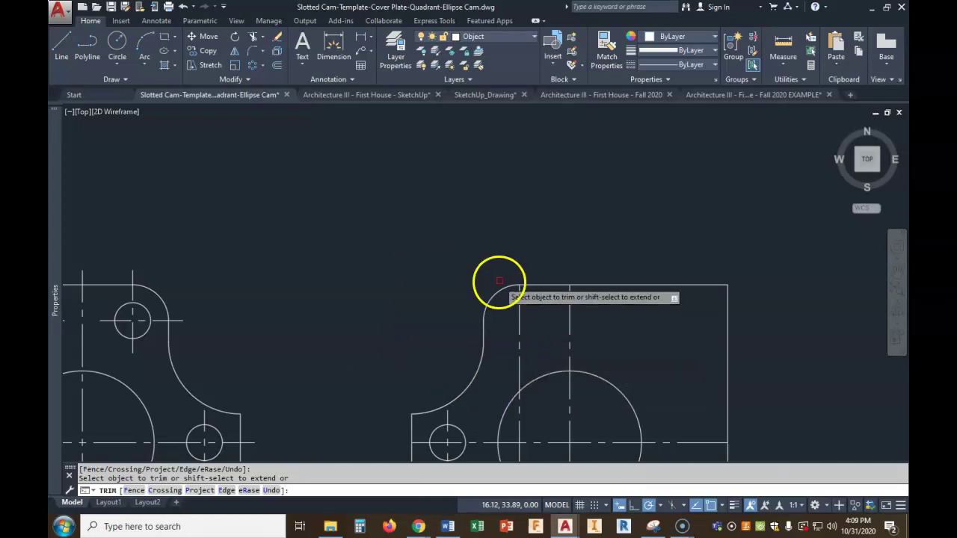
pyautogui.scroll(-5, 406, 382)
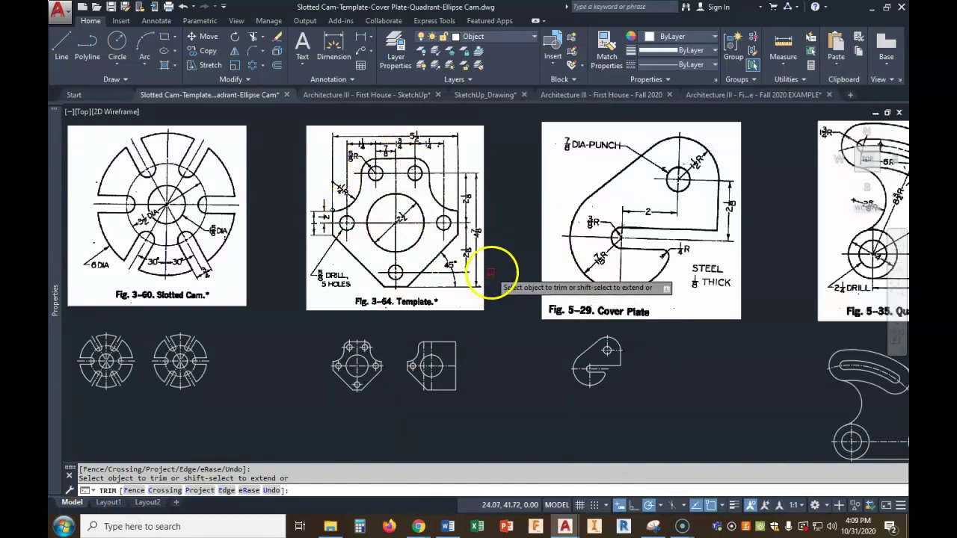
pyautogui.press('Escape')
pyautogui.scroll(2, 449, 363)
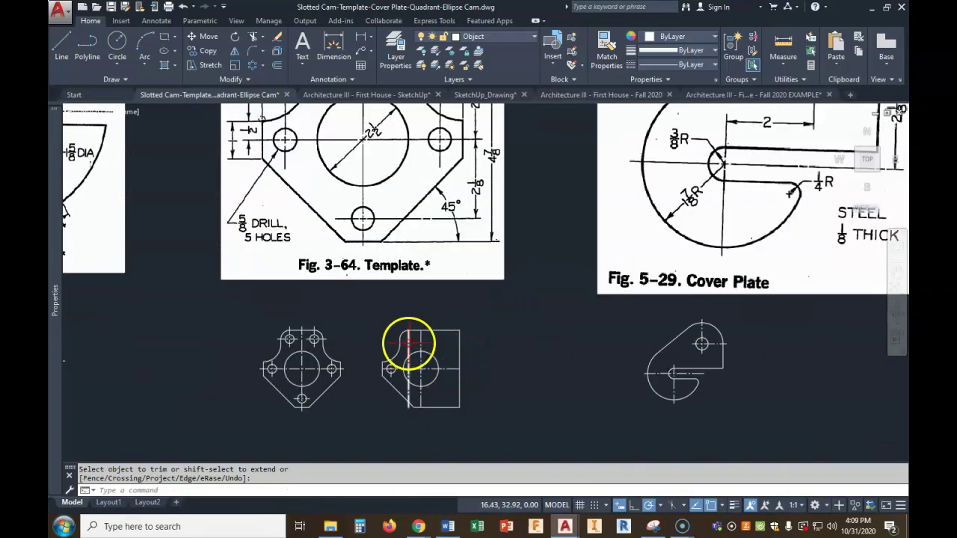
pyautogui.scroll(-2, 408, 342)
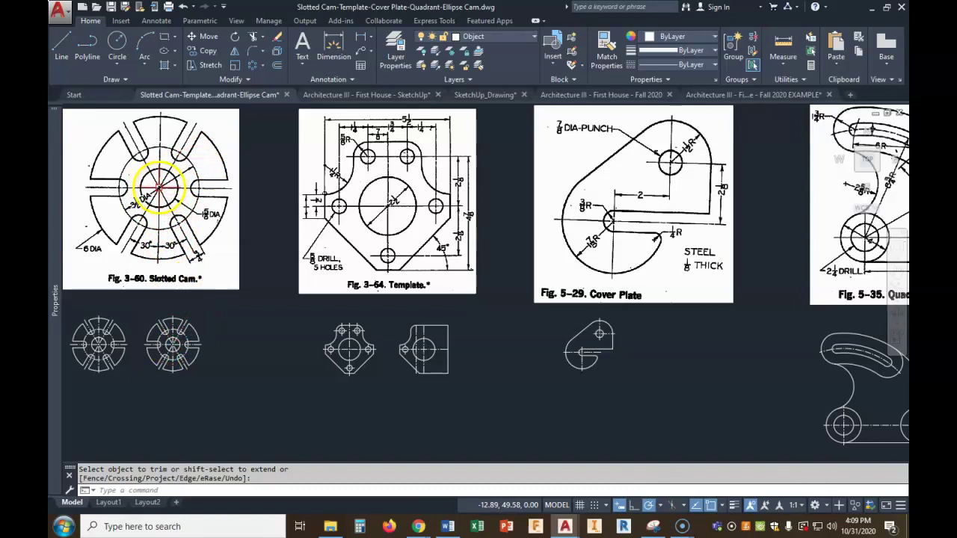
pyautogui.scroll(5, 391, 349)
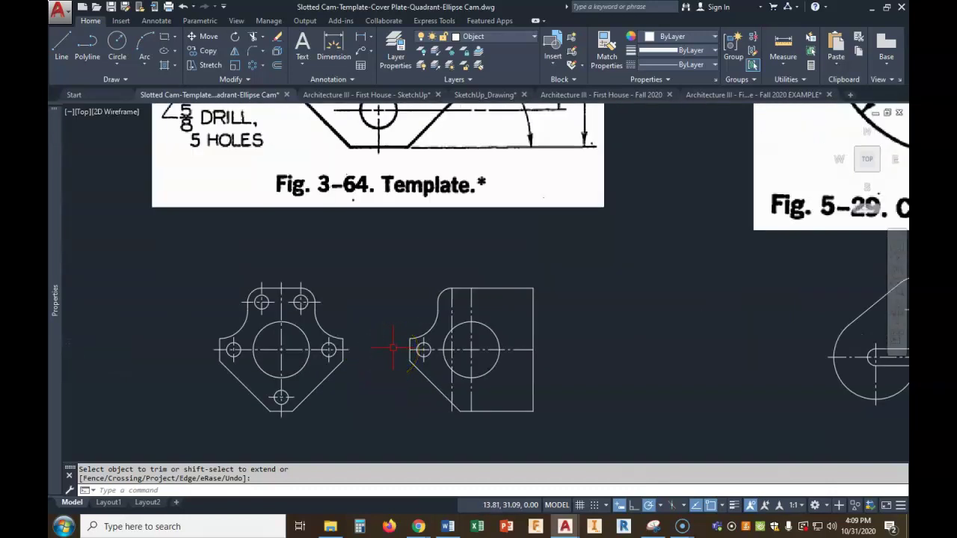
pyautogui.scroll(-3, 415, 337)
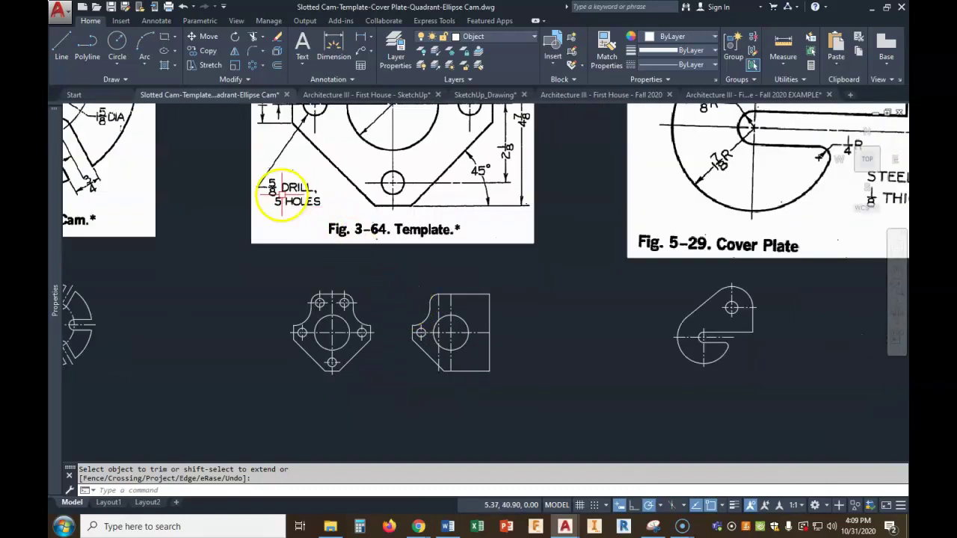
pyautogui.scroll(3, 438, 327)
# Step: Copy the small left hole from its centre to the upper end of the curved arc
pyautogui.click(205, 50)
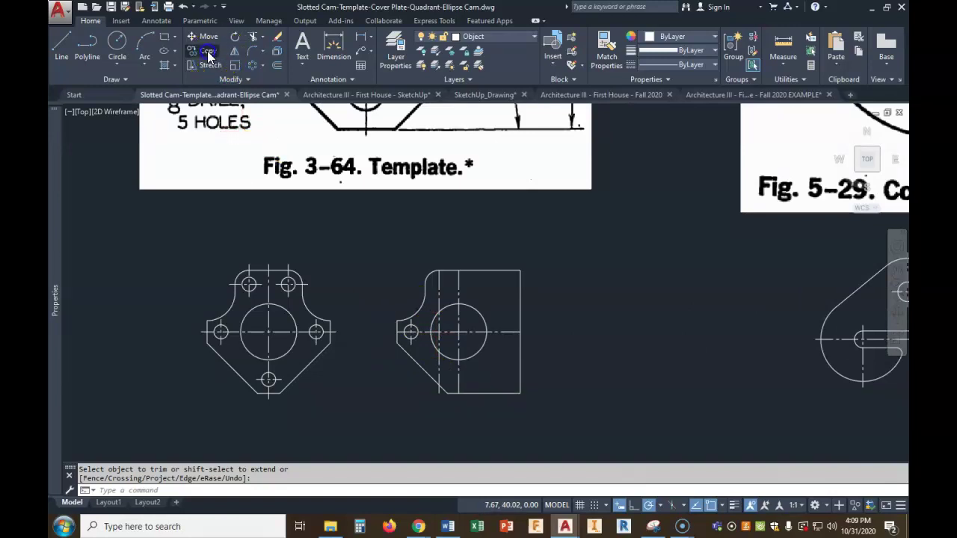
pyautogui.click(412, 335)
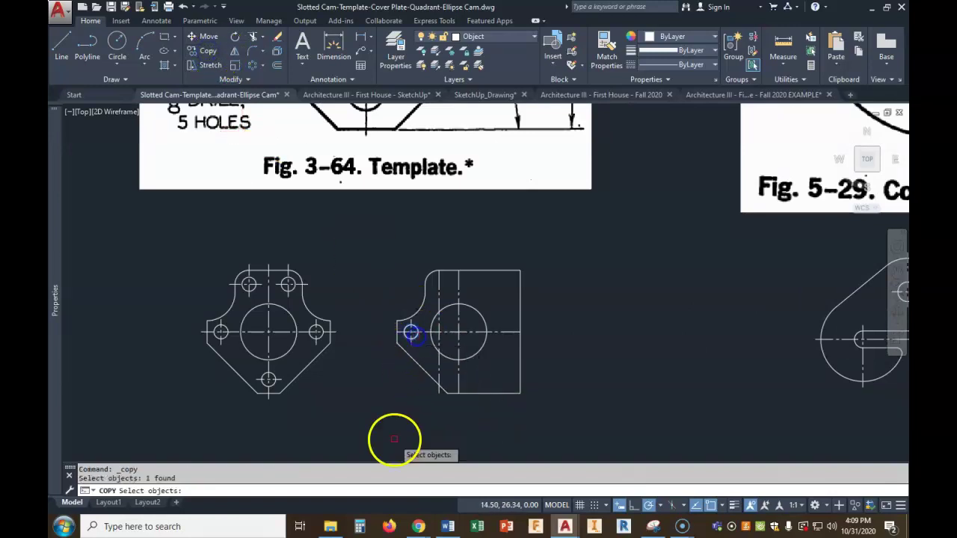
pyautogui.press('Return')
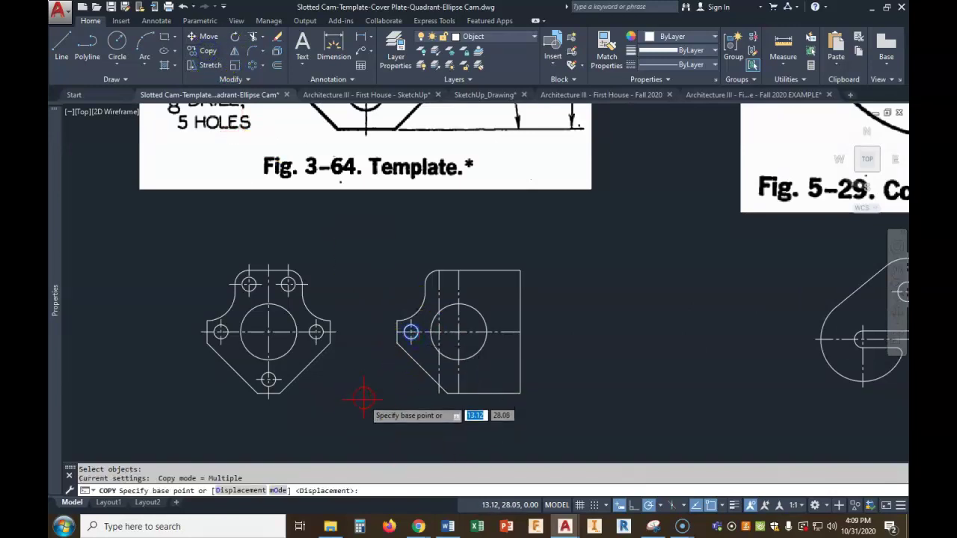
pyautogui.click(412, 332)
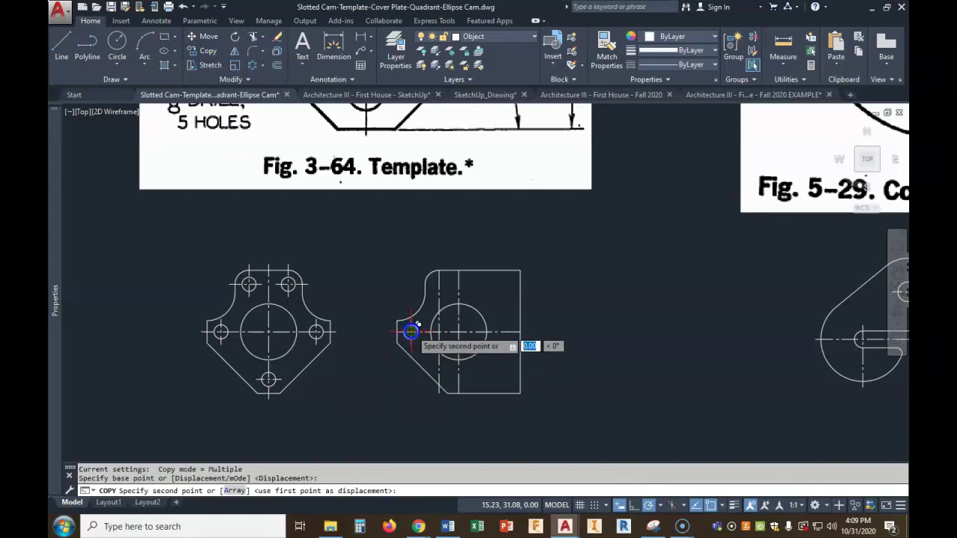
pyautogui.click(439, 285)
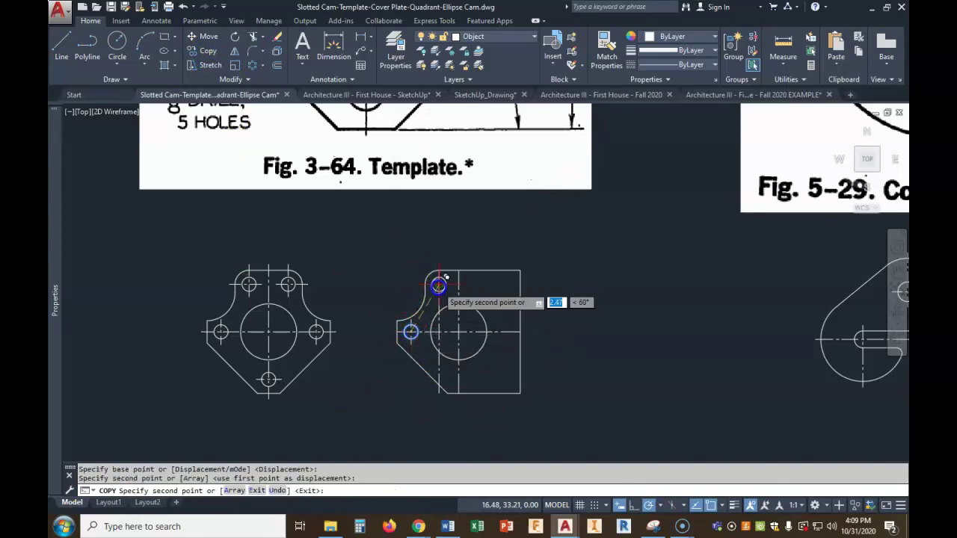
pyautogui.press('Return')
pyautogui.scroll(2, 439, 304)
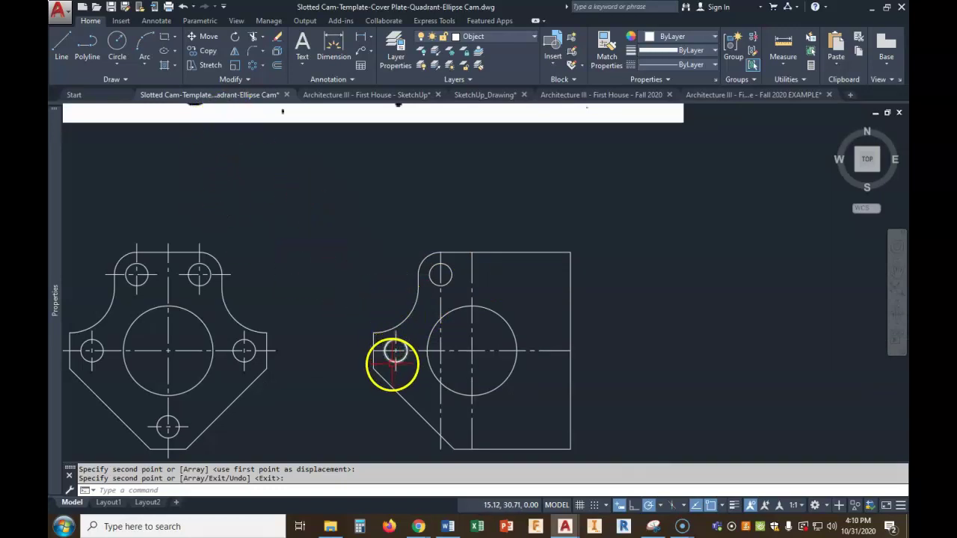
pyautogui.scroll(2, 427, 317)
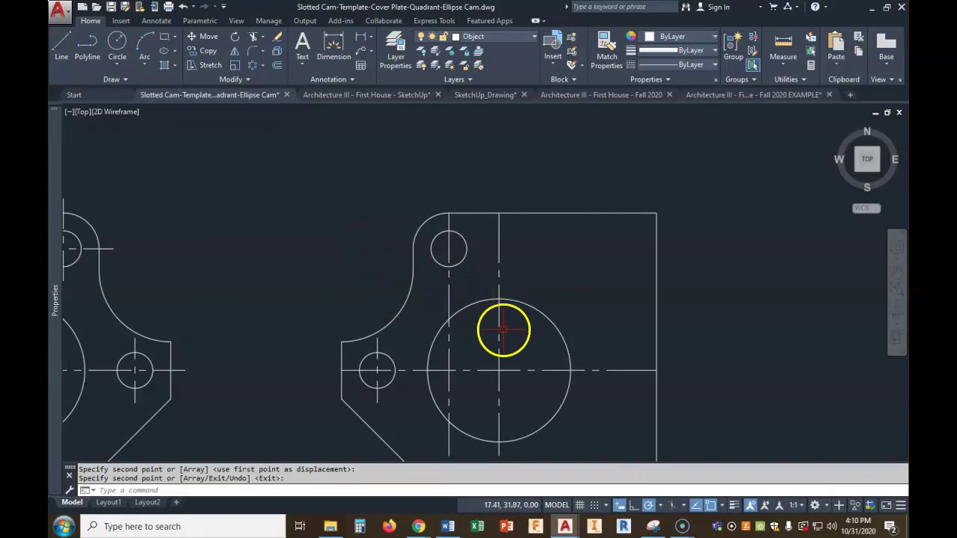
# Step: Copy the horizontal centre line up so it passes through the upper hole
pyautogui.click(208, 51)
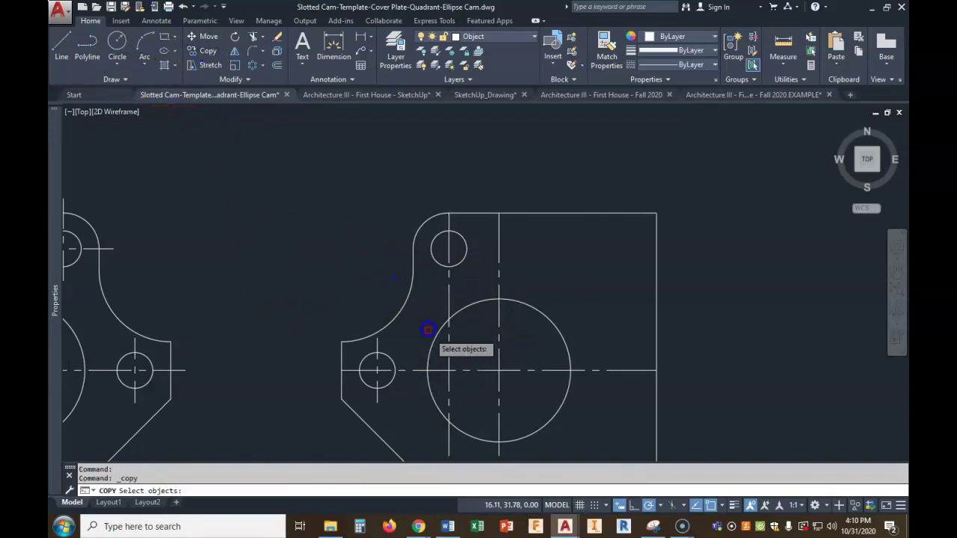
pyautogui.click(413, 370)
pyautogui.press('Return')
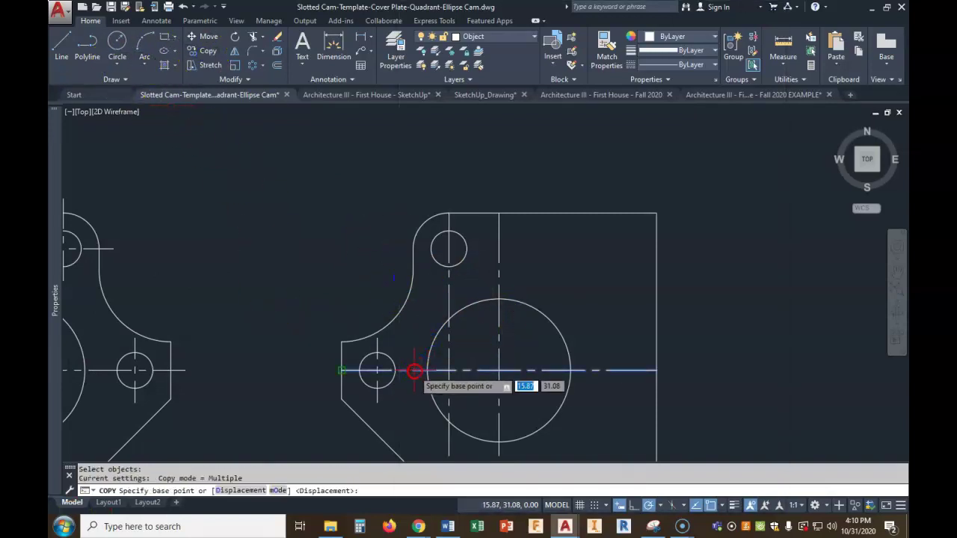
pyautogui.click(361, 370)
pyautogui.click(431, 249)
pyautogui.press('Return')
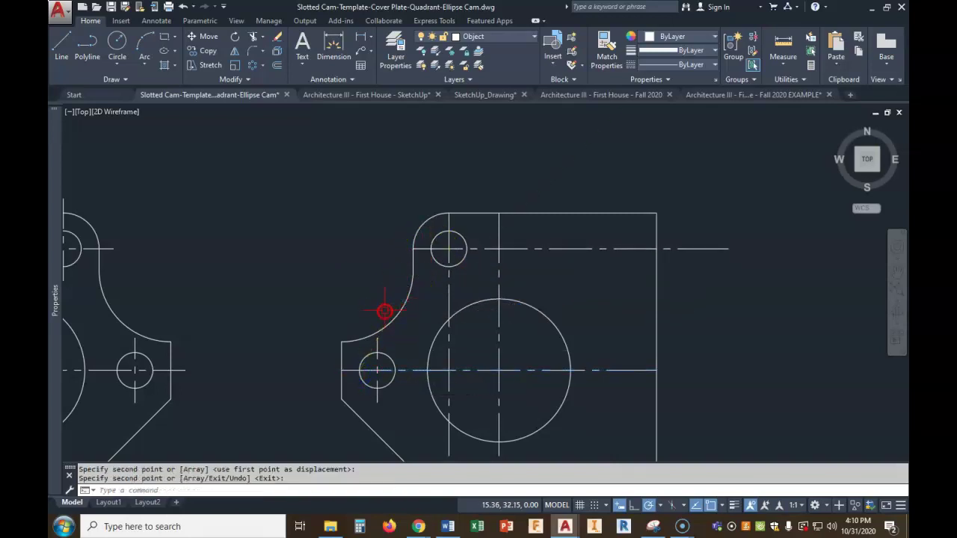
# Step: Grip-stretch both ends of the upper hole's horizontal centre line to 0.25 past the circle
pyautogui.click(421, 249)
pyautogui.click(412, 249)
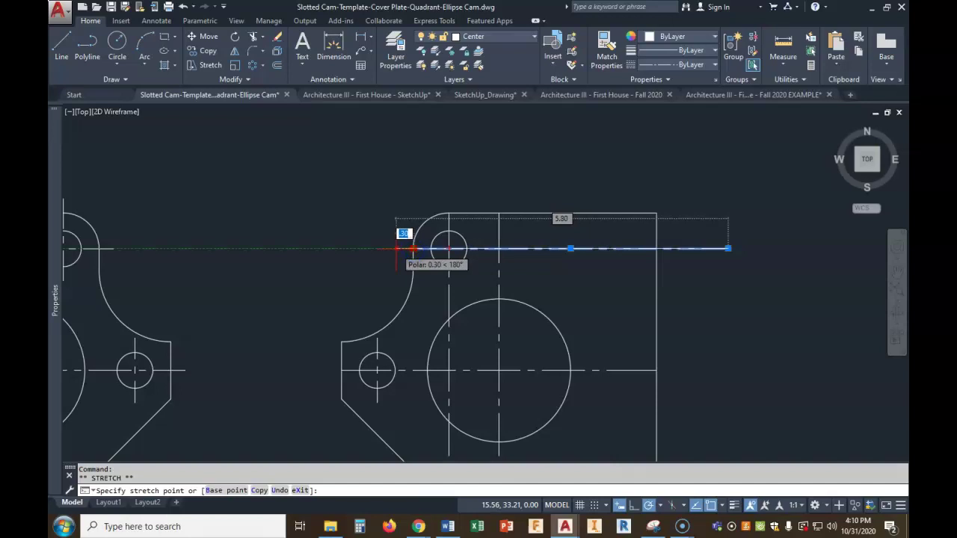
pyautogui.write('.25')
pyautogui.press('Return')
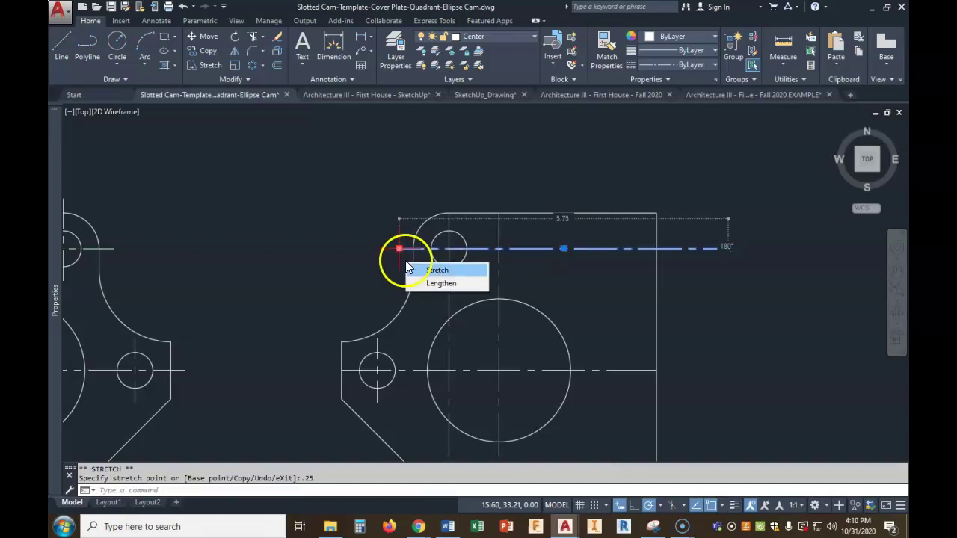
pyautogui.click(729, 248)
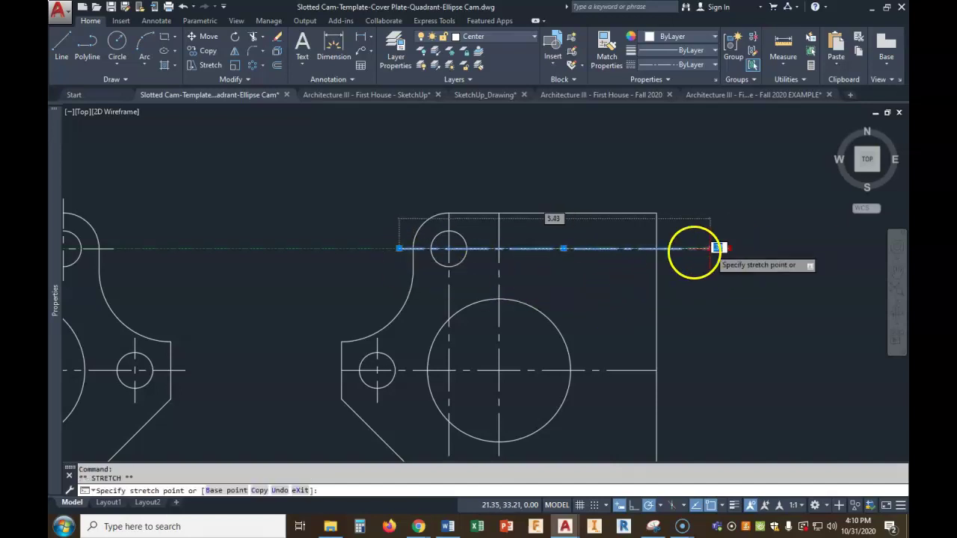
pyautogui.click(468, 249)
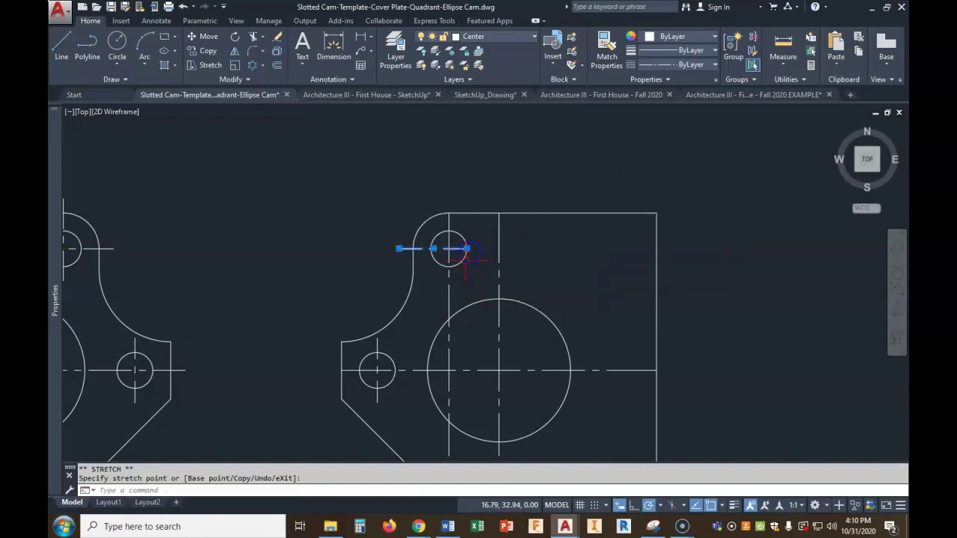
pyautogui.click(467, 248)
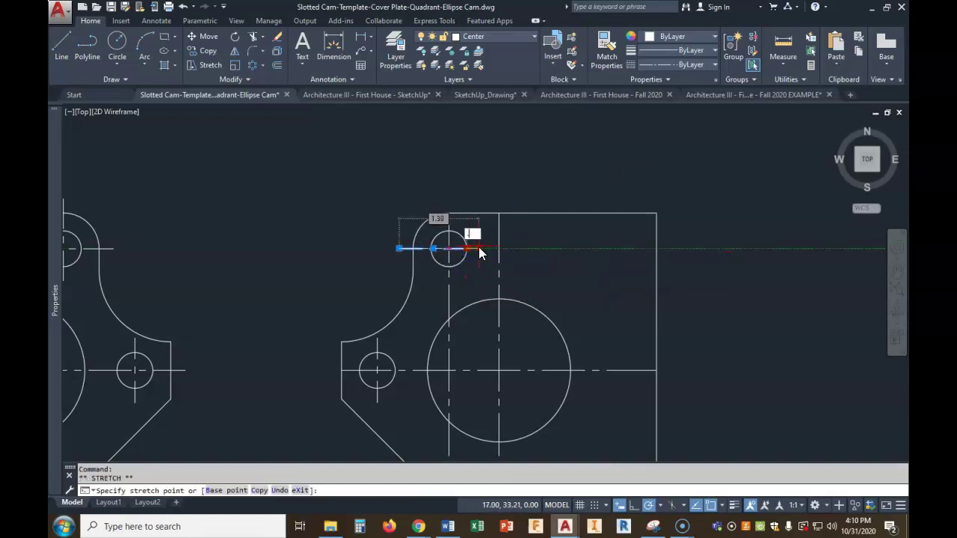
pyautogui.press('Return')
pyautogui.press('Escape')
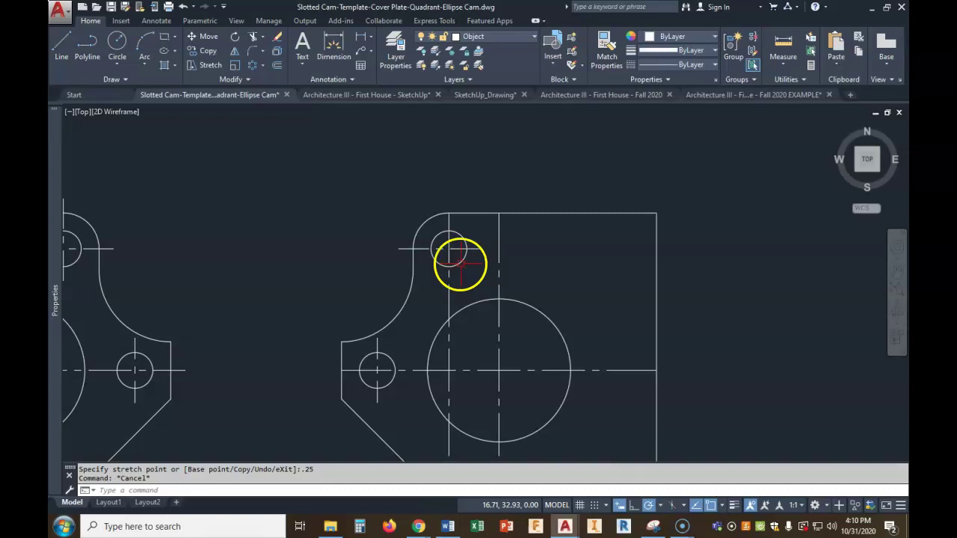
pyautogui.scroll(2, 428, 250)
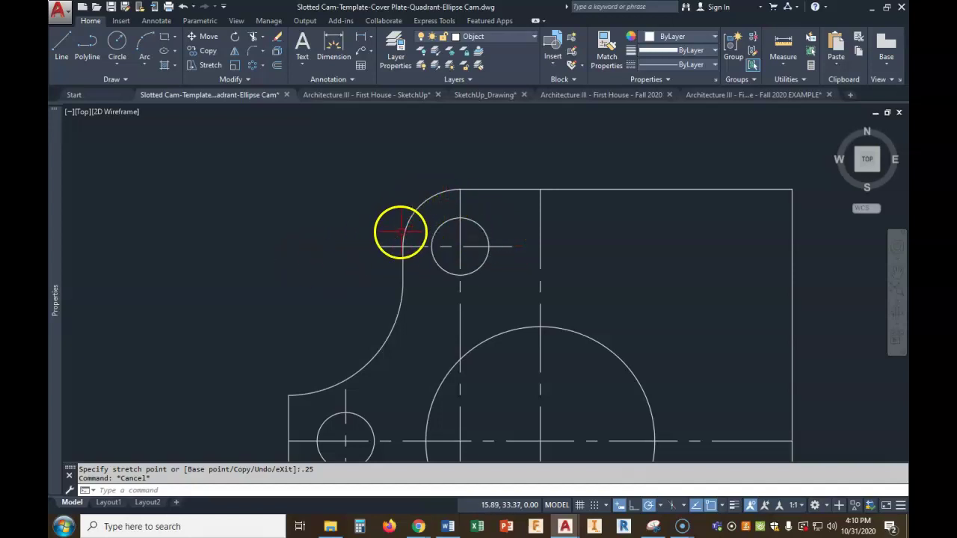
# Step: Stretch the hole's vertical centre line ends to 0.25 above and below the circle
pyautogui.click(461, 210)
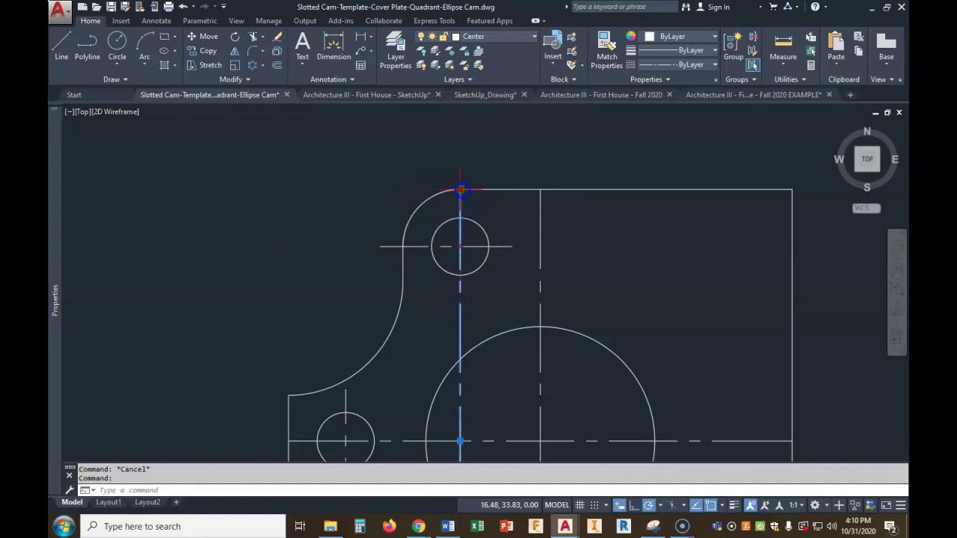
pyautogui.click(460, 190)
pyautogui.write('.2')
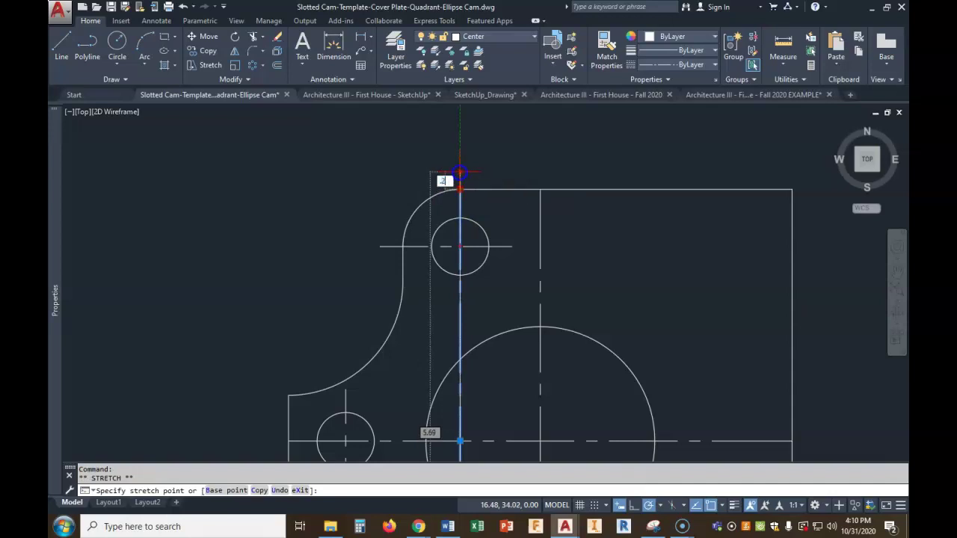
pyautogui.write('5')
pyautogui.press('Return')
pyautogui.scroll(-4, 474, 285)
pyautogui.click(468, 438)
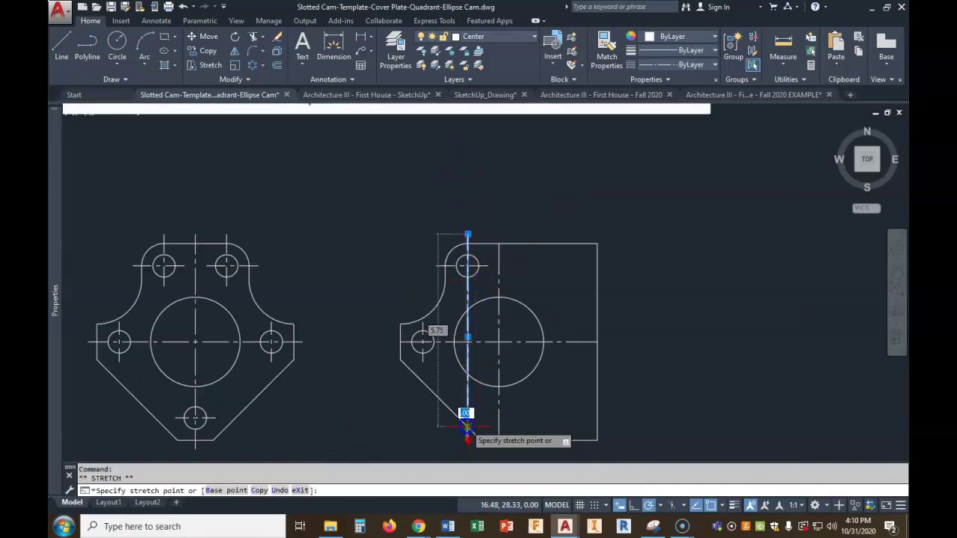
pyautogui.scroll(5, 467, 279)
pyautogui.click(466, 267)
pyautogui.write('.2')
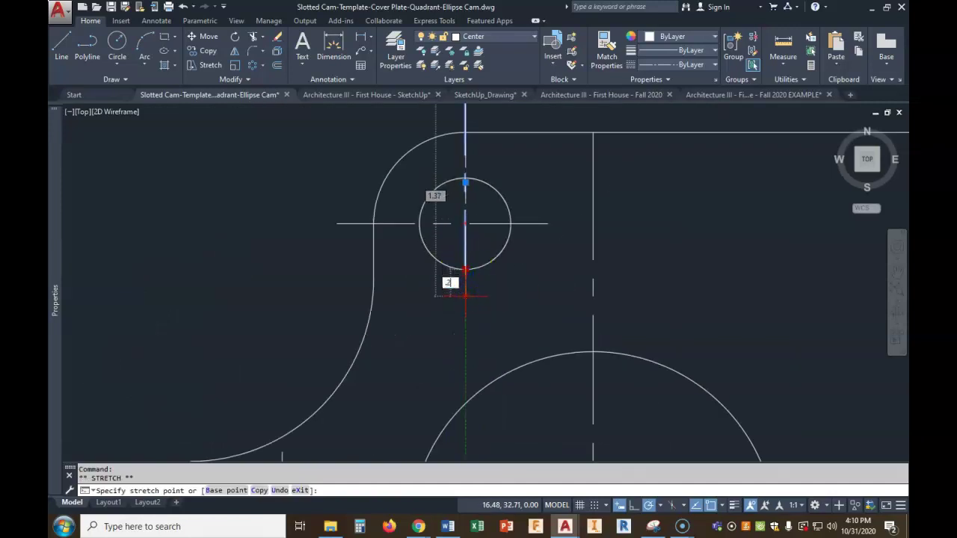
pyautogui.write('5')
pyautogui.press('Return')
pyautogui.press('Escape')
# Step: Pan and zoom to show both plates beside the reference figures
pyautogui.scroll(-4, 517, 304)
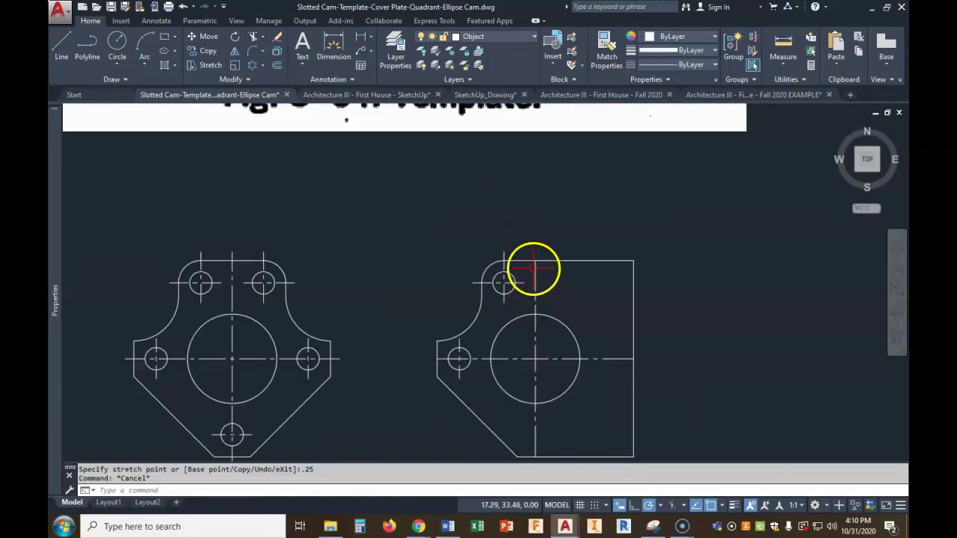
pyautogui.scroll(3, 503, 284)
pyautogui.scroll(-2, 474, 299)
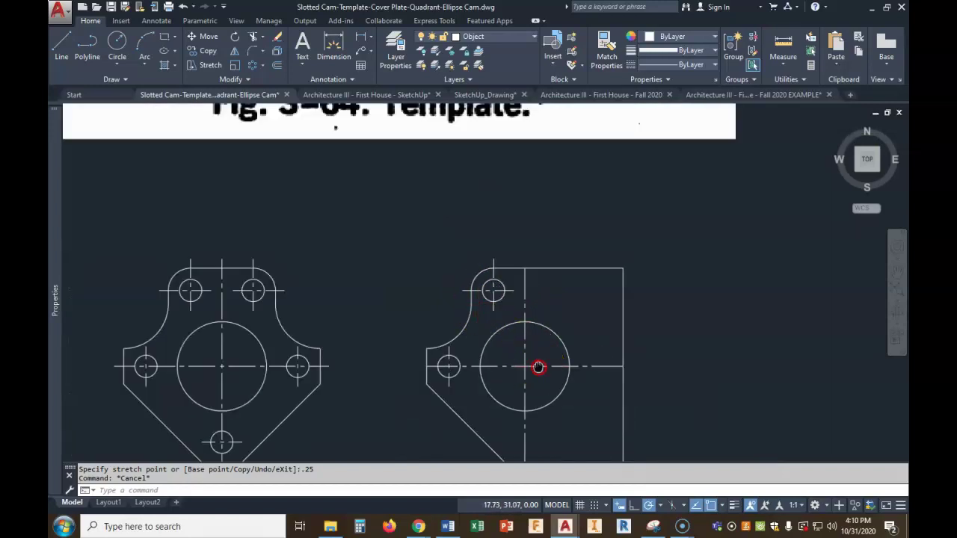
pyautogui.moveTo(538, 367); pyautogui.dragTo(503, 286, button='middle')
pyautogui.scroll(-4, 529, 337)
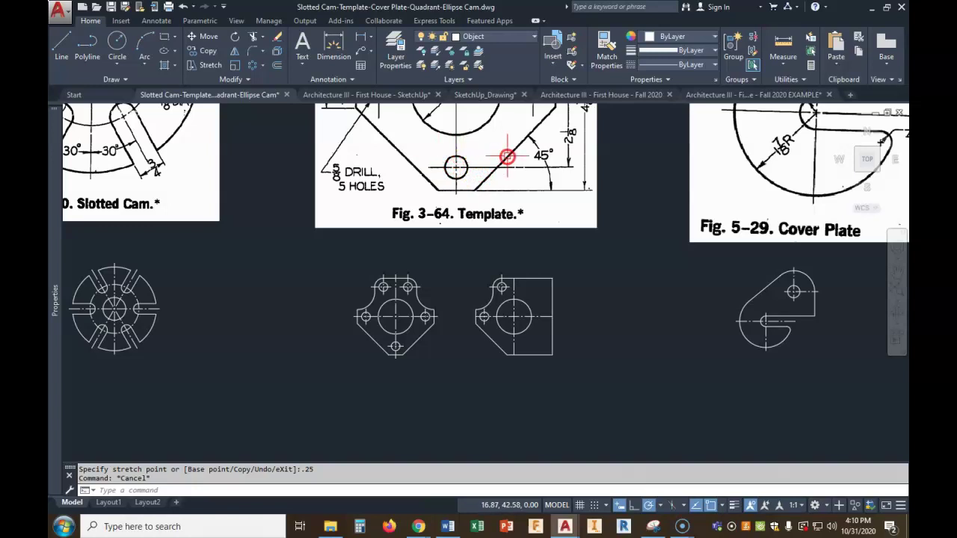
pyautogui.moveTo(507, 156); pyautogui.dragTo(511, 206, button='middle')
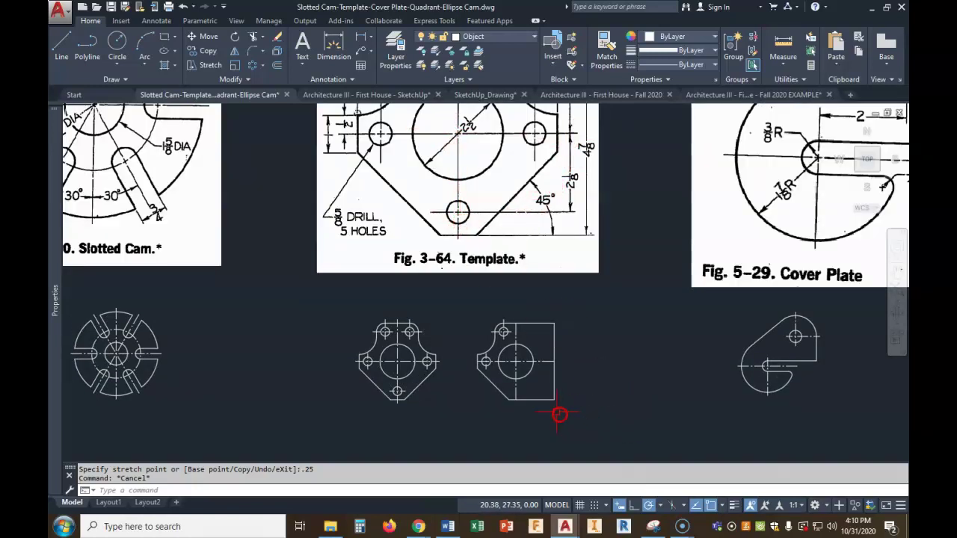
pyautogui.scroll(3, 540, 394)
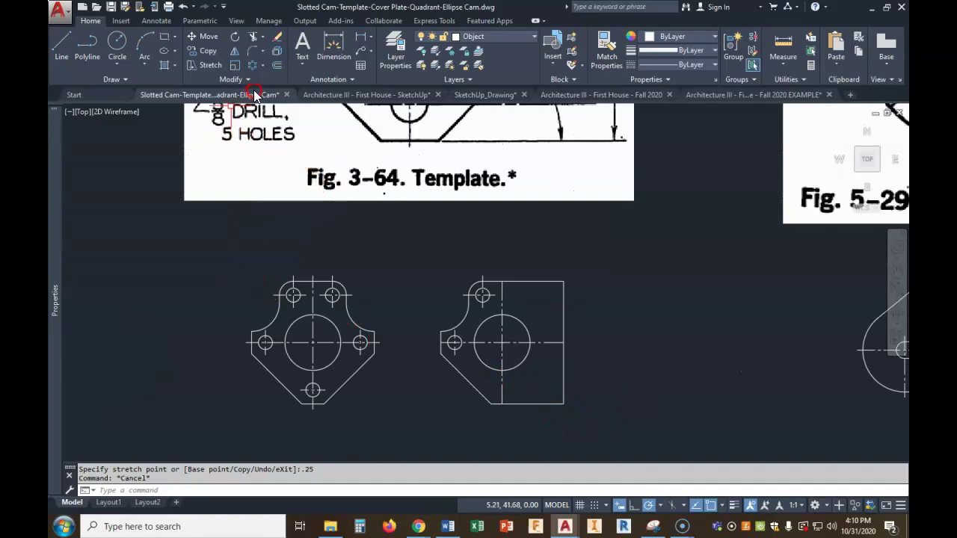
# Step: Offset the main horizontal centre line 2.125 downward
pyautogui.click(273, 72)
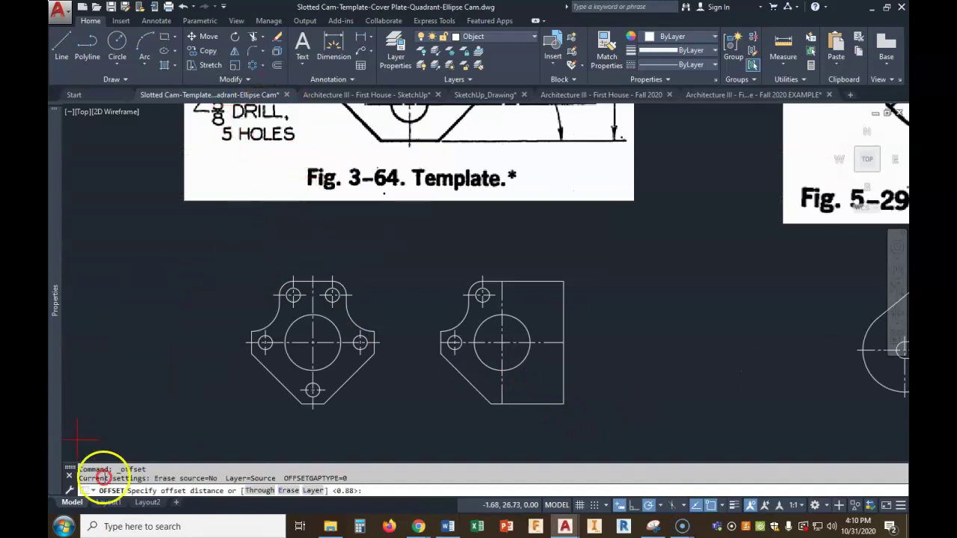
pyautogui.moveTo(145, 502)
pyautogui.write('2.')
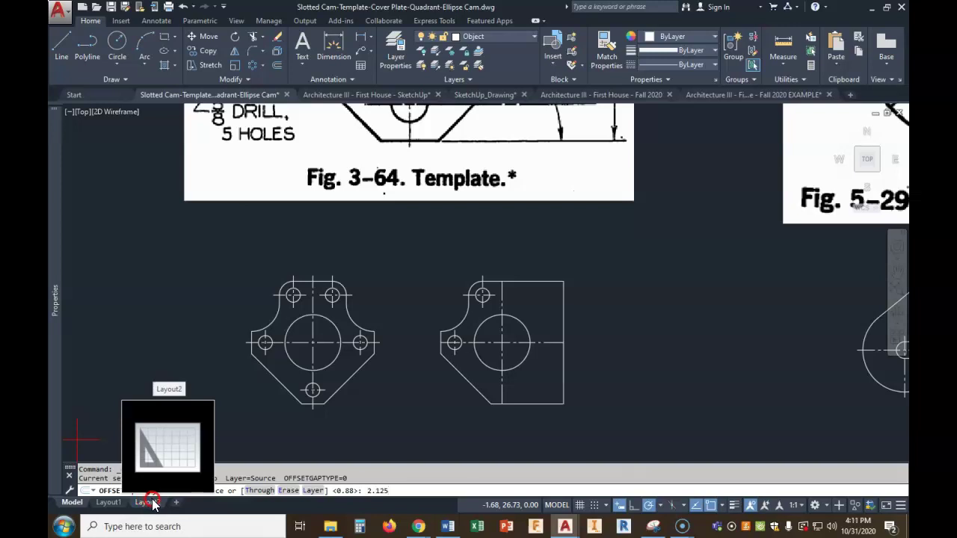
pyautogui.write('125')
pyautogui.press('Return')
pyautogui.click(539, 341)
pyautogui.click(533, 374)
pyautogui.press('Return')
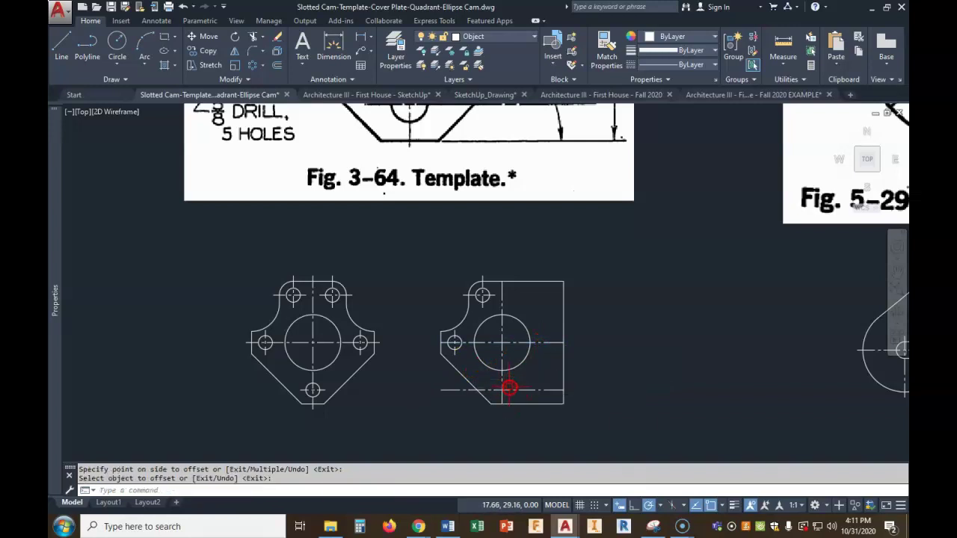
pyautogui.scroll(4, 510, 388)
# Step: Copy the small left hole from its centre onto the new lower centre line
pyautogui.click(204, 51)
pyautogui.click(379, 257)
pyautogui.press('Return')
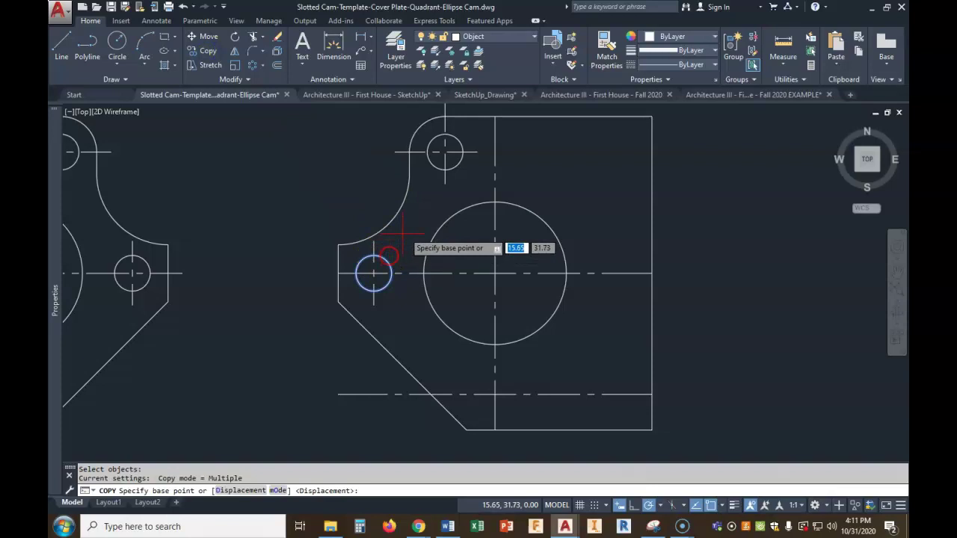
pyautogui.click(376, 271)
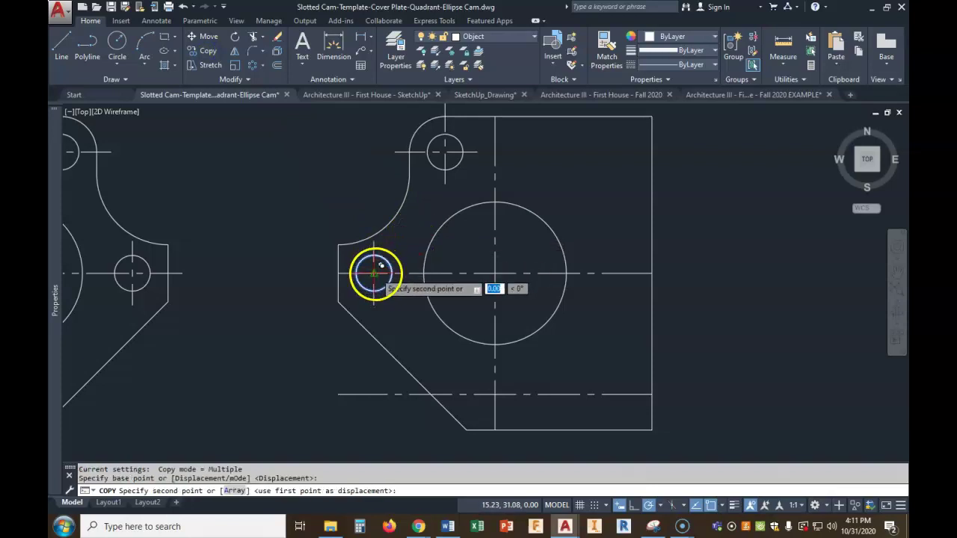
pyautogui.click(495, 394)
pyautogui.press('Return')
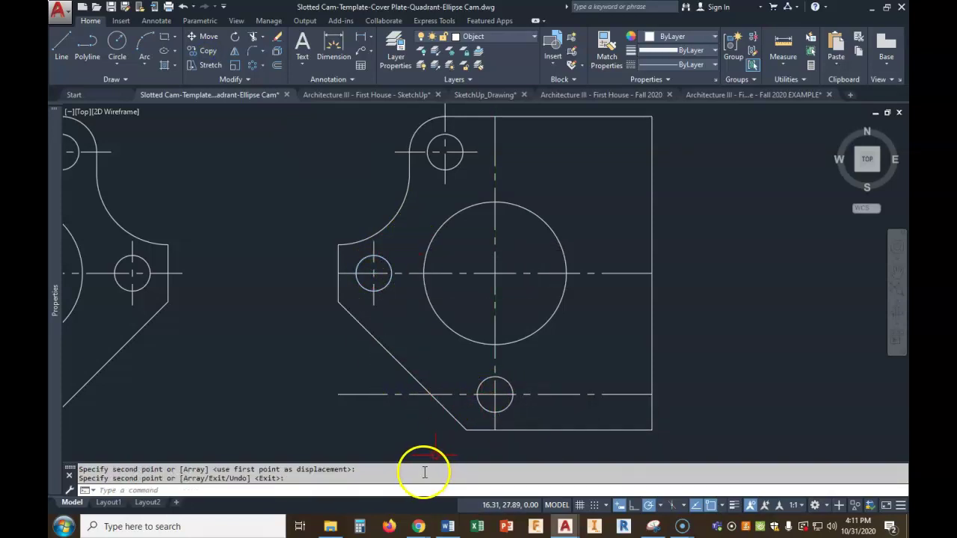
pyautogui.click(348, 395)
# Step: Shorten both ends of the lower centre line to 0.25 past its hole
pyautogui.click(338, 394)
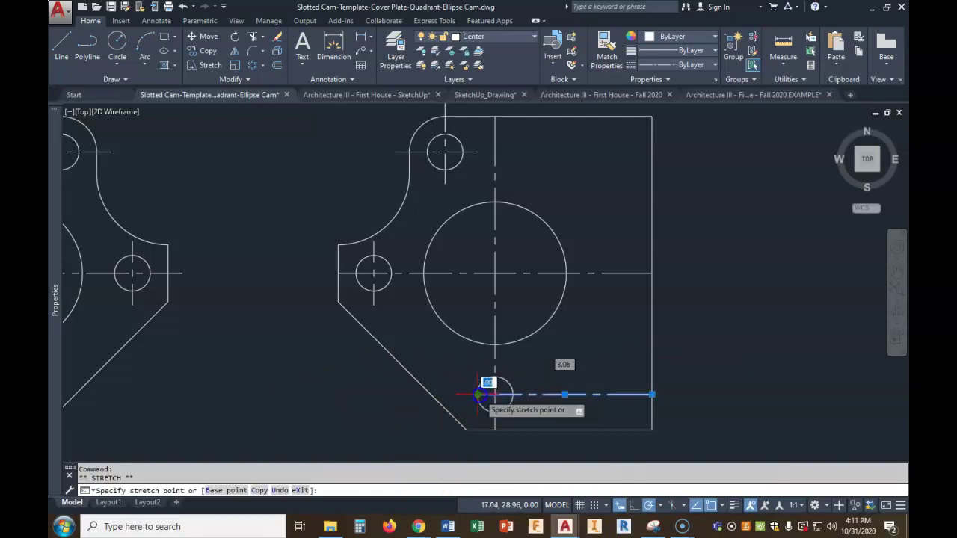
pyautogui.press('Return')
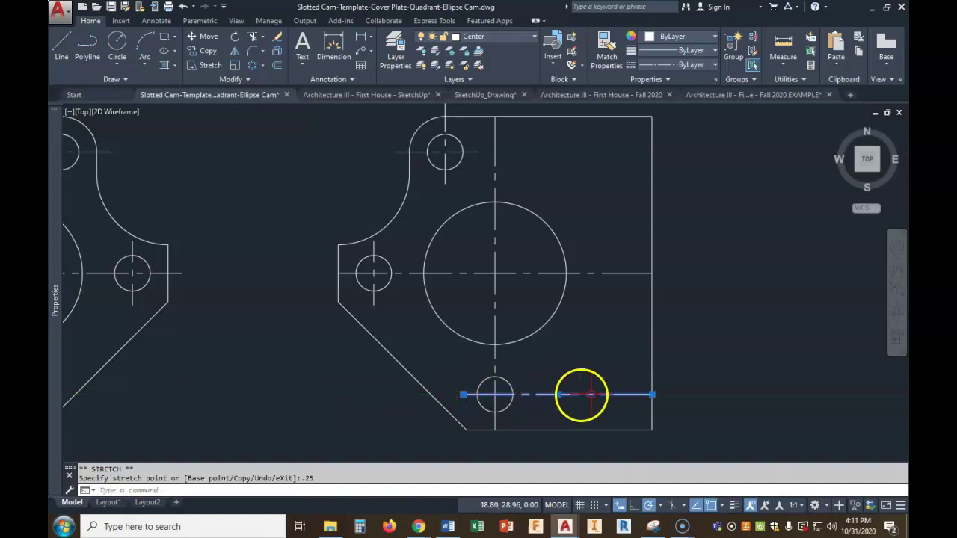
pyautogui.click(653, 394)
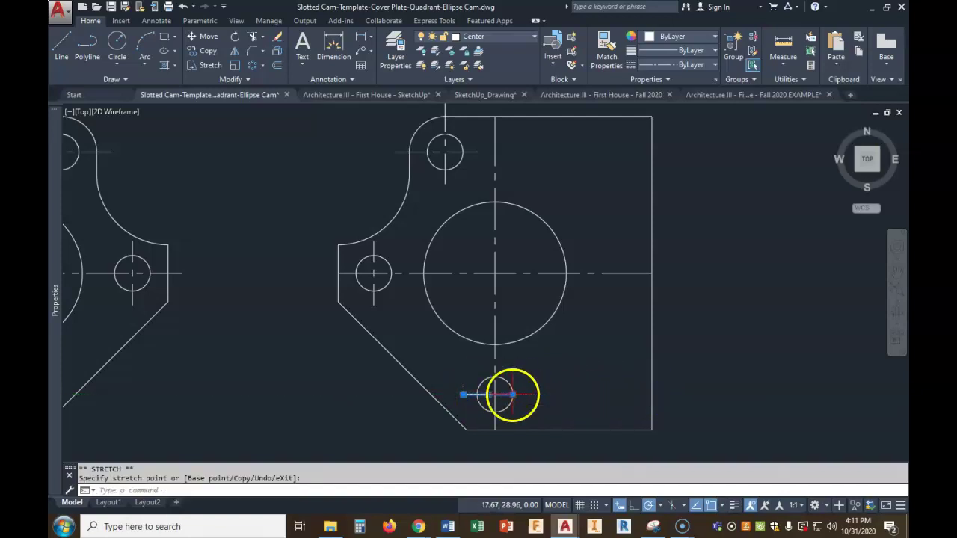
pyautogui.click(514, 394)
pyautogui.write('.2')
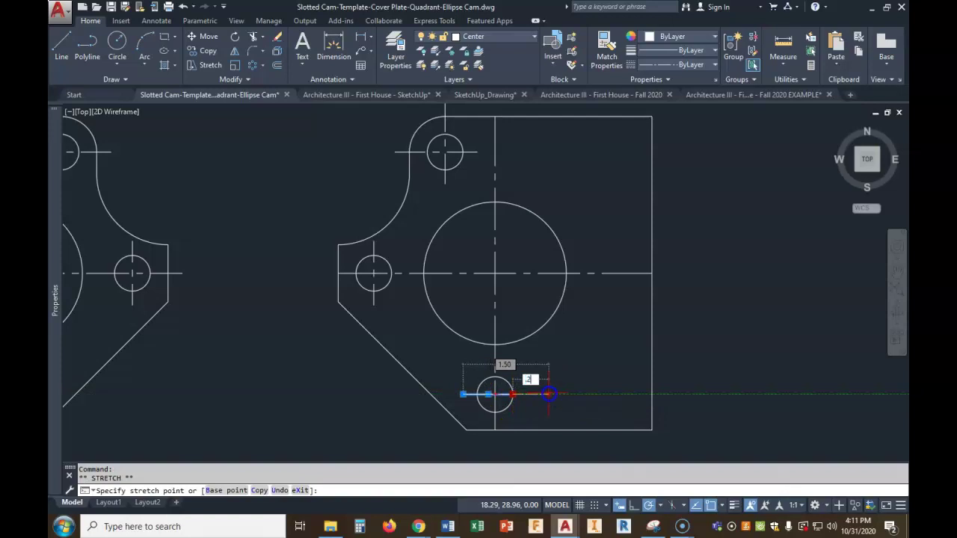
pyautogui.write('5')
pyautogui.press('Return')
pyautogui.scroll(-2, 532, 405)
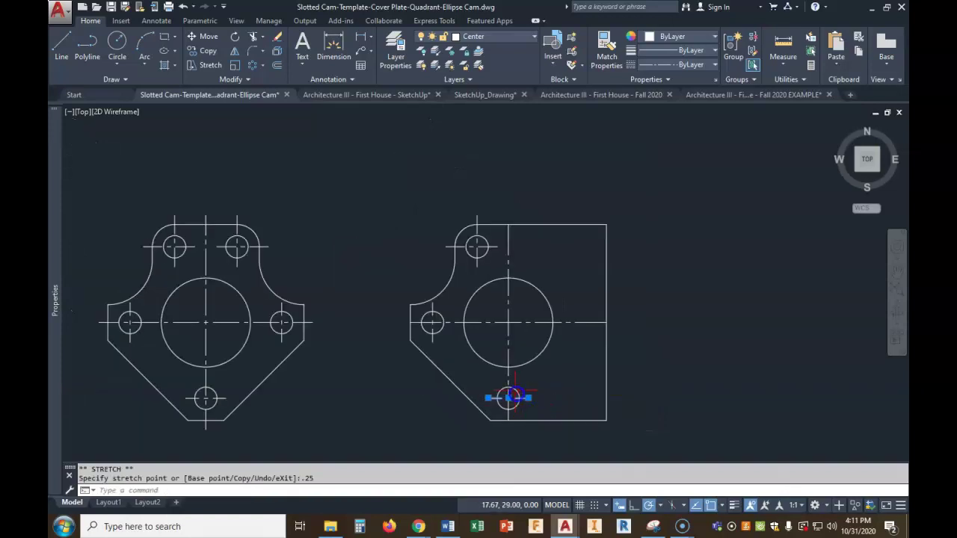
pyautogui.moveTo(535, 323); pyautogui.dragTo(539, 336, button='middle')
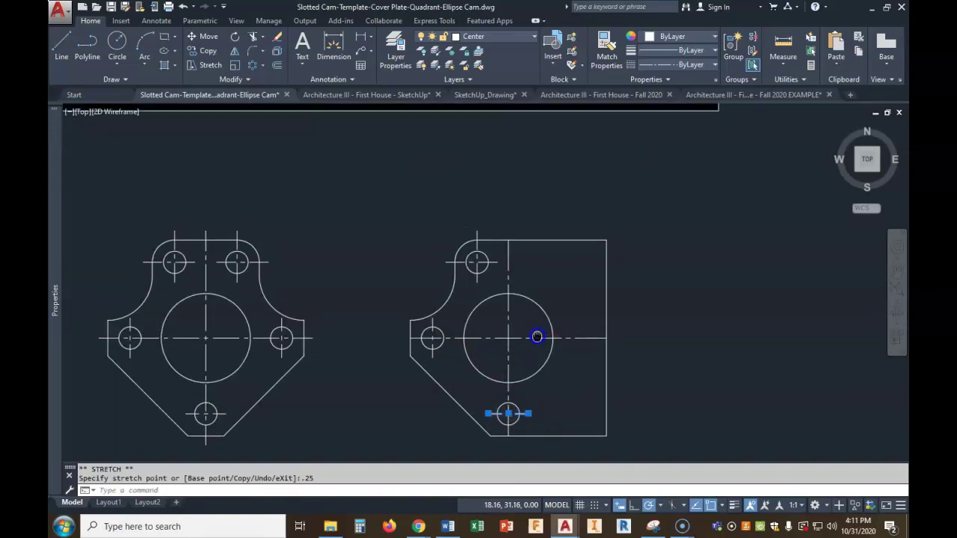
# Step: Extend the main horizontal centre line 0.25 beyond the plate edge at both ends
pyautogui.click(417, 339)
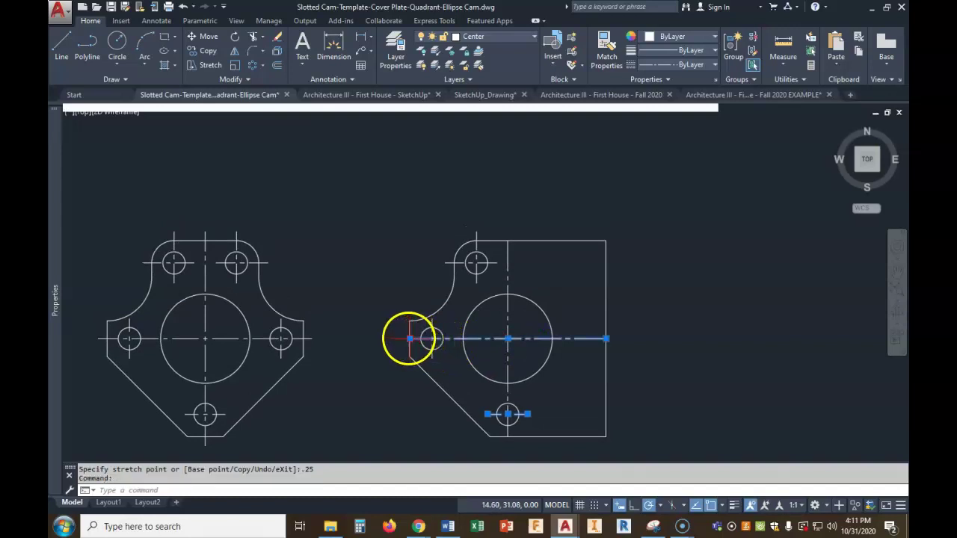
pyautogui.click(410, 338)
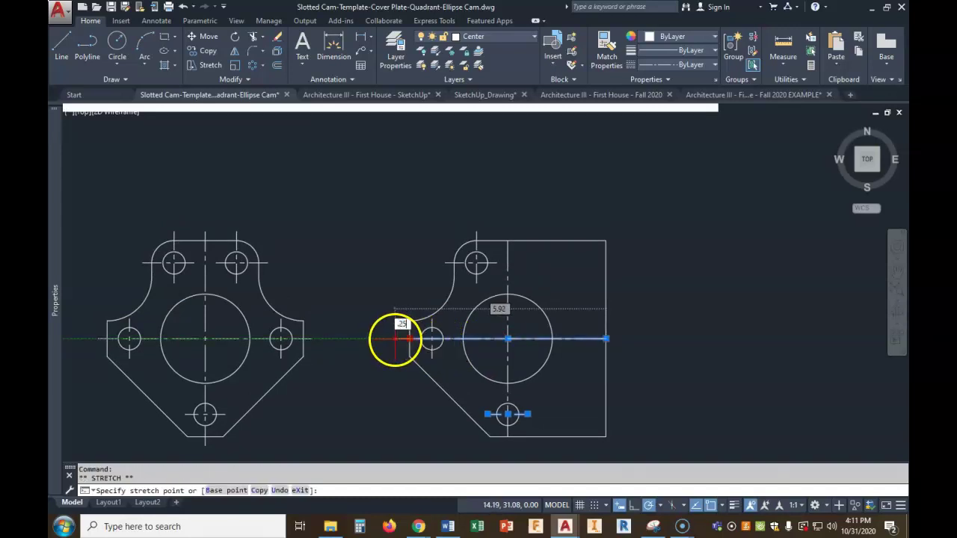
pyautogui.press('Return')
pyautogui.click(605, 338)
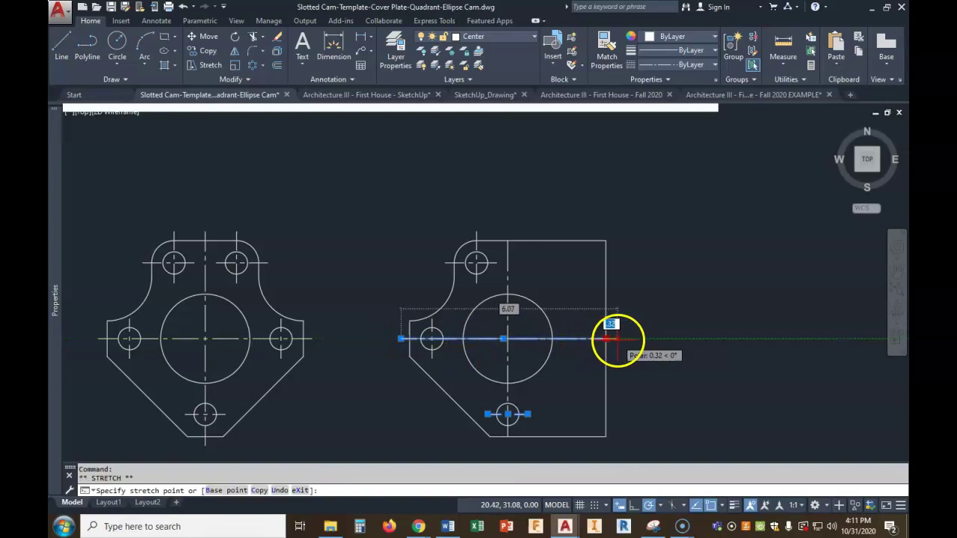
pyautogui.write('.25')
pyautogui.press('Return')
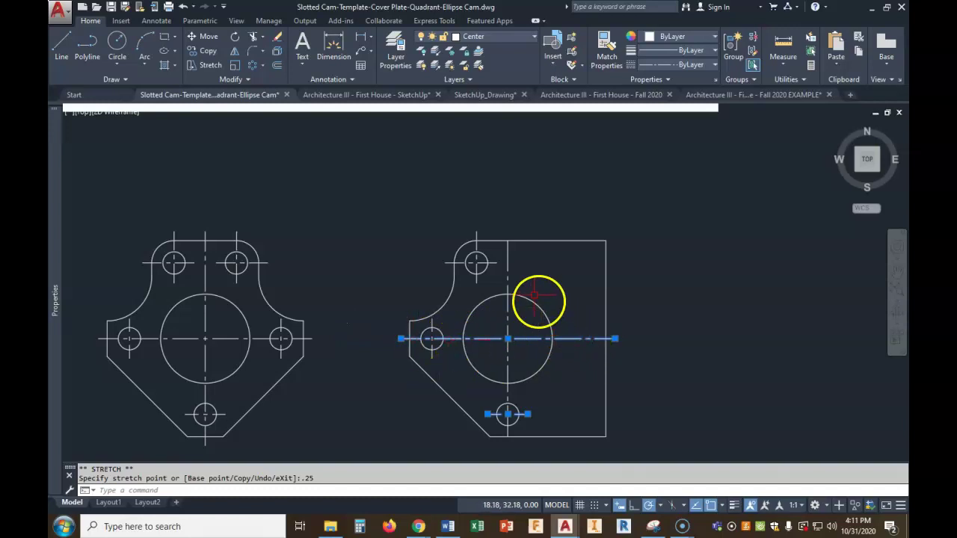
# Step: Stretch the main vertical centre line's top and bottom ends 0.25 beyond the plate
pyautogui.click(508, 271)
pyautogui.click(508, 241)
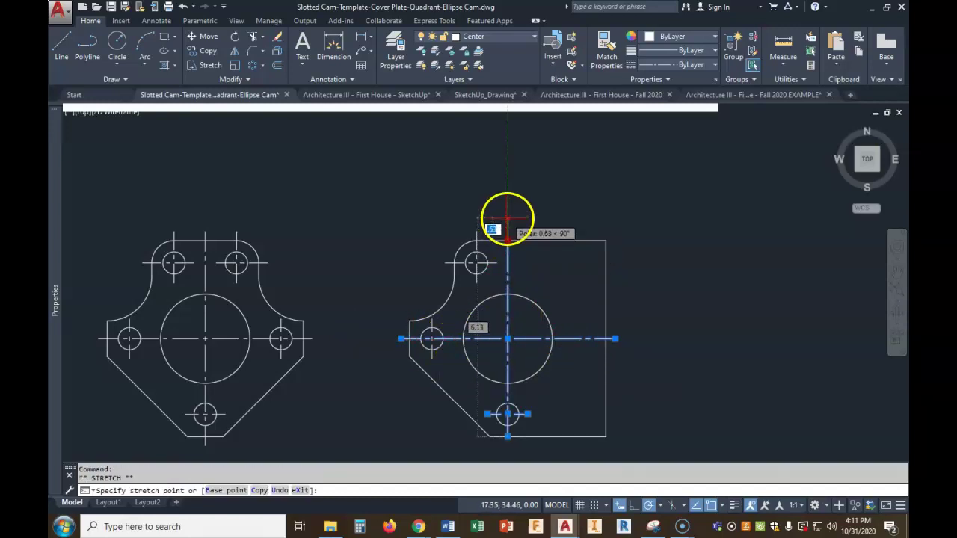
pyautogui.write('.25')
pyautogui.press('Return')
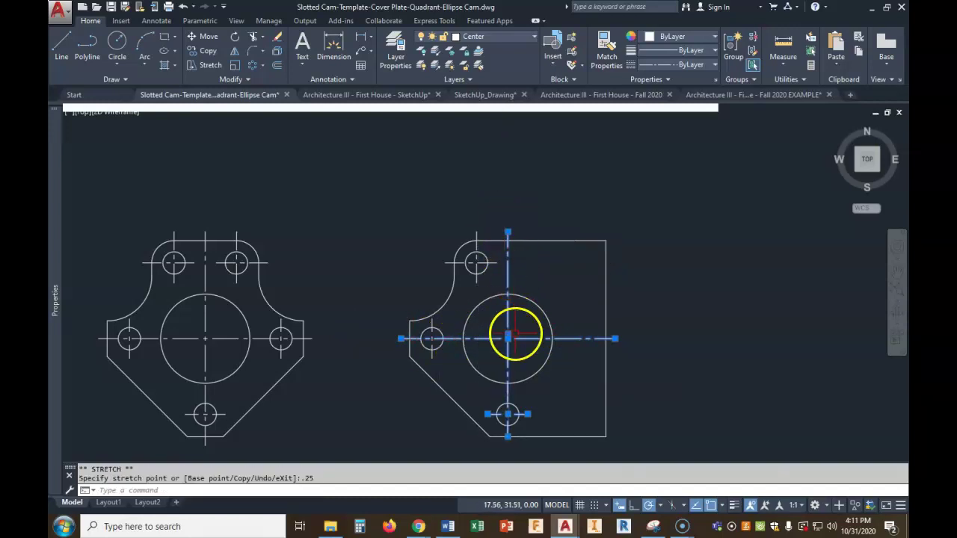
pyautogui.click(508, 436)
pyautogui.write('.2')
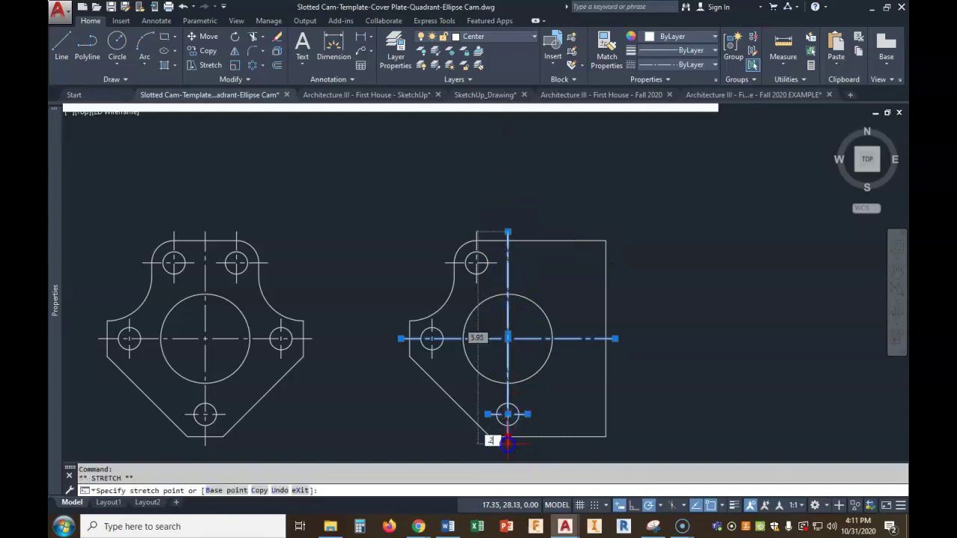
pyautogui.write('5')
pyautogui.press('Return')
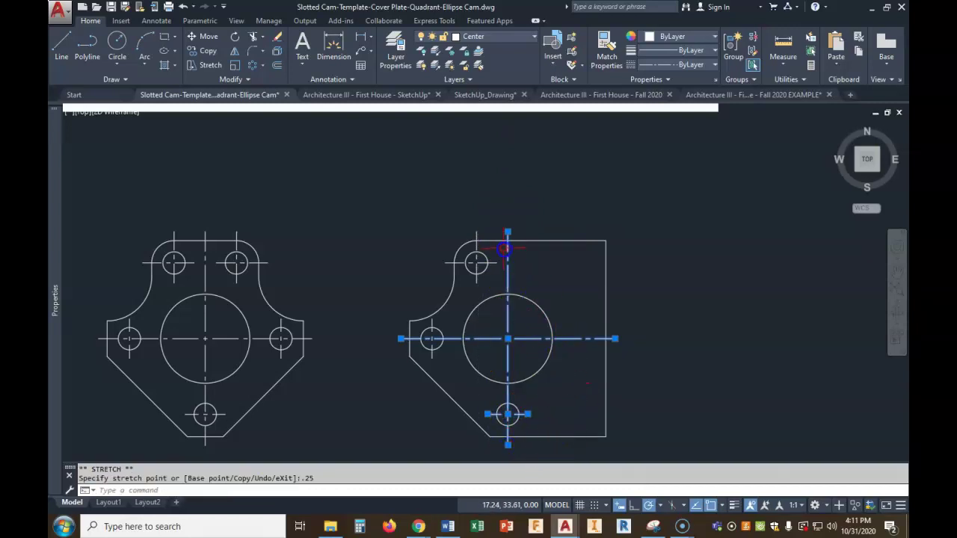
# Step: Cancel the pending stretch and erase the stray vertical right edge of the template copy
pyautogui.scroll(-8, 514, 326)
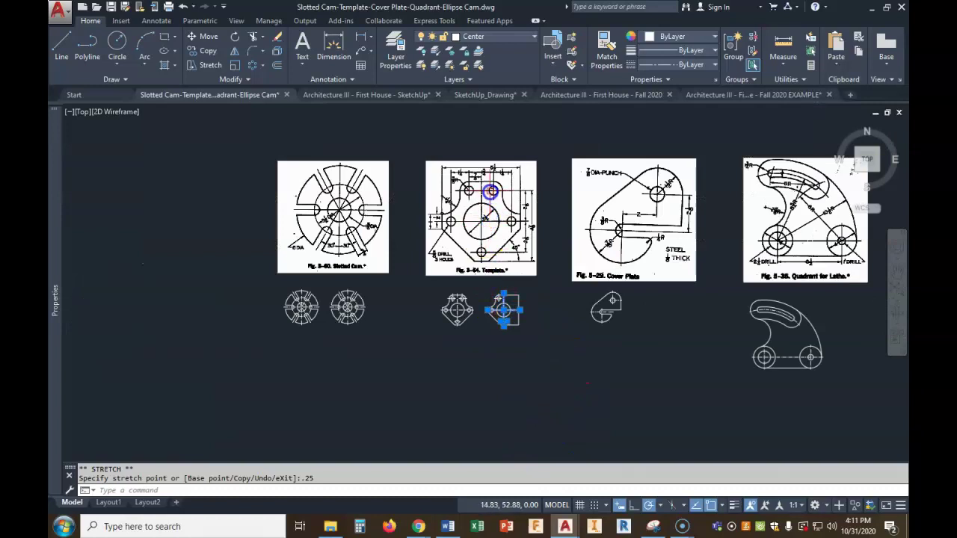
pyautogui.scroll(2, 490, 192)
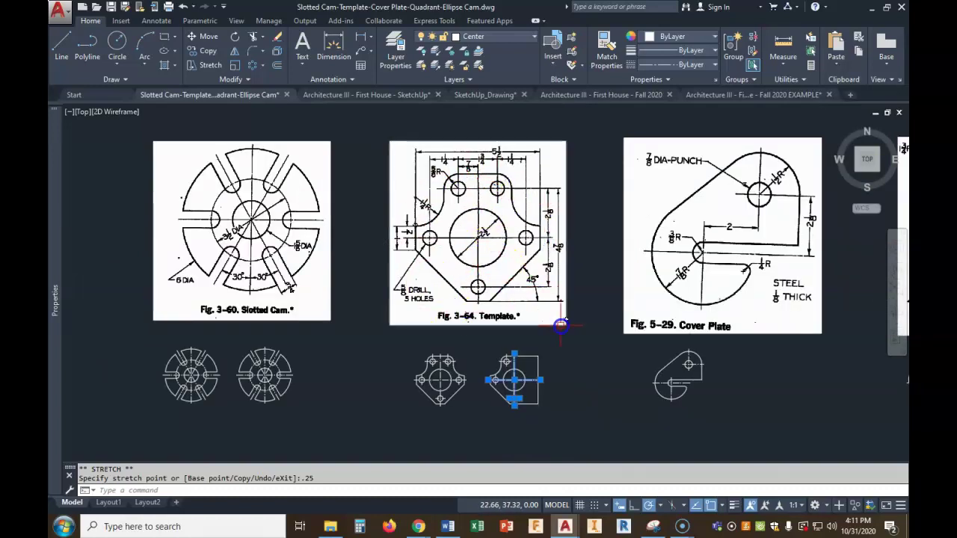
pyautogui.scroll(2, 560, 326)
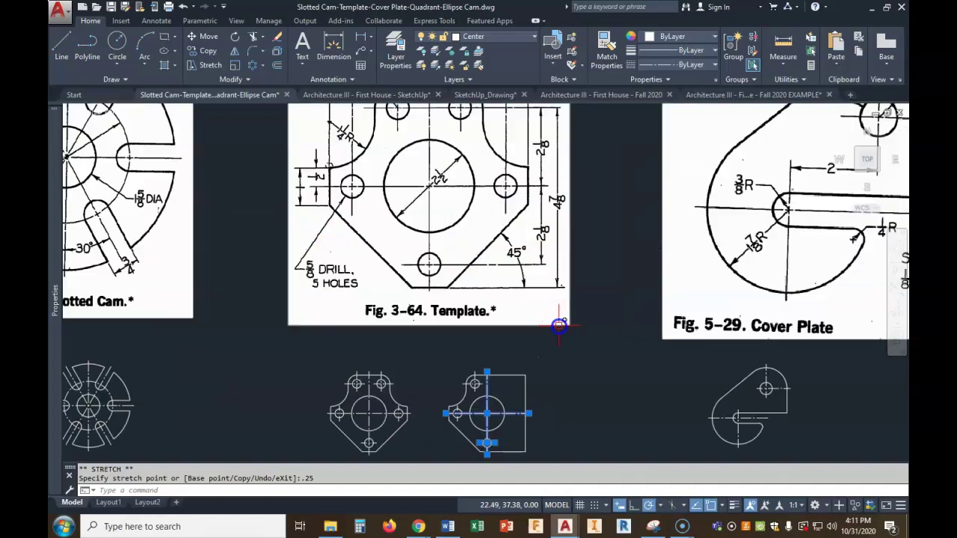
pyautogui.press('Escape')
pyautogui.click(527, 390)
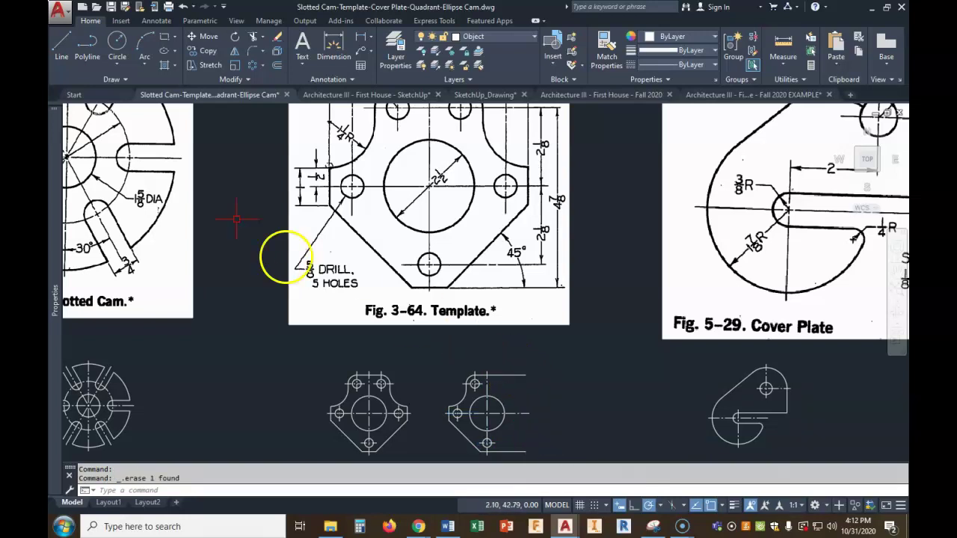
pyautogui.click(235, 51)
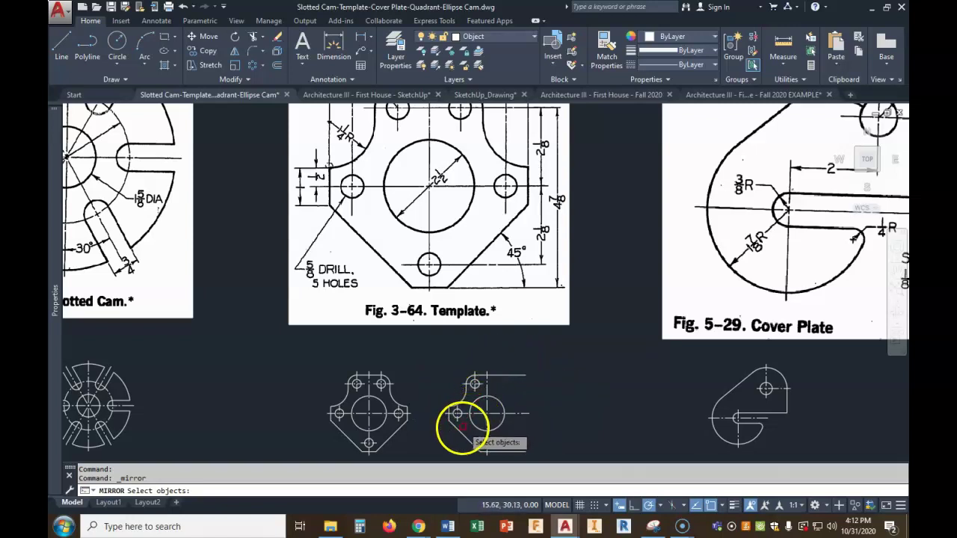
# Step: Mirror the copy's ten left-half objects across the vertical centre line, keeping the source objects
pyautogui.click(440, 356)
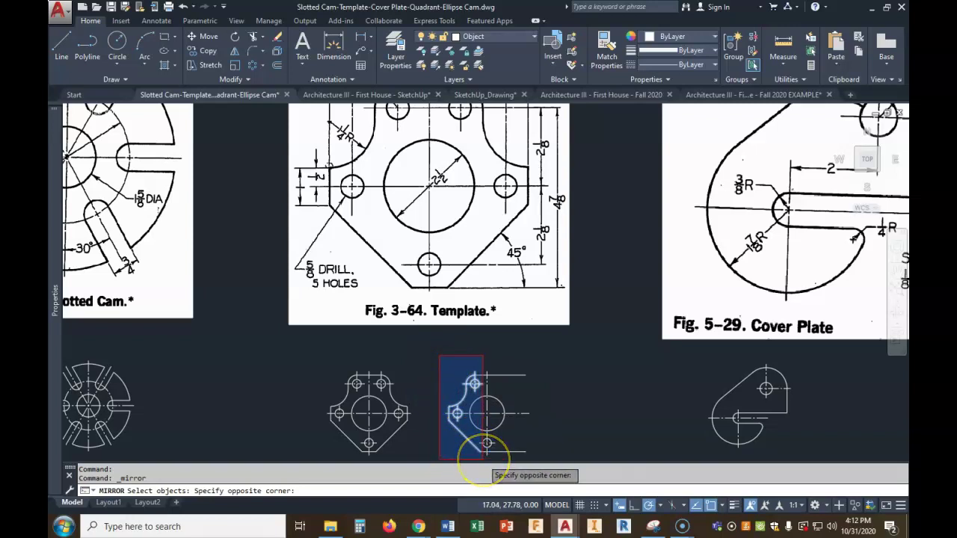
pyautogui.scroll(4, 486, 444)
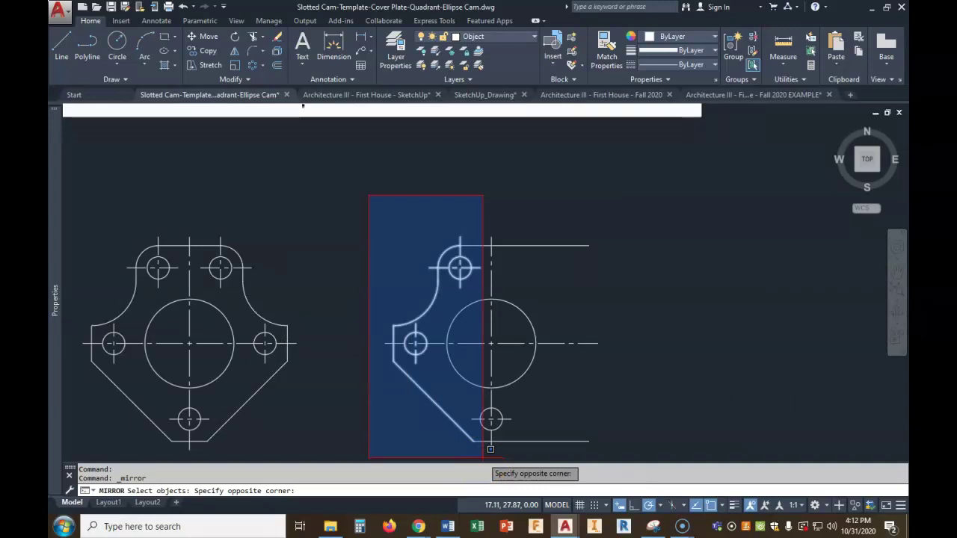
pyautogui.click(491, 449)
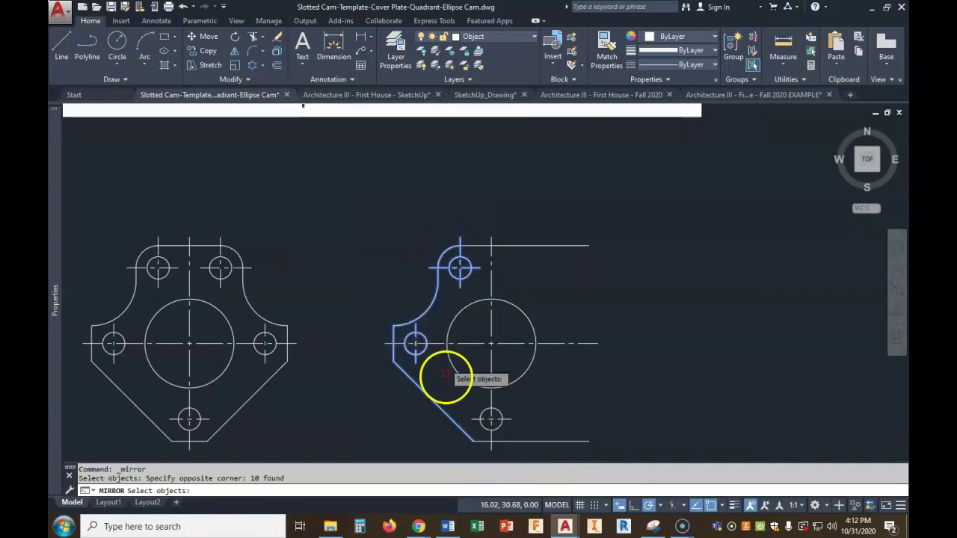
pyautogui.press('Return')
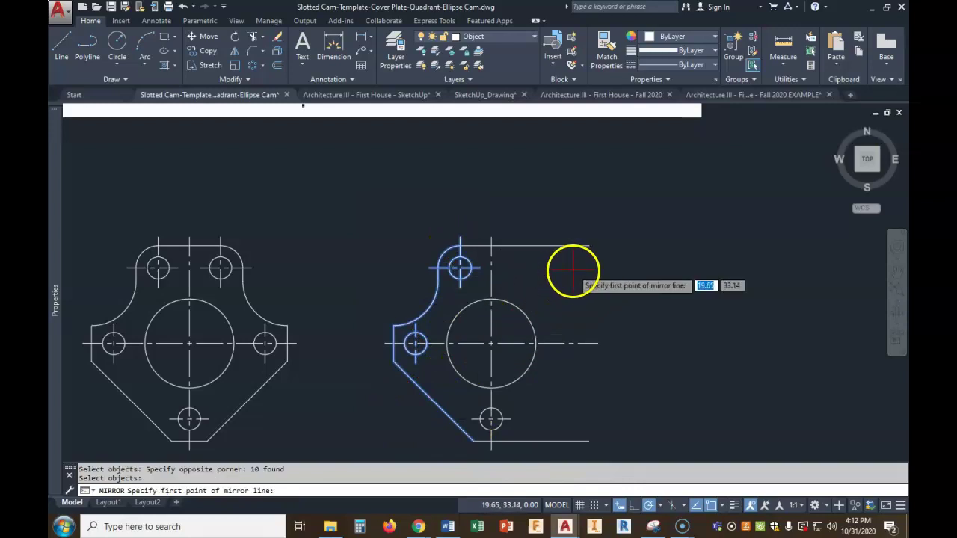
pyautogui.click(491, 245)
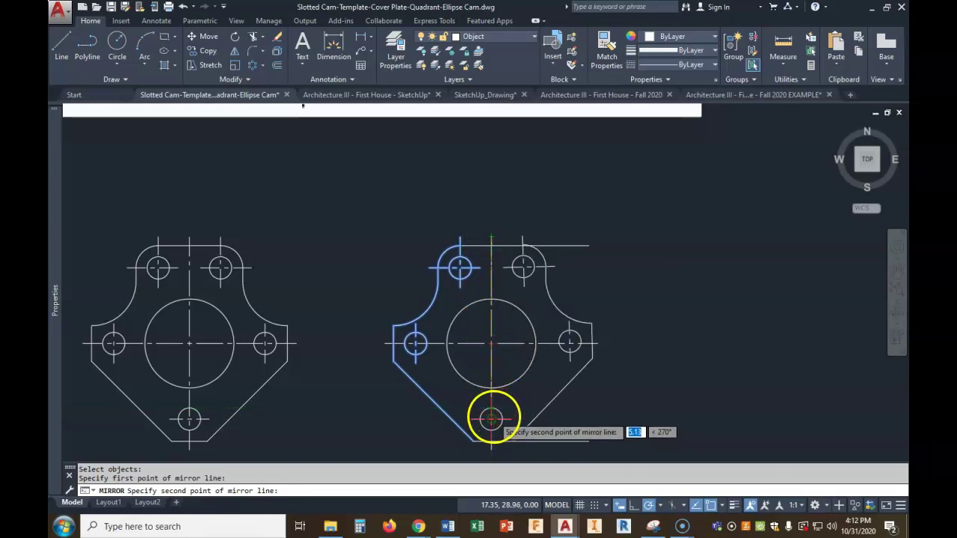
pyautogui.click(492, 451)
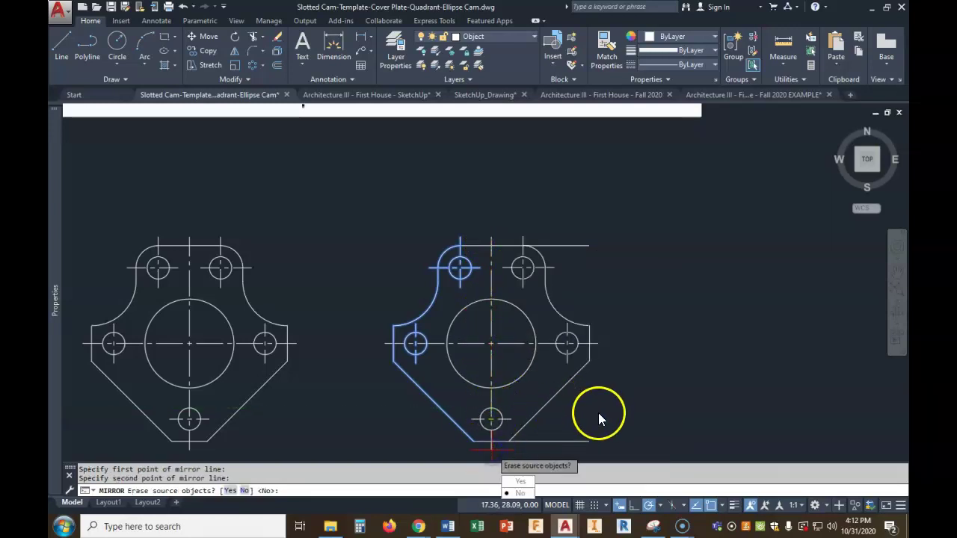
pyautogui.click(521, 493)
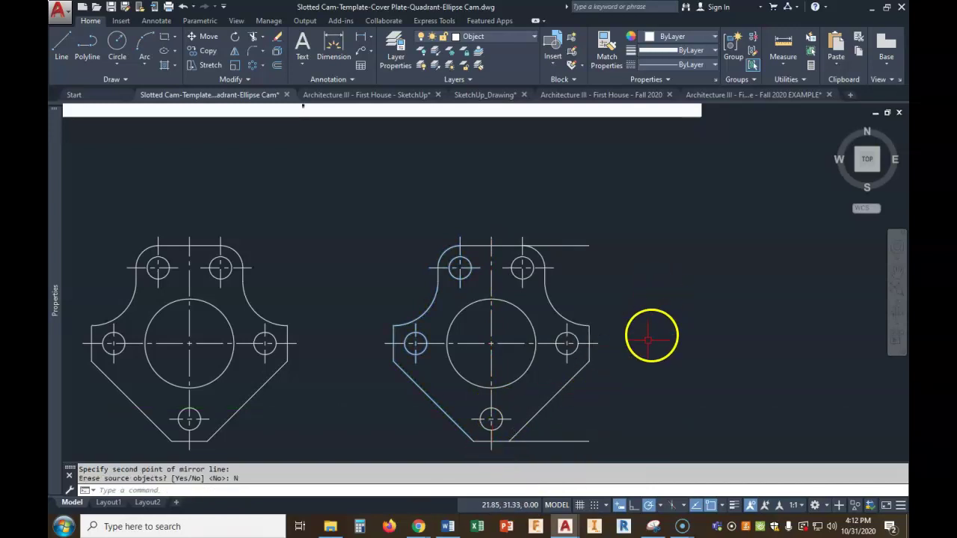
pyautogui.click(583, 441)
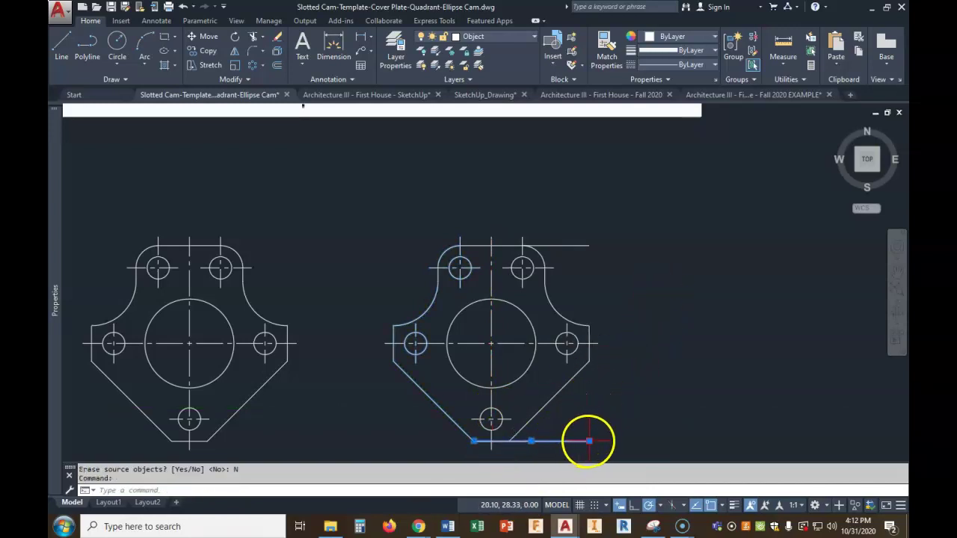
# Step: Grip-stretch the right ends of the bottom and top edge lines back to the template outline
pyautogui.click(589, 441)
pyautogui.click(510, 441)
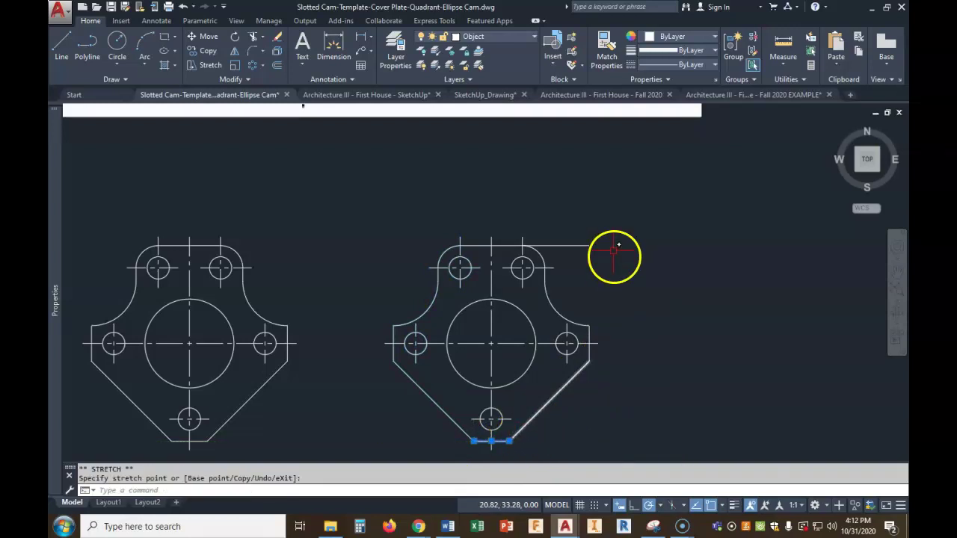
pyautogui.click(574, 247)
pyautogui.click(589, 245)
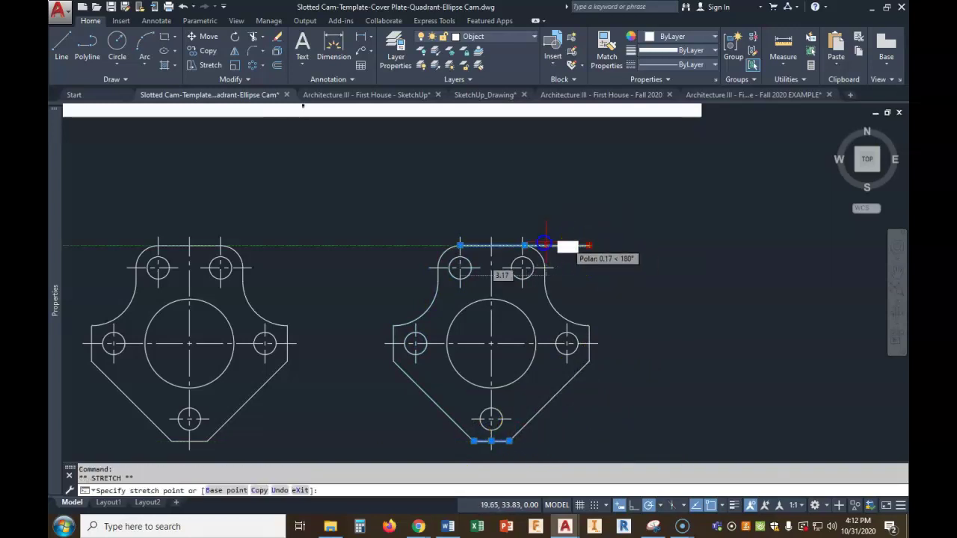
pyautogui.scroll(5, 557, 246)
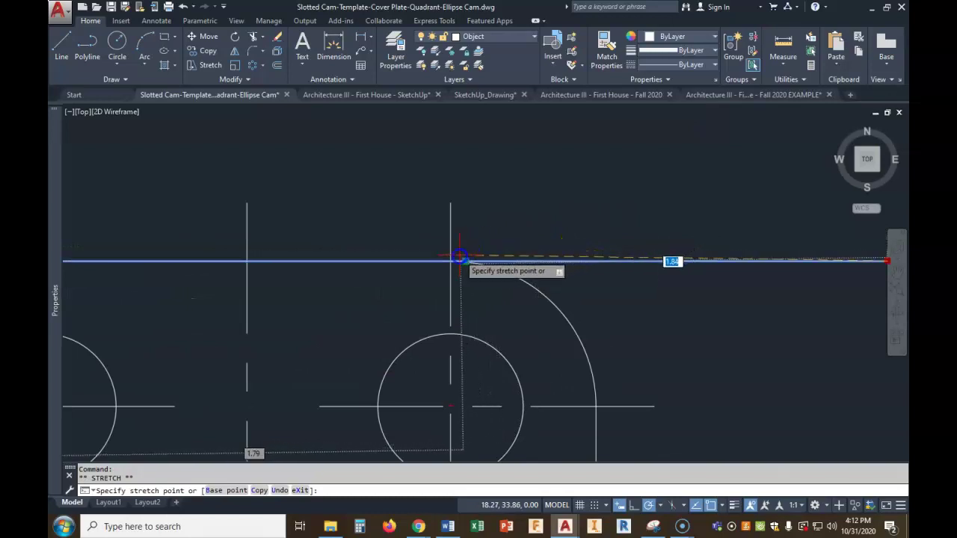
pyautogui.click(451, 261)
pyautogui.press('Escape')
pyautogui.press('Escape')
# Step: Zoom out and pan across the Cover Plate and Quadrant figures
pyautogui.scroll(-8, 663, 219)
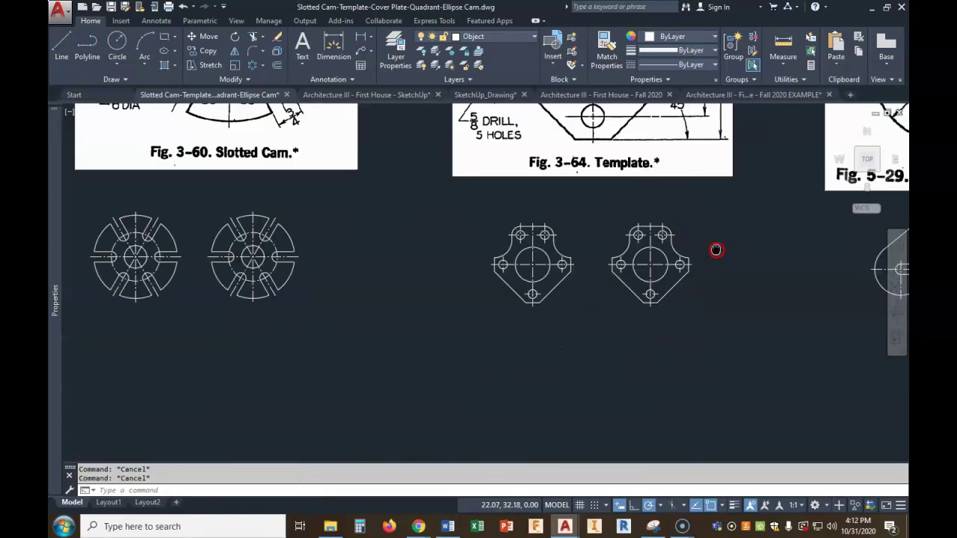
pyautogui.moveTo(716, 250); pyautogui.dragTo(650, 273, button='middle')
pyautogui.scroll(-2, 650, 272)
pyautogui.scroll(-2, 637, 256)
pyautogui.moveTo(788, 271)
pyautogui.mouseDown(button='middle')
pyautogui.moveTo(641, 277)
pyautogui.moveTo(593, 245)
pyautogui.moveTo(474, 288)
pyautogui.mouseUp(button='middle')
# Step: Frame the Fig. 5-29 Cover Plate reference and its drawn part for a new circle
pyautogui.scroll(2, 474, 288)
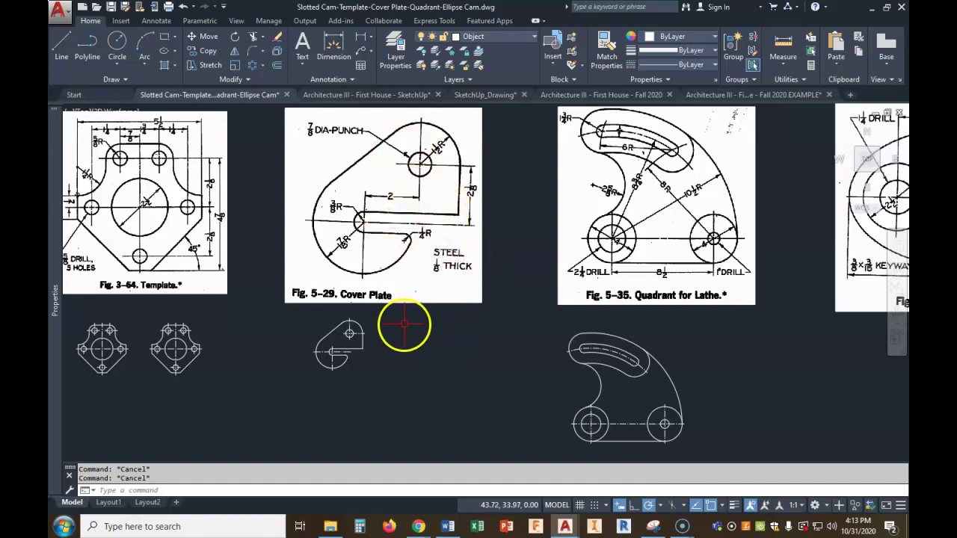
pyautogui.moveTo(421, 209); pyautogui.dragTo(396, 238, button='middle')
pyautogui.scroll(3, 387, 250)
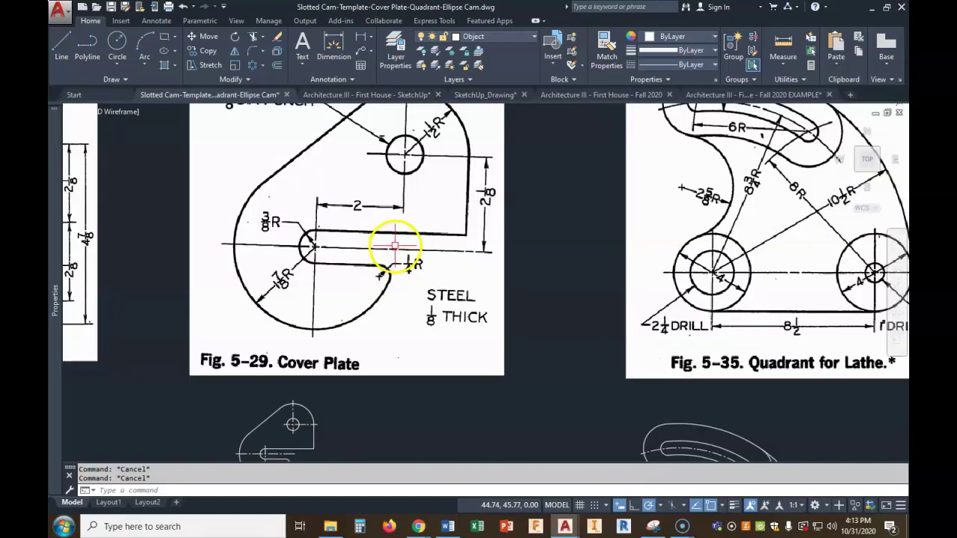
pyautogui.scroll(-3, 395, 245)
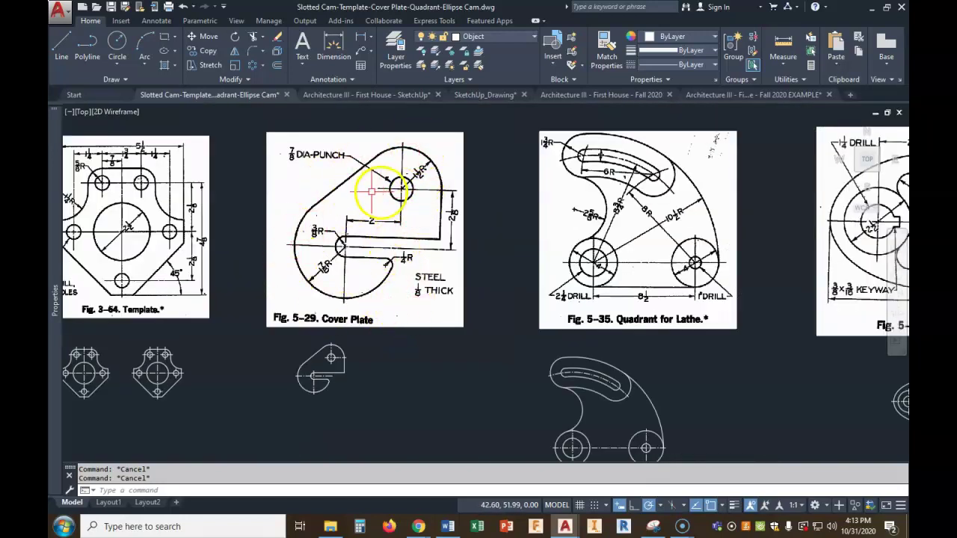
pyautogui.click(116, 40)
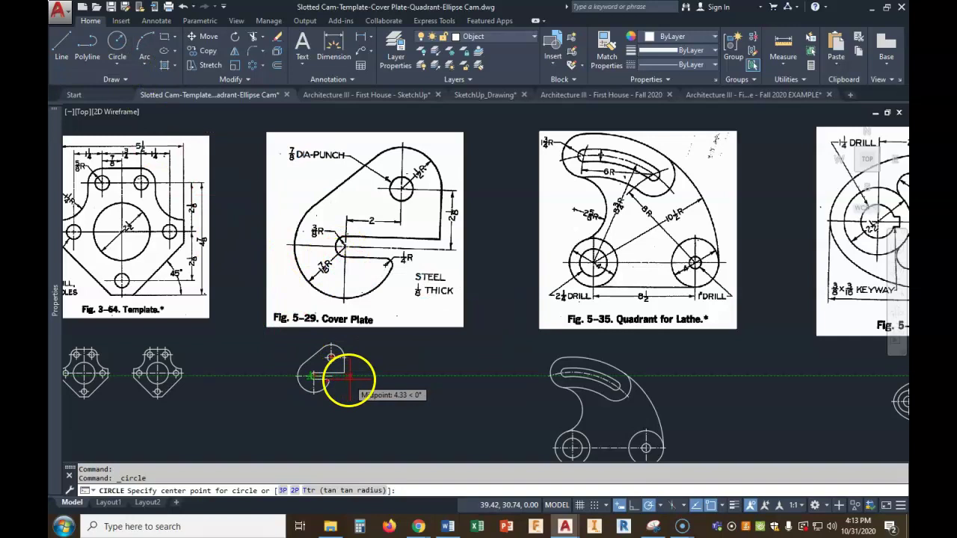
# Step: Draw a 1-7/8 radius circle right of the Cover Plate sketch with a horizontal line from its centre
pyautogui.click(386, 375)
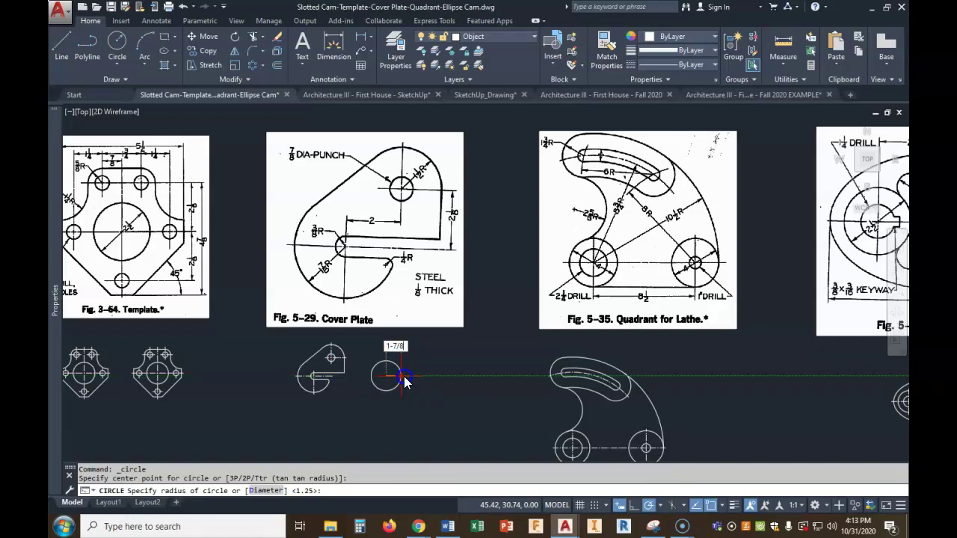
pyautogui.write('1-7/8')
pyautogui.press('Return')
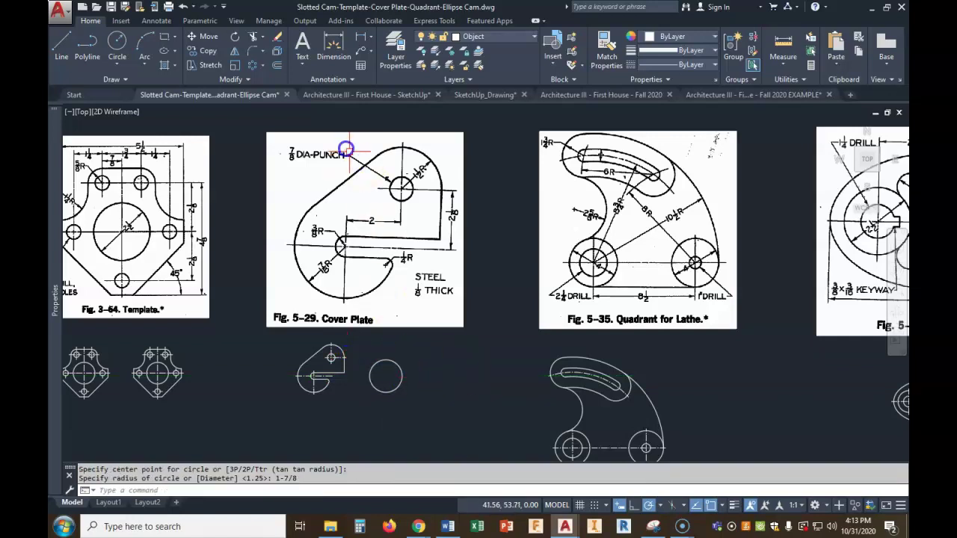
pyautogui.click(64, 47)
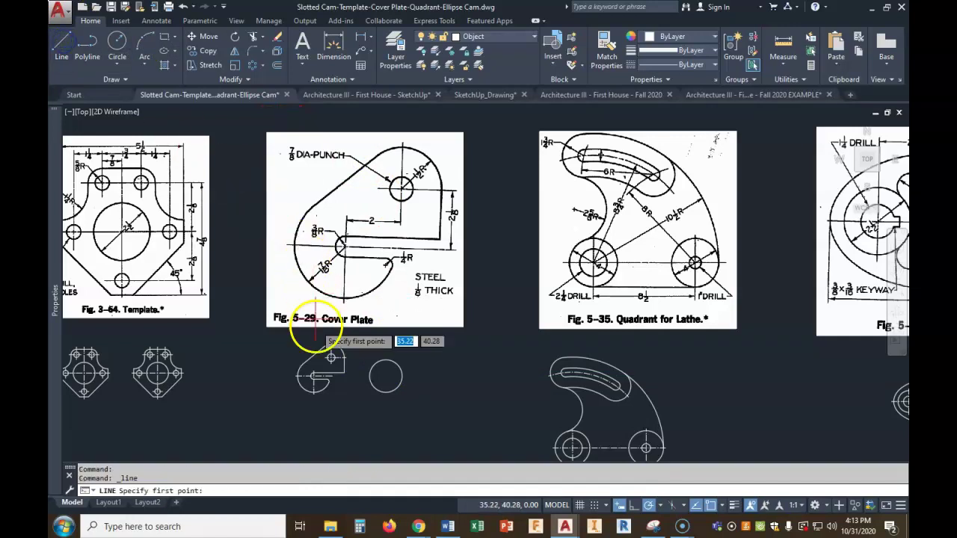
pyautogui.click(386, 376)
pyautogui.click(402, 377)
pyautogui.press('Return')
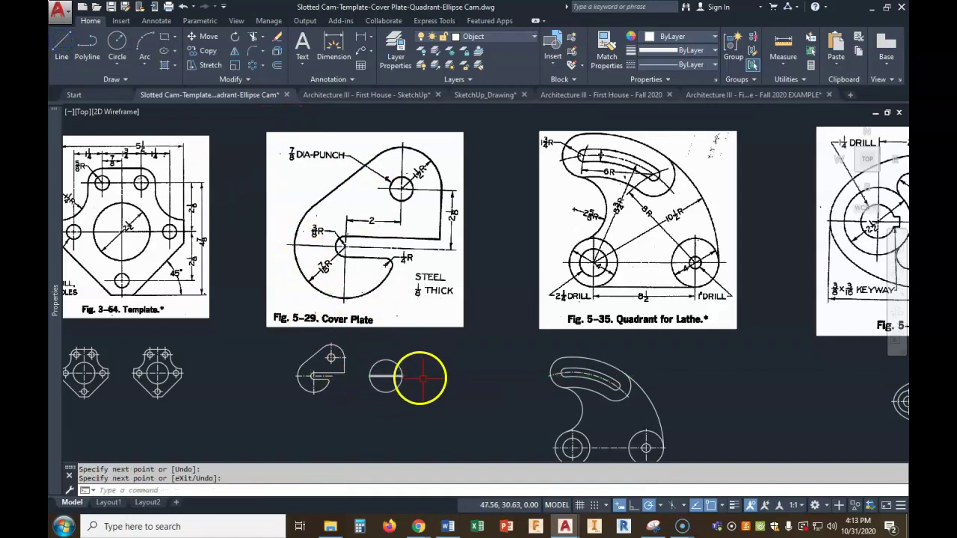
# Step: Stretch the centre line's left end .25 past the circle and its right end well beyond
pyautogui.scroll(2, 405, 380)
pyautogui.click(378, 373)
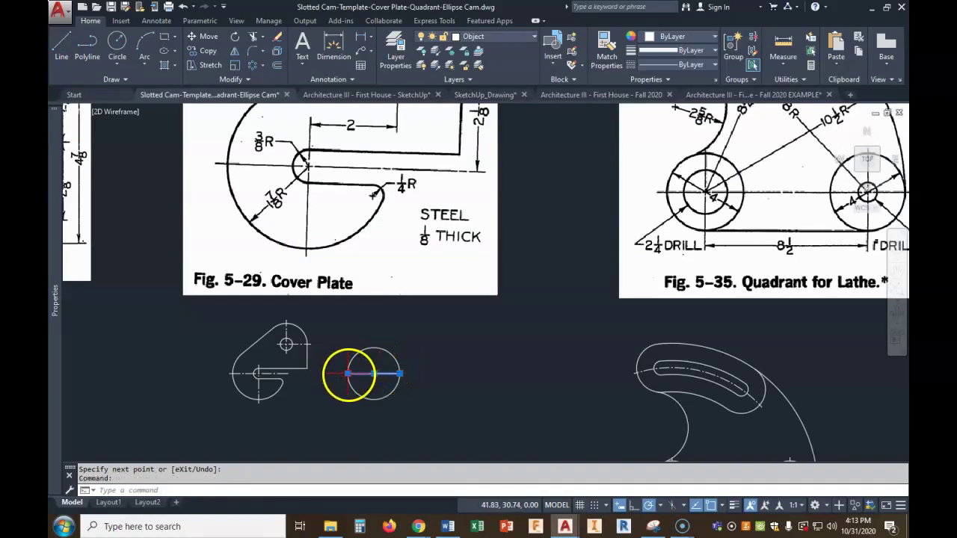
pyautogui.click(347, 373)
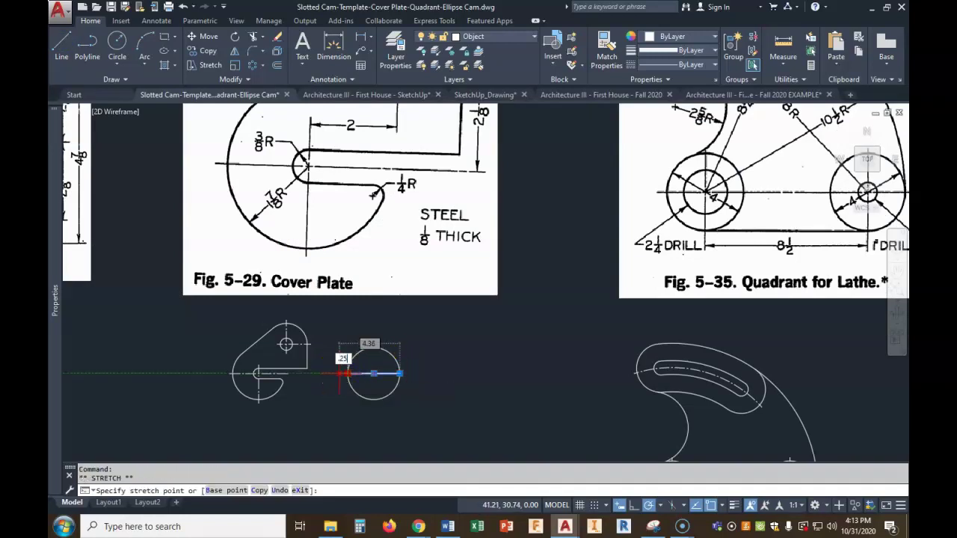
pyautogui.press('Return')
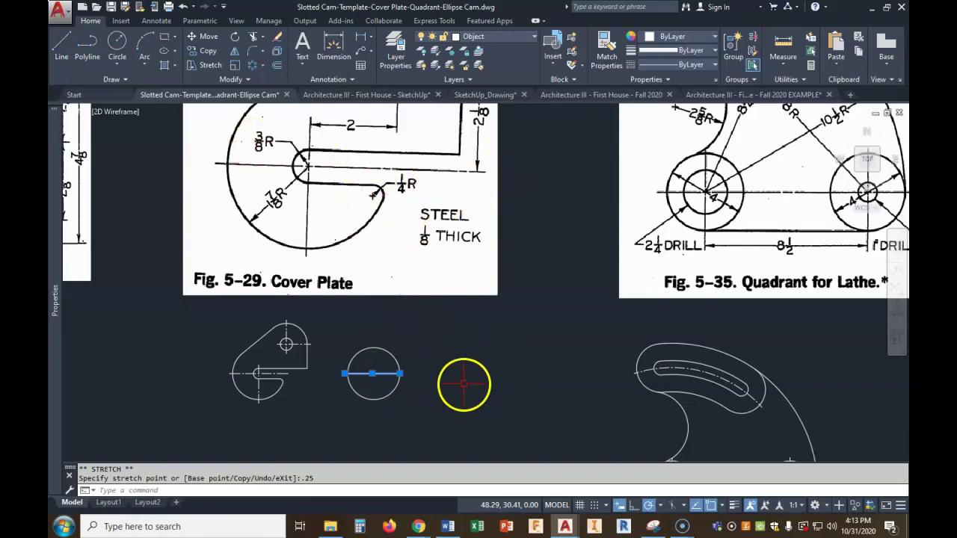
pyautogui.click(400, 373)
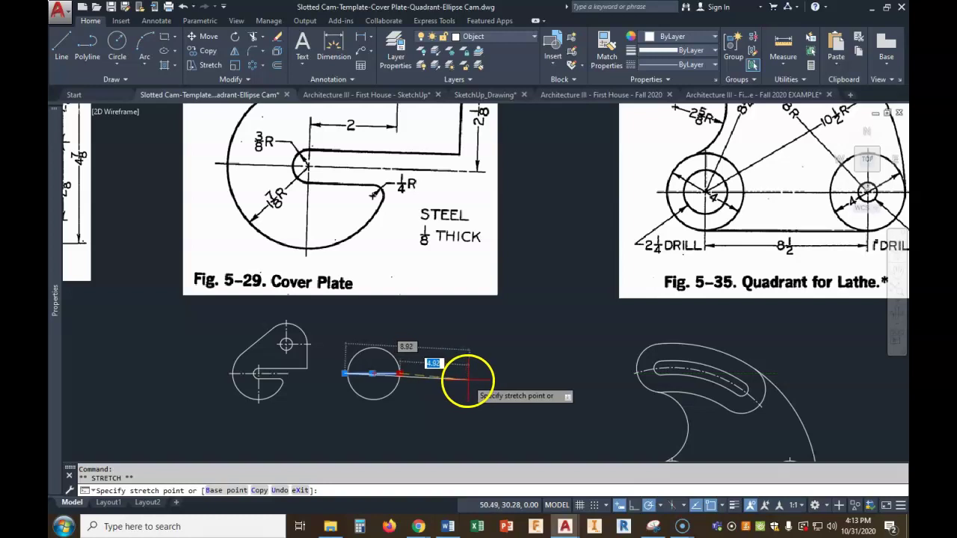
pyautogui.click(479, 373)
pyautogui.write('l')
pyautogui.press('Return')
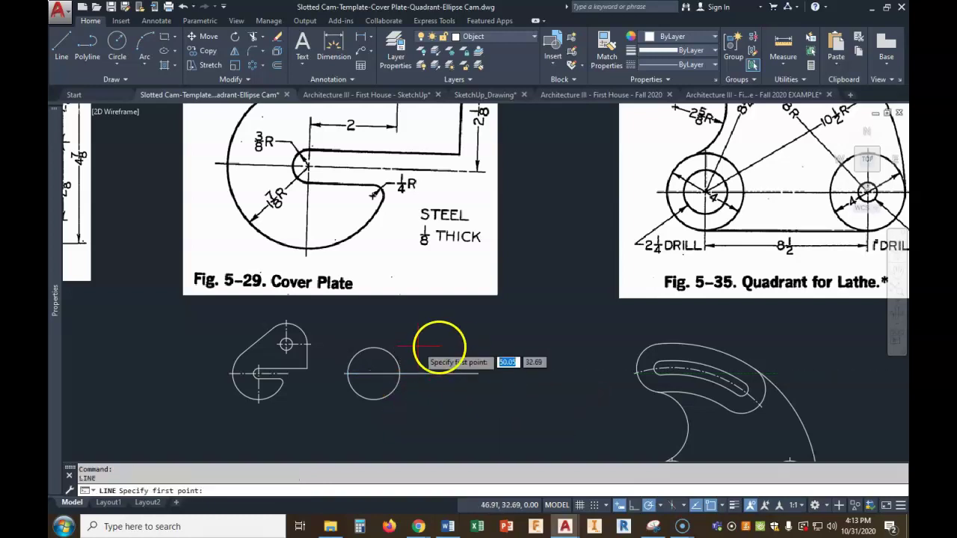
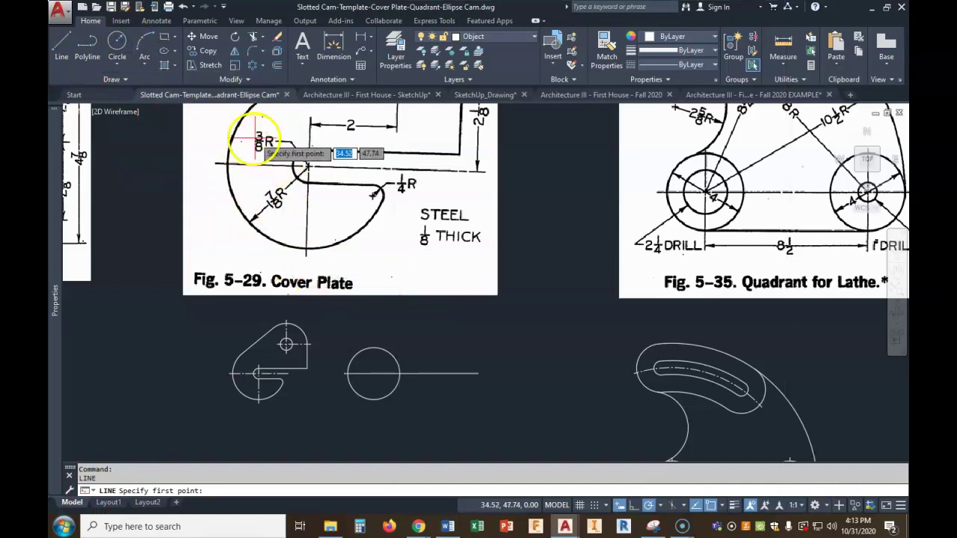
# Step: Draw a circle of radius 3/8 centred on the large circle's centre point
pyautogui.click(117, 42)
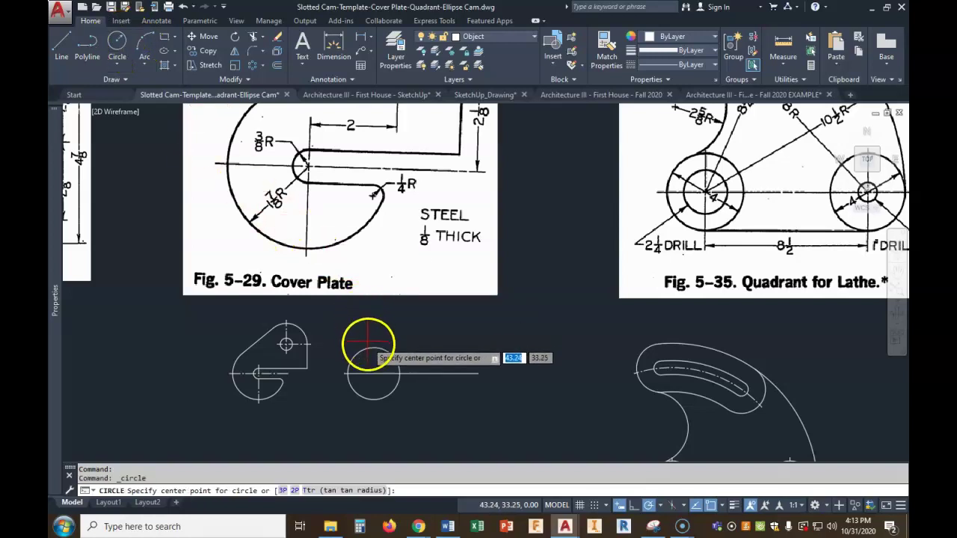
pyautogui.click(373, 373)
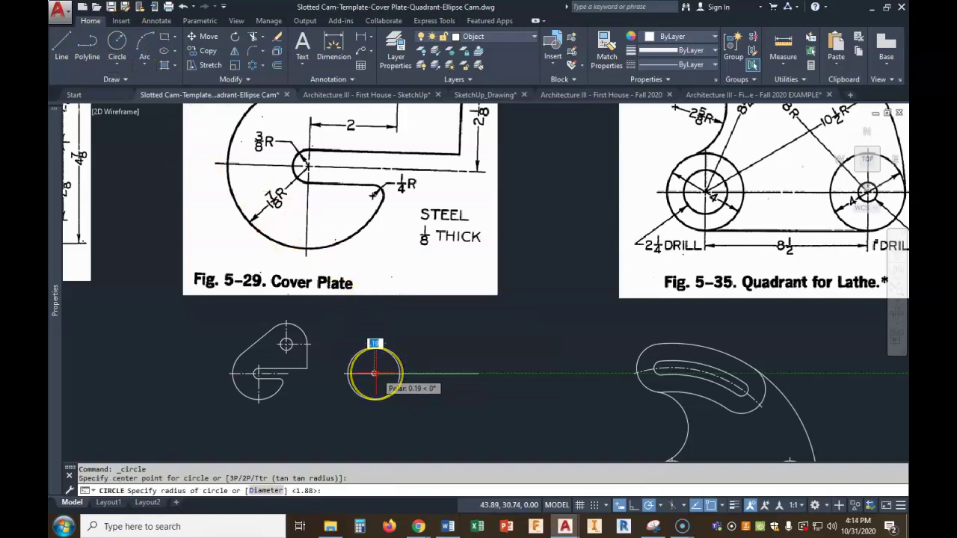
pyautogui.write('3/8')
pyautogui.press('Return')
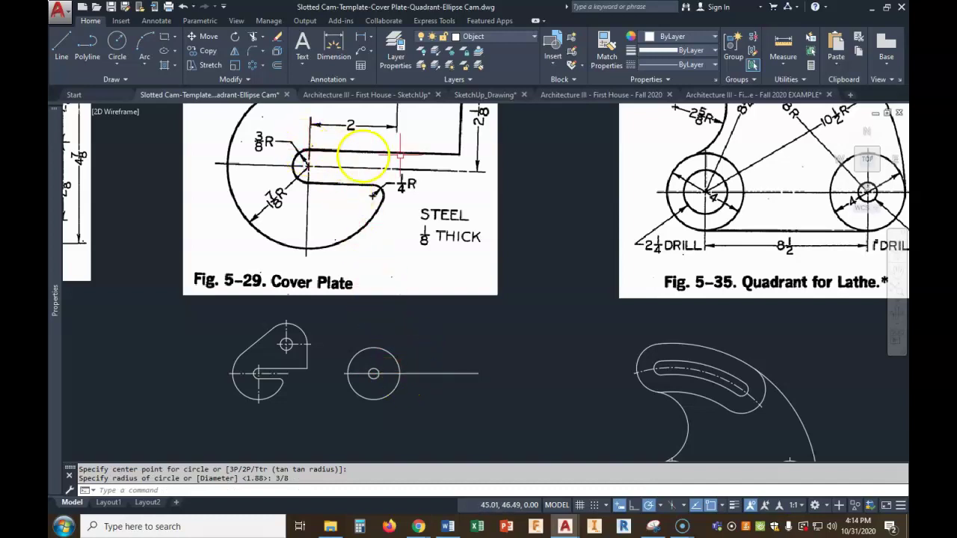
pyautogui.click(63, 44)
# Step: Draw the upper and lower slot lines rightward from the small circle's top and bottom
pyautogui.scroll(3, 374, 368)
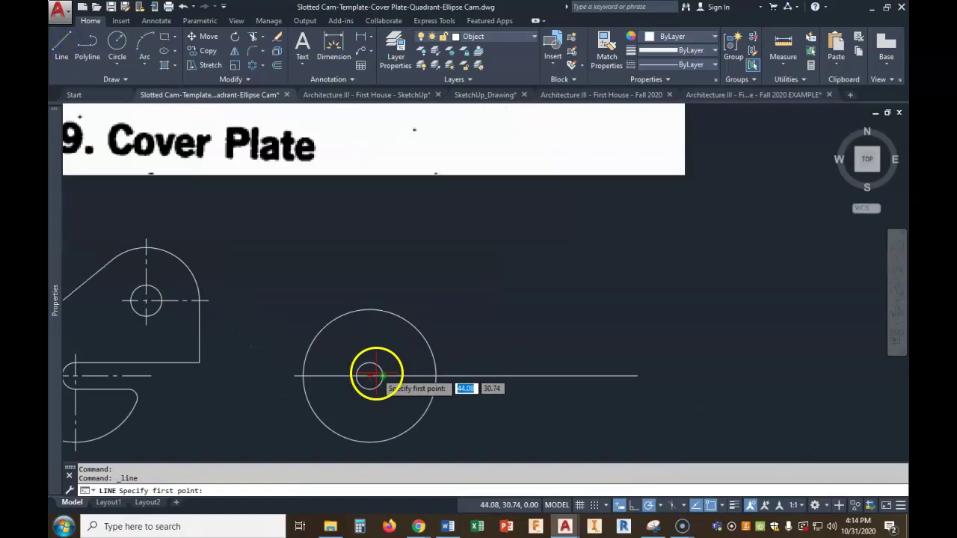
pyautogui.click(370, 363)
pyautogui.click(528, 363)
pyautogui.rightClick(409, 403)
pyautogui.press('Return')
pyautogui.moveTo(370, 389); pyautogui.dragTo(534, 395)
pyautogui.click(534, 390)
pyautogui.scroll(-2, 551, 380)
pyautogui.rightClick(624, 394)
# Step: Move the long horizontal line onto the Center layer
pyautogui.click(573, 377)
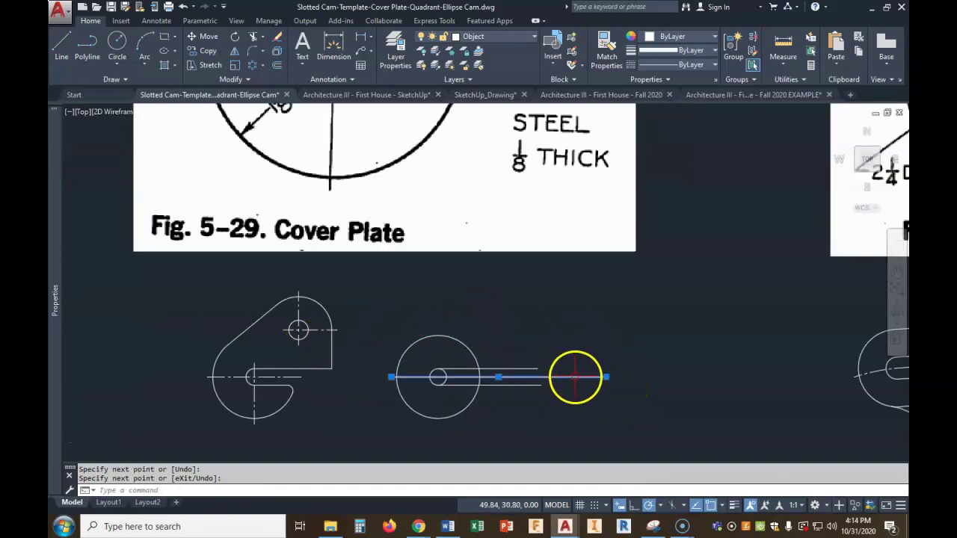
pyautogui.click(504, 41)
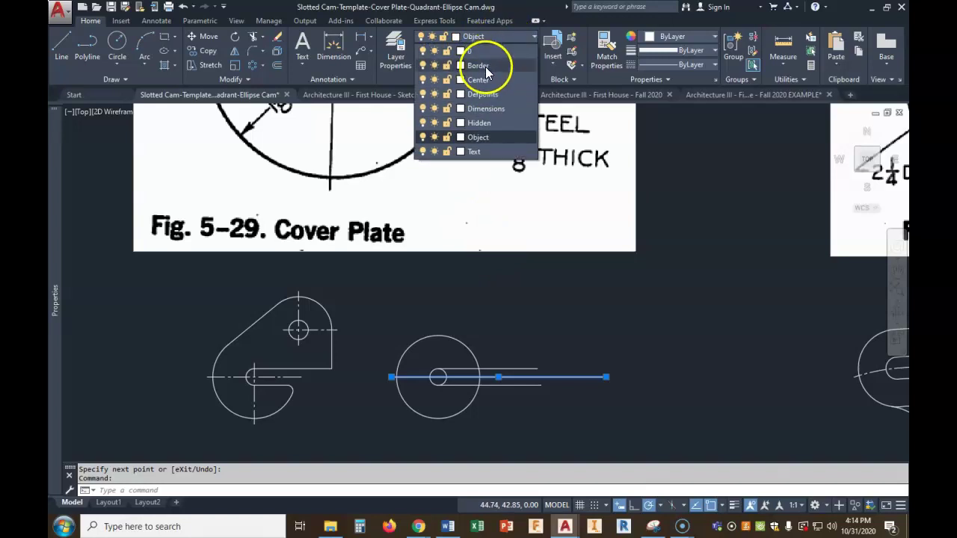
pyautogui.click(487, 64)
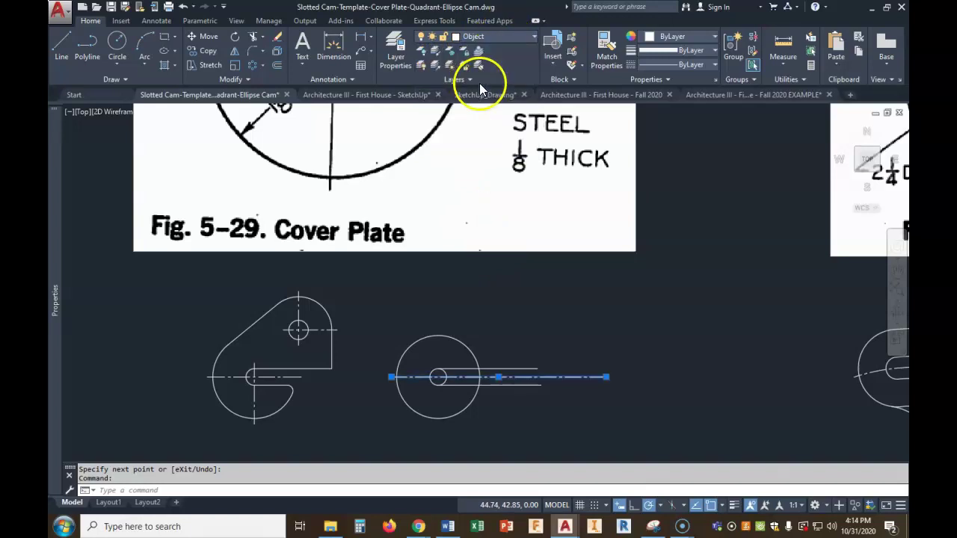
# Step: Mirror the horizontal centerline about a 45° axis through the circle centre, keeping the original
pyautogui.click(238, 55)
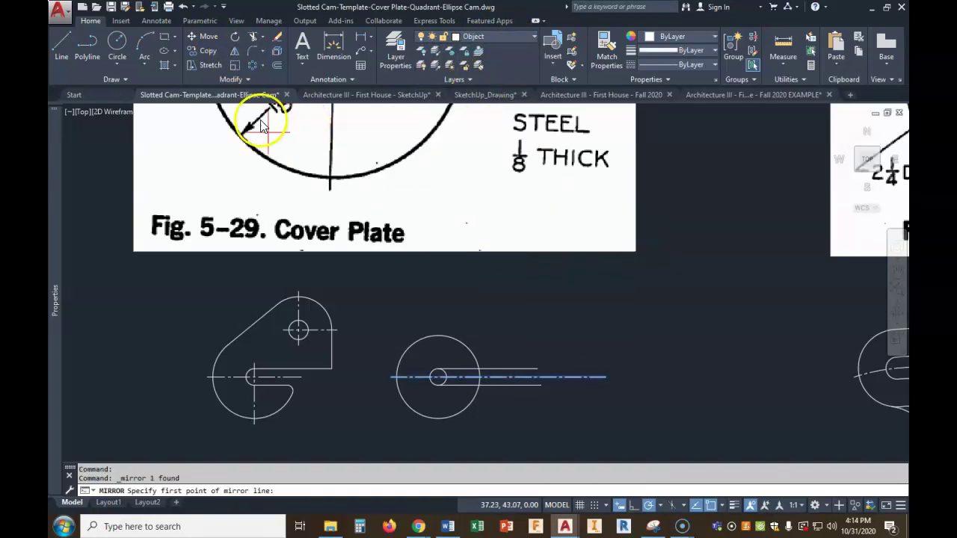
pyautogui.click(438, 376)
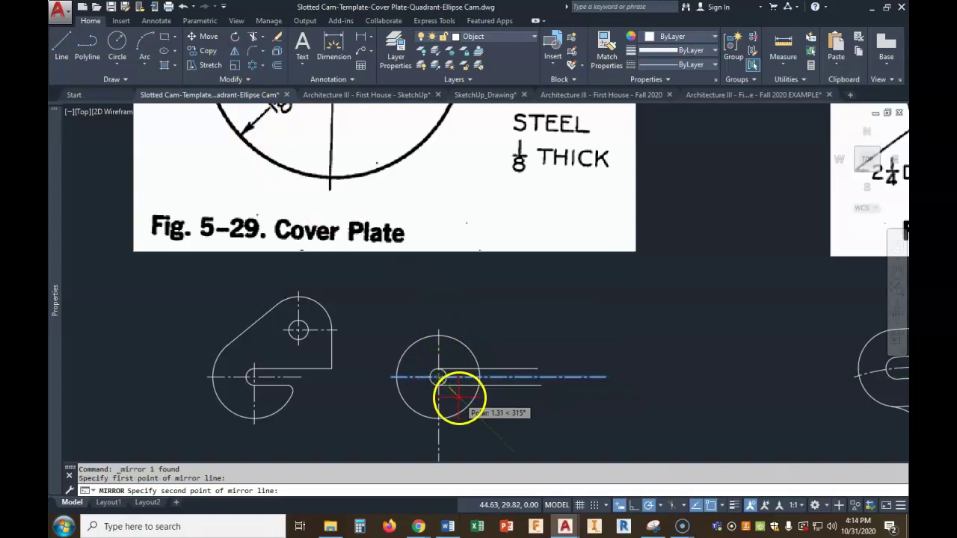
pyautogui.click(458, 397)
pyautogui.scroll(-2, 470, 401)
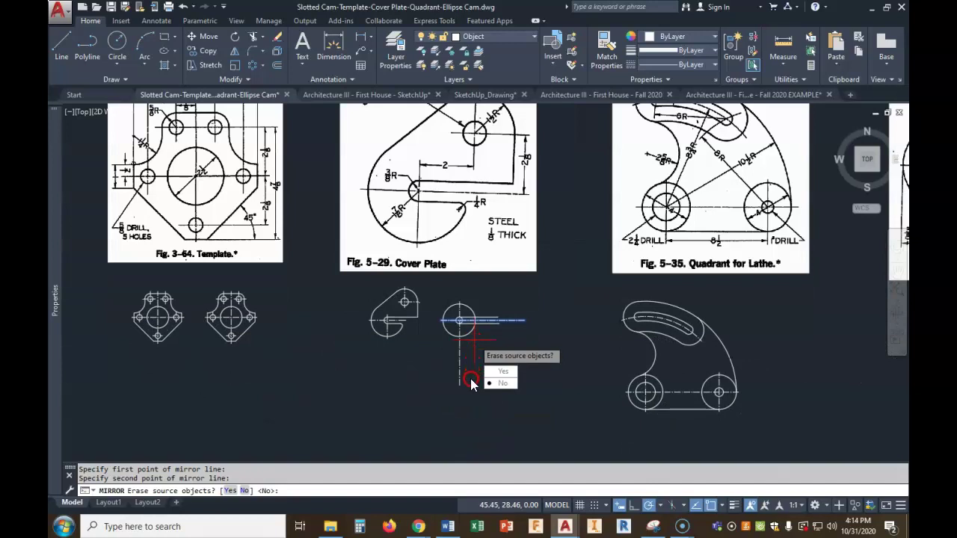
pyautogui.press('Escape')
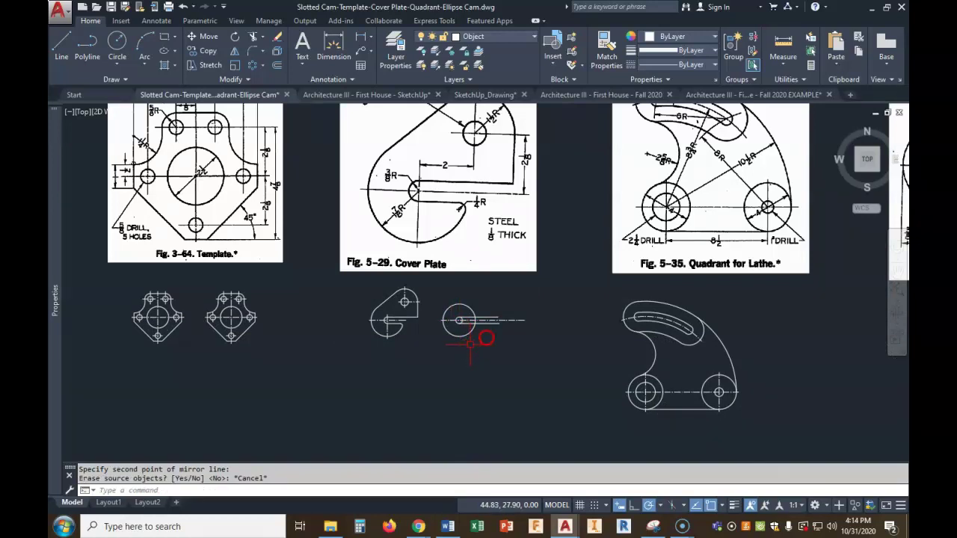
pyautogui.scroll(4, 501, 328)
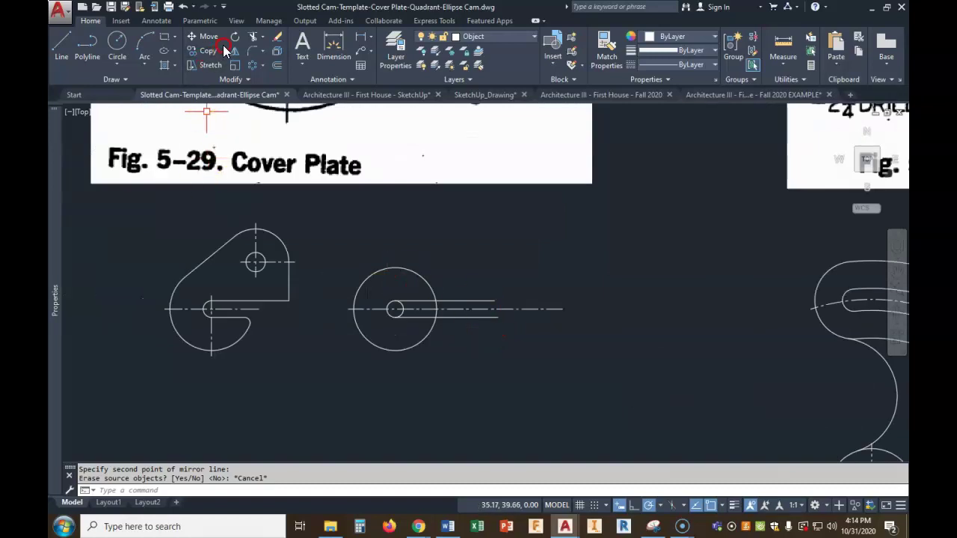
pyautogui.click(234, 54)
pyautogui.click(353, 309)
pyautogui.press('Return')
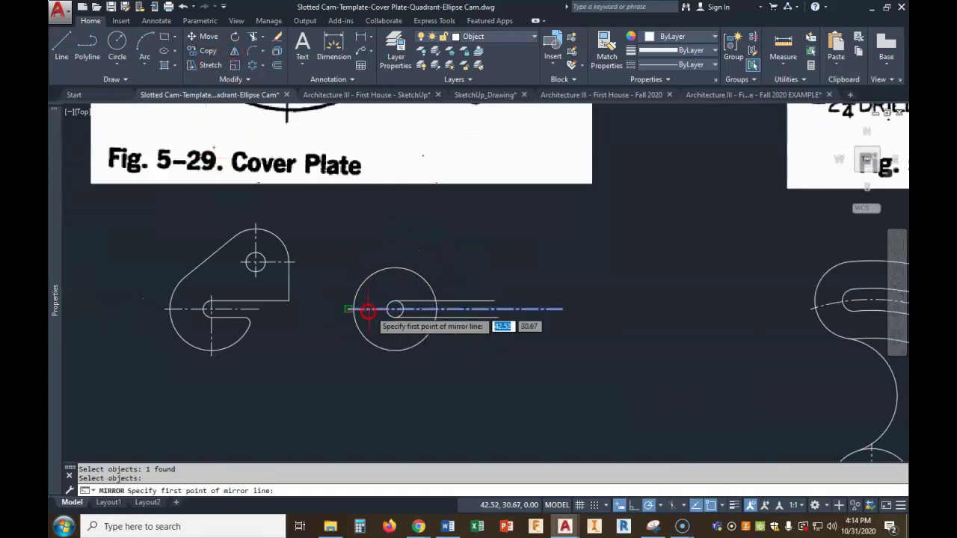
pyautogui.click(399, 310)
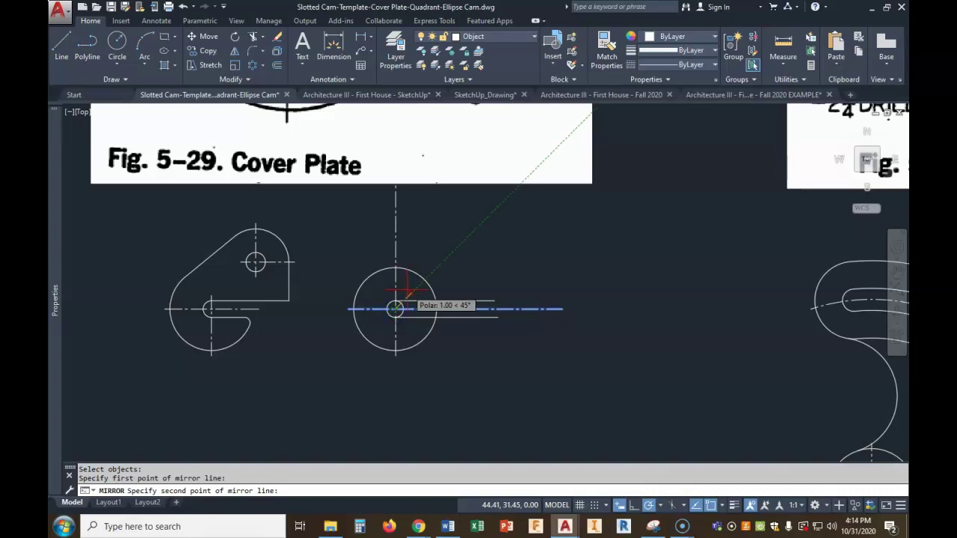
pyautogui.click(408, 293)
pyautogui.click(431, 332)
pyautogui.scroll(-3, 416, 247)
pyautogui.moveTo(410, 319)
pyautogui.mouseDown(button='middle')
pyautogui.moveTo(426, 342)
pyautogui.moveTo(420, 357)
pyautogui.mouseUp(button='middle')
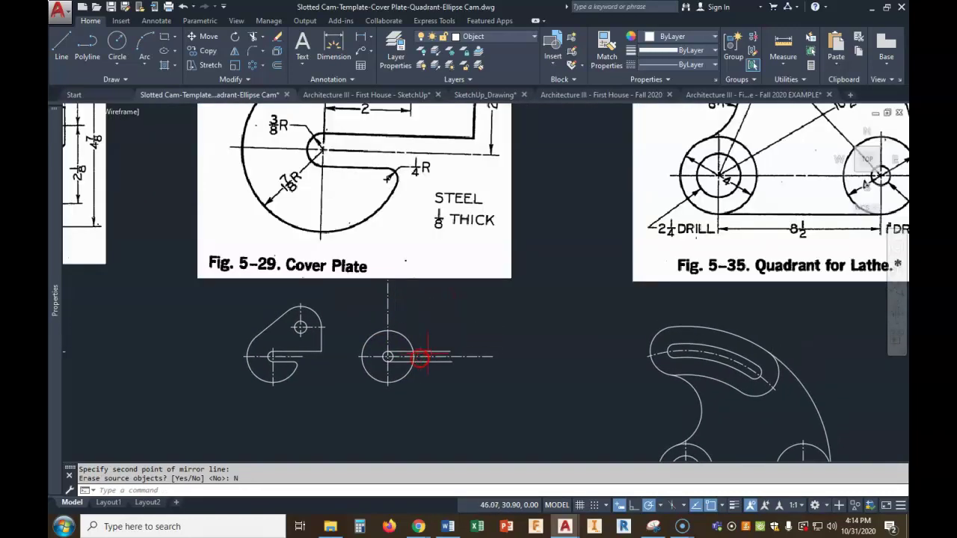
# Step: Attempt to shorten the horizontal centerline's right end, then cancel the change
pyautogui.click(483, 357)
pyautogui.click(492, 356)
pyautogui.click(413, 357)
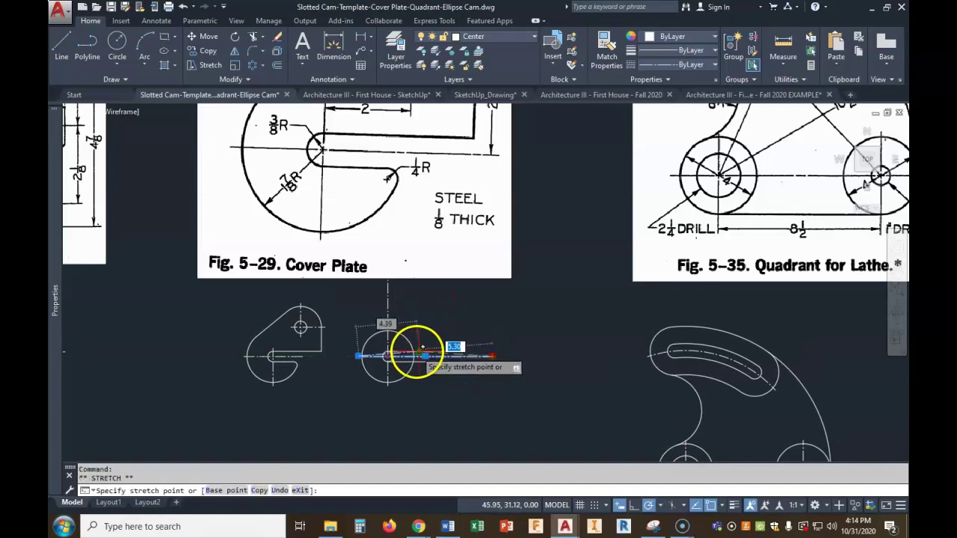
pyautogui.press('Escape')
pyautogui.scroll(2, 478, 340)
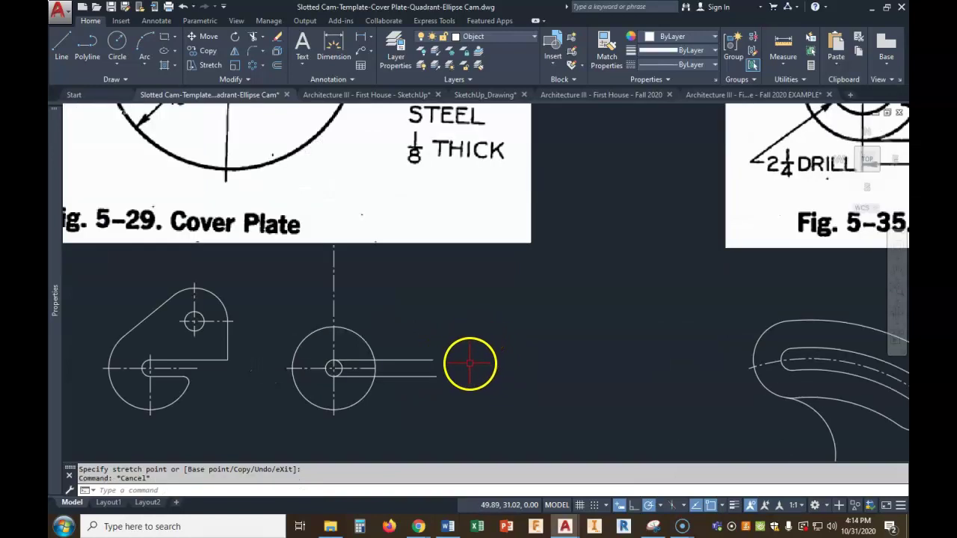
pyautogui.scroll(4, 464, 364)
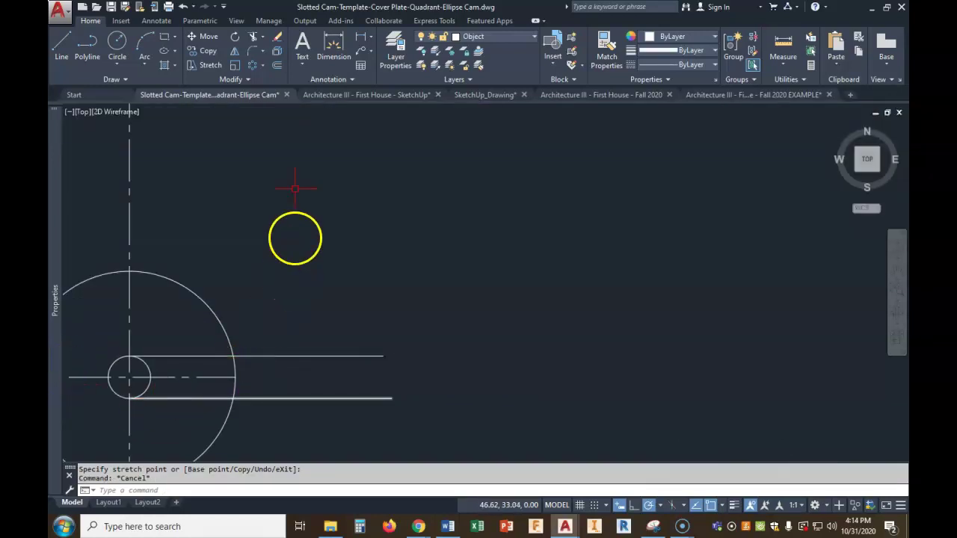
# Step: Trim the large circle's arc across the slot and the small circle's inner half
pyautogui.click(253, 38)
pyautogui.press('Return')
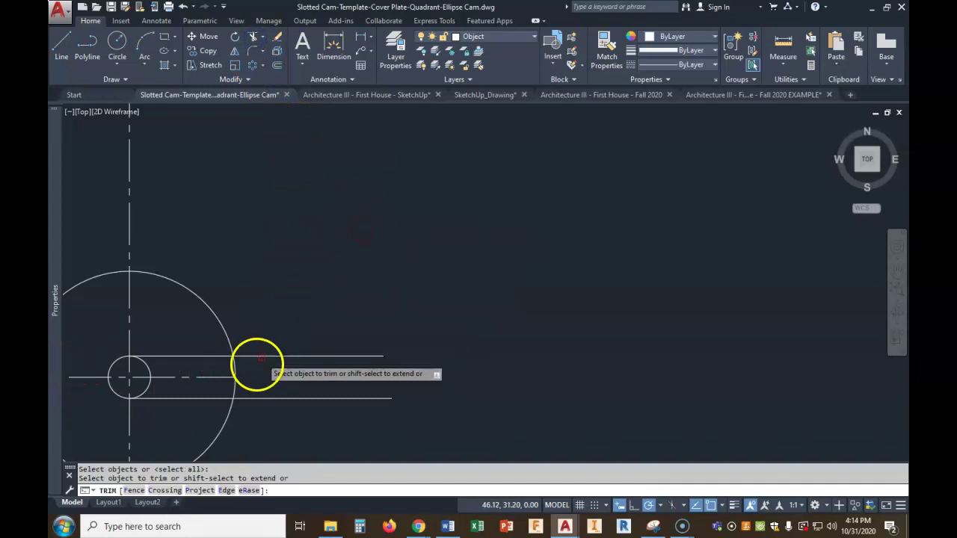
pyautogui.click(235, 367)
pyautogui.click(146, 386)
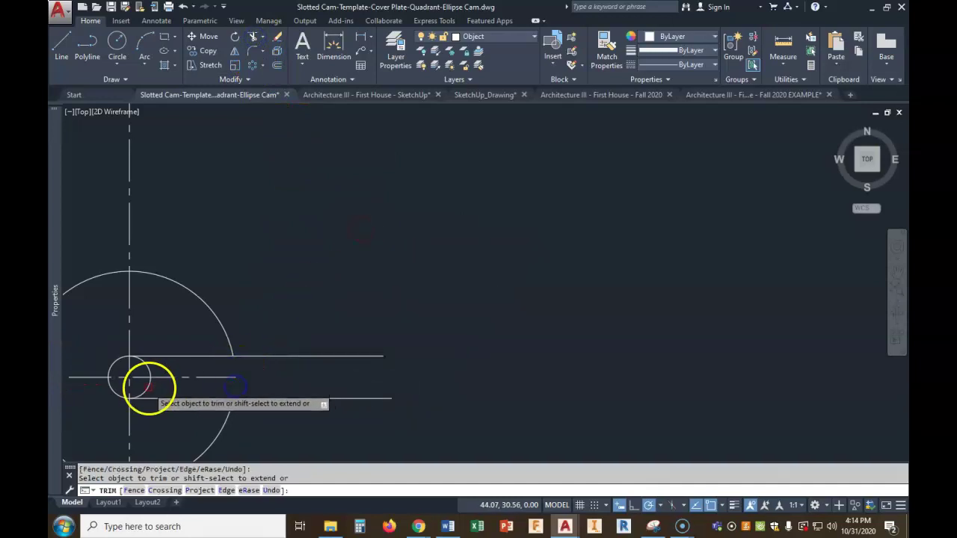
pyautogui.scroll(-4, 359, 367)
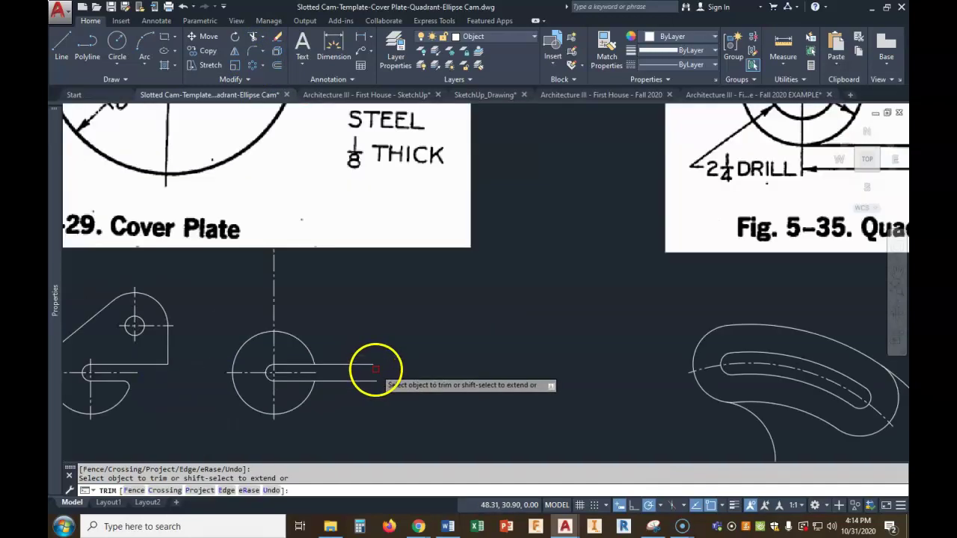
pyautogui.scroll(-4, 415, 361)
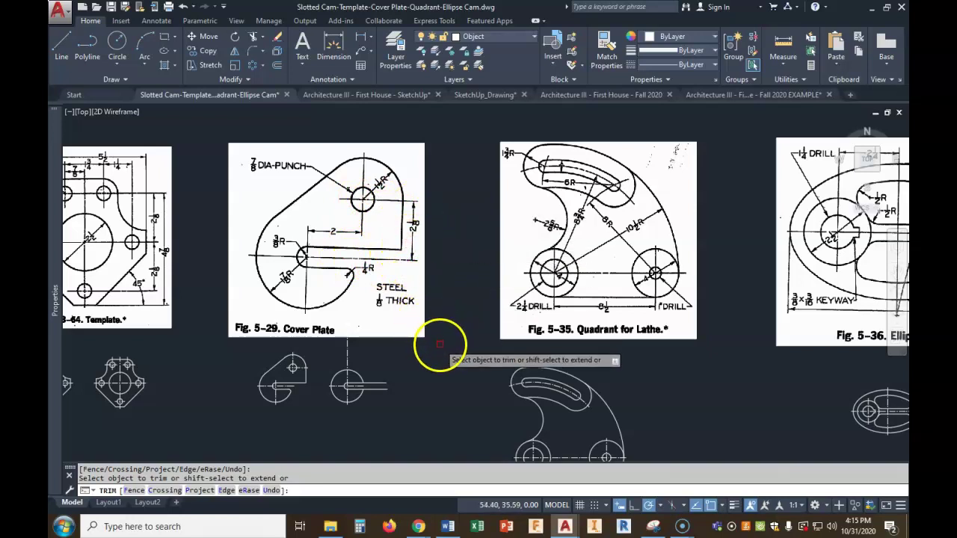
# Step: Offset the horizontal centerline 2.125 upward
pyautogui.click(276, 65)
pyautogui.write('2.125')
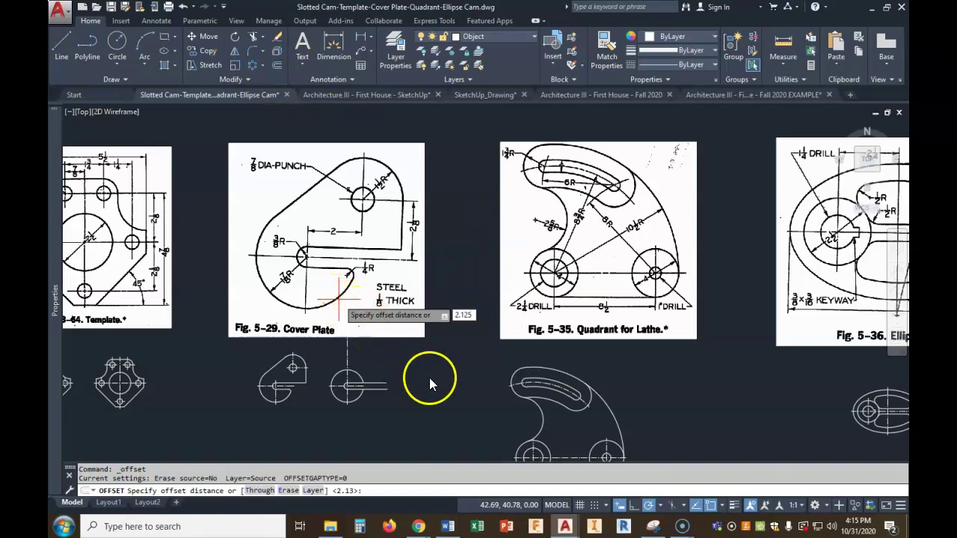
pyautogui.press('Return')
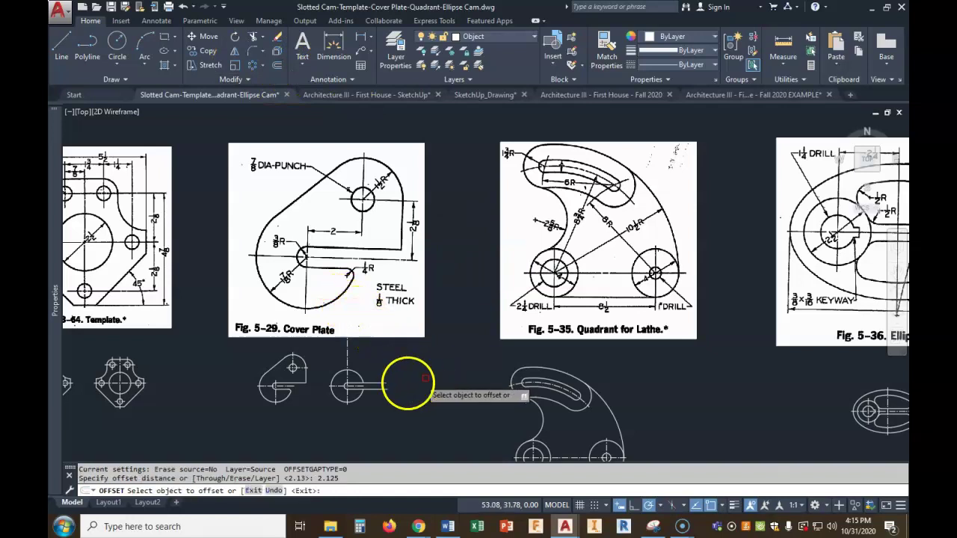
pyautogui.click(336, 386)
pyautogui.click(385, 359)
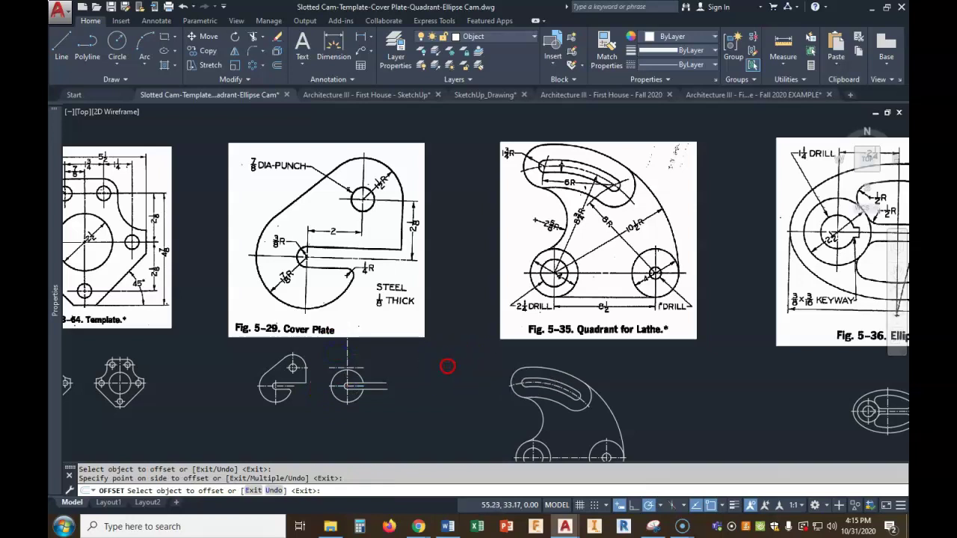
pyautogui.press('Escape')
# Step: Offset the vertical centerline 2.125 to the right
pyautogui.press('Return')
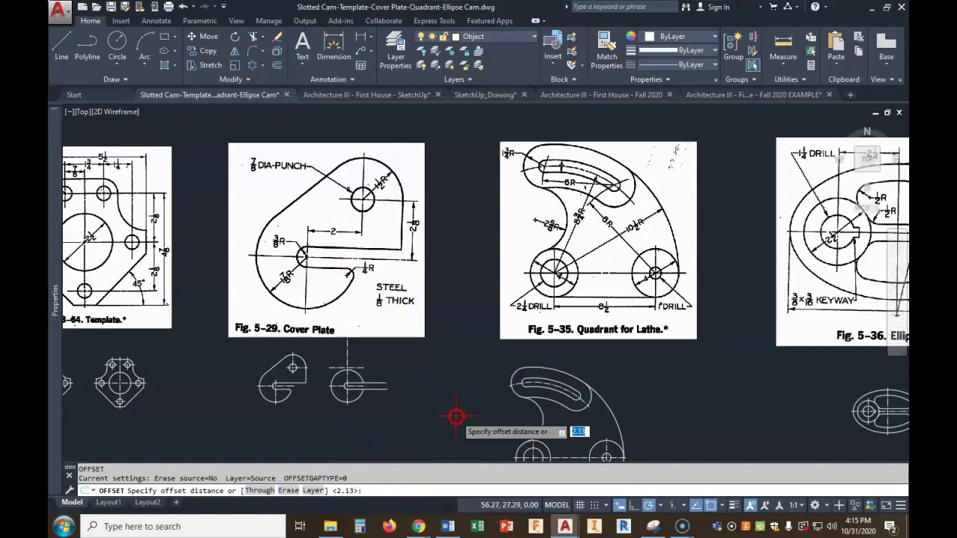
pyautogui.press('Return')
pyautogui.click(347, 370)
pyautogui.click(420, 361)
pyautogui.press('Return')
pyautogui.scroll(5, 408, 372)
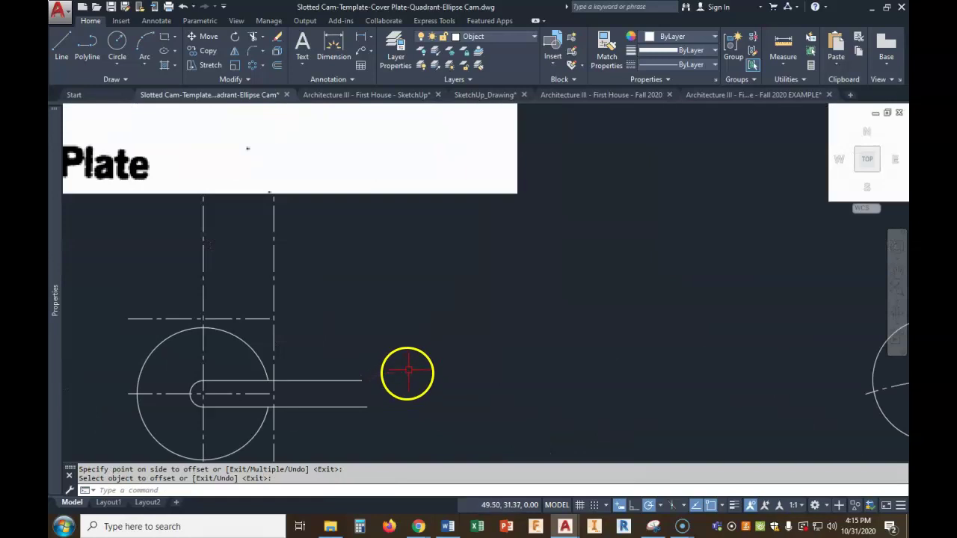
pyautogui.press('Return')
# Step: Stretch the new horizontal centerline's right end past the new vertical centerline
pyautogui.click(265, 320)
pyautogui.click(271, 319)
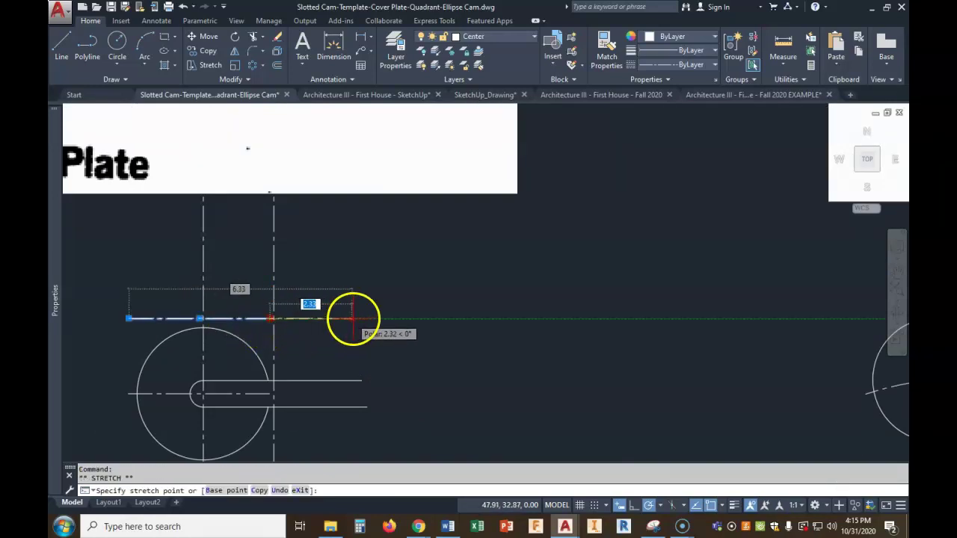
pyautogui.click(359, 318)
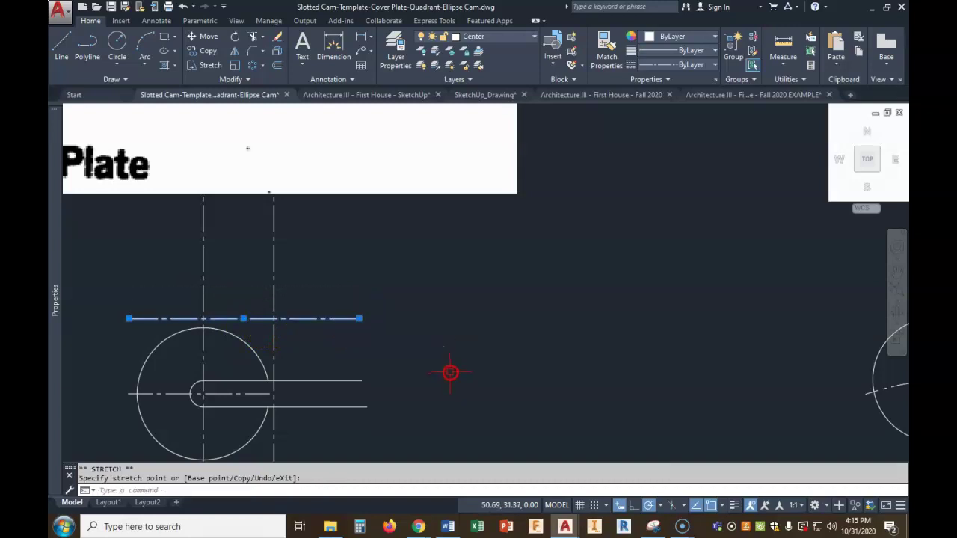
pyautogui.press('Escape')
pyautogui.press('Escape')
pyautogui.scroll(-4, 449, 370)
pyautogui.scroll(-3, 448, 367)
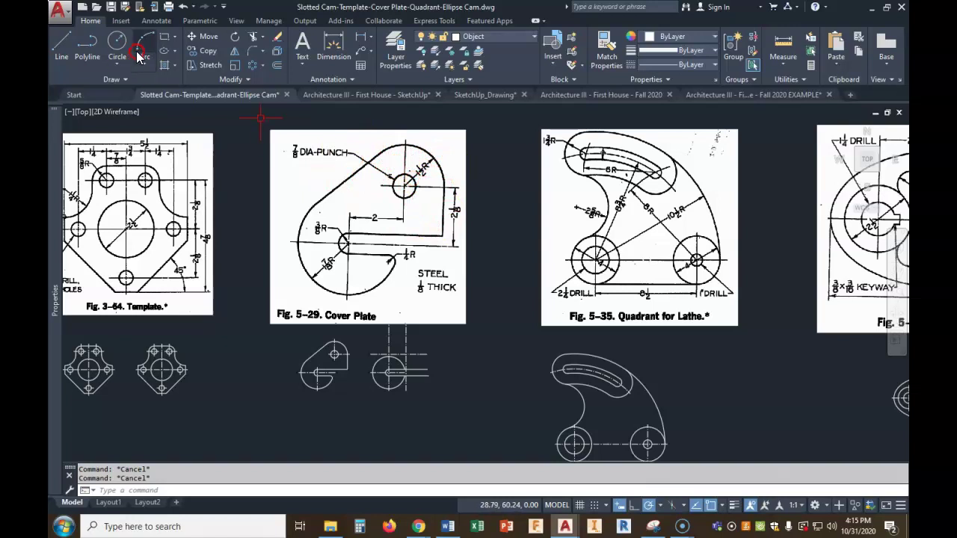
# Step: Draw a 1.5-radius circle at the upper centerline intersection
pyautogui.click(118, 41)
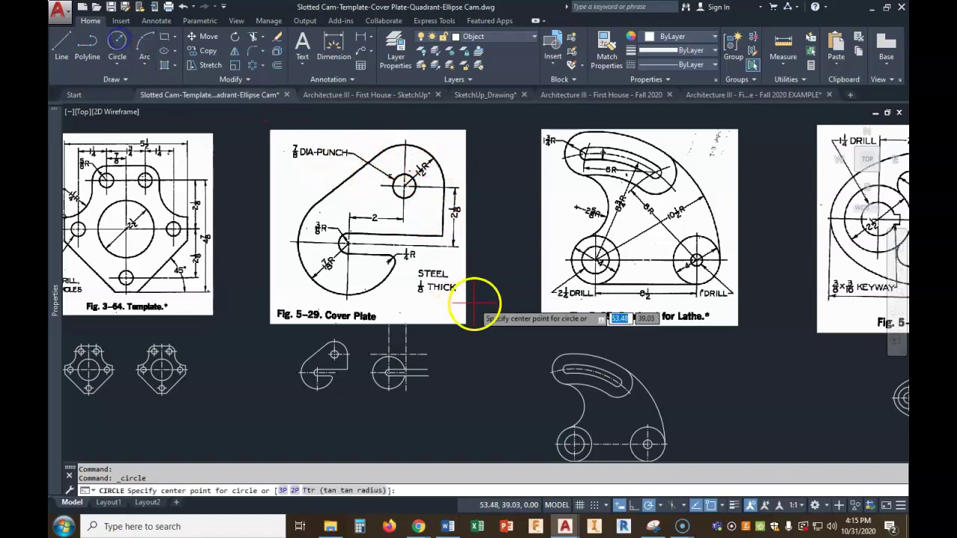
pyautogui.scroll(4, 404, 353)
pyautogui.click(404, 353)
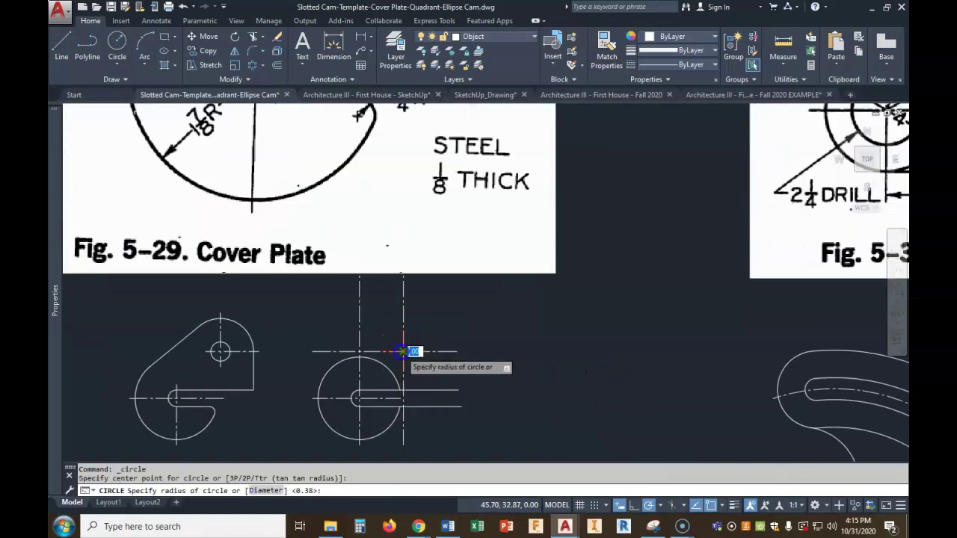
pyautogui.scroll(-4, 403, 351)
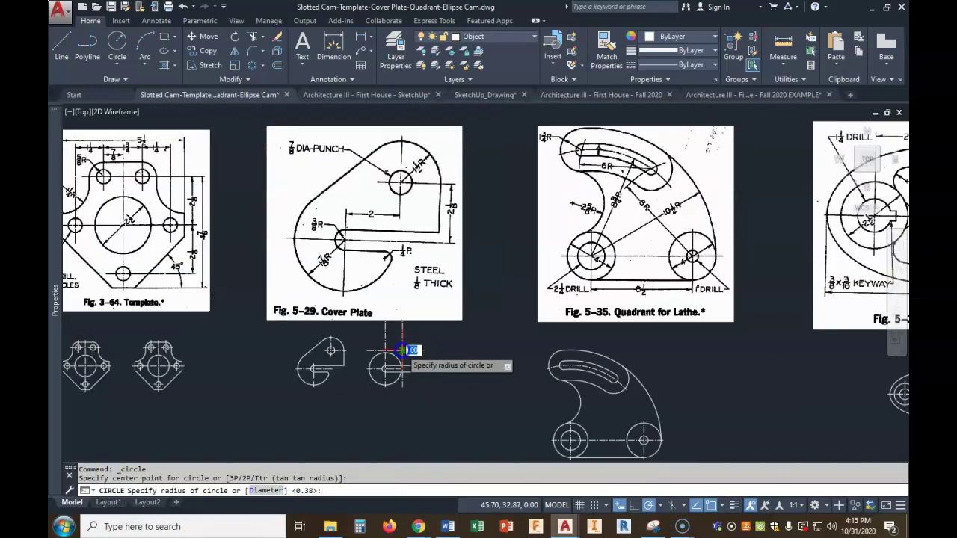
pyautogui.press('Return')
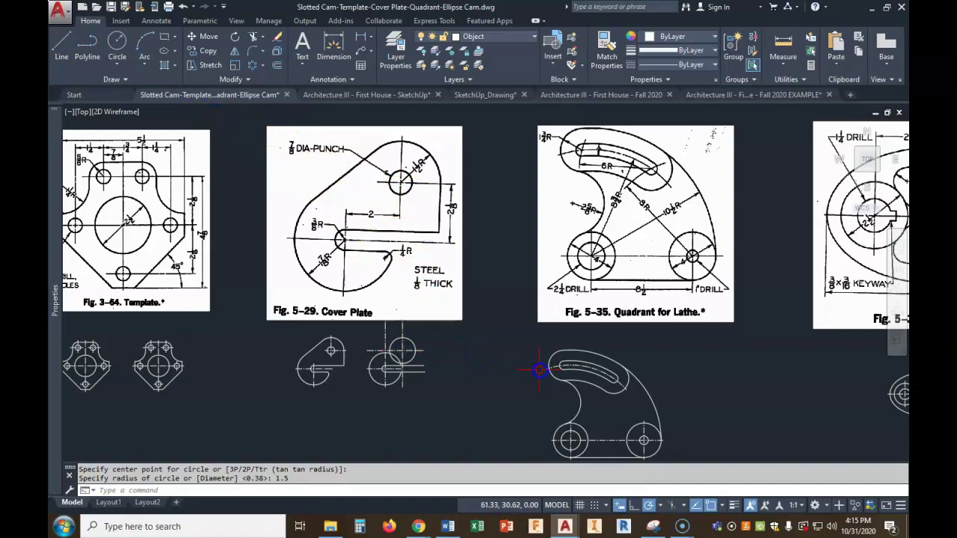
# Step: Add a concentric 7/8-diameter punch hole at the upper circle's centre
pyautogui.click(116, 43)
pyautogui.scroll(2, 483, 383)
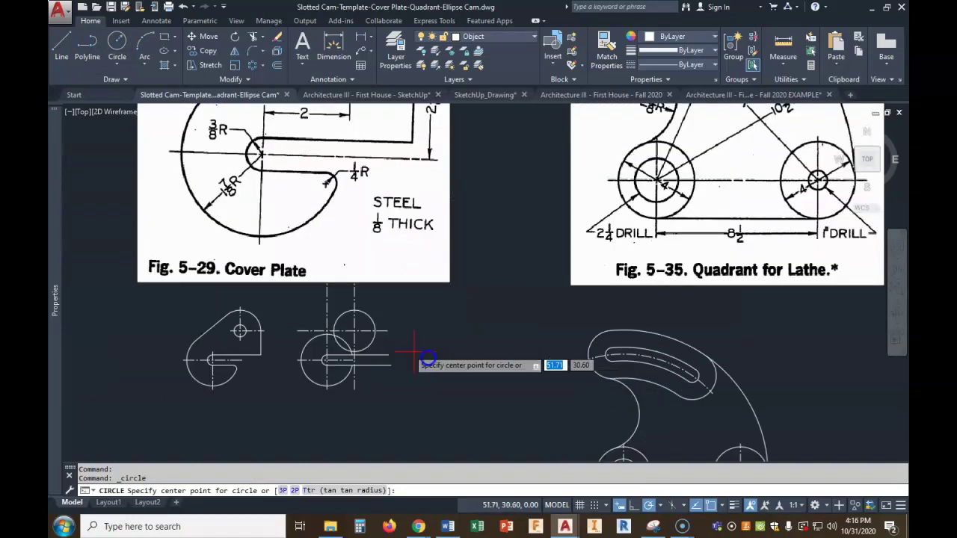
pyautogui.click(354, 331)
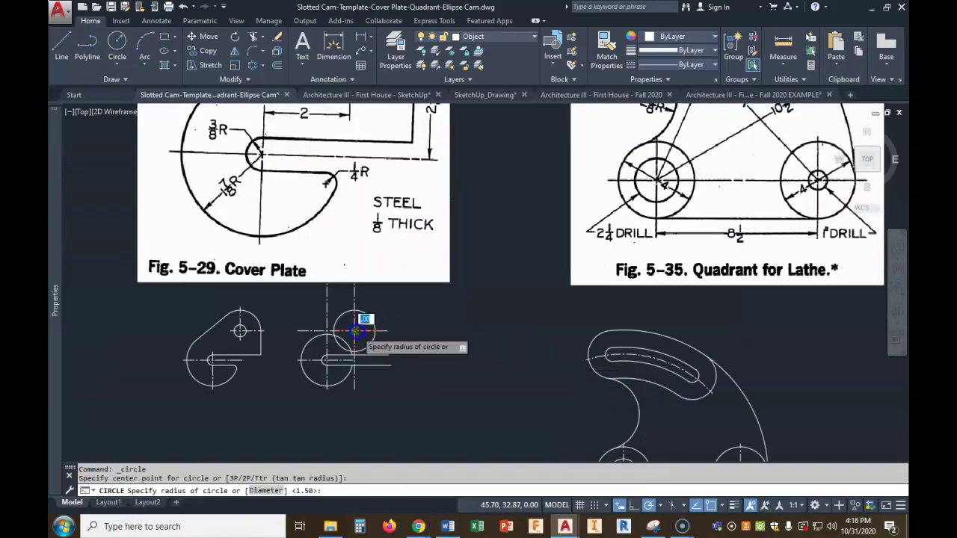
pyautogui.click(268, 493)
pyautogui.scroll(-2, 348, 436)
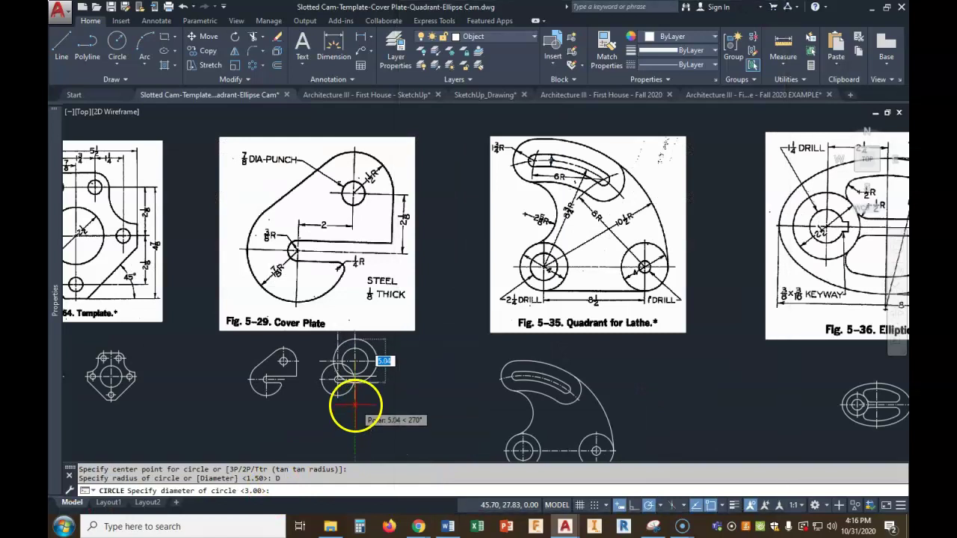
pyautogui.write('7/8')
pyautogui.press('Return')
# Step: Stretch the slot's vertical centerline end to 0.25 past the slot edge
pyautogui.scroll(2, 367, 371)
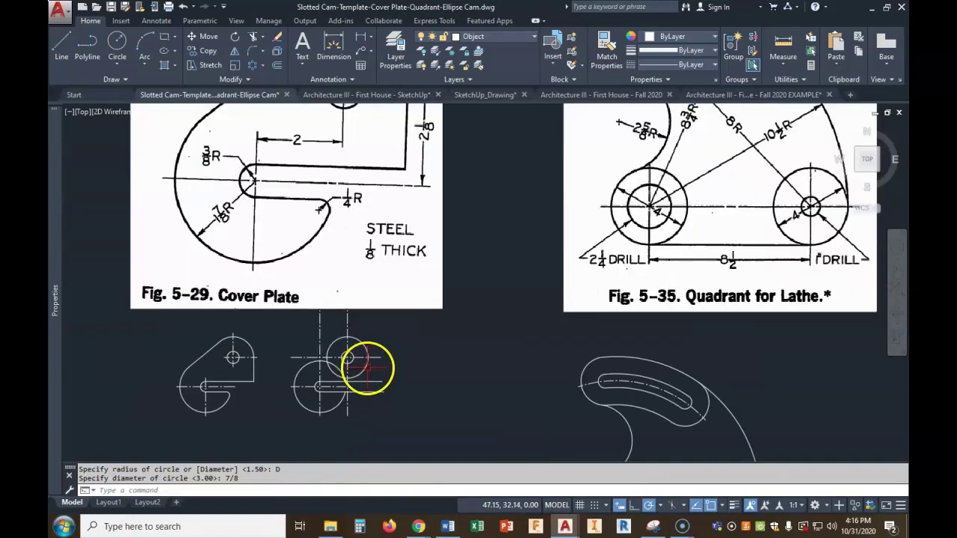
pyautogui.moveTo(406, 380); pyautogui.dragTo(413, 394, button='middle')
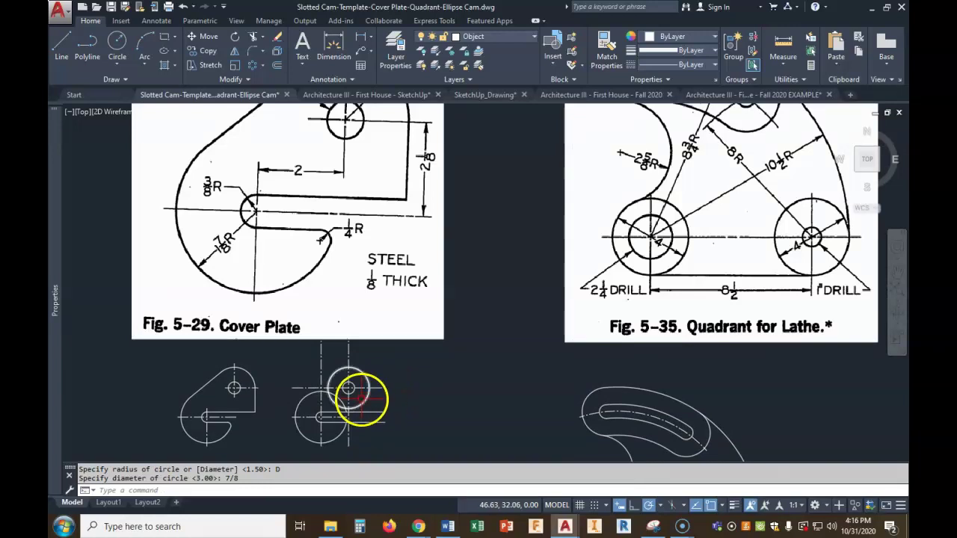
pyautogui.moveTo(343, 374); pyautogui.dragTo(343, 379, button='middle')
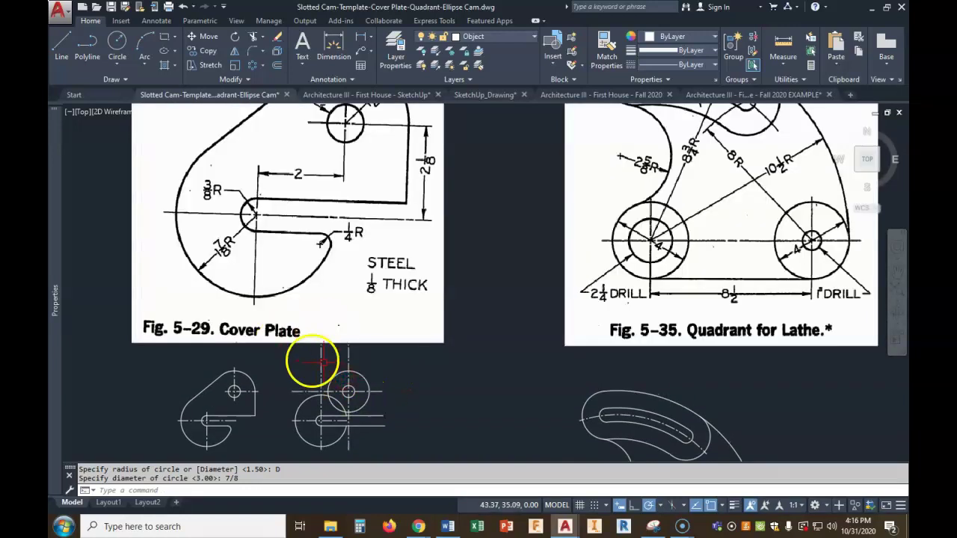
pyautogui.click(321, 367)
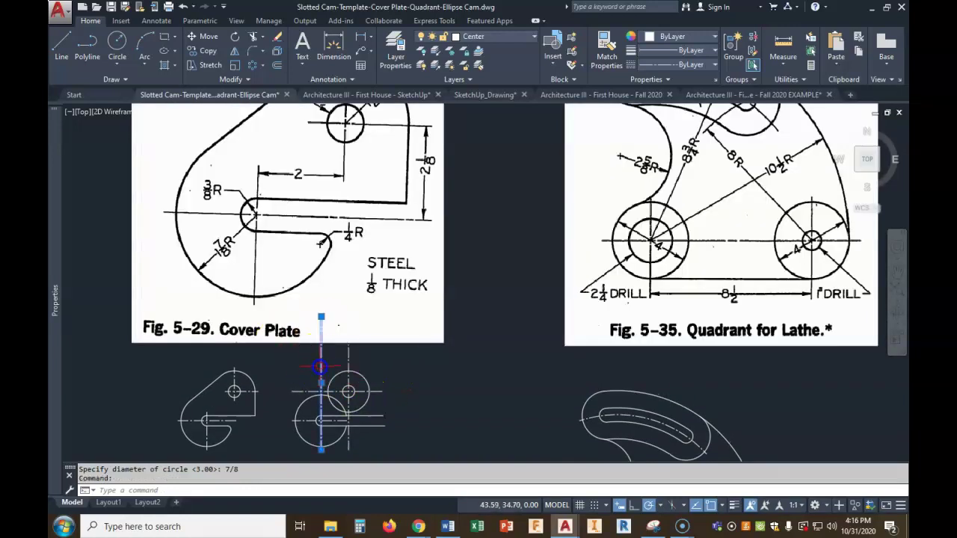
pyautogui.click(323, 315)
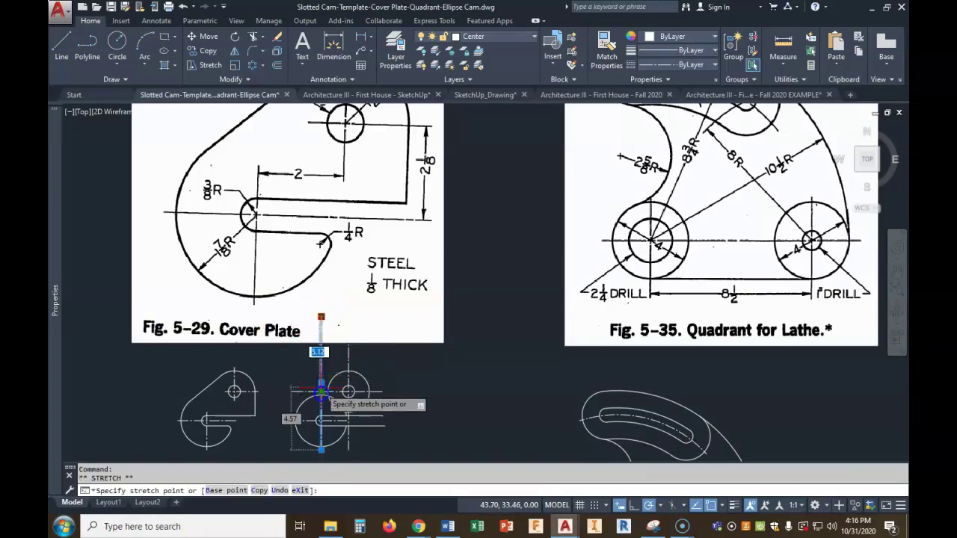
pyautogui.scroll(6, 320, 408)
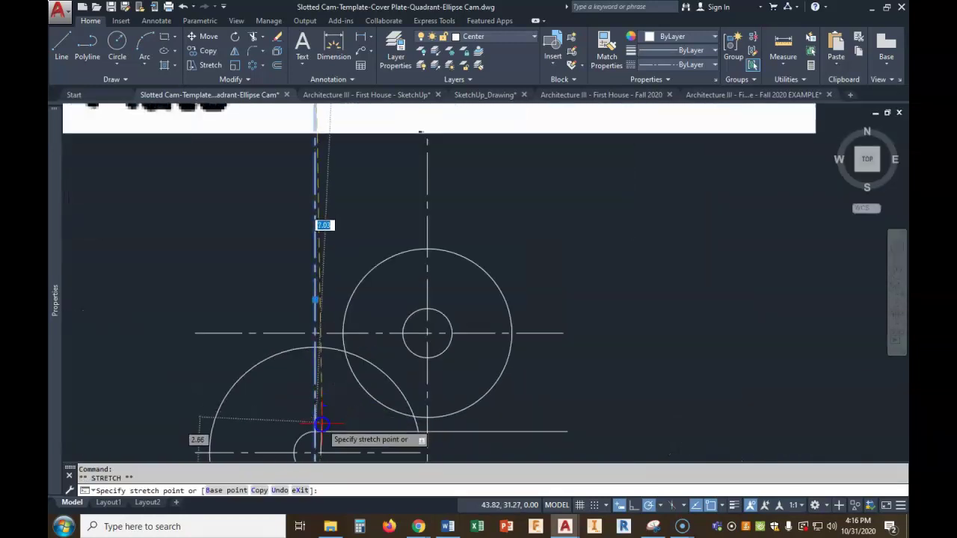
pyautogui.click(314, 432)
pyautogui.moveTo(333, 413); pyautogui.dragTo(331, 242, button='middle')
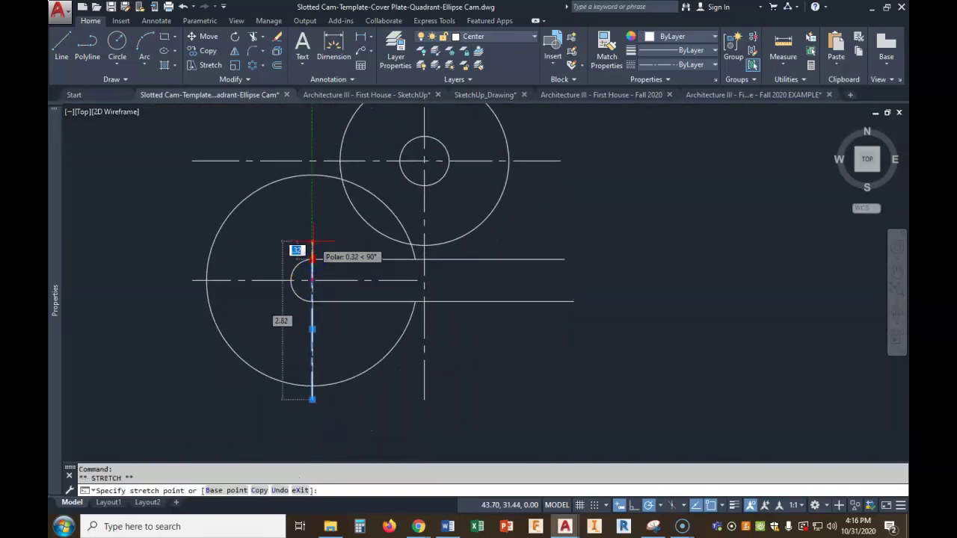
pyautogui.press('Return')
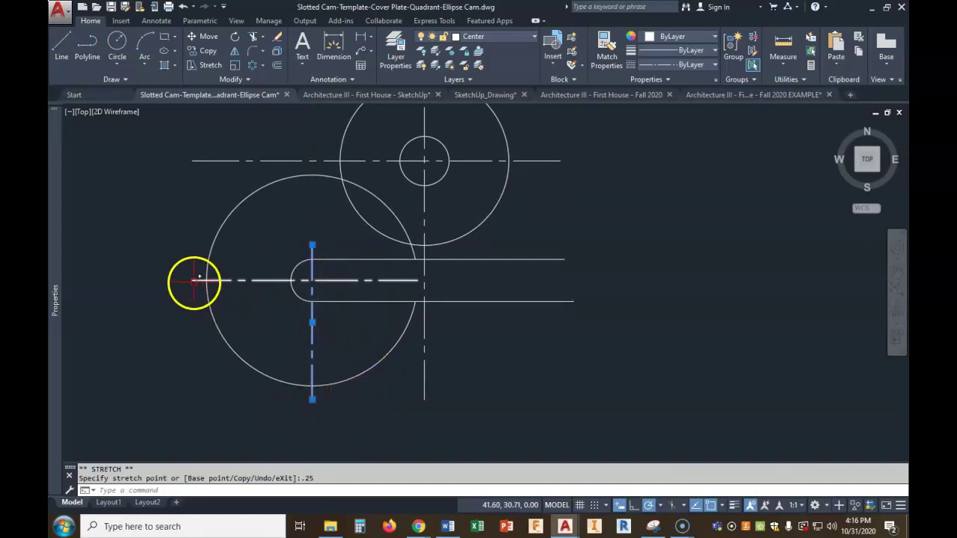
pyautogui.scroll(-2, 416, 355)
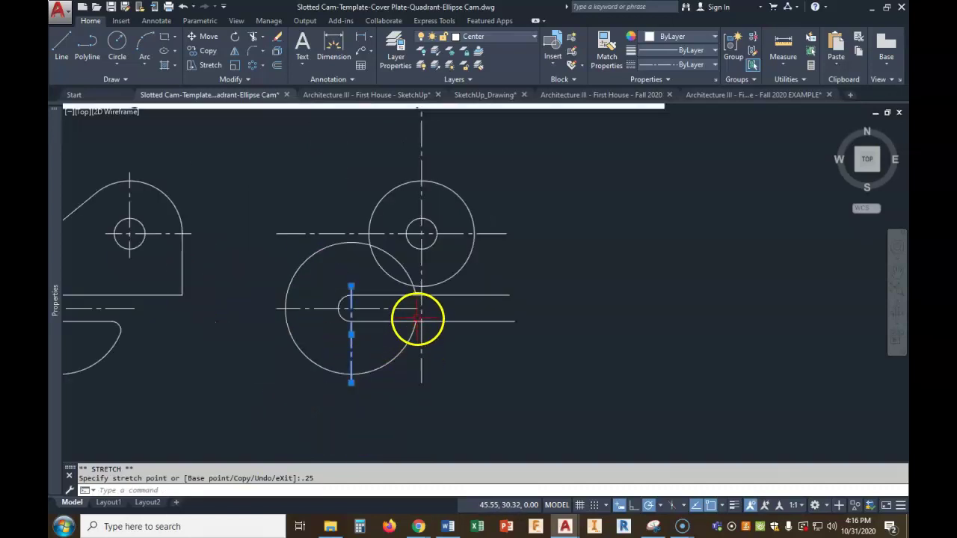
# Step: Shorten both ends of the upper circles' vertical centerline to 0.25 beyond the circles
pyautogui.click(423, 381)
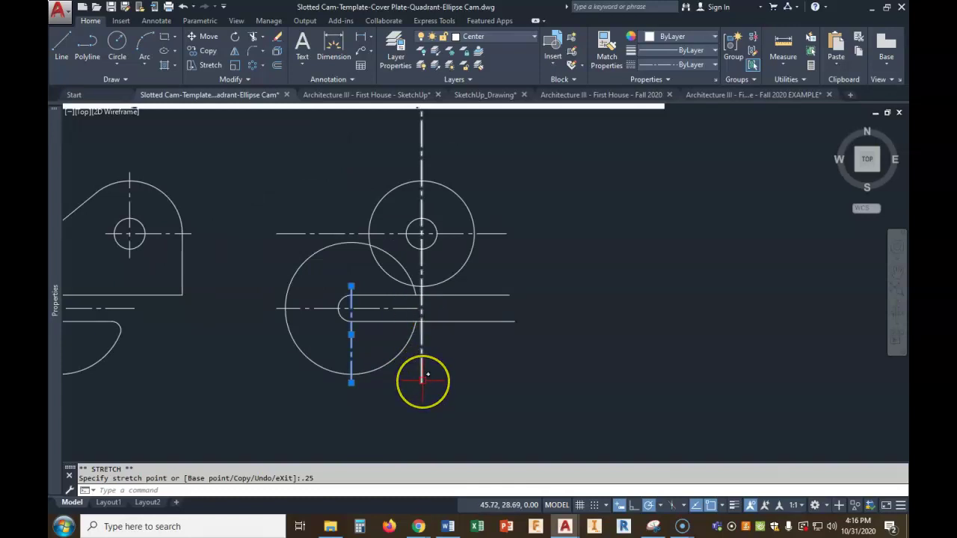
pyautogui.click(422, 383)
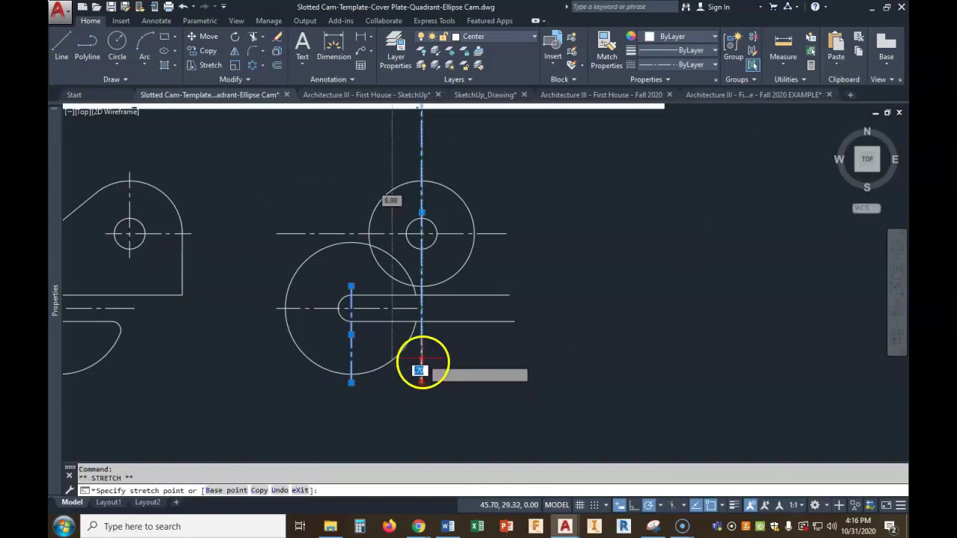
pyautogui.click(421, 258)
pyautogui.click(422, 248)
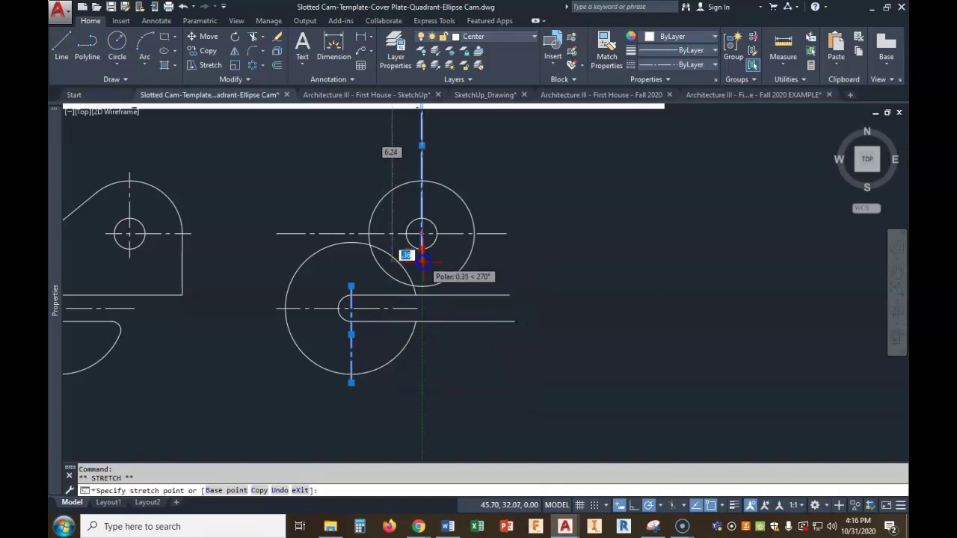
pyautogui.write('.25')
pyautogui.press('Return')
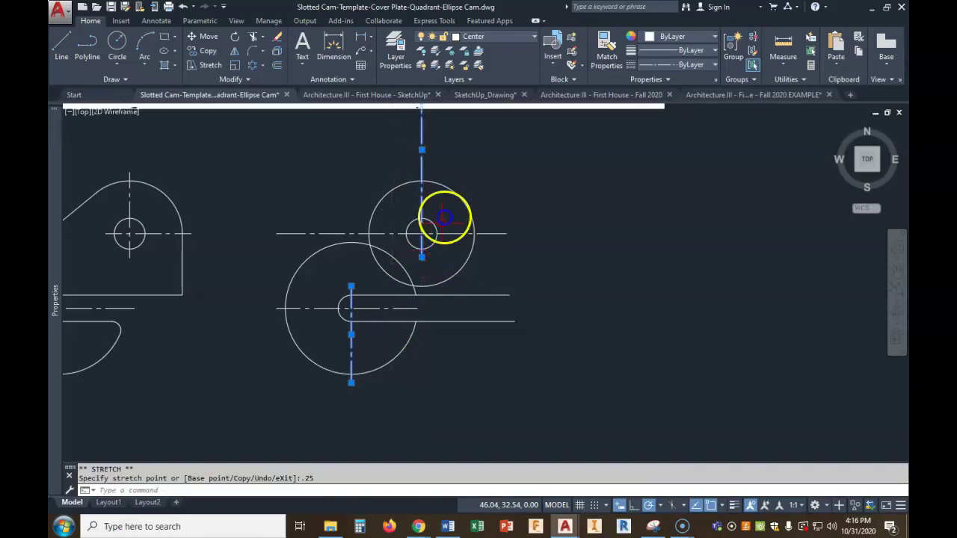
pyautogui.scroll(-4, 445, 209)
pyautogui.click(437, 143)
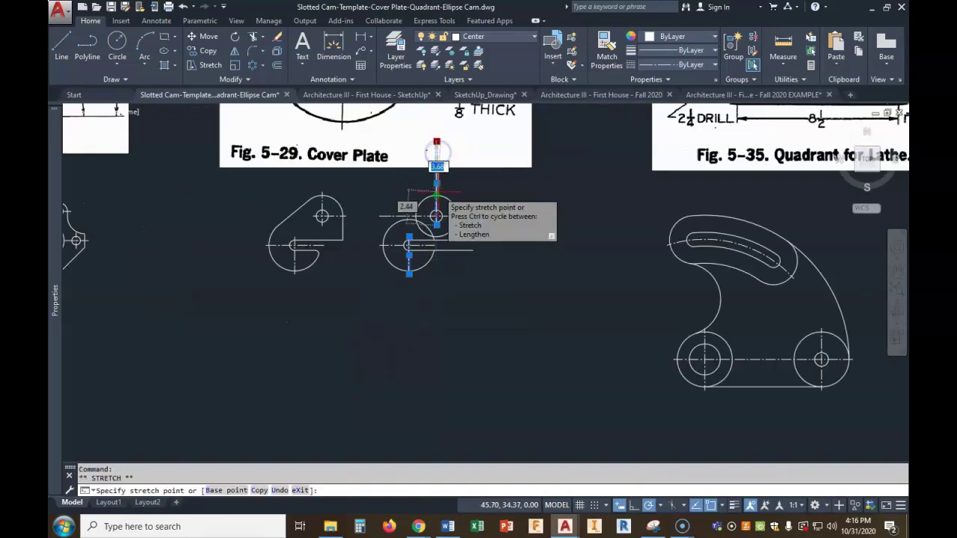
pyautogui.scroll(4, 438, 200)
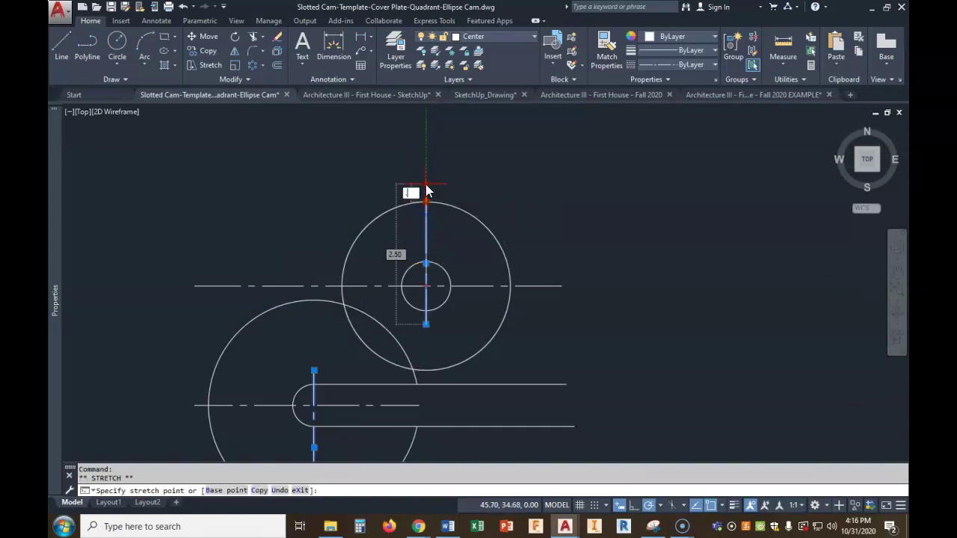
pyautogui.press('Return')
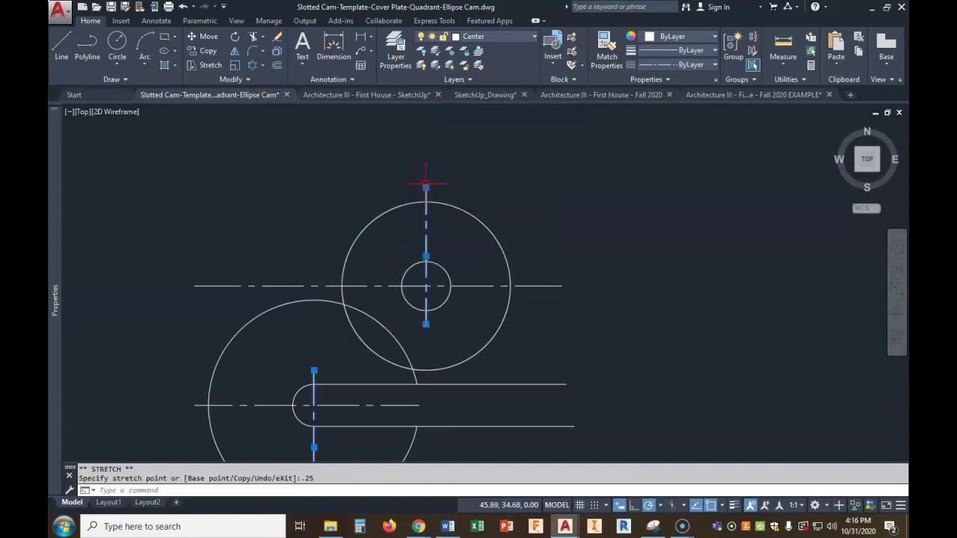
# Step: Shorten both ends of the upper circles' horizontal centerline to 0.25 past the circles
pyautogui.click(563, 289)
pyautogui.click(563, 287)
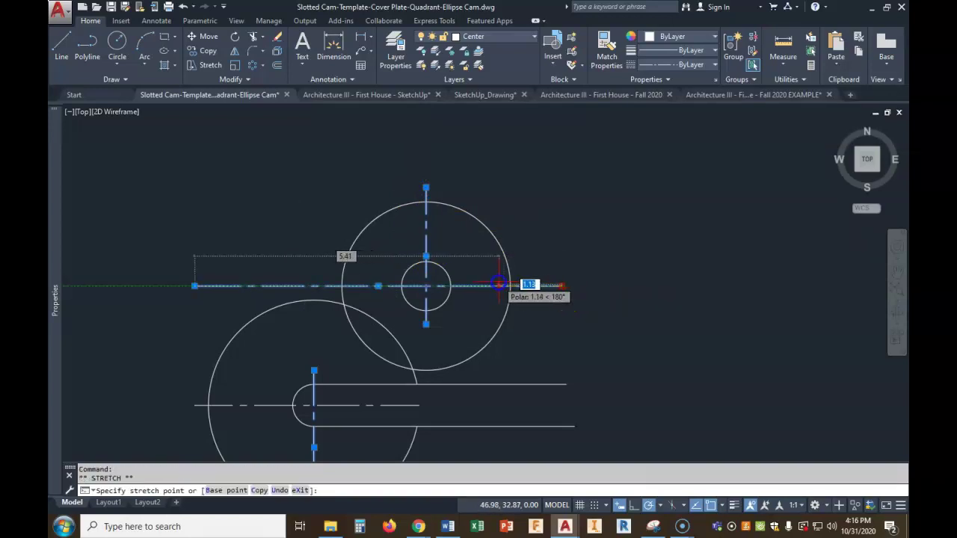
pyautogui.click(508, 321)
pyautogui.click(510, 286)
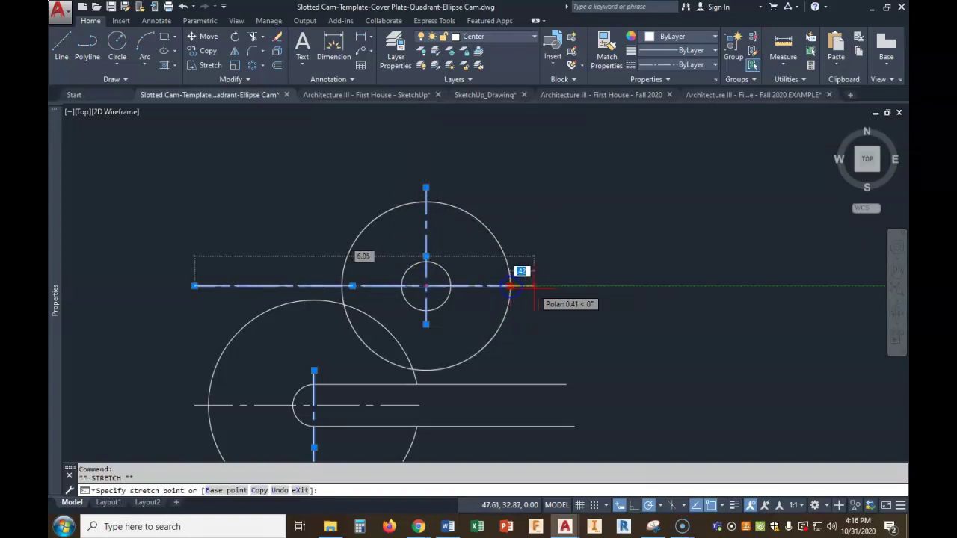
pyautogui.click(526, 286)
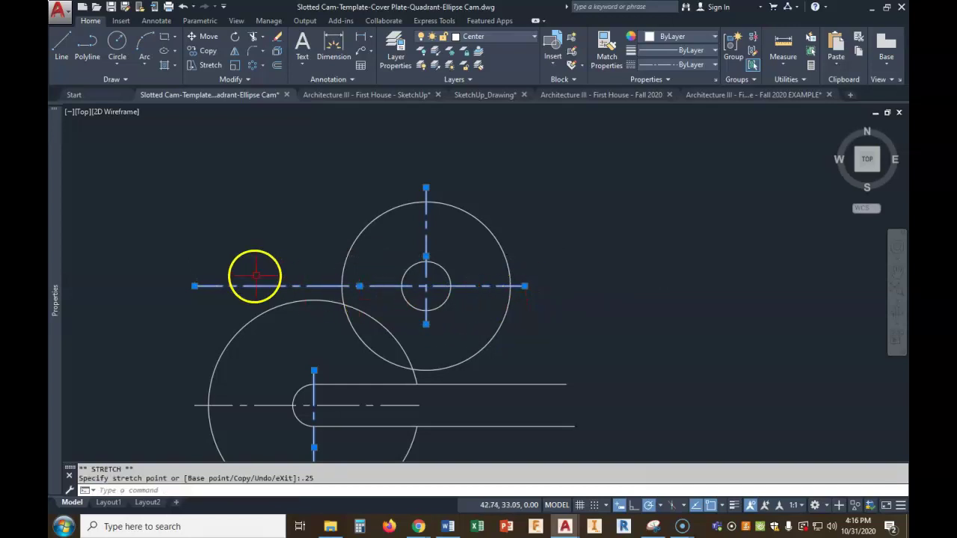
pyautogui.click(195, 286)
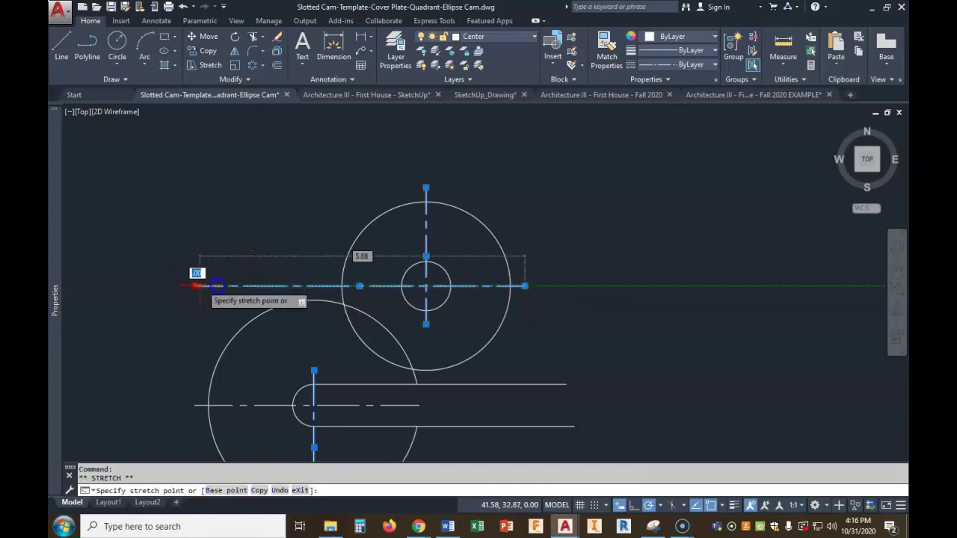
pyautogui.click(404, 286)
pyautogui.click(403, 286)
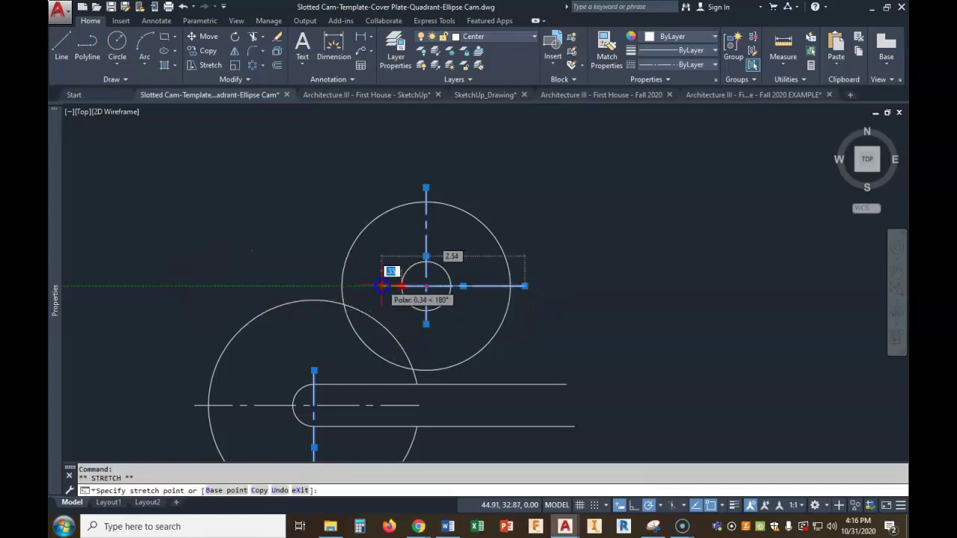
pyautogui.write('.25')
pyautogui.press('Return')
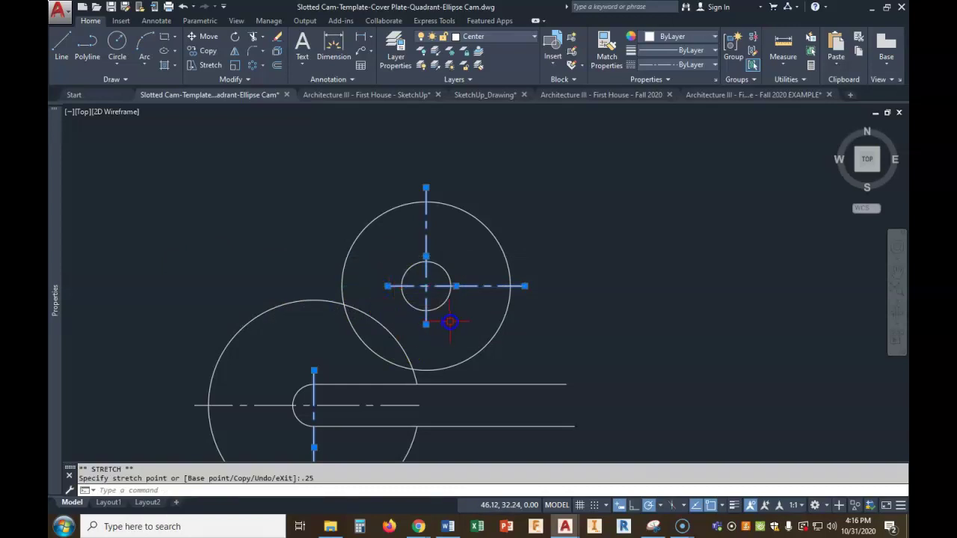
pyautogui.press('Escape')
# Step: Draw a vertical line from the upper circle's right side down to the slot's top line
pyautogui.scroll(-8, 450, 322)
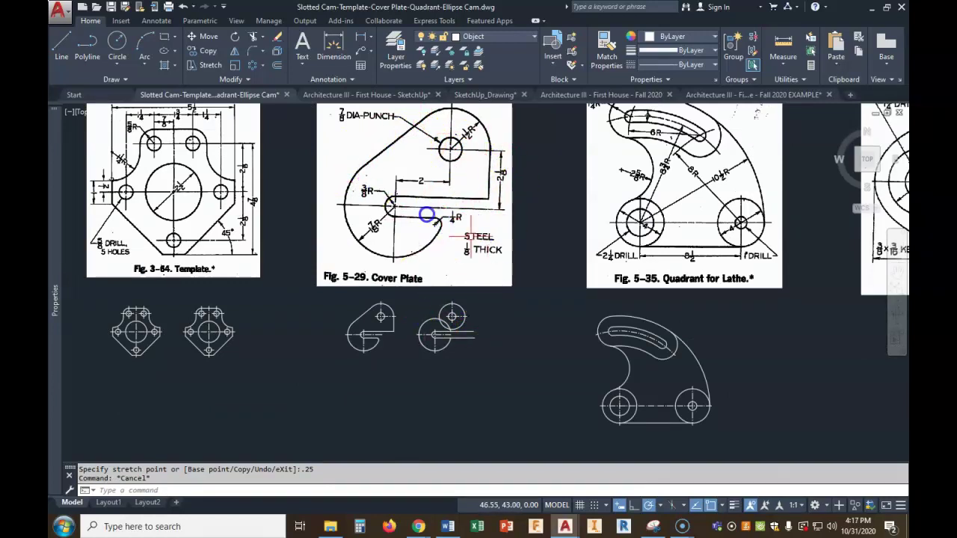
pyautogui.scroll(4, 480, 311)
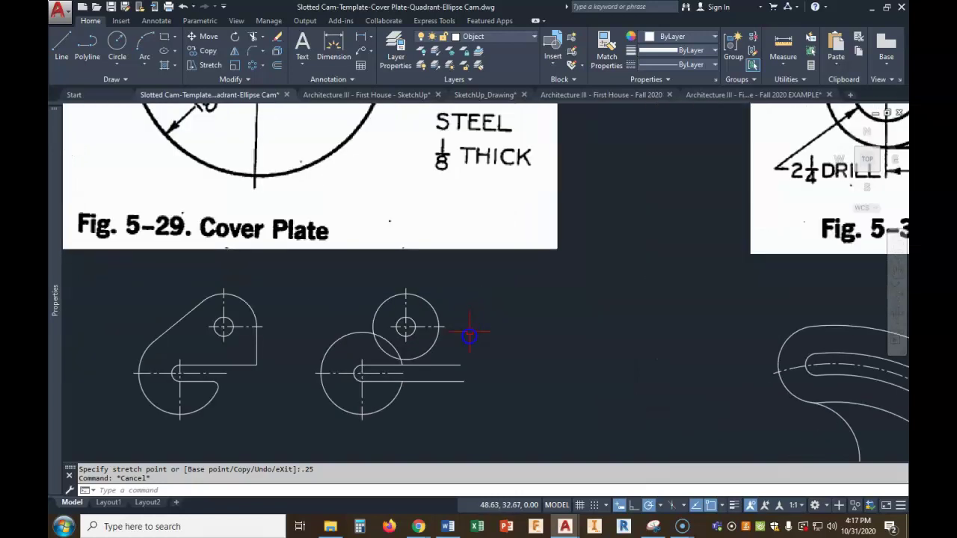
pyautogui.click(61, 47)
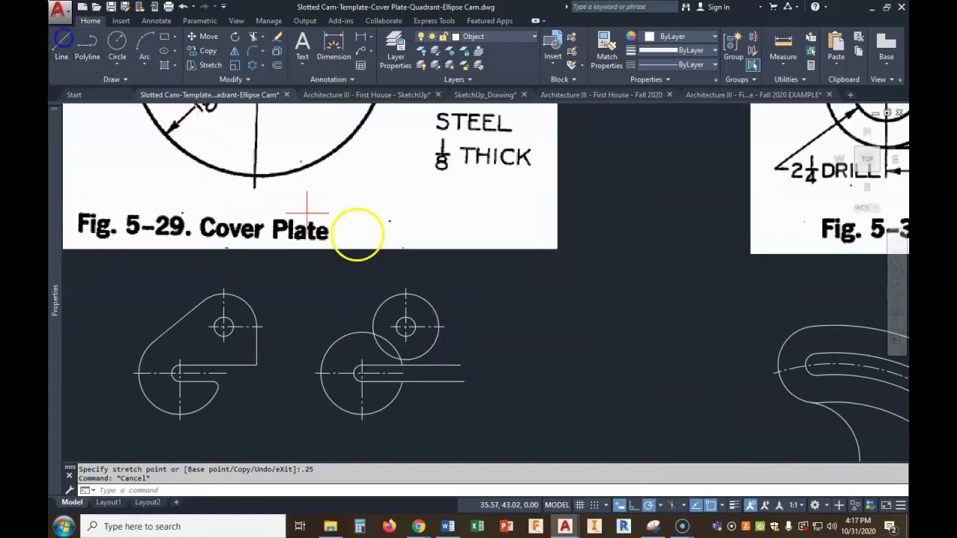
pyautogui.click(438, 327)
pyautogui.click(438, 365)
pyautogui.rightClick(505, 370)
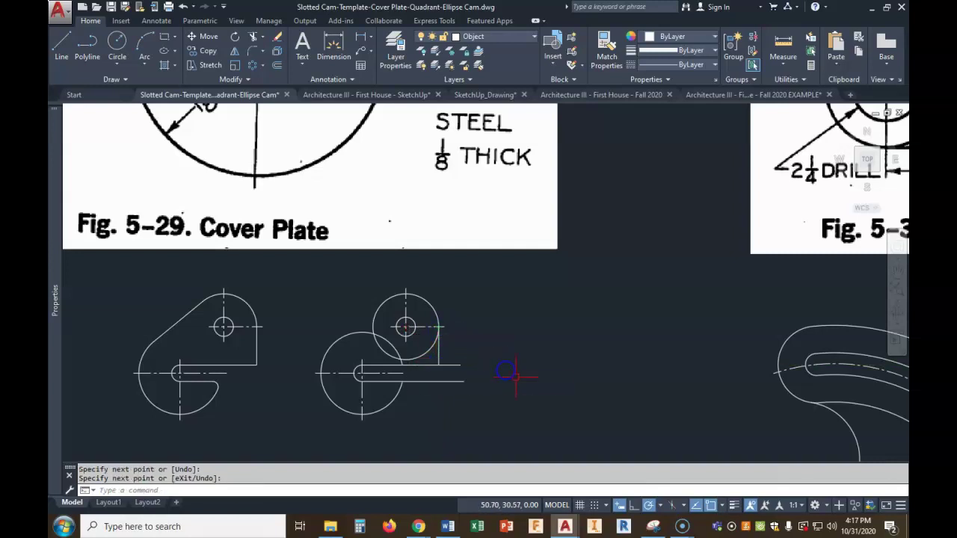
# Step: Pull the slot's top line end back to meet the new vertical edge
pyautogui.click(459, 365)
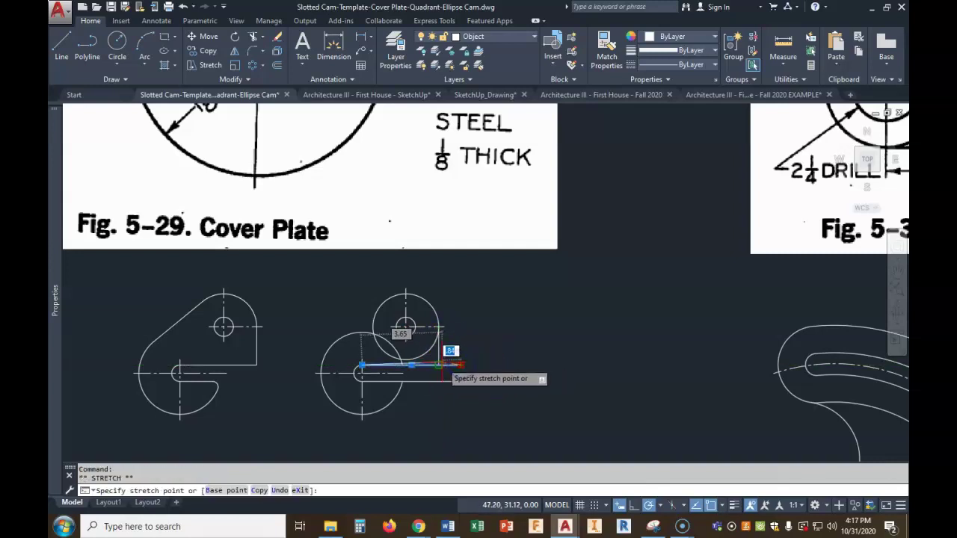
pyautogui.click(439, 365)
pyautogui.press('Escape')
pyautogui.press('Escape')
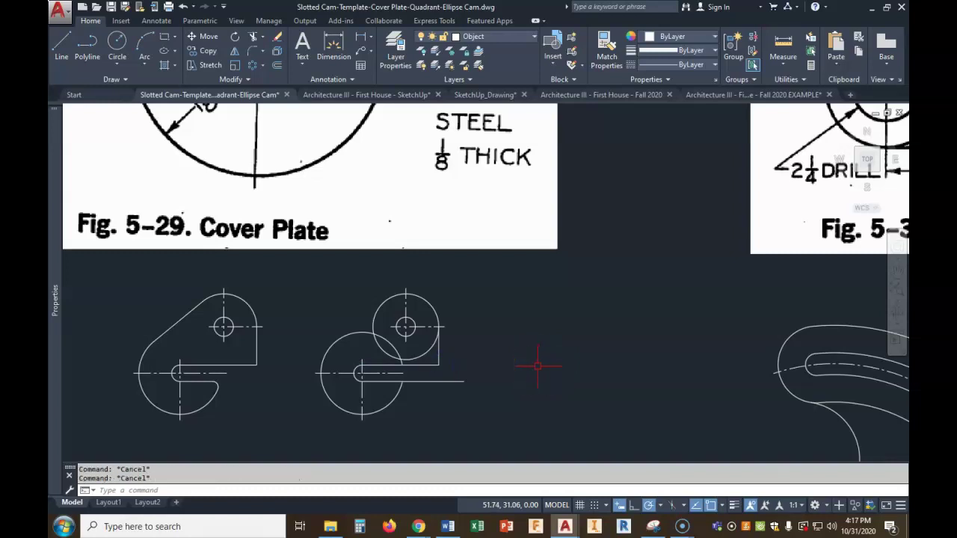
pyautogui.scroll(-4, 536, 361)
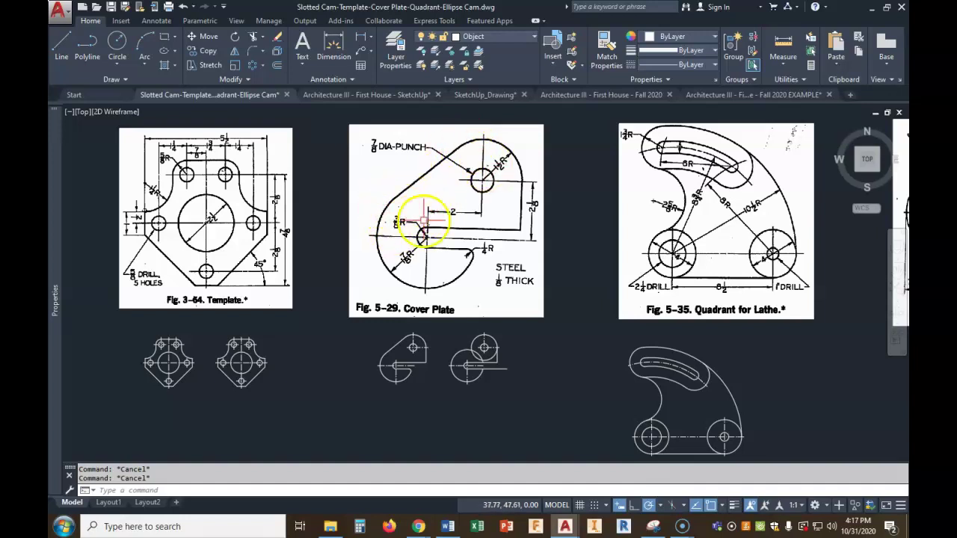
# Step: Draw an upper-left line tangent to the upper circle and the large slotted circle using TAN
pyautogui.click(61, 43)
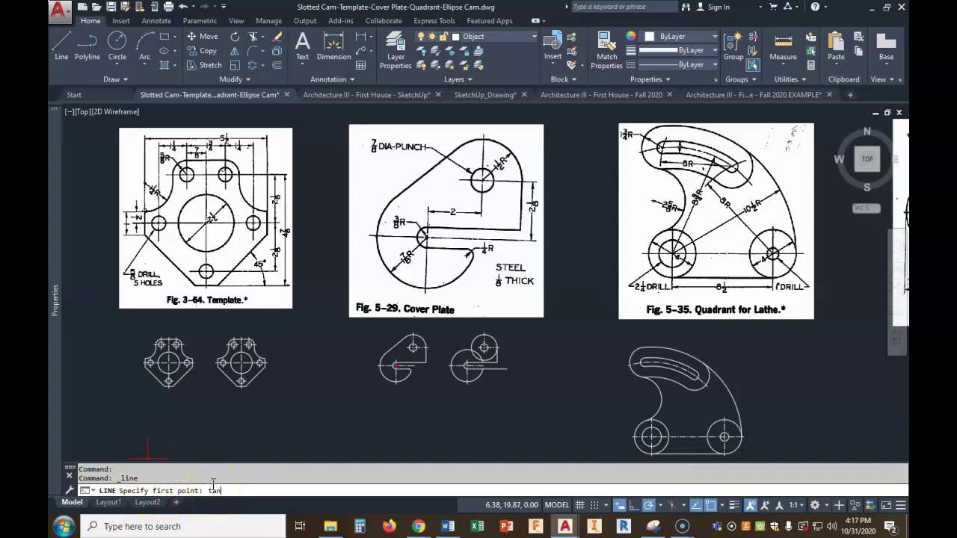
pyautogui.scroll(6, 431, 352)
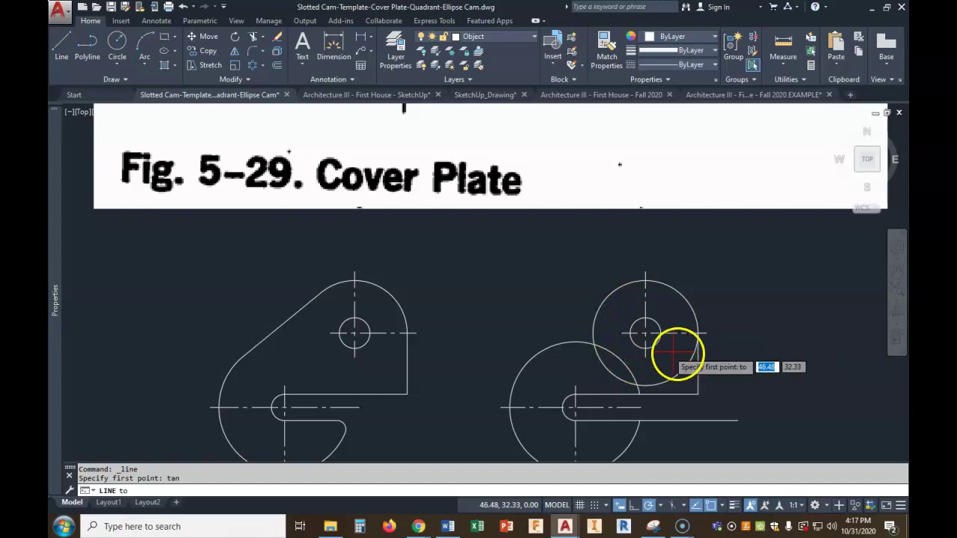
pyautogui.click(615, 288)
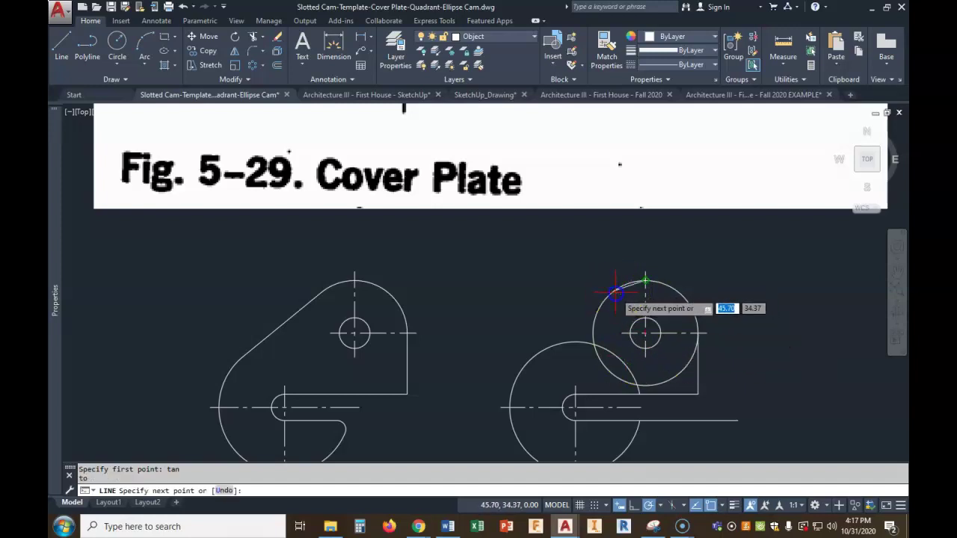
pyautogui.write('tan')
pyautogui.press('Return')
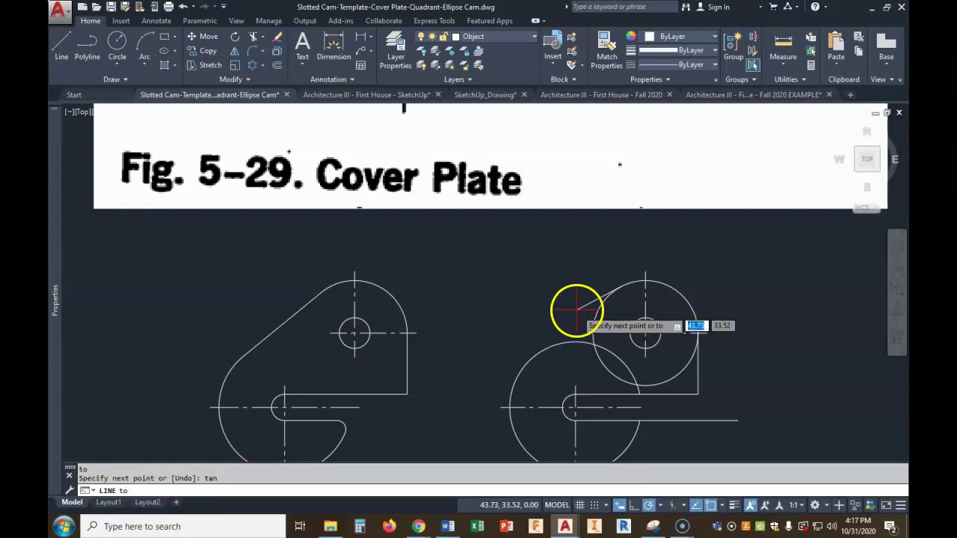
pyautogui.click(538, 349)
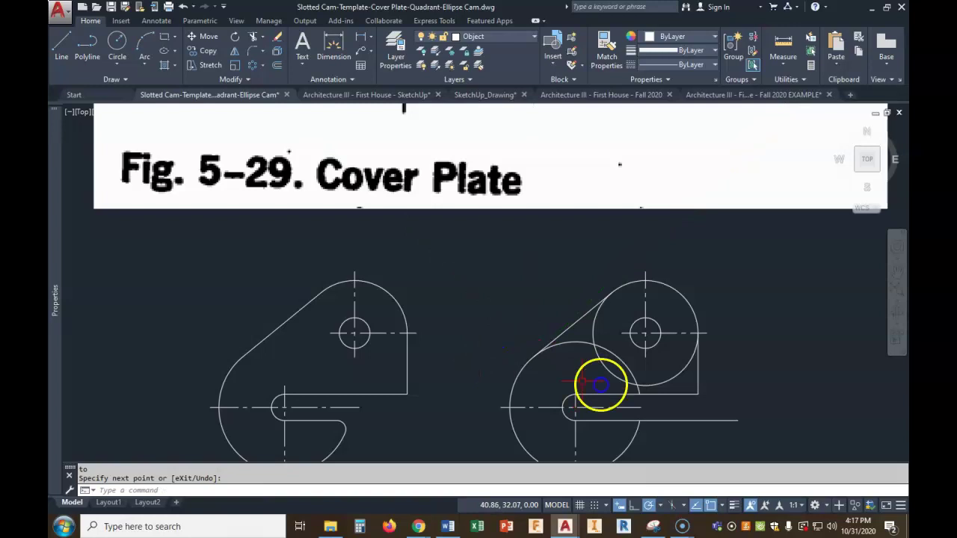
pyautogui.moveTo(636, 337); pyautogui.dragTo(573, 289, button='middle')
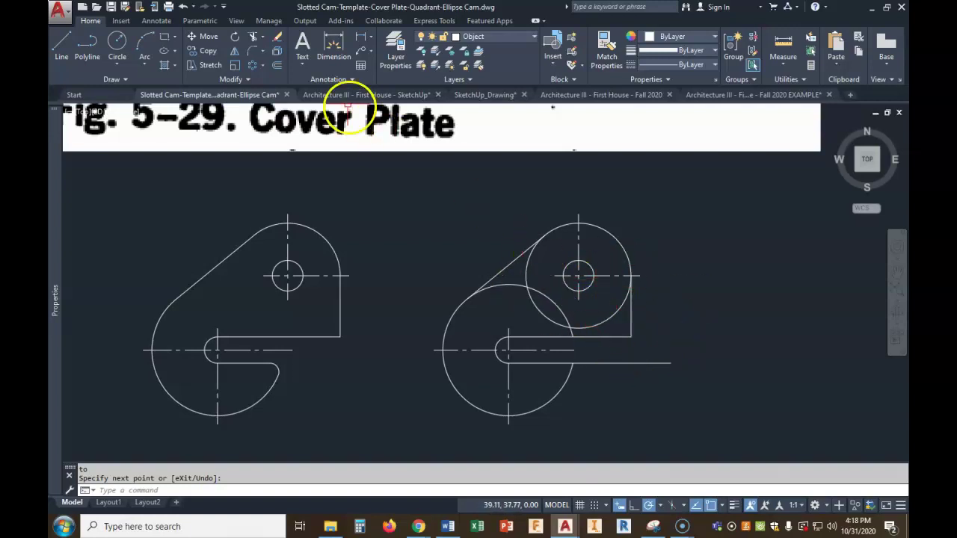
# Step: Trim the lower circle's inner arc and the arc between the slot and right edge
pyautogui.click(256, 38)
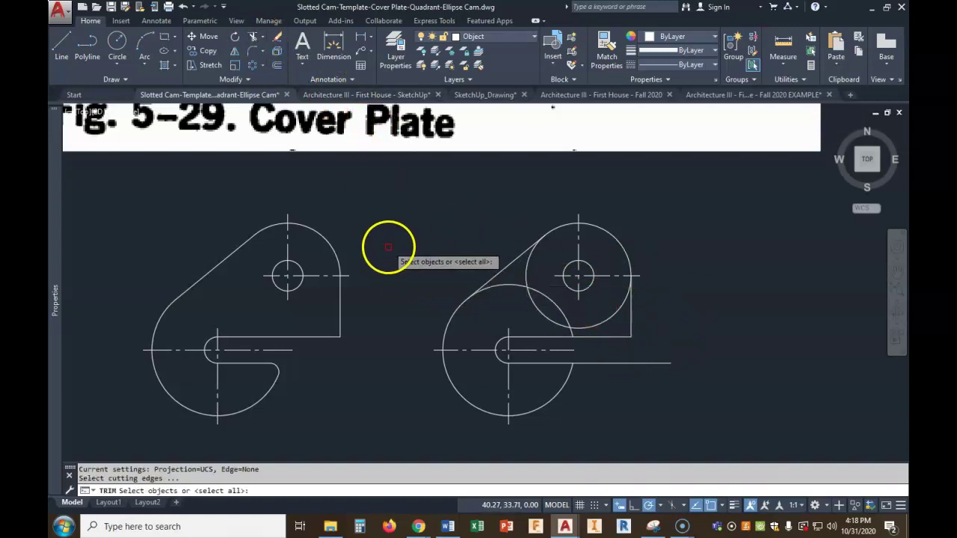
pyautogui.press('Return')
pyautogui.click(506, 283)
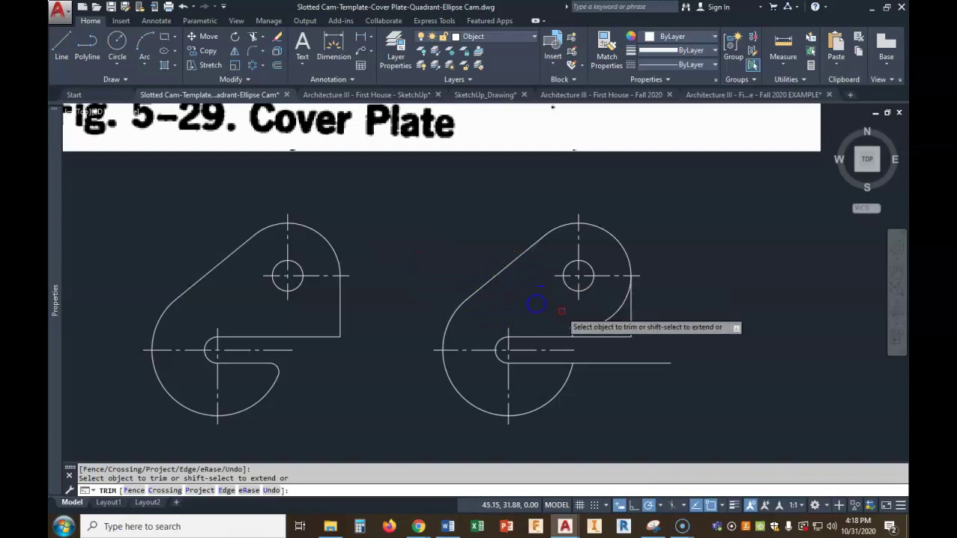
pyautogui.scroll(2, 567, 314)
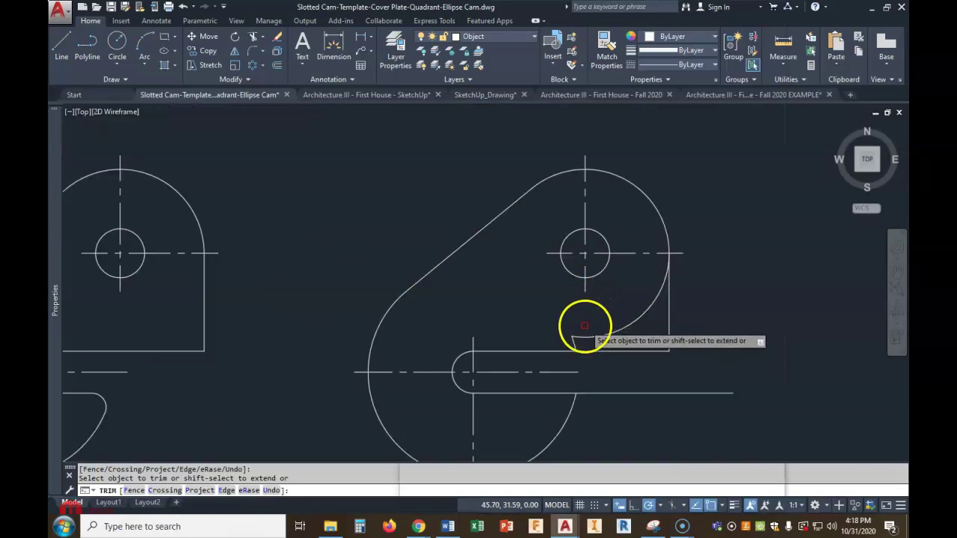
pyautogui.click(596, 333)
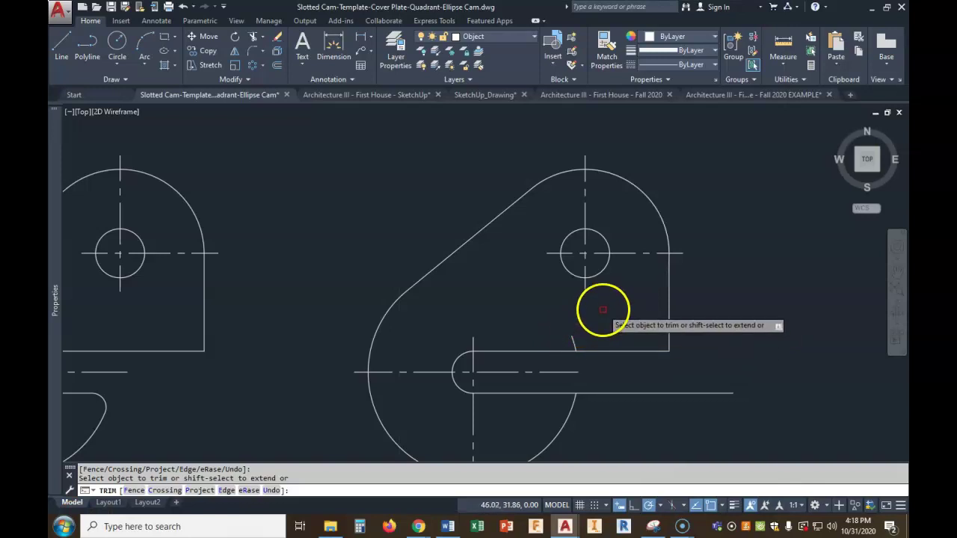
pyautogui.rightClick(600, 309)
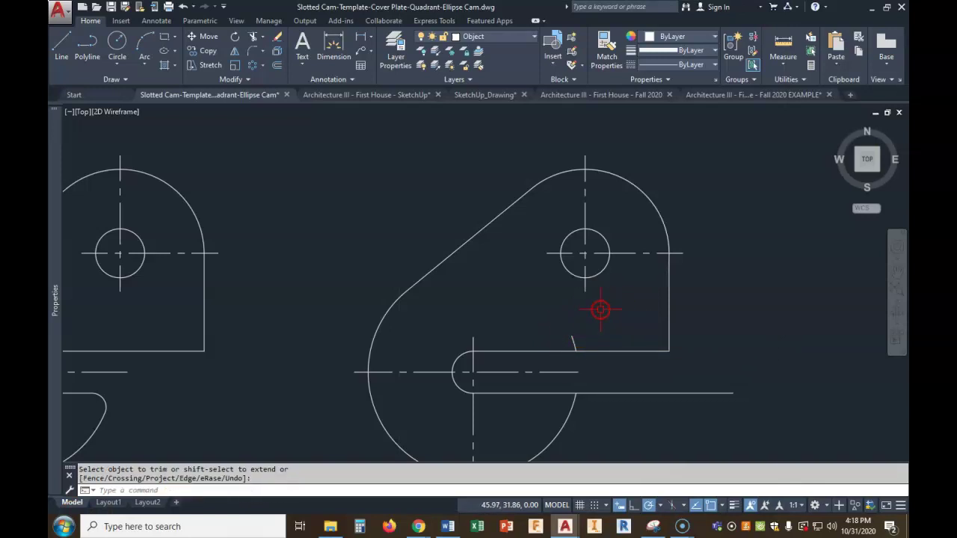
# Step: Delete the leftover segment near the slot
pyautogui.click(575, 342)
pyautogui.press('Delete')
pyautogui.scroll(-2, 606, 342)
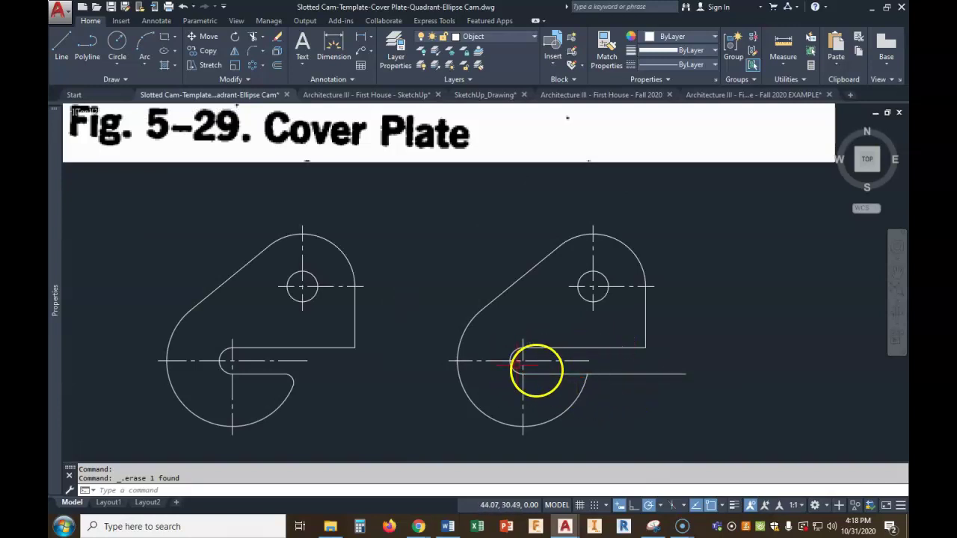
# Step: Fillet the slot's lower line into the large arc with a 0.25 radius
pyautogui.click(251, 55)
pyautogui.scroll(-5, 403, 207)
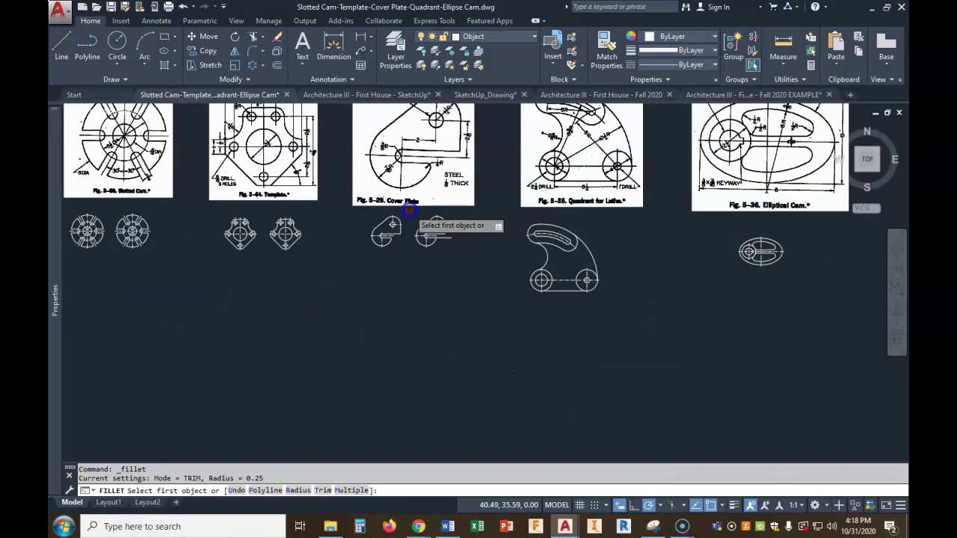
pyautogui.scroll(4, 422, 307)
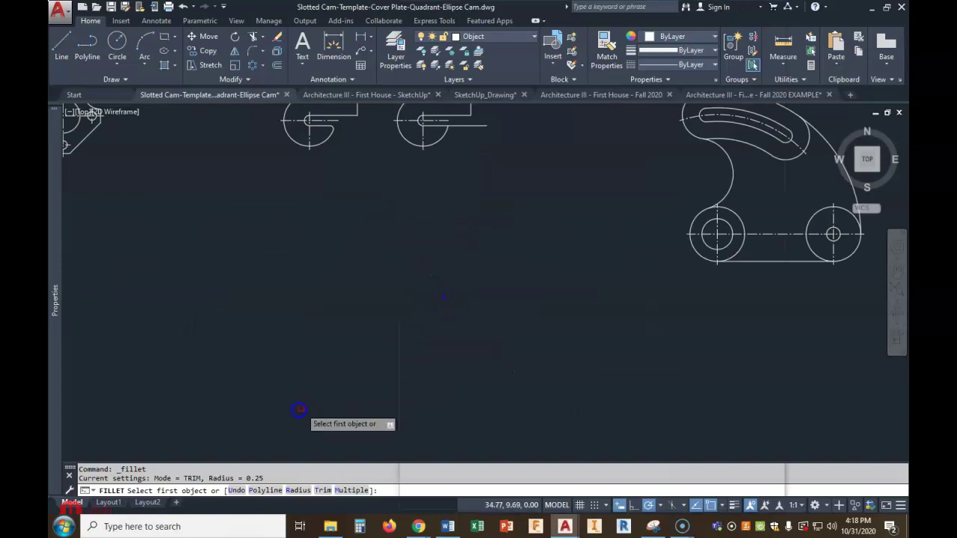
pyautogui.moveTo(391, 272); pyautogui.dragTo(395, 342, button='middle')
pyautogui.scroll(3, 449, 235)
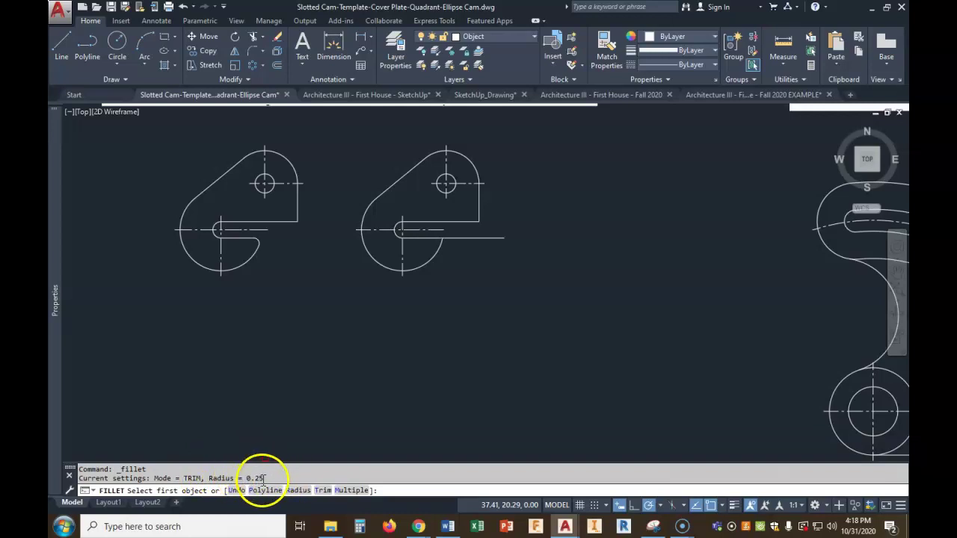
pyautogui.click(299, 491)
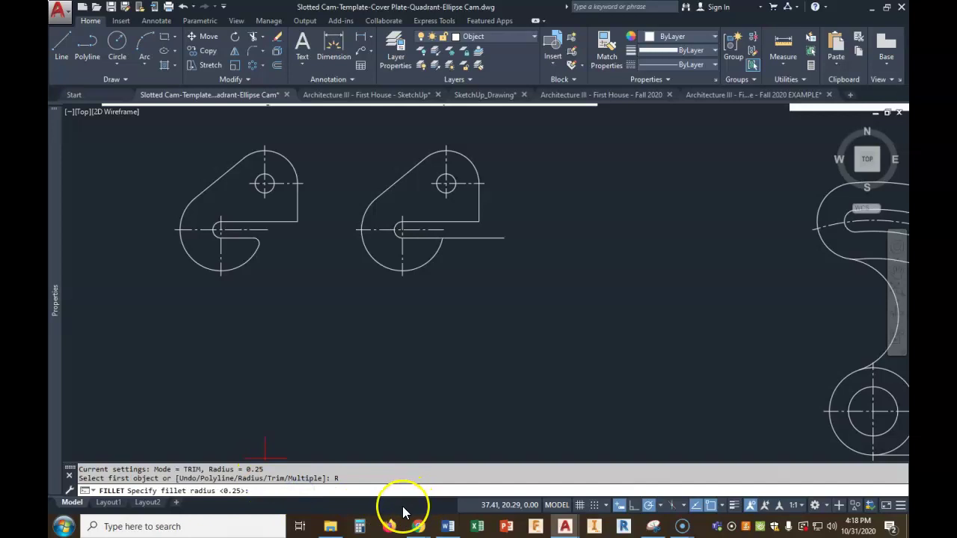
pyautogui.write('.25')
pyautogui.press('Return')
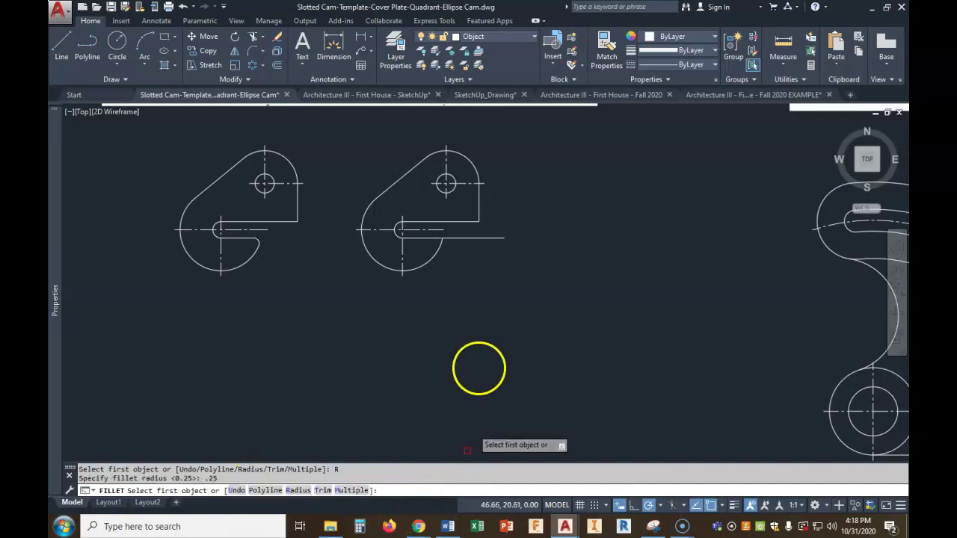
pyautogui.scroll(3, 444, 256)
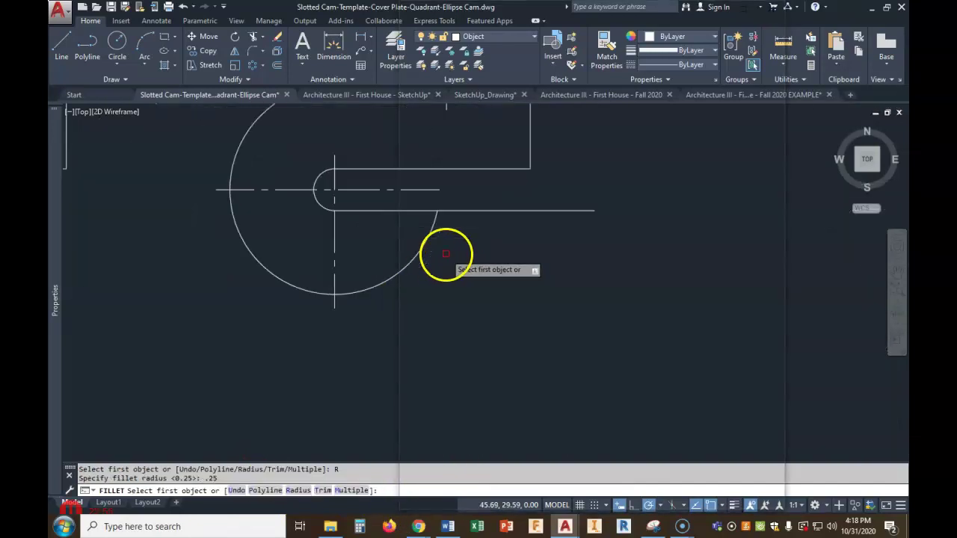
pyautogui.click(408, 211)
pyautogui.click(423, 244)
# Step: Restart the fillet and pan across the sheet to view the cam and reference figures
pyautogui.rightClick(489, 256)
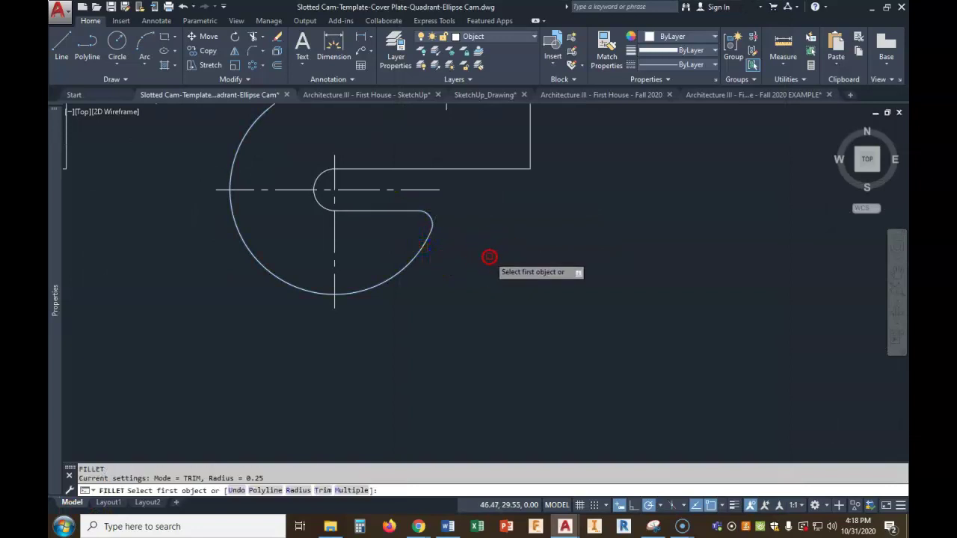
pyautogui.scroll(-5, 498, 263)
pyautogui.scroll(-2, 498, 262)
pyautogui.moveTo(499, 271)
pyautogui.mouseDown(button='middle')
pyautogui.moveTo(575, 277)
pyautogui.moveTo(624, 321)
pyautogui.moveTo(688, 344)
pyautogui.moveTo(691, 361)
pyautogui.mouseUp(button='middle')
pyautogui.scroll(2, 576, 278)
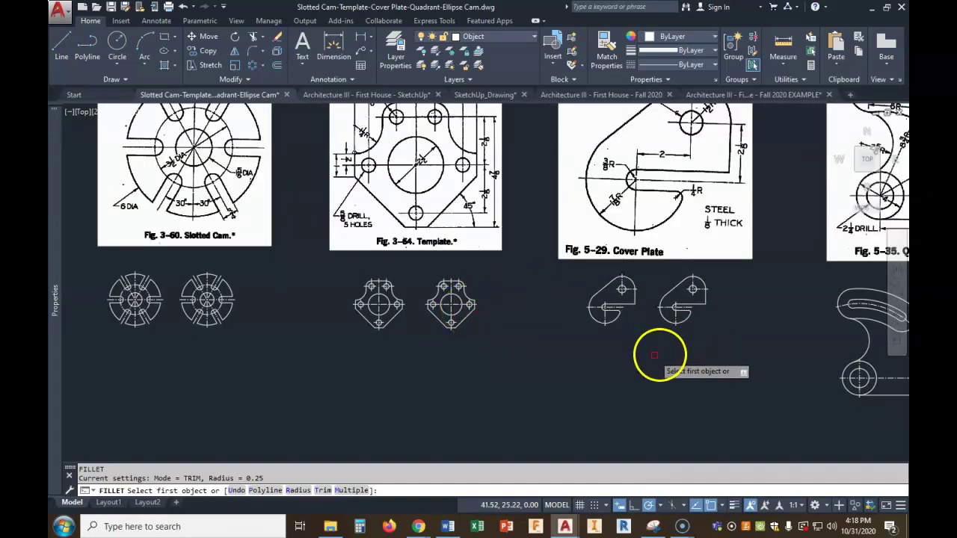
pyautogui.scroll(-4, 737, 352)
pyautogui.moveTo(810, 359); pyautogui.dragTo(616, 352, button='middle')
pyautogui.scroll(6, 663, 336)
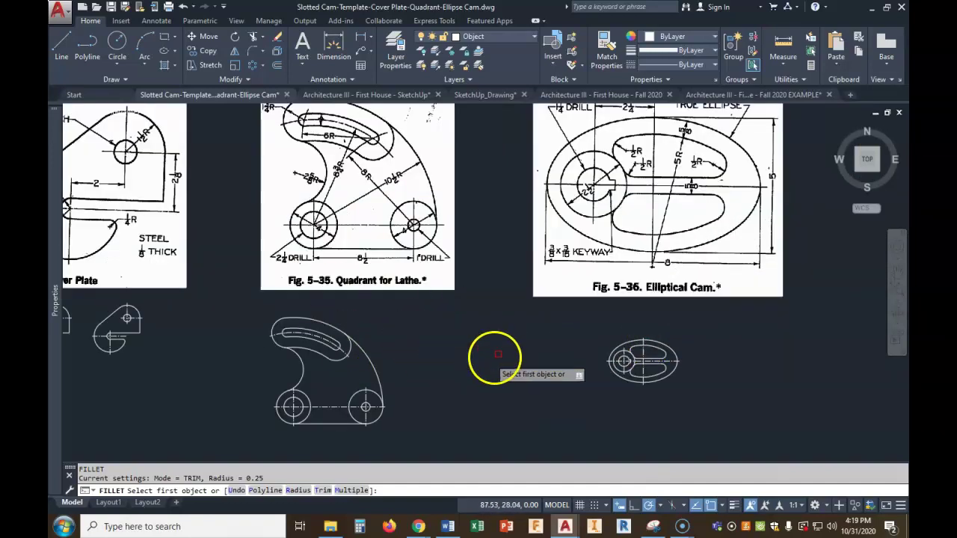
pyautogui.scroll(-4, 433, 357)
pyautogui.moveTo(367, 359); pyautogui.dragTo(433, 303, button='middle')
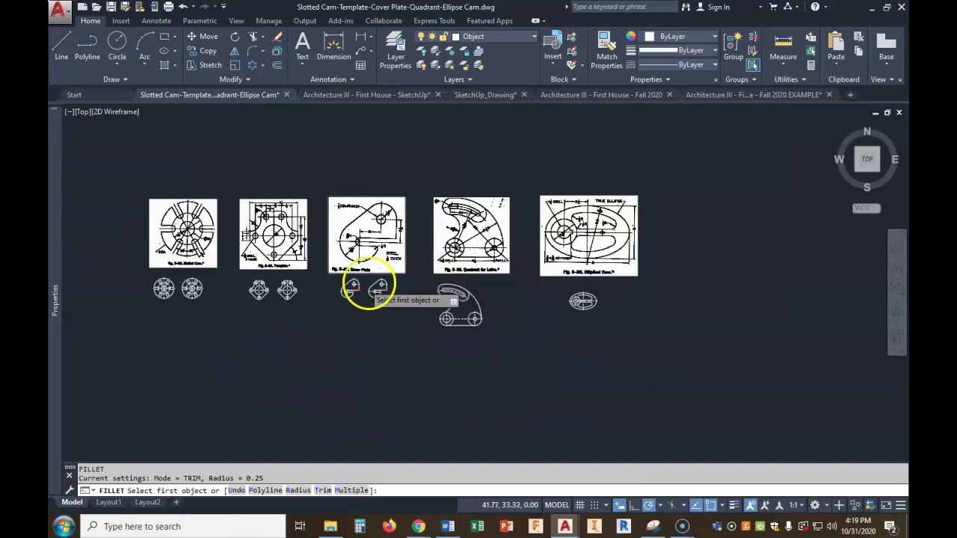